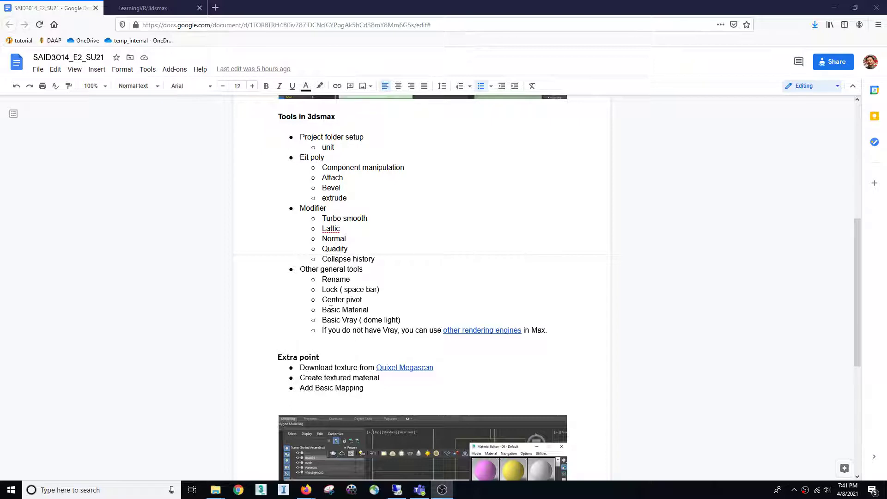
# Open the 'other rendering engines' link's ming3d.com Art Render tutorial page in a new tab.
pyautogui.moveTo(331, 309); pyautogui.dragTo(369, 318)
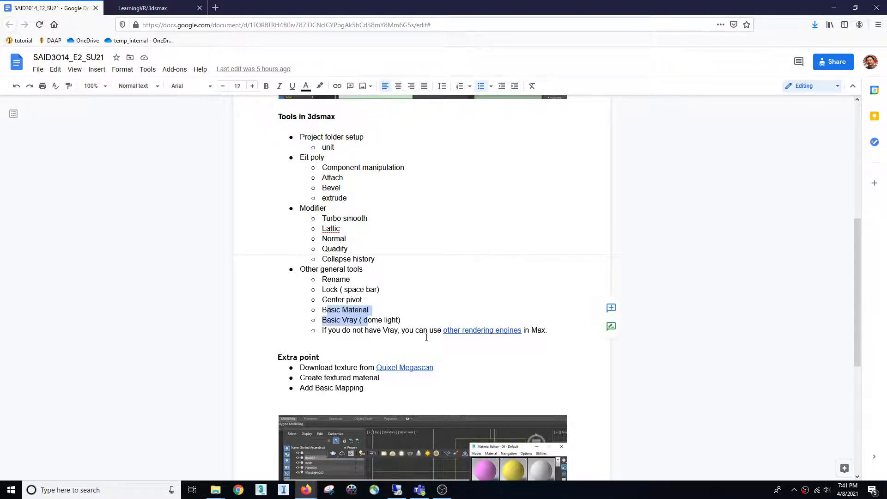
pyautogui.scroll(-2, 426, 337)
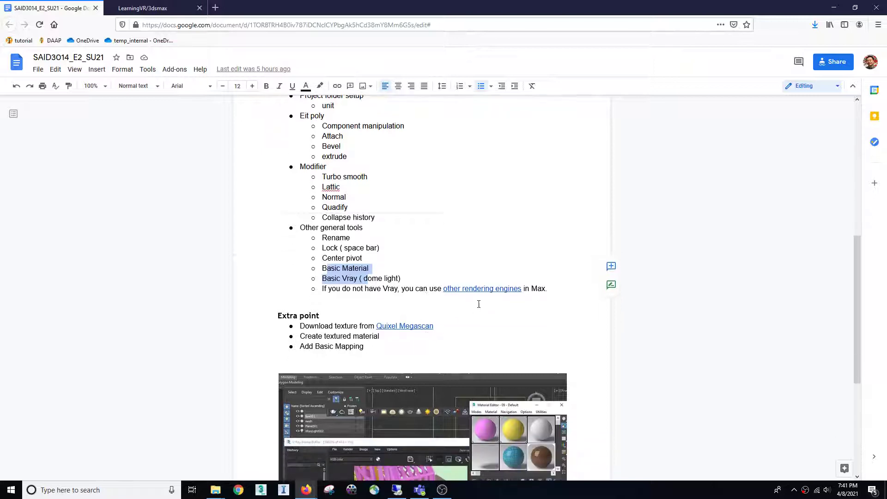
pyautogui.click(482, 289)
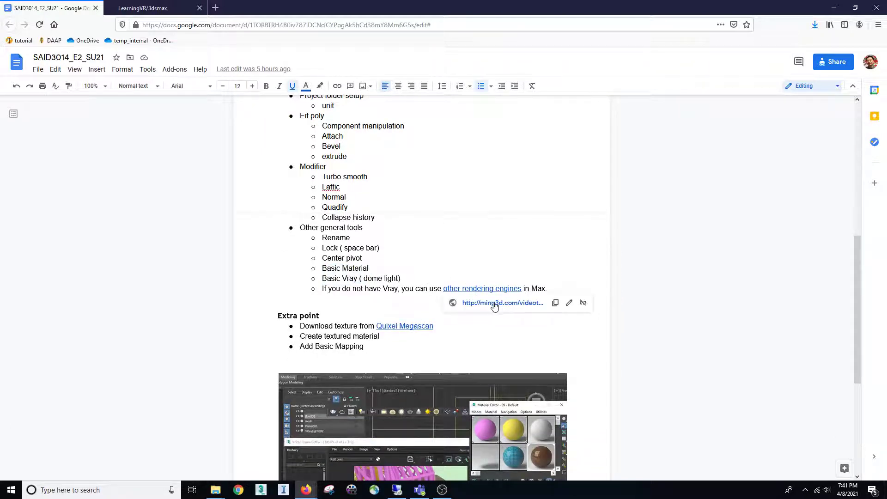
pyautogui.click(495, 303)
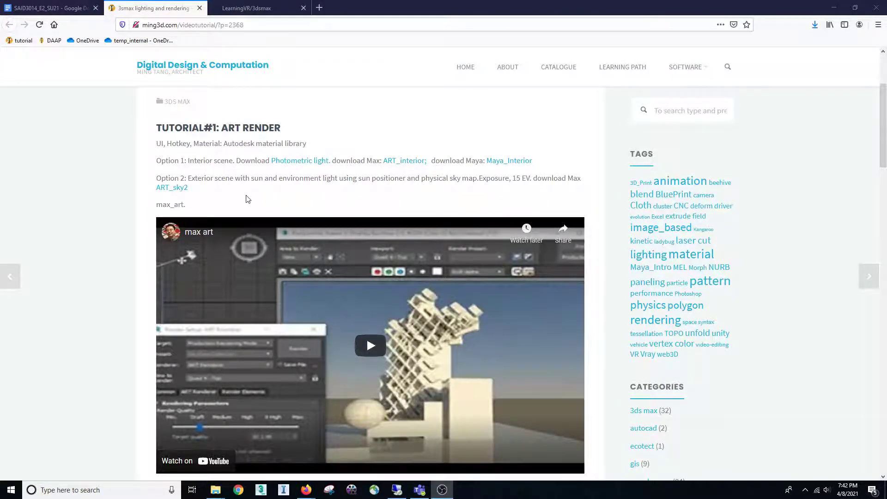
# Skim the Art, Arnold and VRay render tutorials, then return to the SAID3014_E2_SU21 document.
pyautogui.scroll(-6, 248, 199)
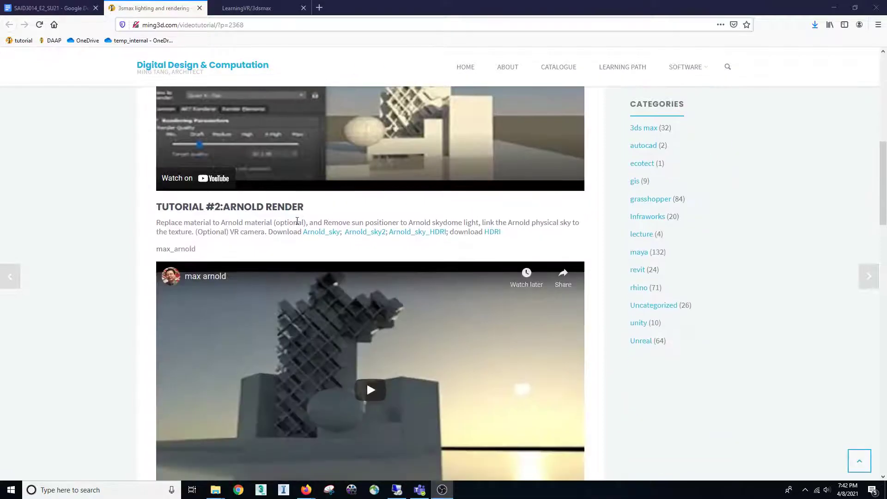
pyautogui.scroll(-8, 301, 236)
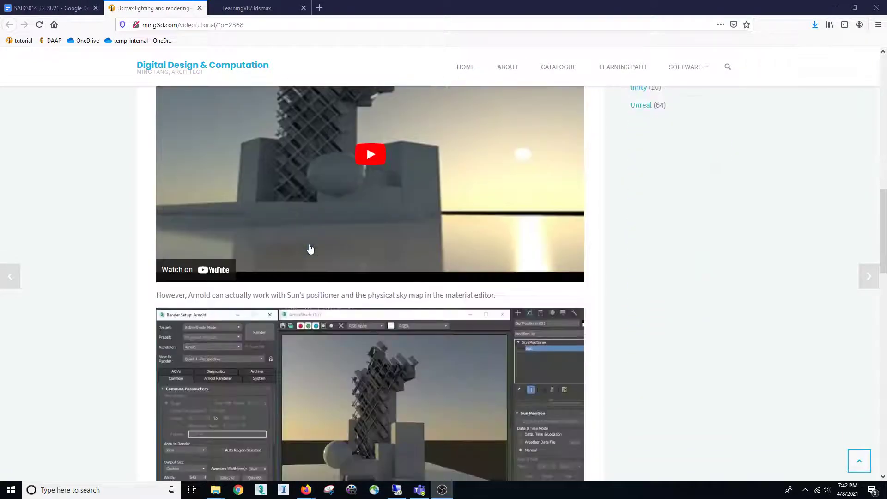
pyautogui.scroll(-11, 307, 251)
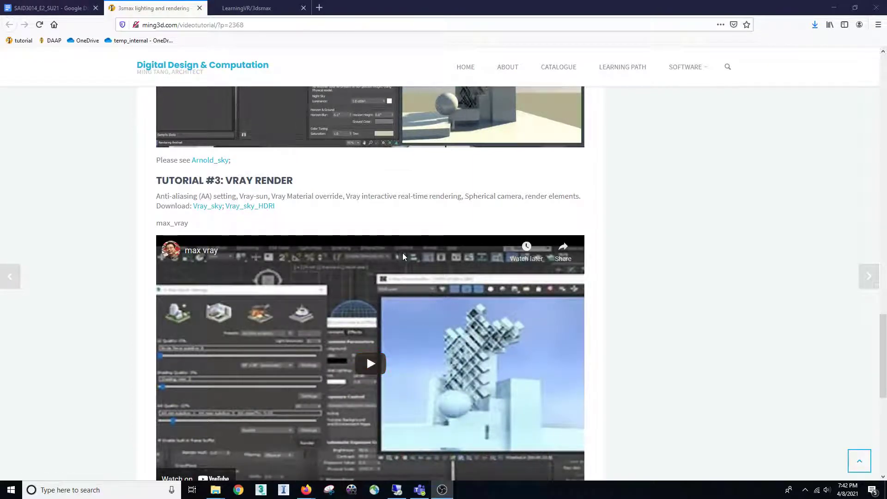
pyautogui.scroll(8, 409, 198)
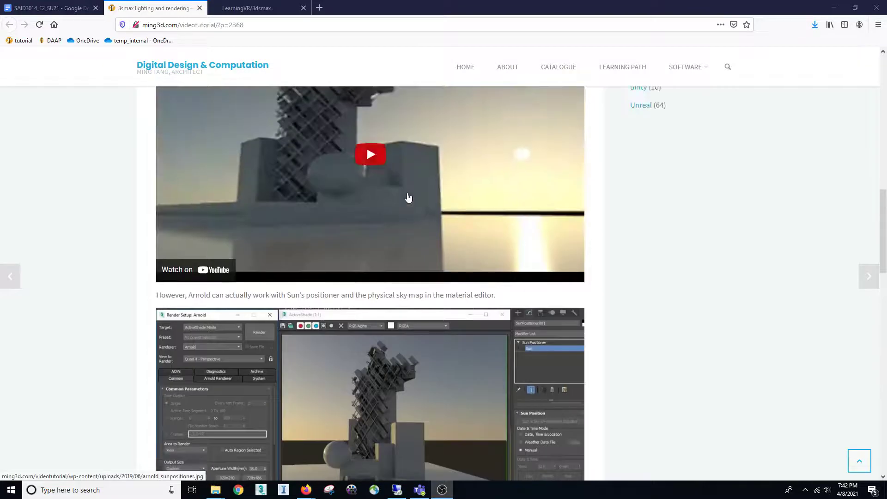
pyautogui.click(48, 8)
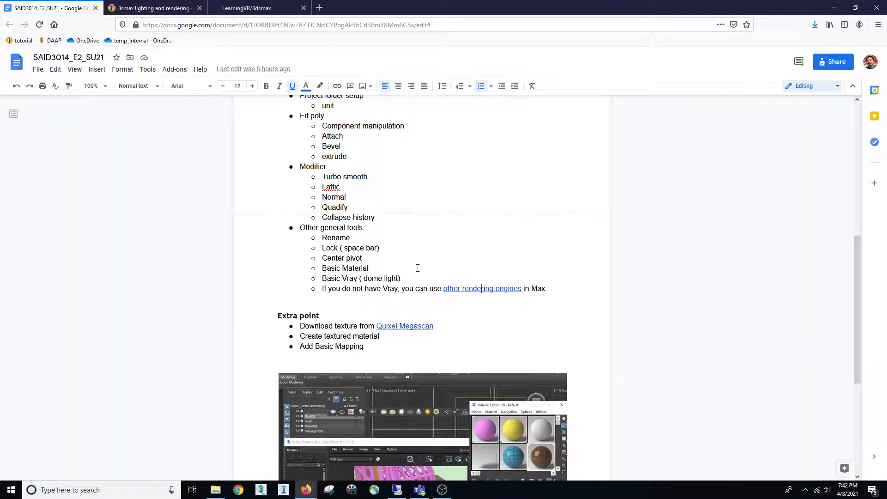
# Scroll past the tools list and its 3ds Max screenshot, then switch to the remote 3ds Max session.
pyautogui.scroll(-3, 418, 268)
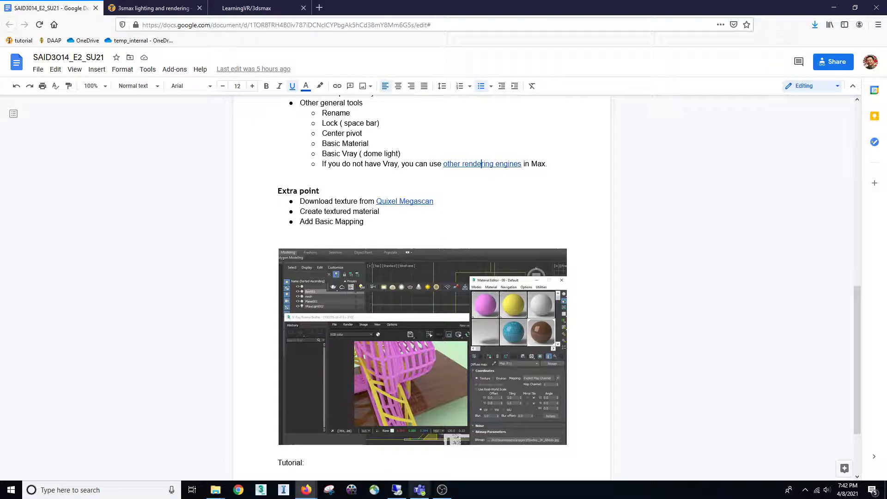
pyautogui.click(398, 490)
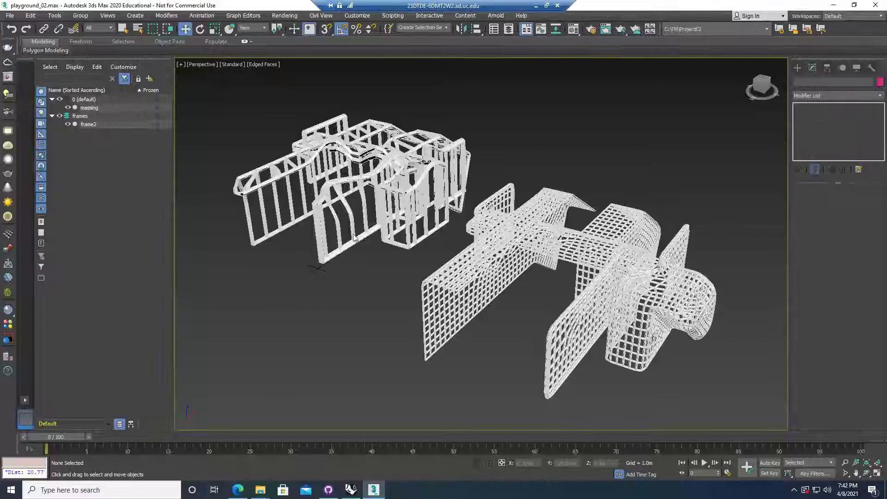
# Save playground_02 and open the playground_01.max scene.
pyautogui.click(561, 225)
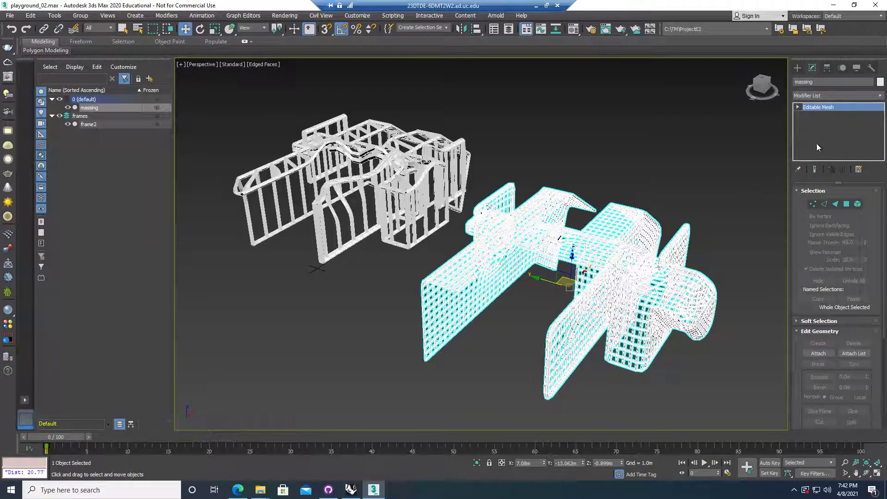
pyautogui.click(635, 154)
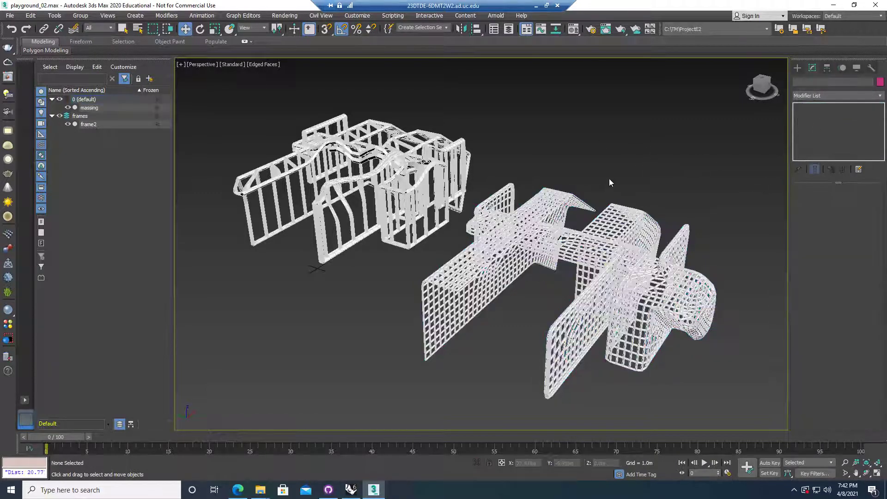
pyautogui.click(10, 15)
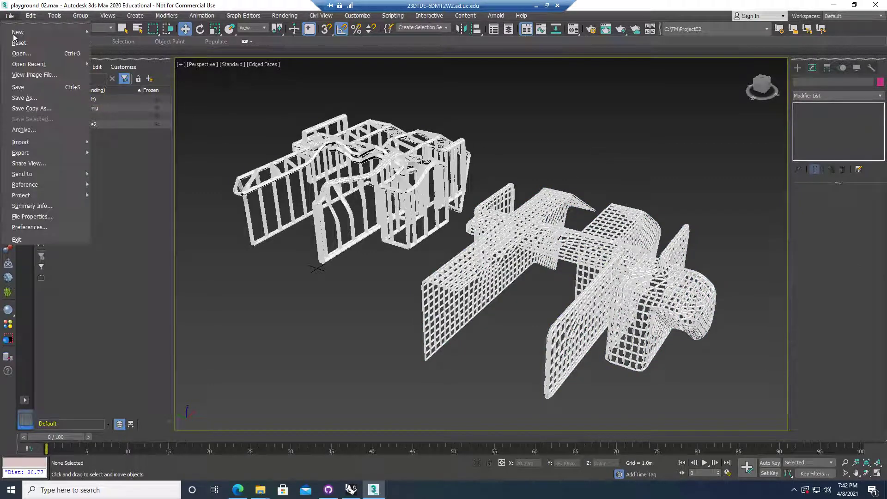
pyautogui.click(21, 54)
pyautogui.click(397, 259)
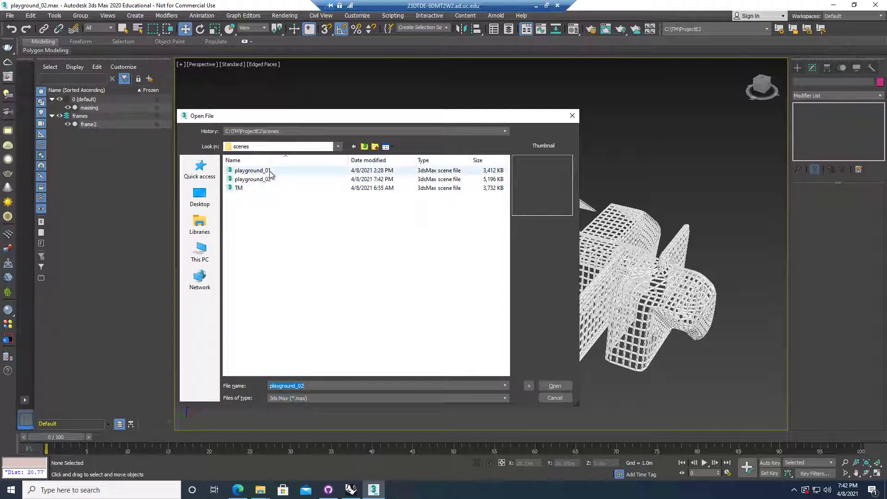
pyautogui.click(268, 171)
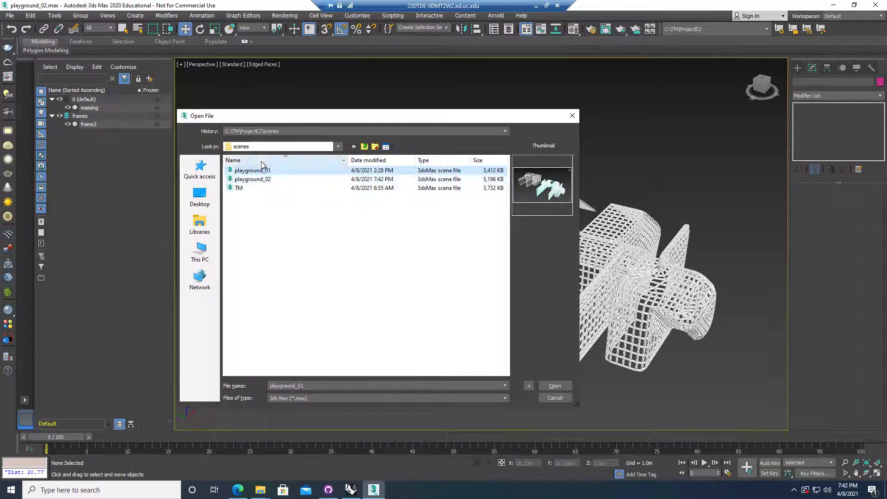
pyautogui.click(561, 386)
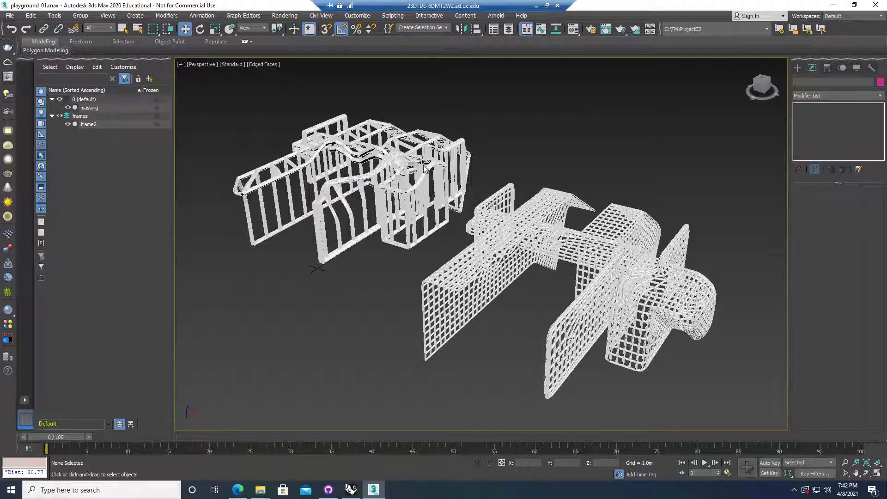
# Turn off the massing's Lattice, TurboSmooth and Quadify Mesh modifiers and select its Editable Mesh.
pyautogui.press('q')
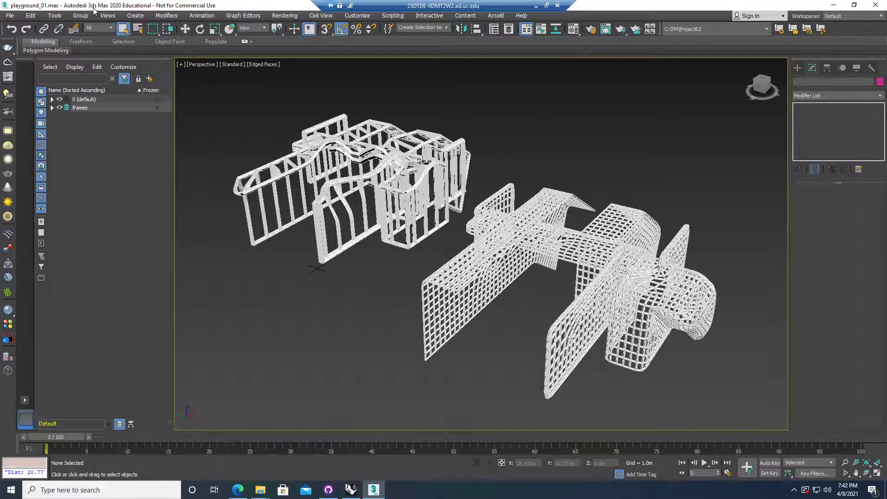
pyautogui.click(597, 232)
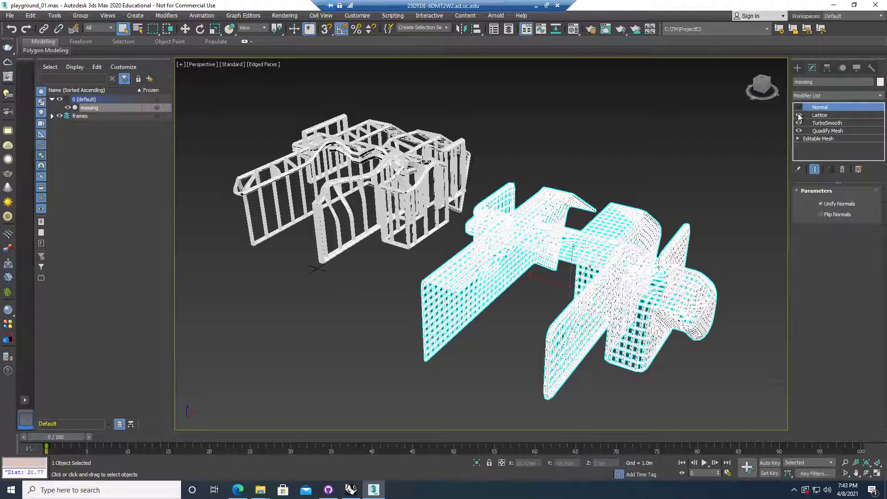
pyautogui.click(799, 116)
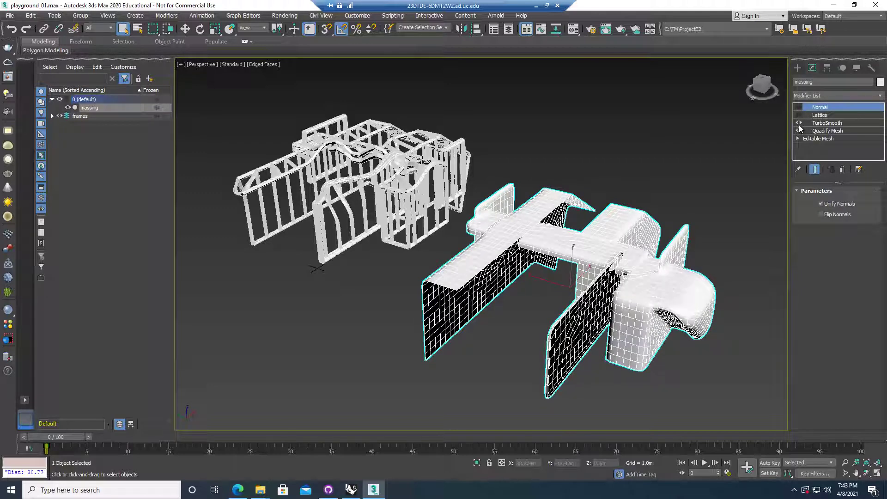
pyautogui.click(800, 124)
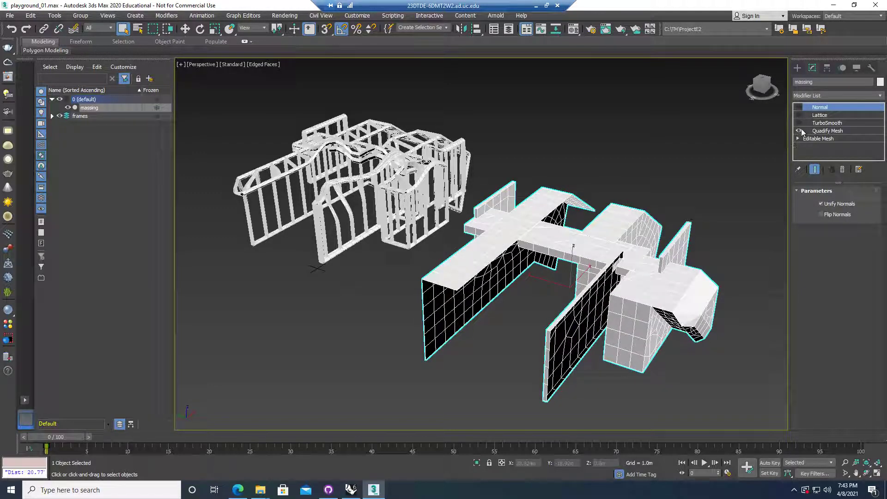
pyautogui.click(800, 131)
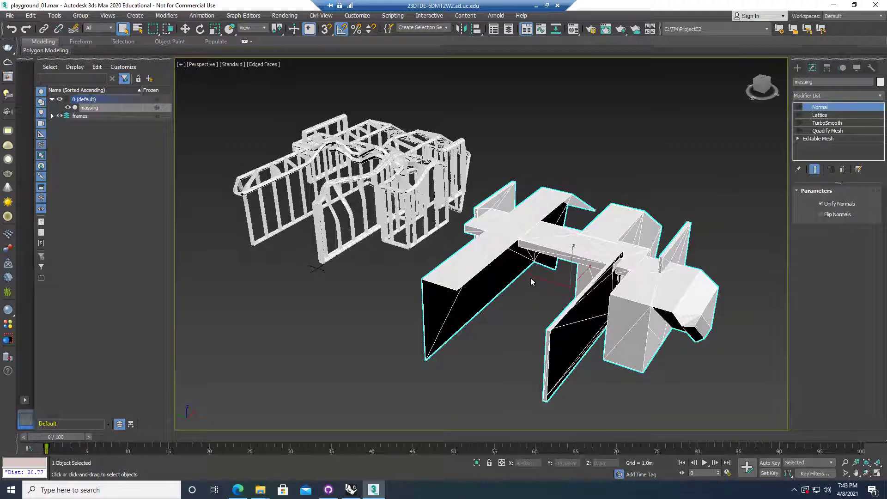
pyautogui.scroll(2, 620, 257)
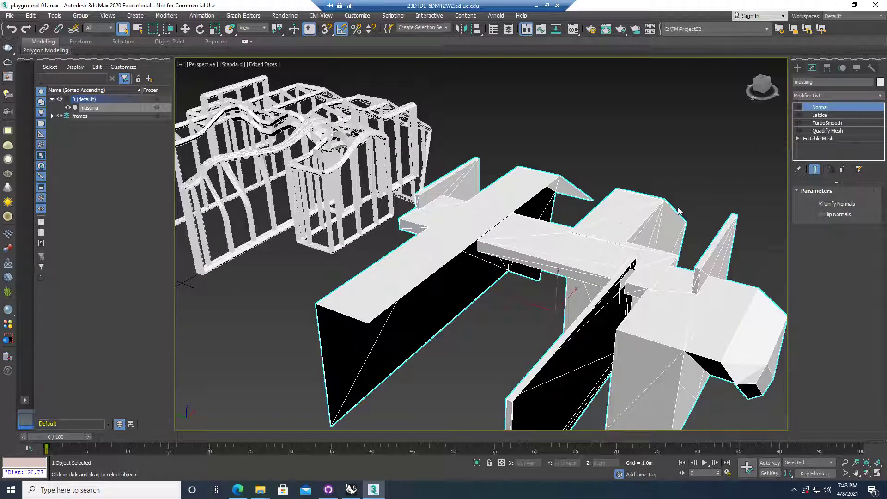
pyautogui.click(820, 139)
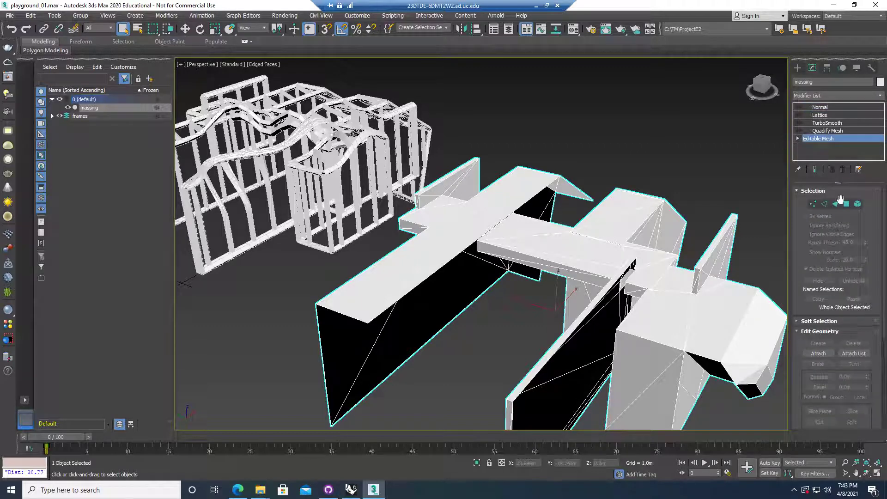
# Select the rear block's two top triangles in Polygon mode and extrude them up about 0.355m.
pyautogui.click(846, 204)
pyautogui.click(613, 207)
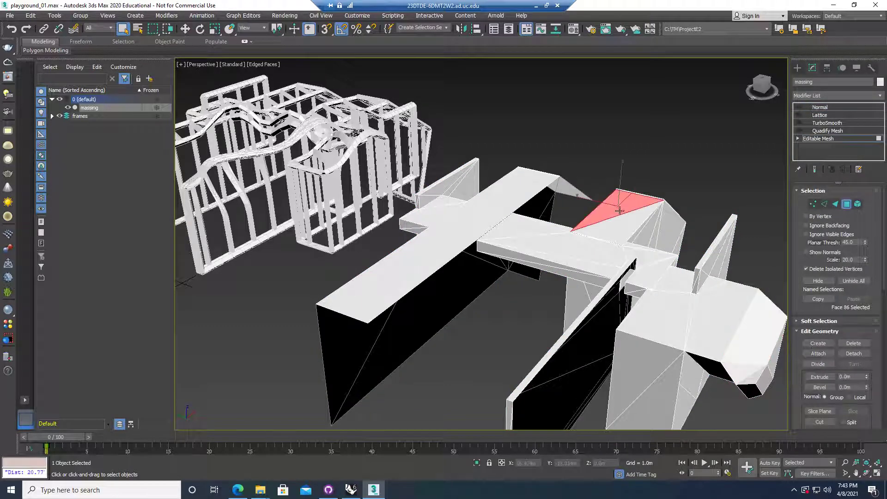
pyautogui.keyDown('ctrl'); pyautogui.click(624, 226); pyautogui.keyUp('ctrl')
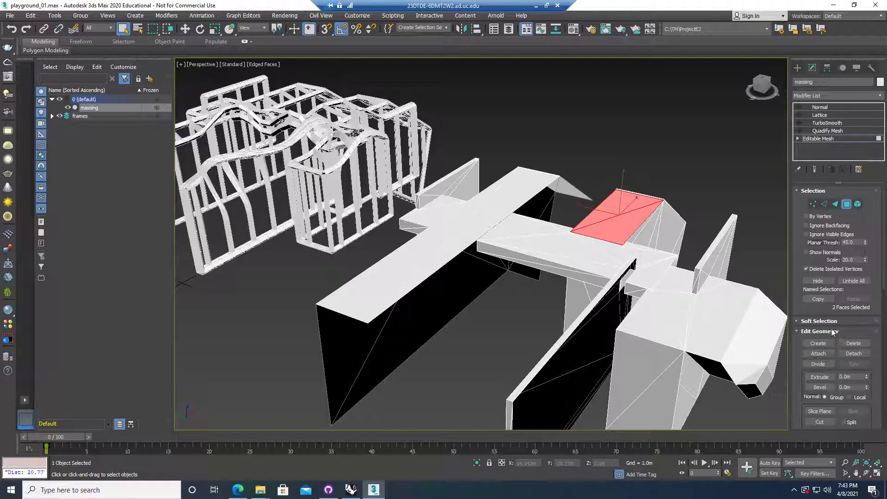
pyautogui.scroll(-1, 831, 344)
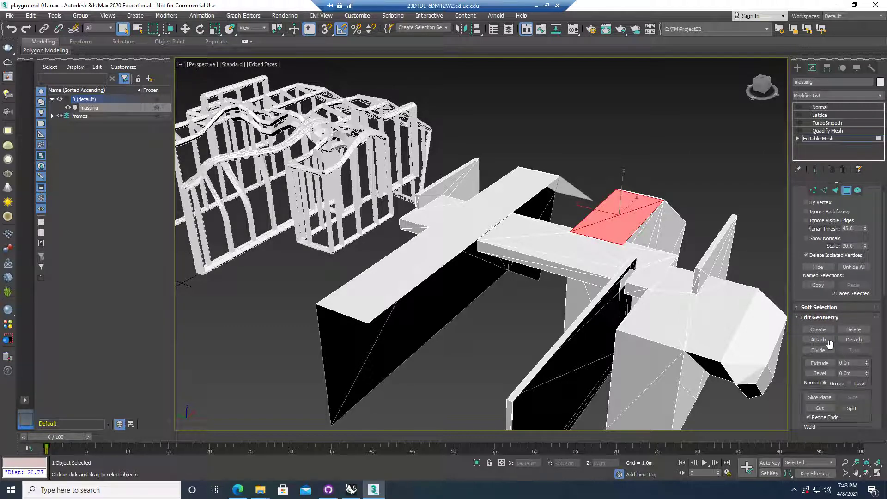
pyautogui.click(820, 363)
pyautogui.moveTo(626, 213); pyautogui.dragTo(636, 44)
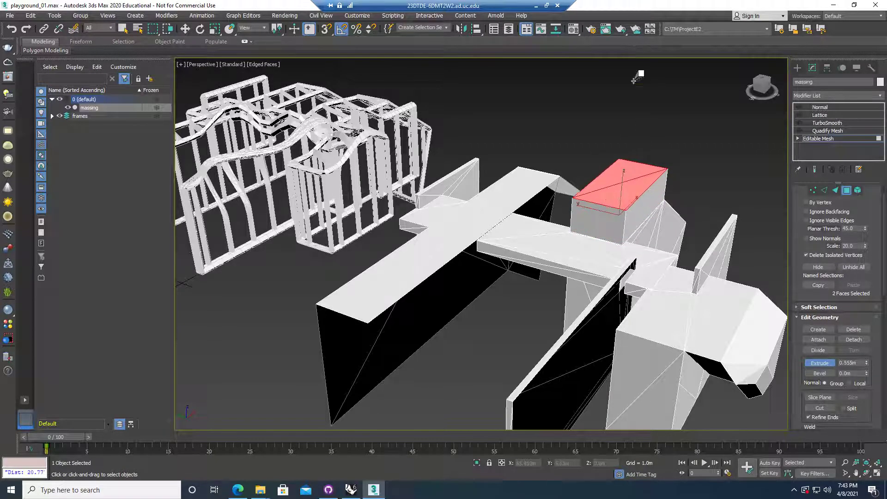
pyautogui.moveTo(629, 185)
pyautogui.mouseDown()
pyautogui.moveTo(629, 168)
pyautogui.moveTo(629, 176)
pyautogui.mouseUp()
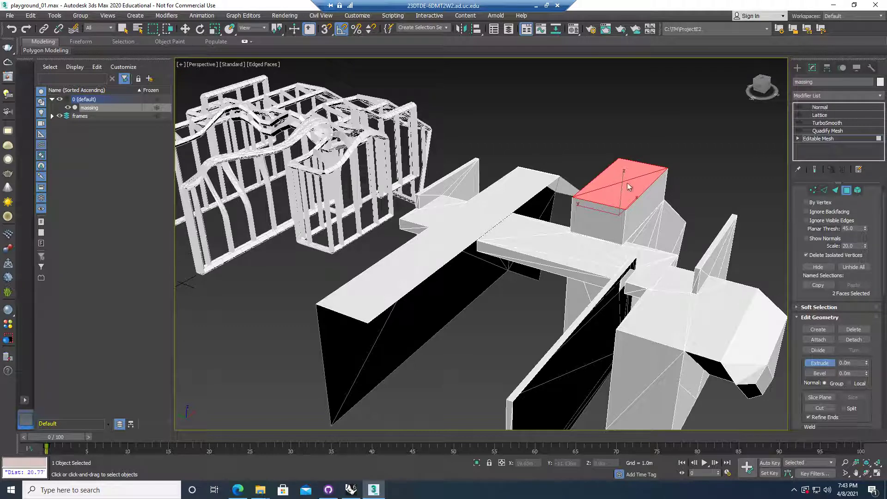
# Move the extruded top faces up into a tall tower and scale them slightly smaller.
pyautogui.press('w')
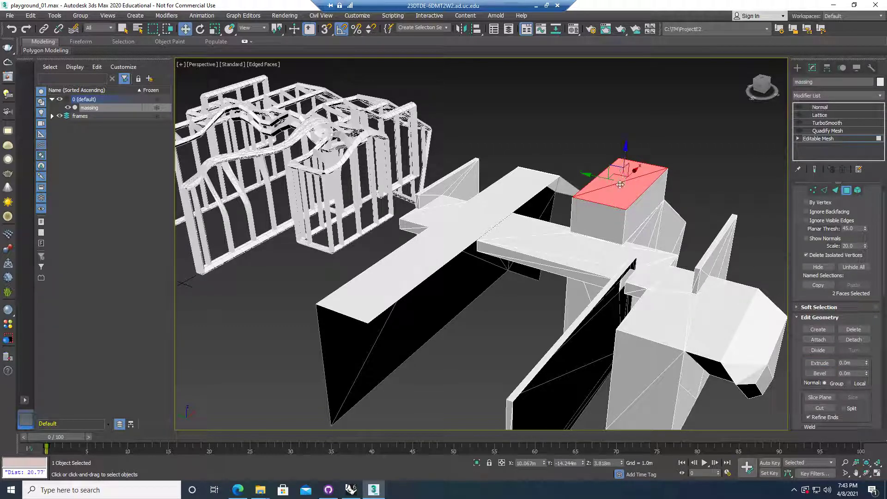
pyautogui.moveTo(625, 162); pyautogui.dragTo(618, 94)
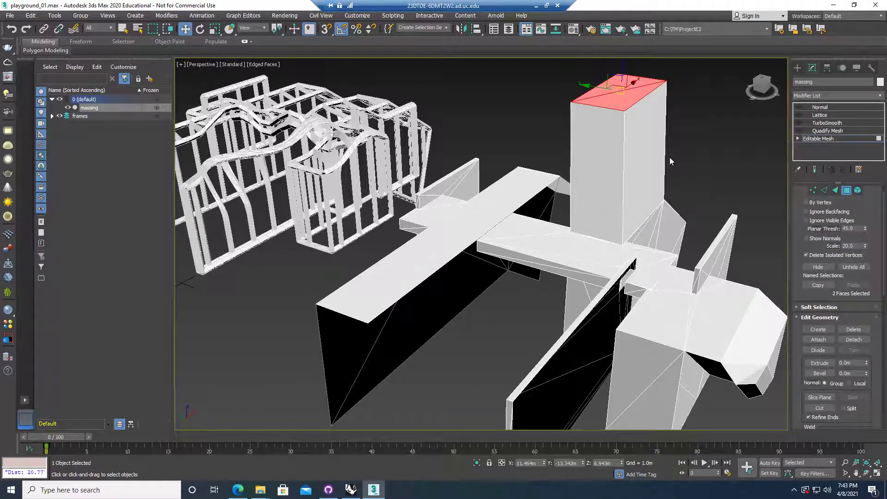
pyautogui.press('r')
pyautogui.moveTo(618, 99); pyautogui.dragTo(695, 154)
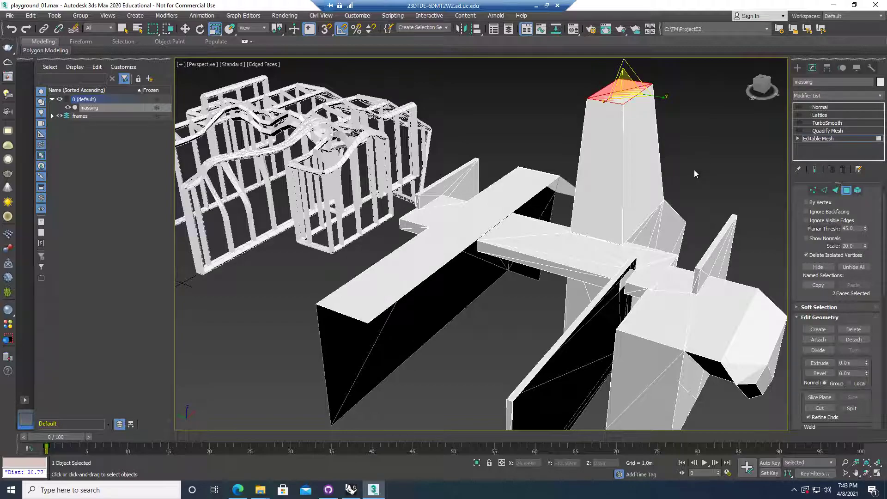
pyautogui.keyDown('alt'); pyautogui.moveTo(684, 168); pyautogui.dragTo(597, 175, button='middle'); pyautogui.keyUp('alt')
# Rotate the tower's top faces about -39° around Y, exit Polygon mode and enable see-through.
pyautogui.press('e')
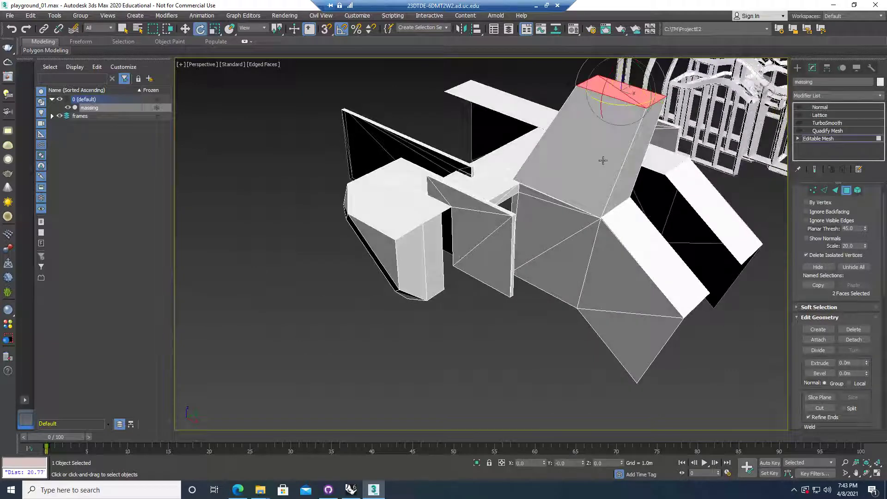
pyautogui.moveTo(634, 100); pyautogui.dragTo(638, 55)
pyautogui.moveTo(632, 179)
pyautogui.keyDown('alt'); pyautogui.mouseDown(button='middle')
pyautogui.moveTo(601, 157)
pyautogui.moveTo(647, 173)
pyautogui.mouseUp(button='middle'); pyautogui.keyUp('alt')
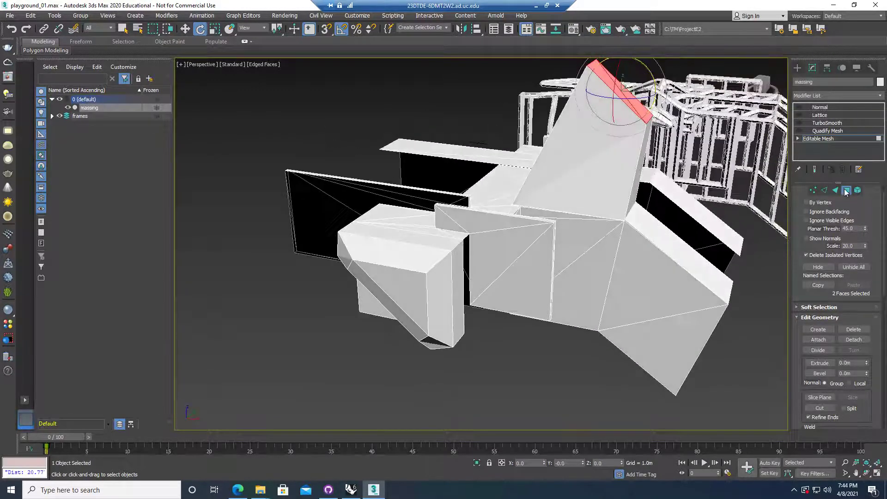
pyautogui.click(846, 190)
pyautogui.hotkey('alt', 'x')
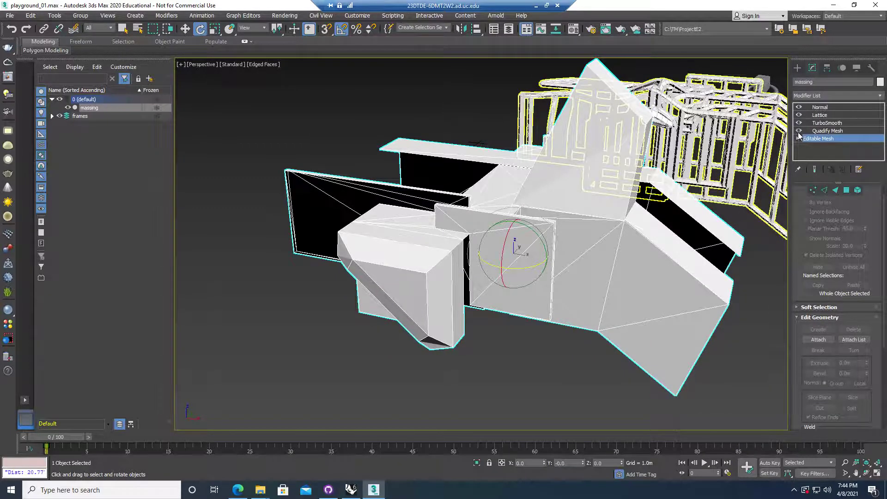
# Make the massing opaque, deselect to view the smoothed lattice tower, then reselect the massing.
pyautogui.hotkey('alt', 'x')
pyautogui.hotkey('ctrl', 'd')
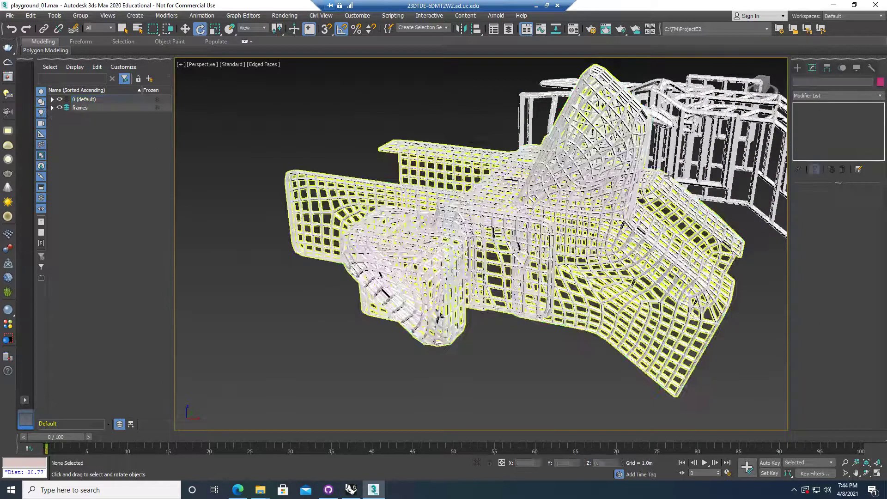
pyautogui.keyDown('alt'); pyautogui.moveTo(390, 98); pyautogui.dragTo(487, 198, button='middle'); pyautogui.keyUp('alt')
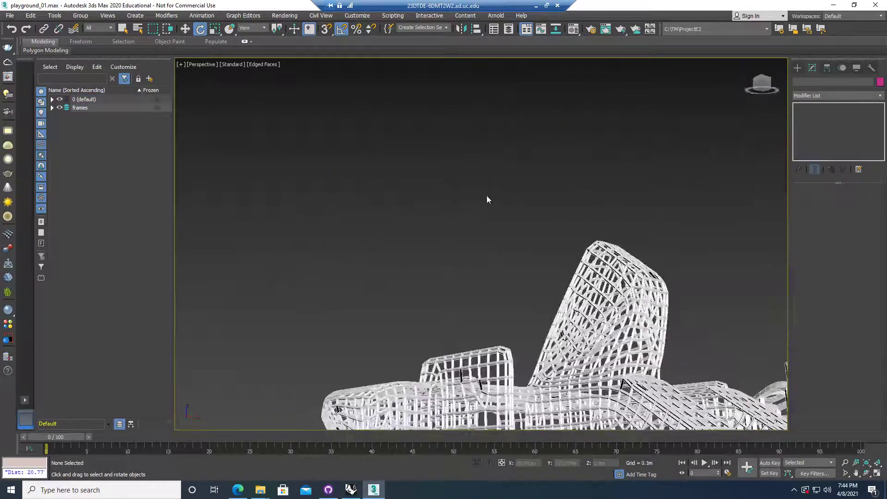
pyautogui.moveTo(556, 247); pyautogui.dragTo(596, 313, button='middle')
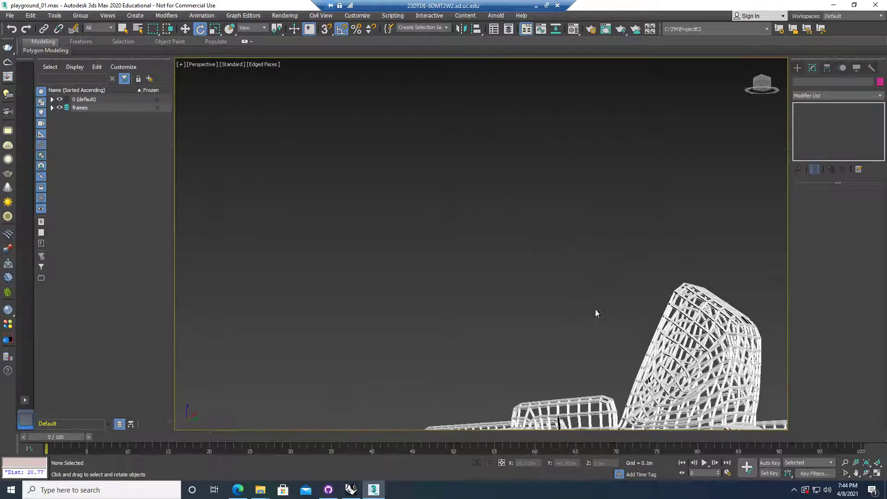
pyautogui.keyDown('alt'); pyautogui.moveTo(619, 285); pyautogui.dragTo(696, 369, button='middle'); pyautogui.keyUp('alt')
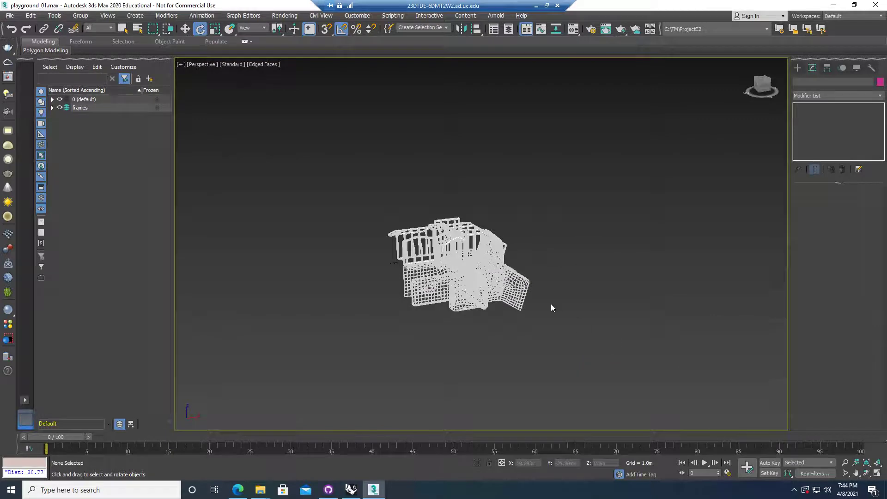
pyautogui.scroll(6, 551, 307)
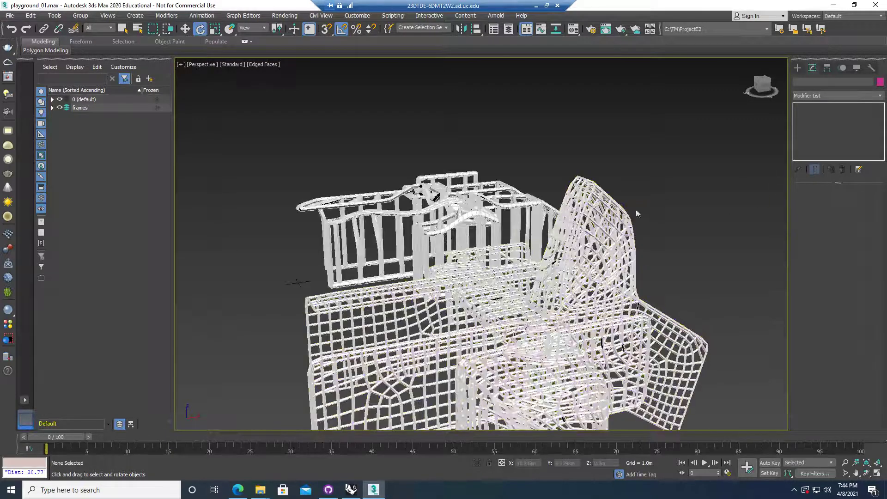
pyautogui.click(639, 215)
pyautogui.click(674, 235)
pyautogui.click(598, 191)
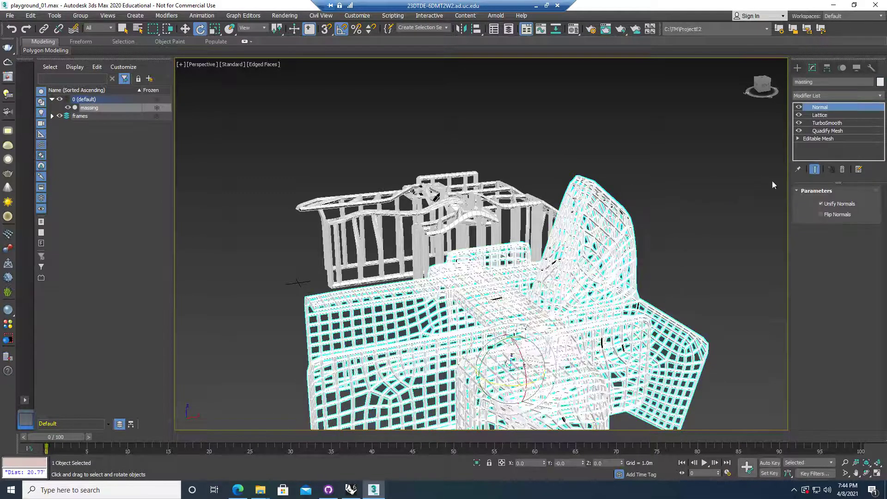
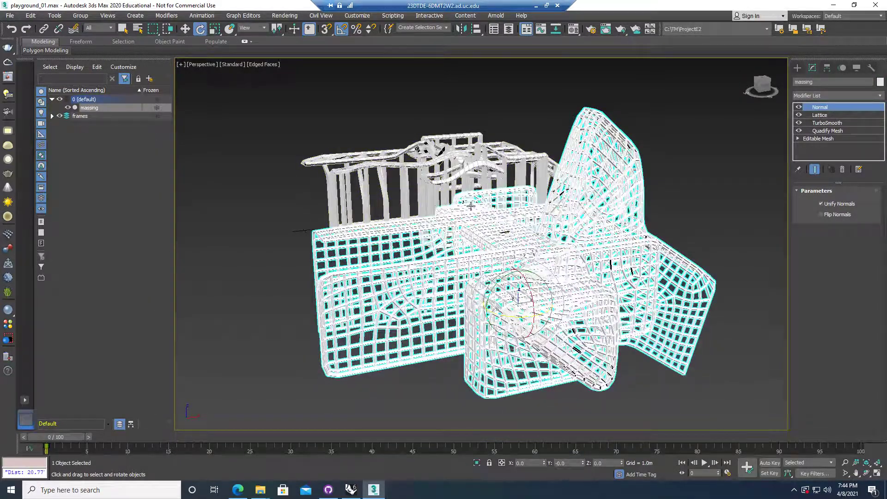
# Deselect the lattice-wireframe massing and orbit in closer to the model.
pyautogui.click(276, 207)
pyautogui.keyDown('alt'); pyautogui.moveTo(287, 212); pyautogui.dragTo(189, 158, button='middle'); pyautogui.keyUp('alt')
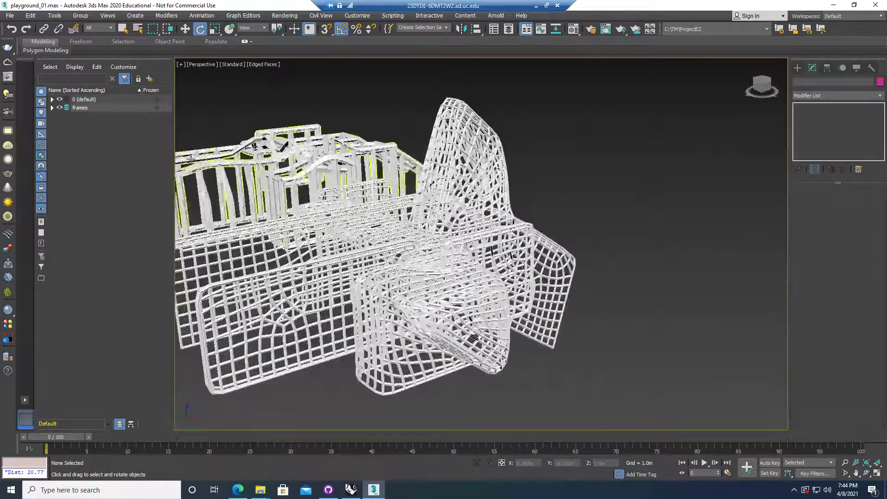
# Save the scene as playground_03.max and orbit around the wireframe model.
pyautogui.click(9, 16)
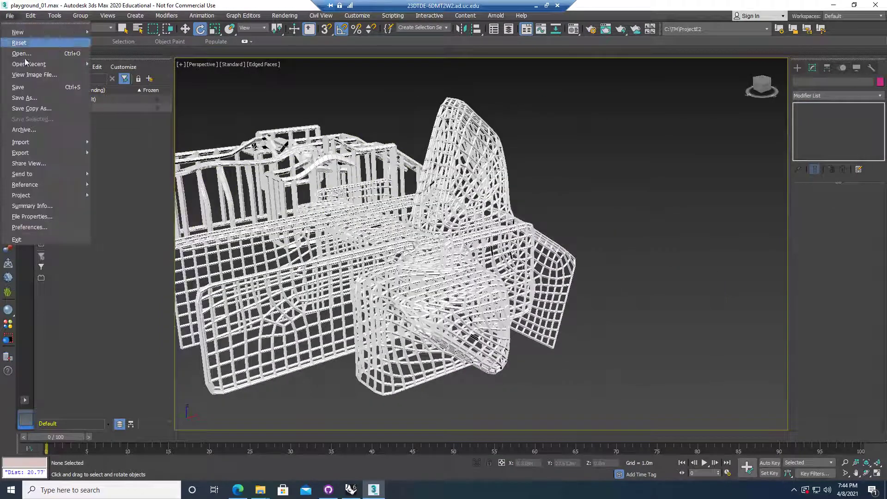
pyautogui.click(53, 97)
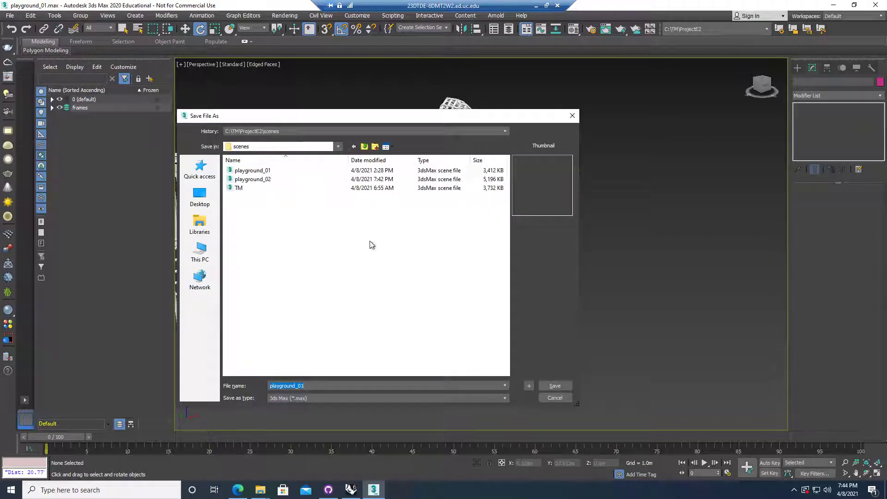
pyautogui.click(257, 180)
pyautogui.press('Tab')
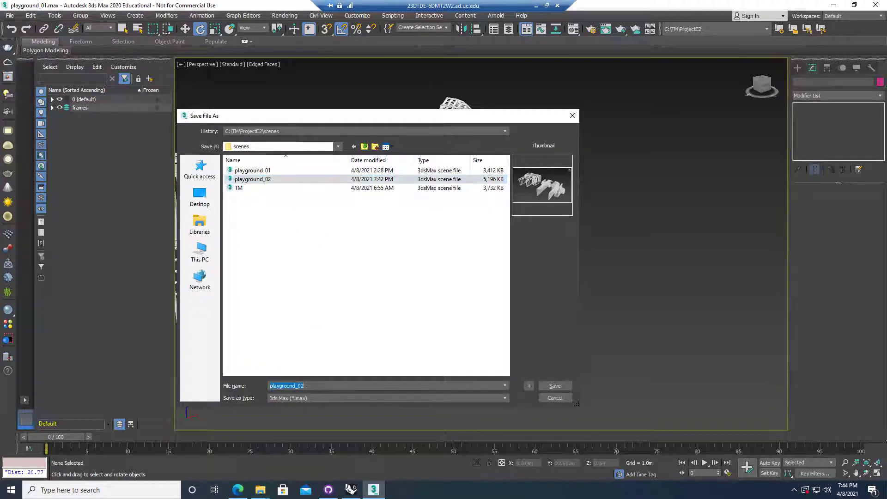
pyautogui.press('BackSpace')
pyautogui.write('3')
pyautogui.press('Return')
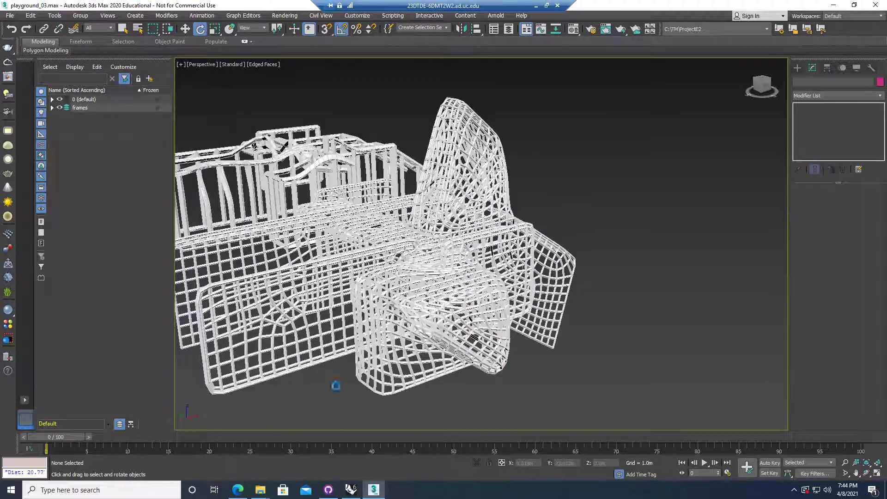
pyautogui.keyDown('alt'); pyautogui.moveTo(377, 231); pyautogui.dragTo(331, 181, button='middle'); pyautogui.keyUp('alt')
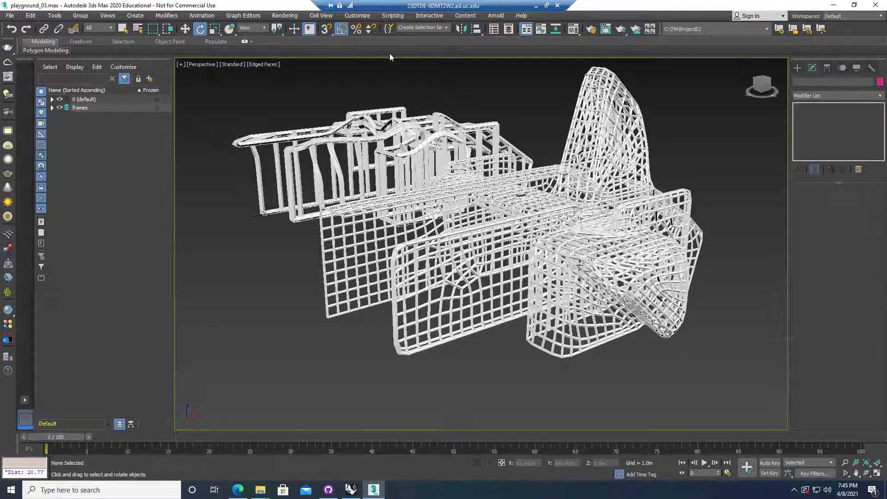
pyautogui.rightClick(852, 33)
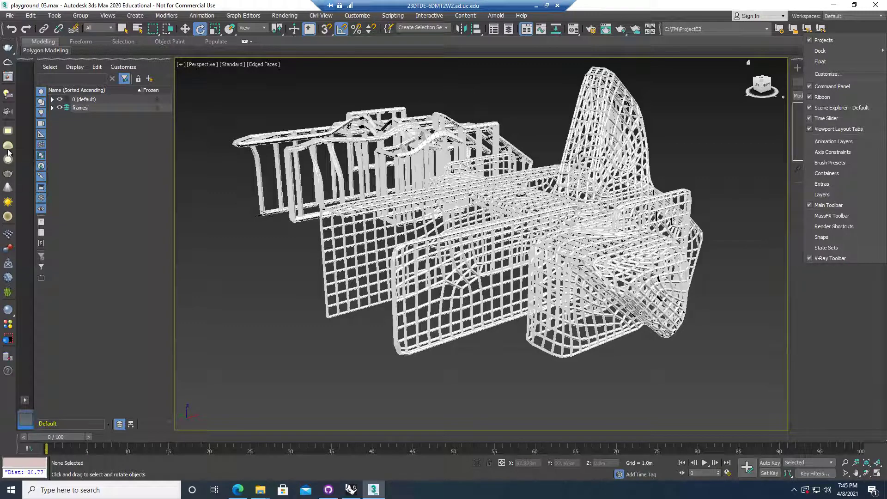
# Start a VRayLight from the V-Ray toolbar and accept V-Ray as the current renderer.
pyautogui.click(26, 149)
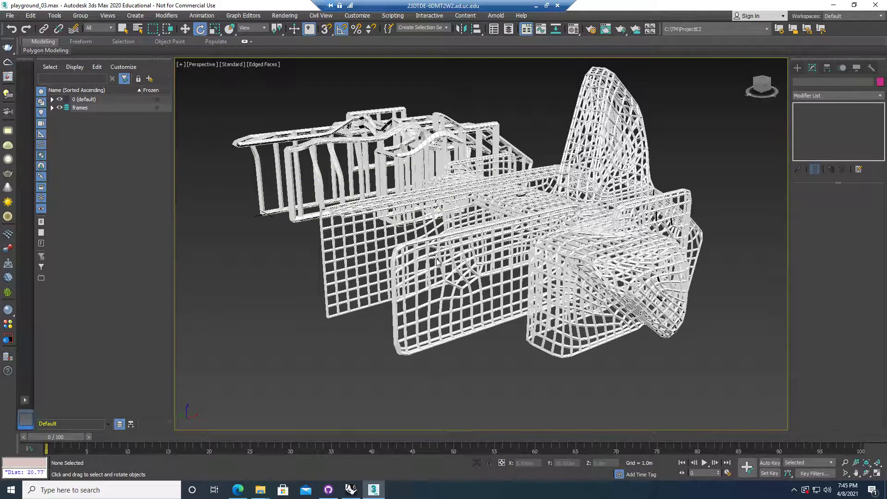
pyautogui.click(8, 147)
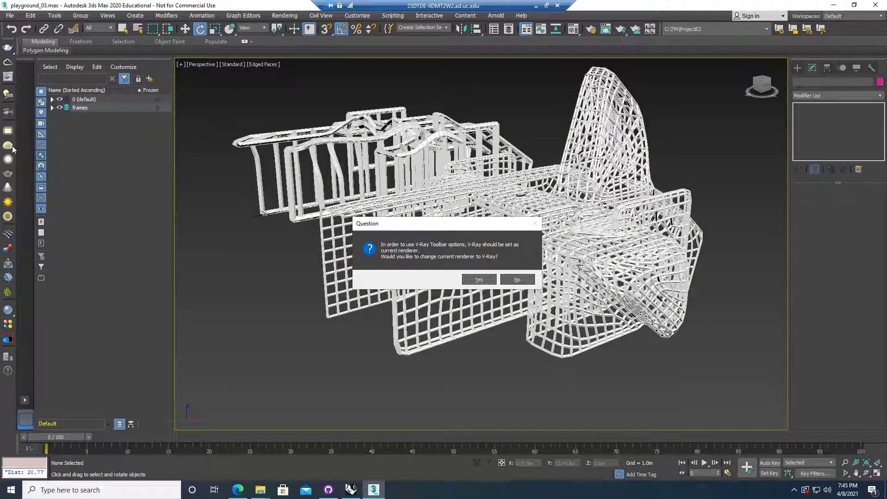
pyautogui.click(480, 281)
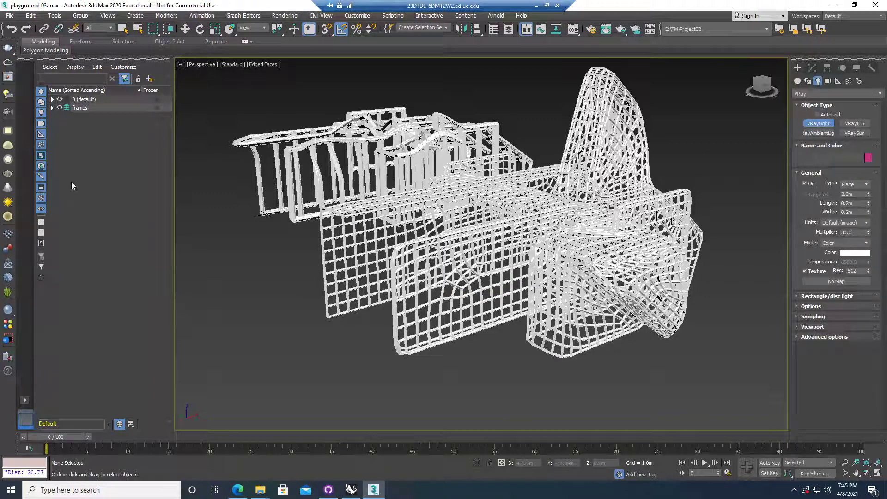
# Expand the frames and default layers and place a VRayLight dome beside the model.
pyautogui.click(51, 108)
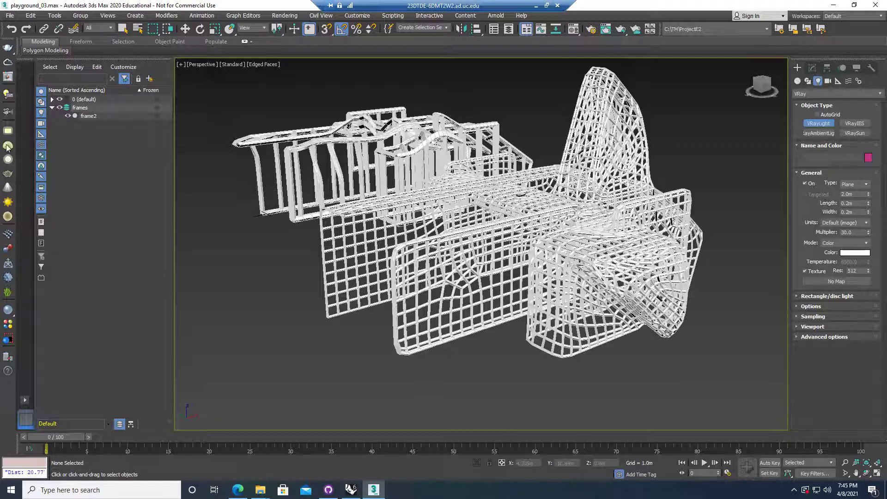
pyautogui.click(52, 100)
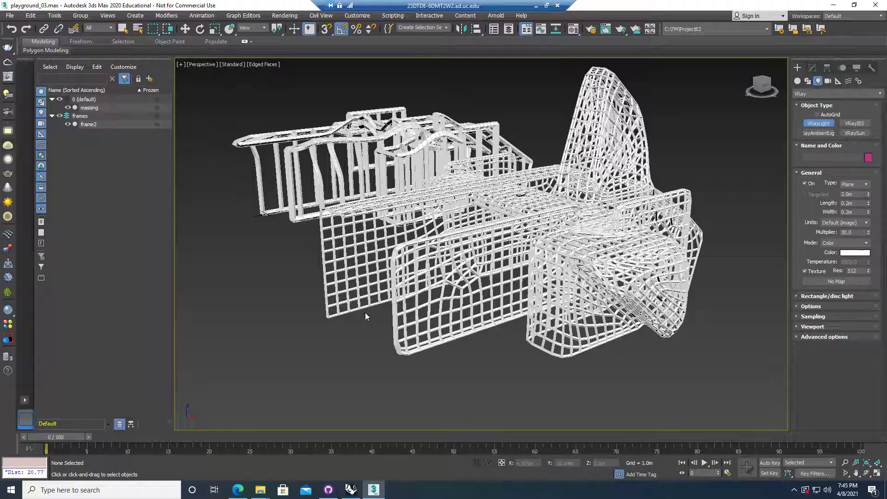
pyautogui.click(277, 292)
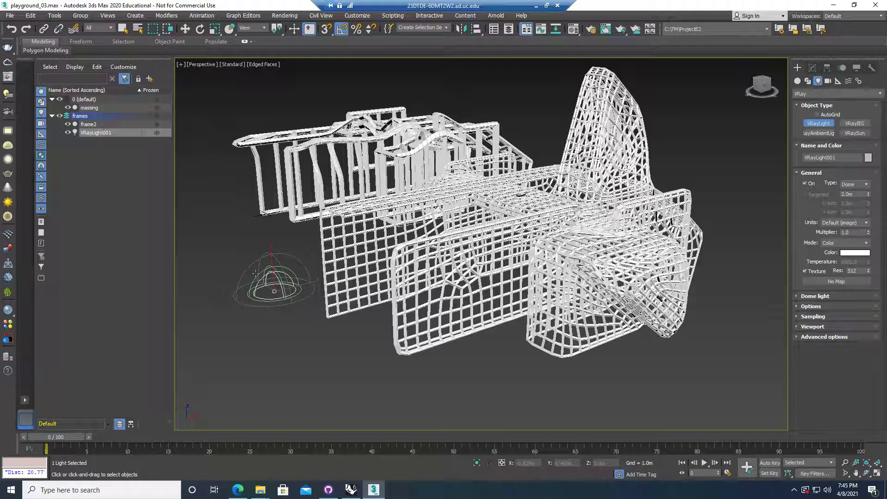
pyautogui.press('e')
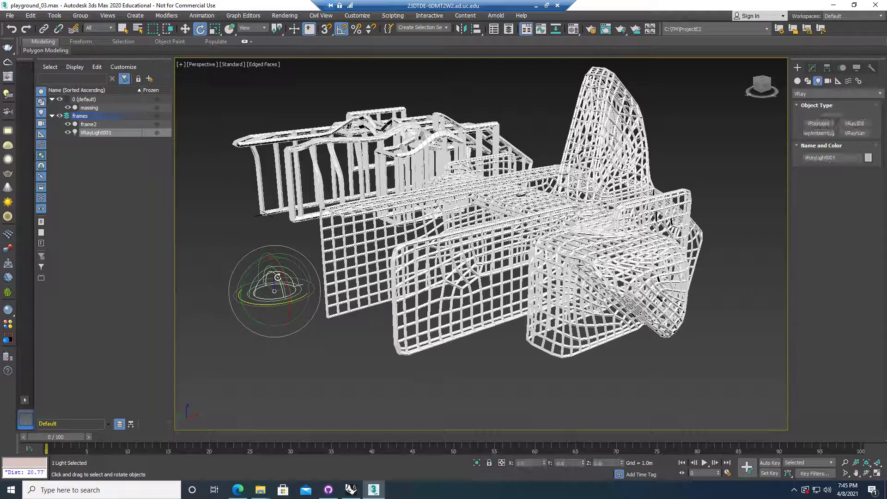
pyautogui.click(252, 245)
# Pan the view across the frames and massing and float the V-Ray toolbar.
pyautogui.moveTo(263, 254); pyautogui.dragTo(336, 255, button='middle')
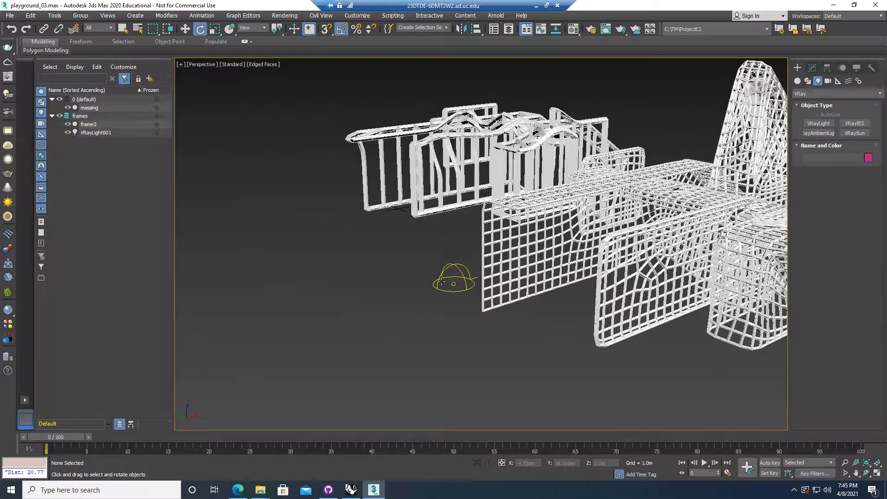
pyautogui.moveTo(414, 278); pyautogui.dragTo(305, 307, button='middle')
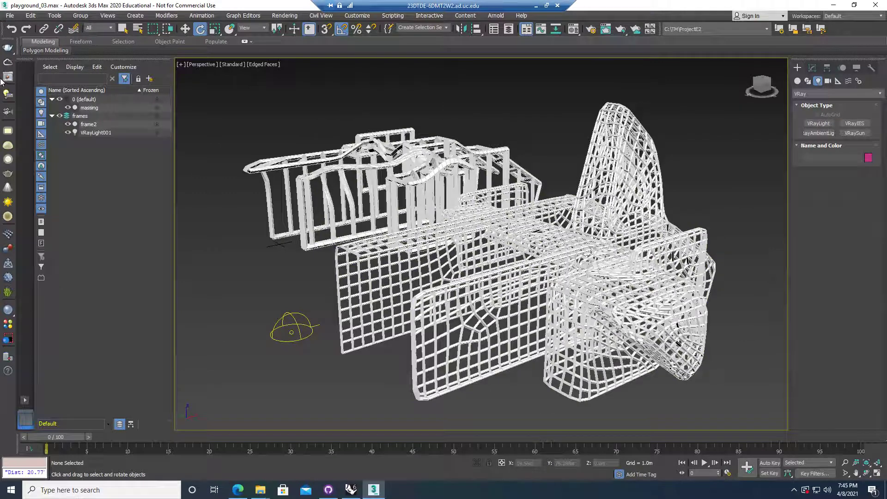
pyautogui.moveTo(7, 43); pyautogui.dragTo(90, 48)
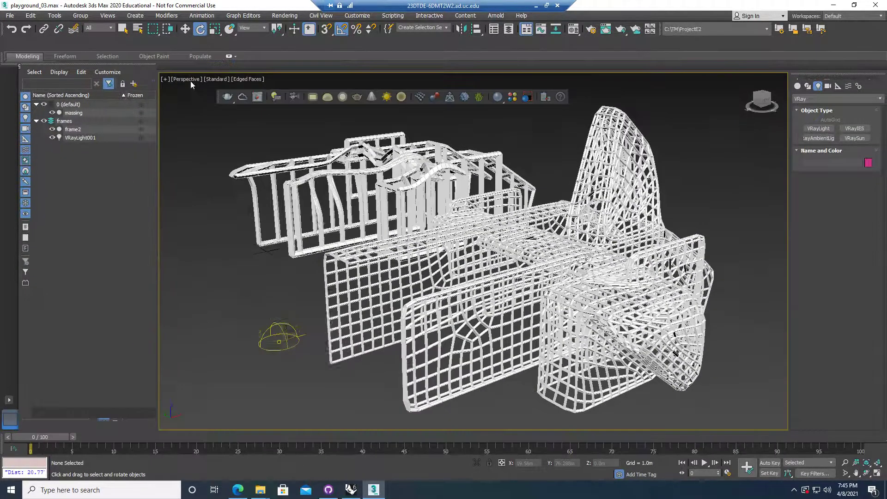
pyautogui.hotkey('shift', 'q')
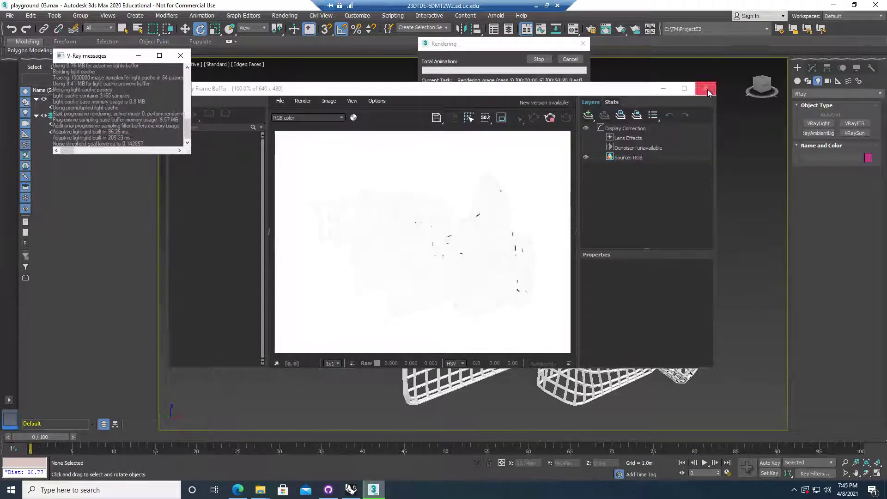
# Minimize the frame buffer, close the progress and V-Ray messages windows, and dock the V-Ray toolbar.
pyautogui.click(670, 98)
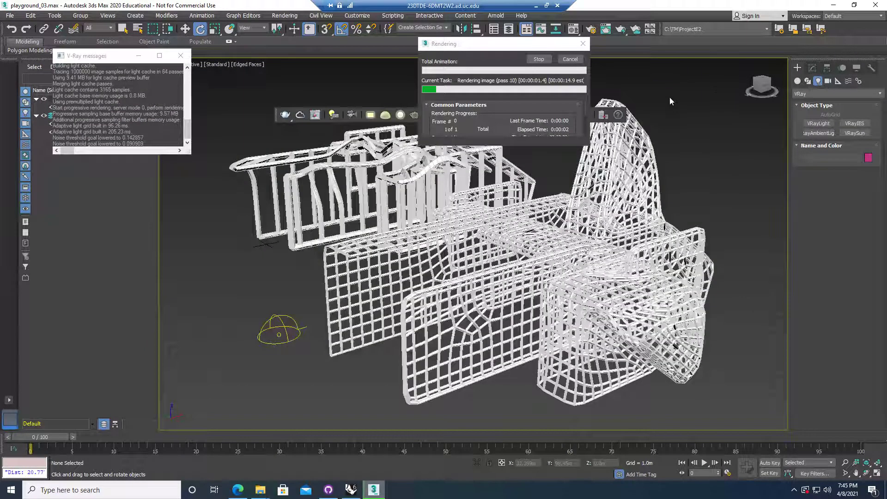
pyautogui.click(570, 59)
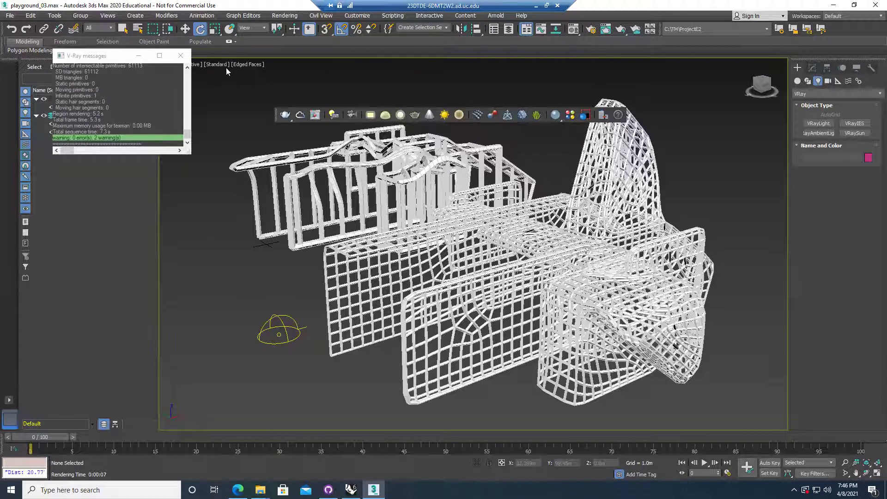
pyautogui.moveTo(109, 57); pyautogui.dragTo(170, 93)
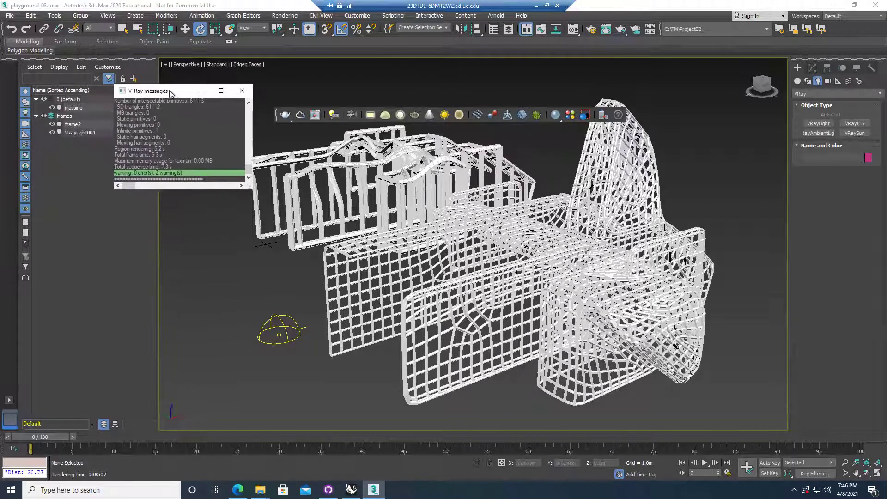
pyautogui.click(242, 90)
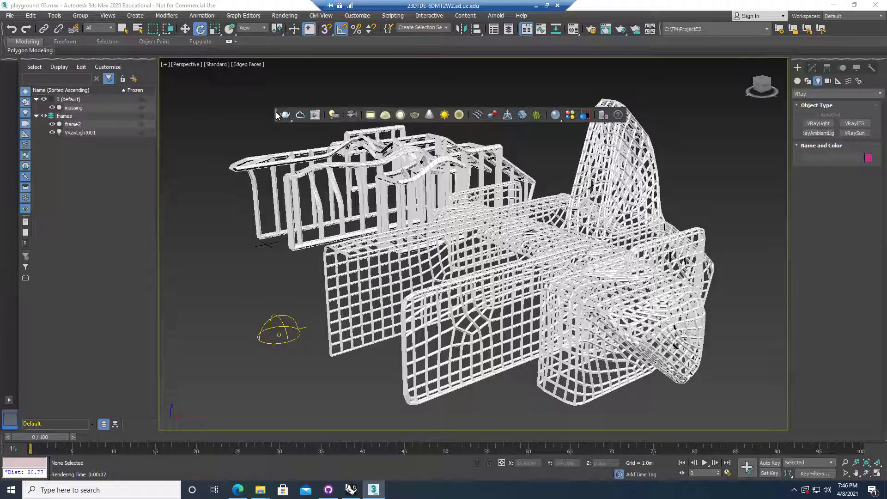
pyautogui.moveTo(276, 115); pyautogui.dragTo(223, 49)
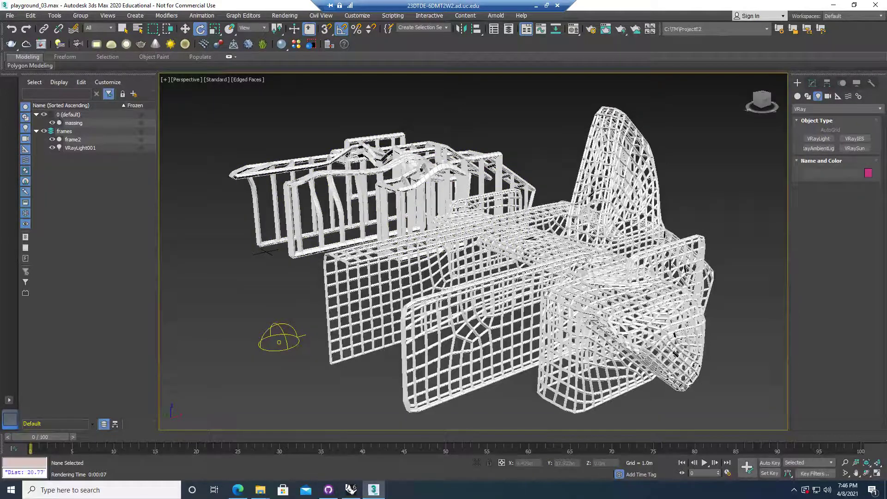
# Pick a different render mode and move the V-Ray Frame Buffer to the right.
pyautogui.click(14, 48)
pyautogui.moveTo(14, 48); pyautogui.dragTo(11, 70)
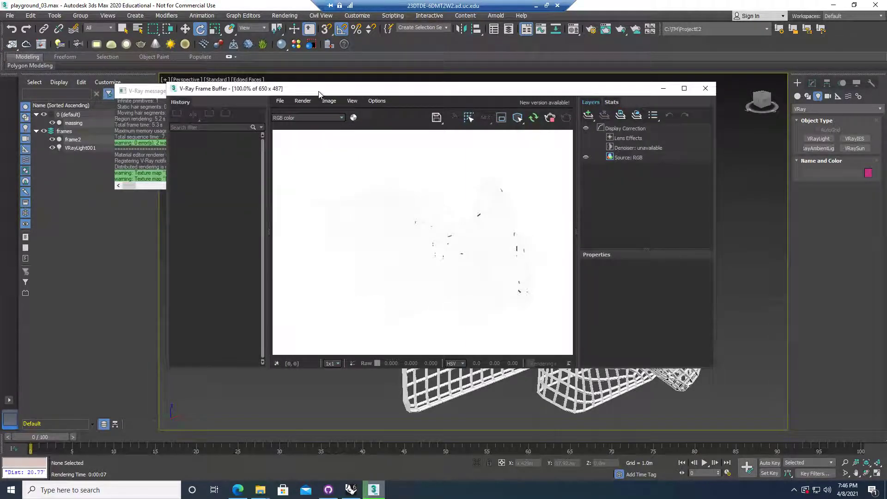
pyautogui.moveTo(316, 95); pyautogui.dragTo(357, 95)
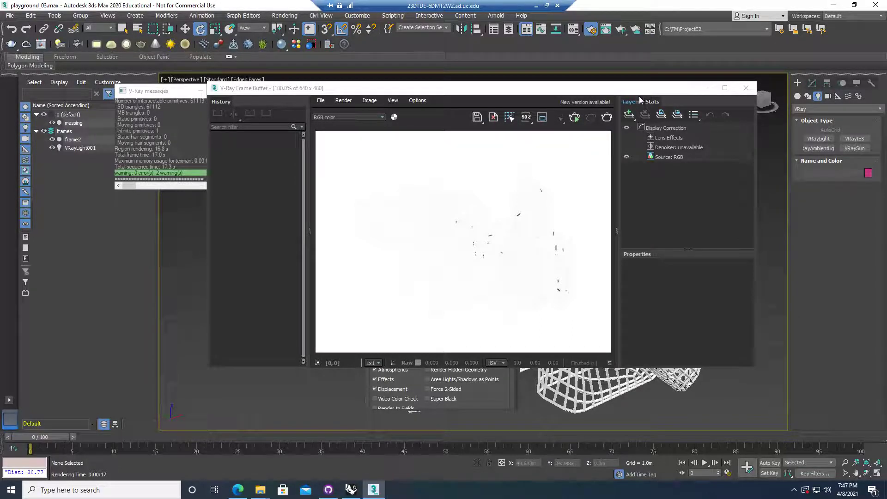
# Show the render's RGB color channel, select VRayLight001, and close the Frame Buffer.
pyautogui.click(493, 91)
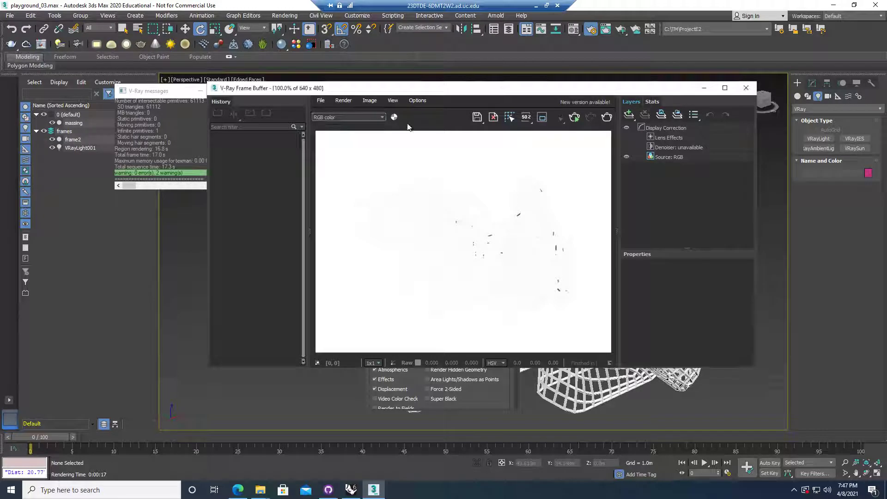
pyautogui.click(373, 118)
pyautogui.click(321, 134)
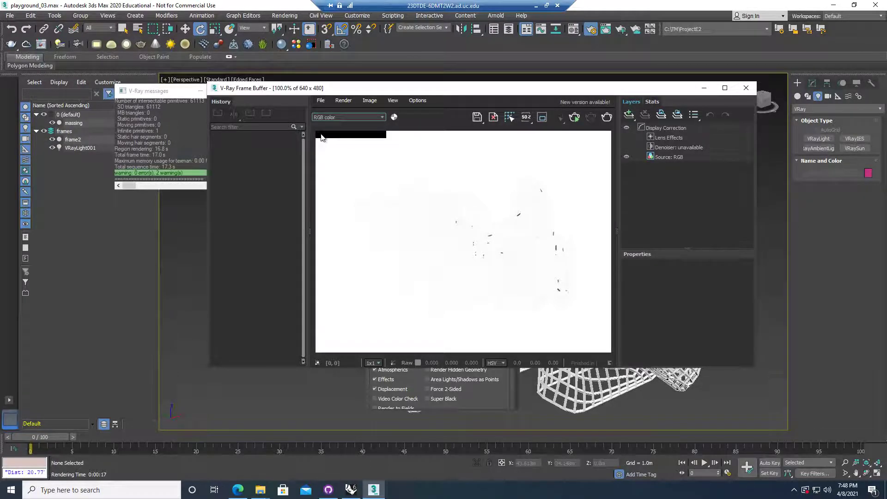
pyautogui.click(367, 115)
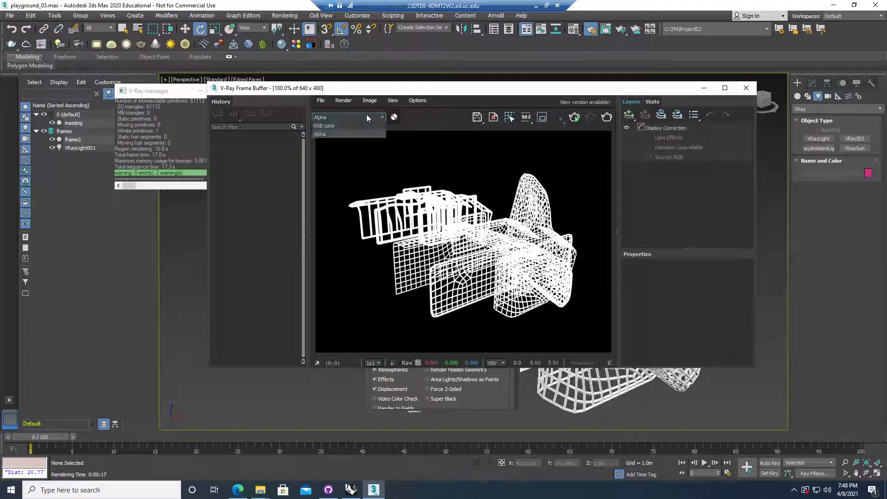
pyautogui.click(346, 126)
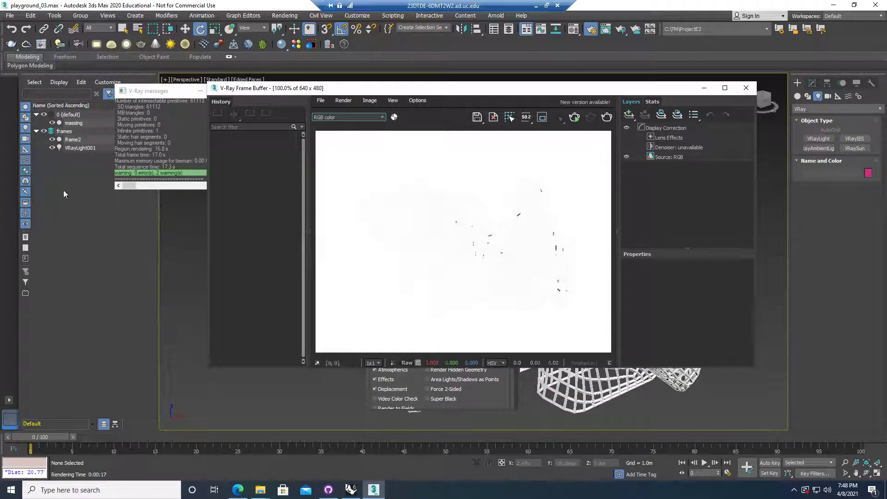
pyautogui.click(81, 148)
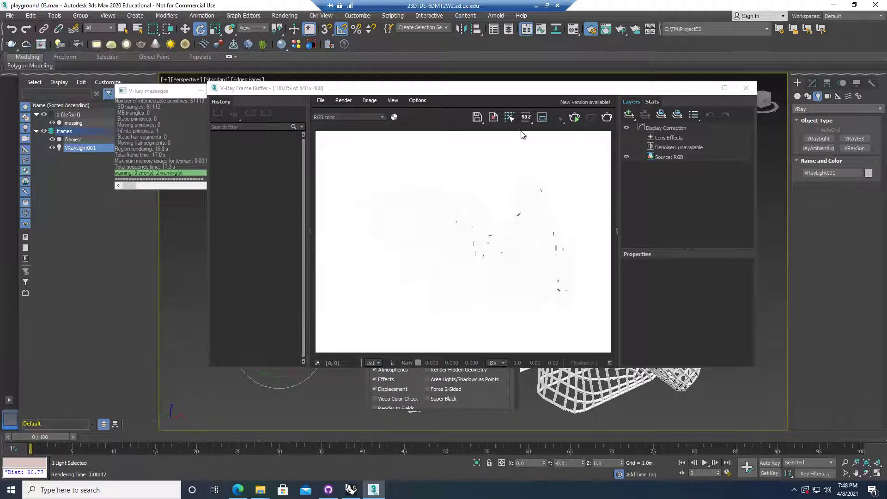
pyautogui.click(745, 88)
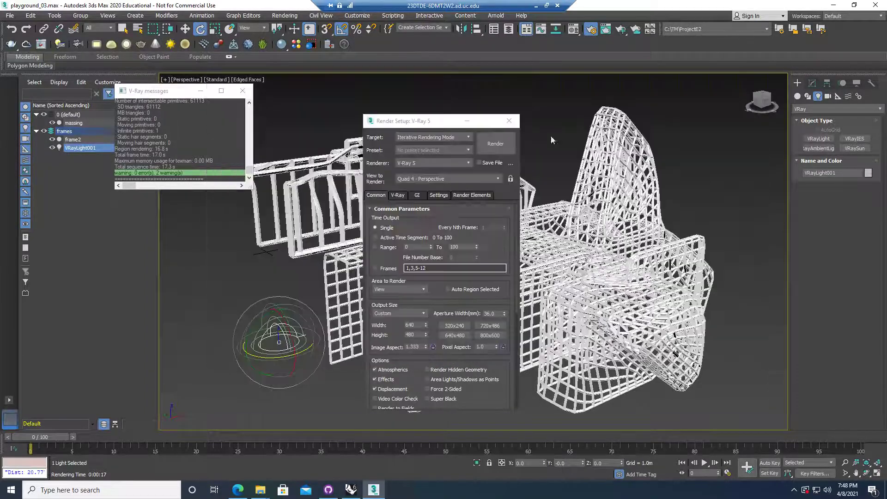
# Reopen Render Setup, keep Iterative Rendering Mode as target, and render the perspective view.
pyautogui.click(509, 121)
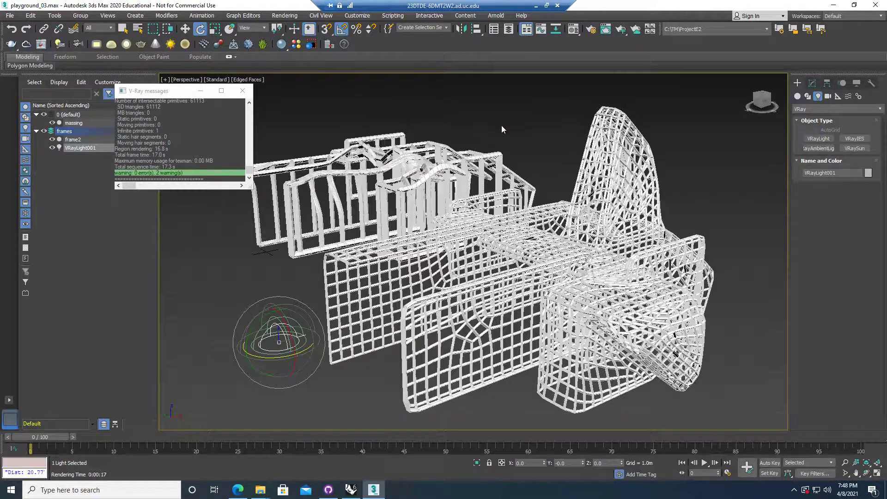
pyautogui.click(592, 31)
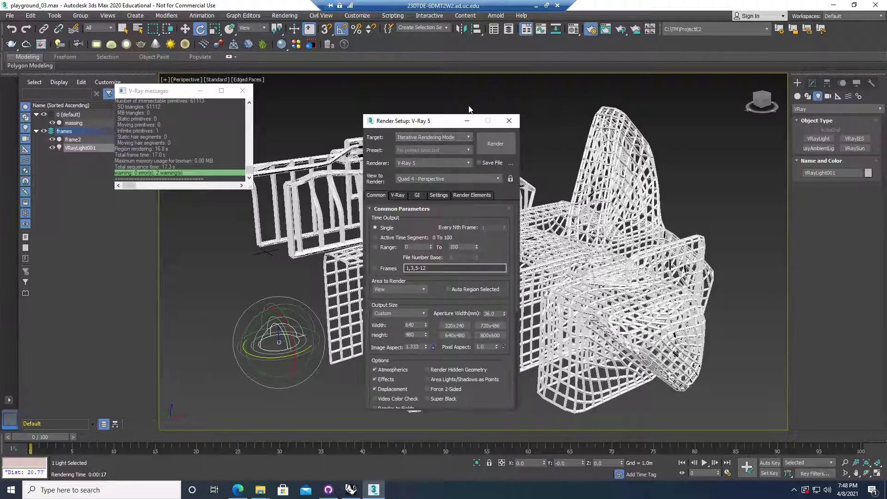
pyautogui.click(451, 138)
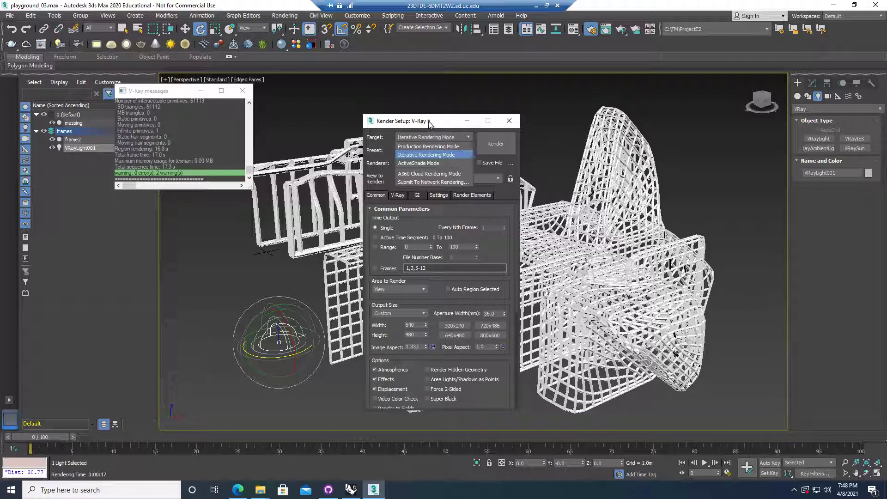
pyautogui.click(418, 156)
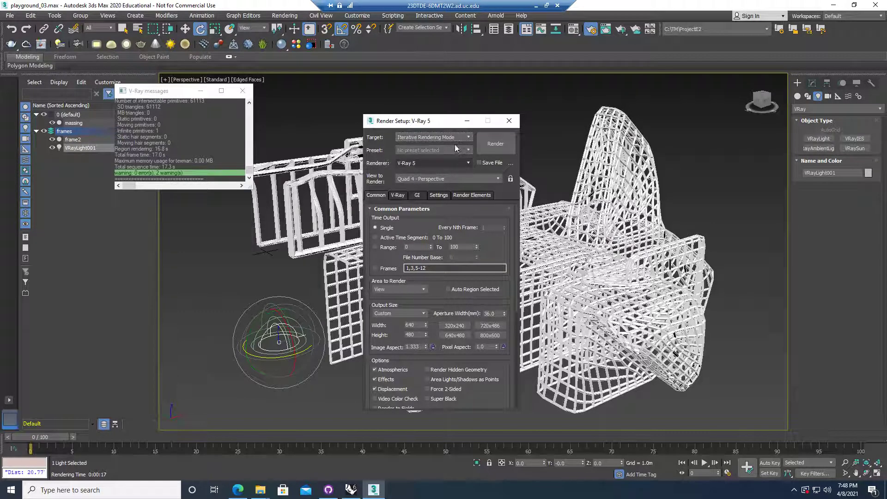
pyautogui.click(495, 144)
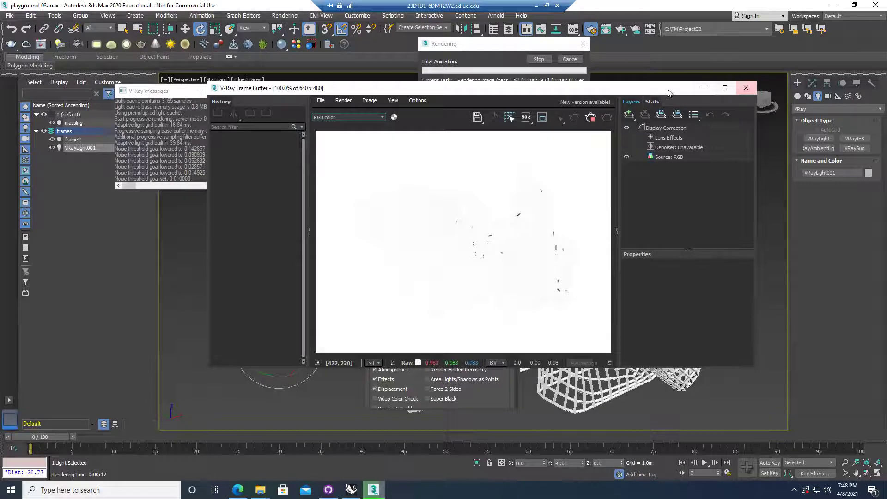
# Stop the render, close all render windows, and set Create to Standard Primitives.
pyautogui.moveTo(679, 92); pyautogui.dragTo(473, 215)
pyautogui.click(568, 70)
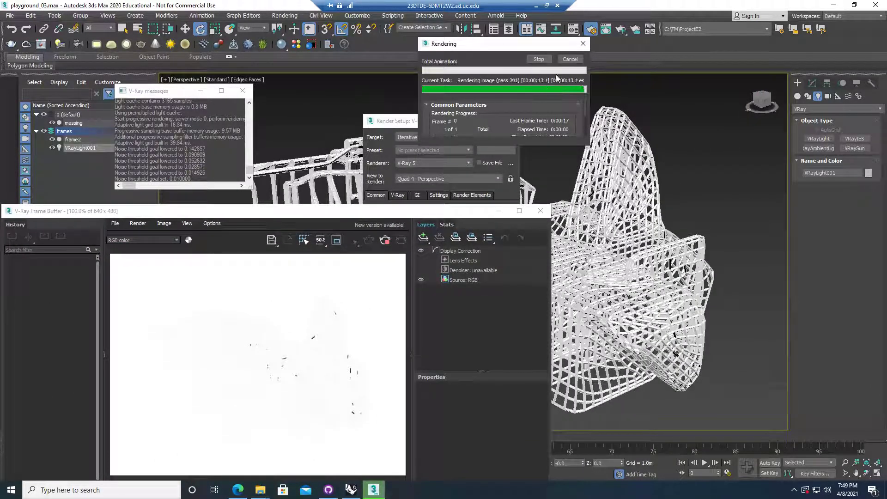
pyautogui.click(539, 59)
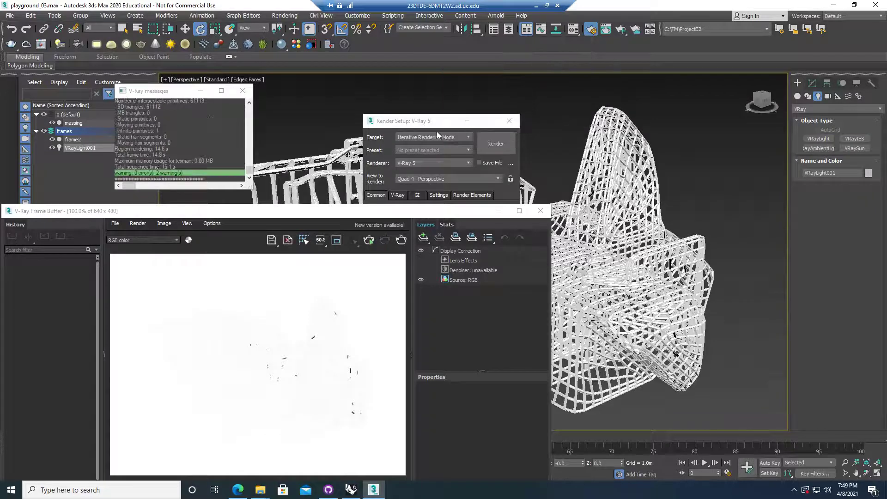
pyautogui.click(509, 121)
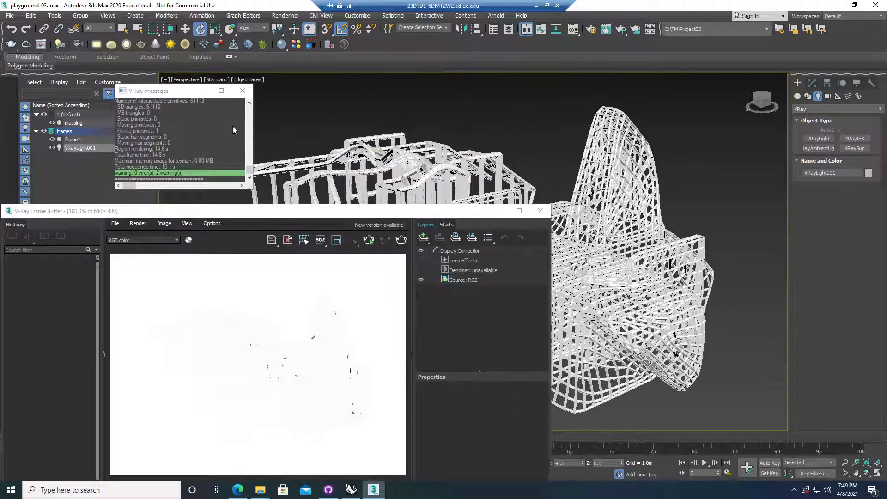
pyautogui.click(240, 92)
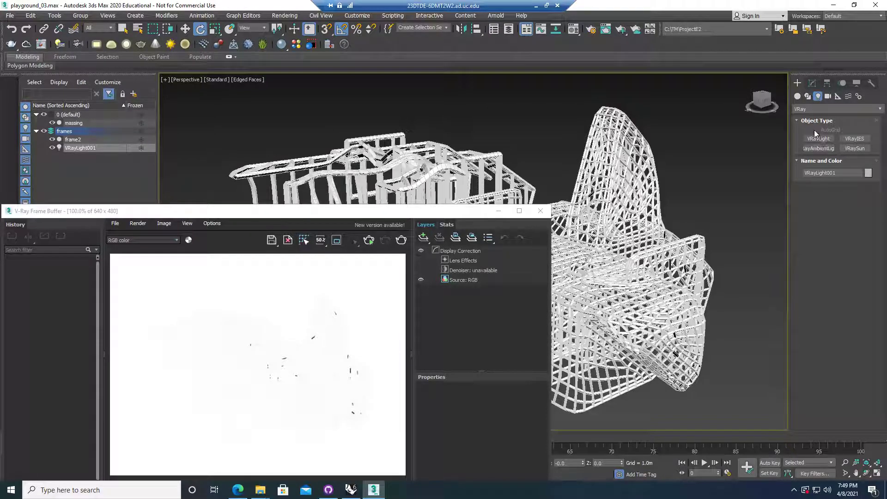
pyautogui.click(797, 96)
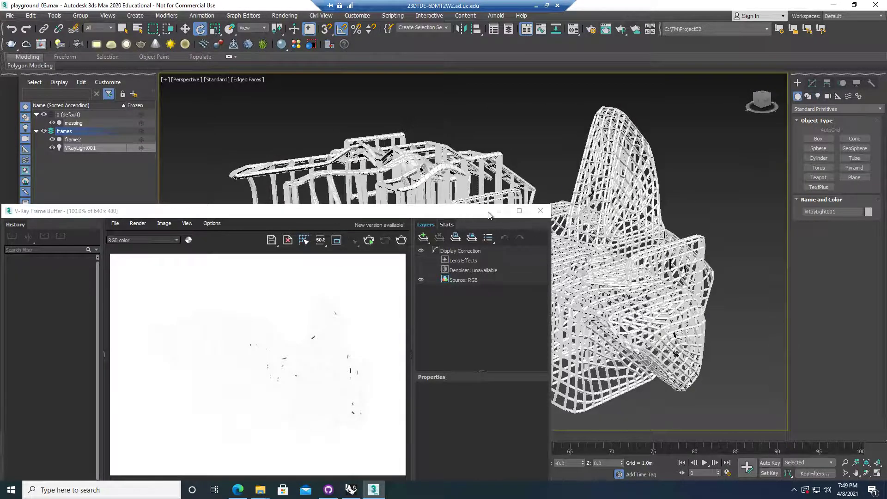
pyautogui.click(540, 211)
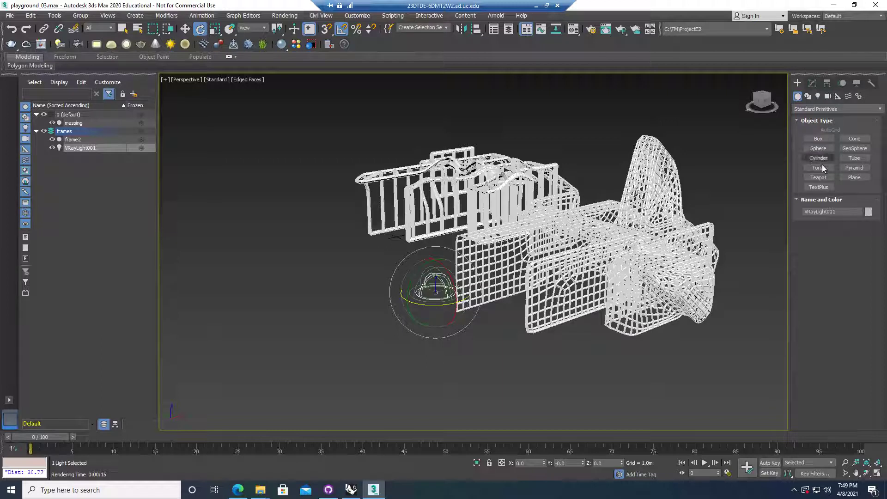
# Draw a plane under the model, scale it up to fill the view, and lower it on Z.
pyautogui.click(849, 178)
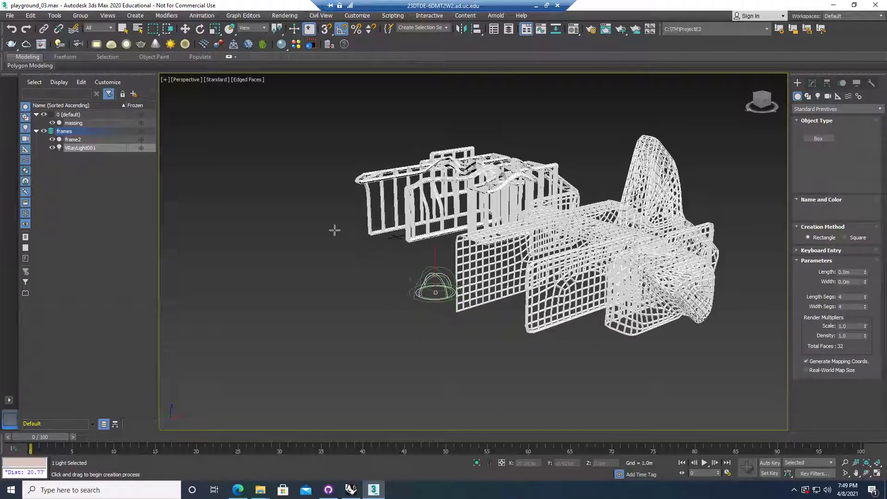
pyautogui.moveTo(308, 221); pyautogui.dragTo(722, 326)
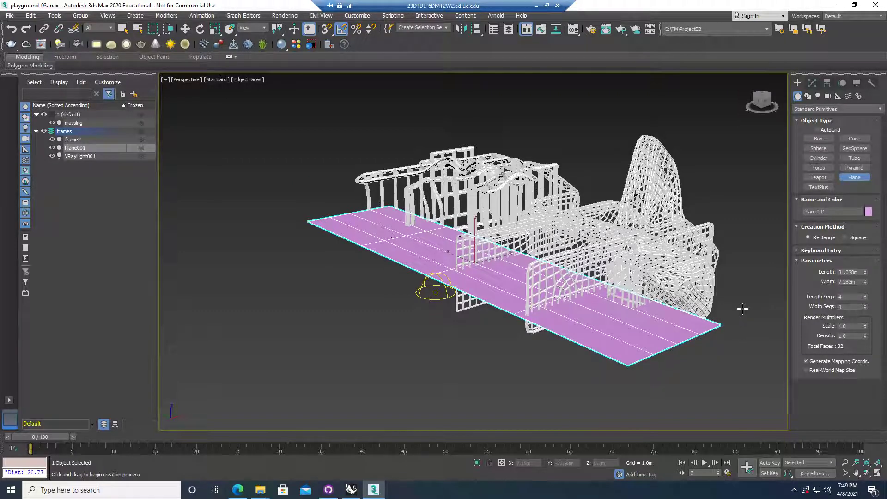
pyautogui.press('e')
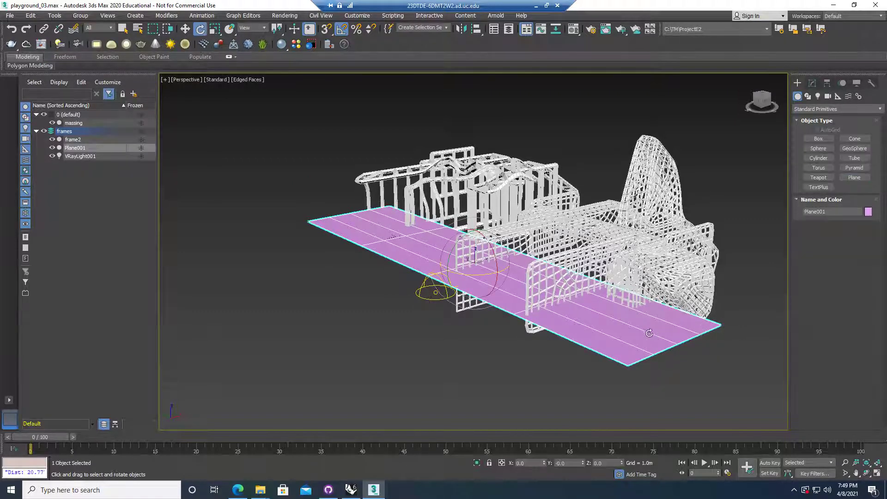
pyautogui.press('r')
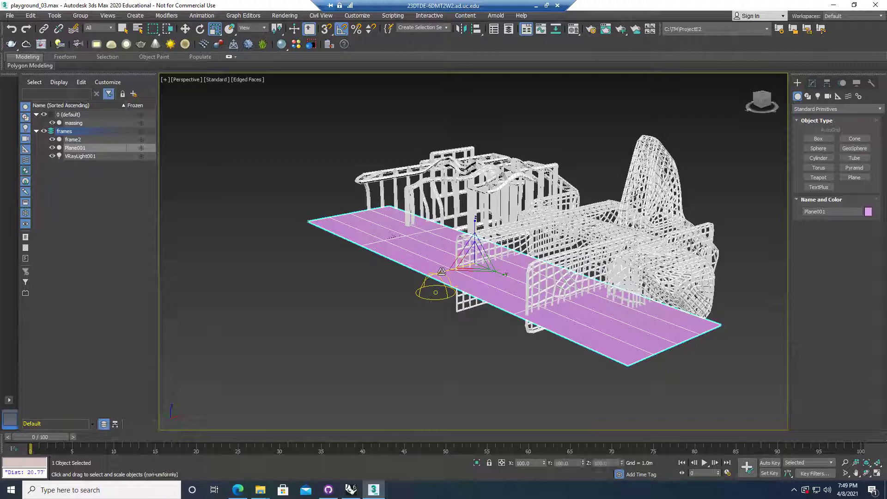
pyautogui.moveTo(410, 279); pyautogui.dragTo(290, 309)
pyautogui.press('w')
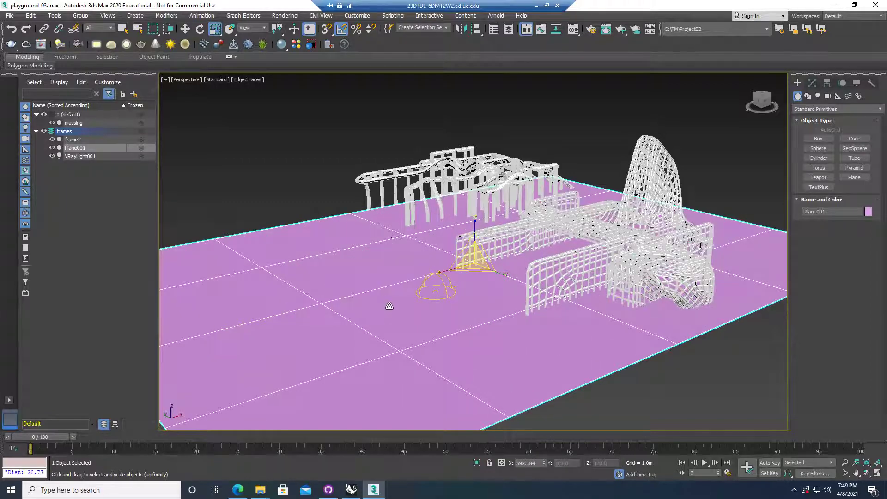
pyautogui.moveTo(469, 237); pyautogui.dragTo(476, 233)
# Select VRayLight001, raise it above the ground plane, and resize it.
pyautogui.click(82, 159)
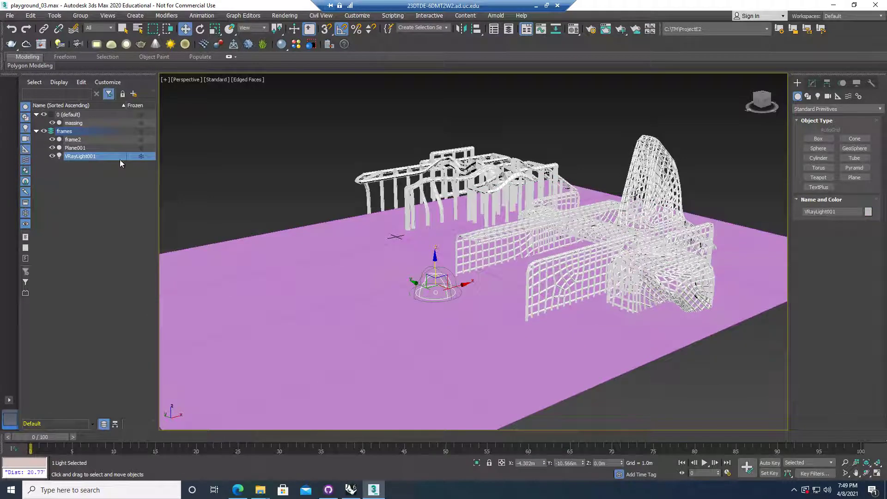
pyautogui.moveTo(434, 258); pyautogui.dragTo(481, 202)
pyautogui.press('r')
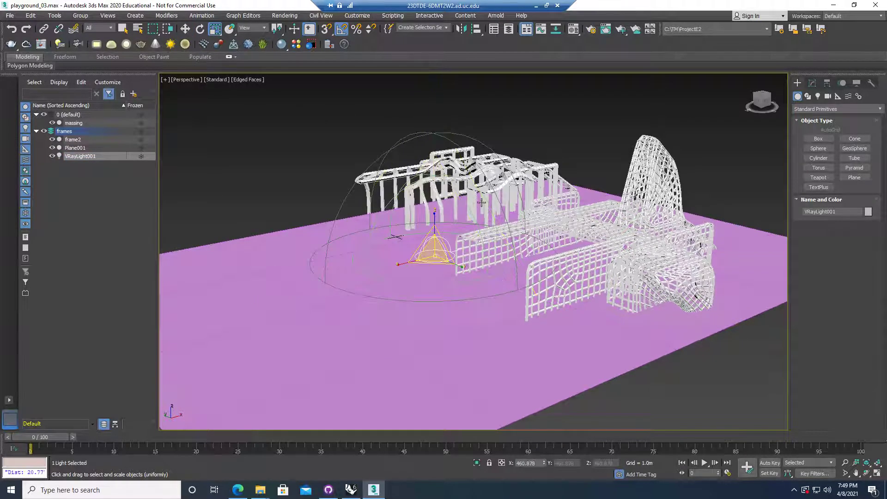
pyautogui.click(517, 93)
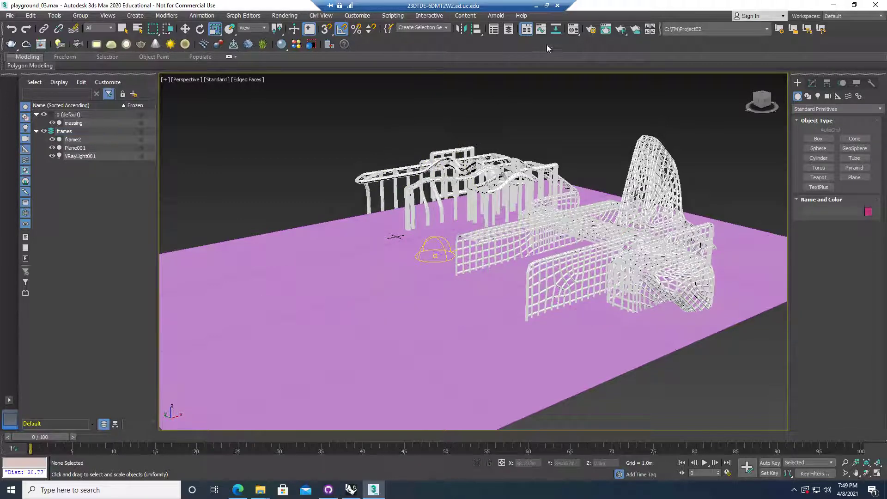
pyautogui.press('F10')
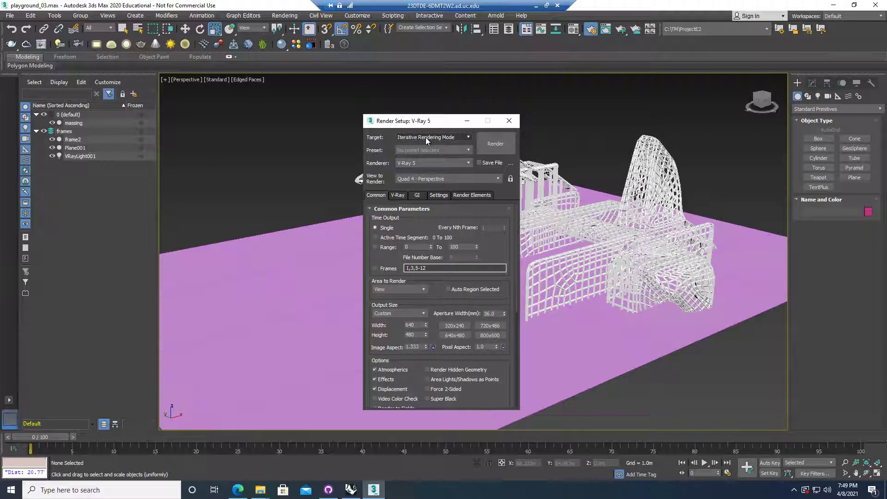
# Render the perspective view and zoom the V-Ray Frame Buffer to 200%.
pyautogui.click(495, 143)
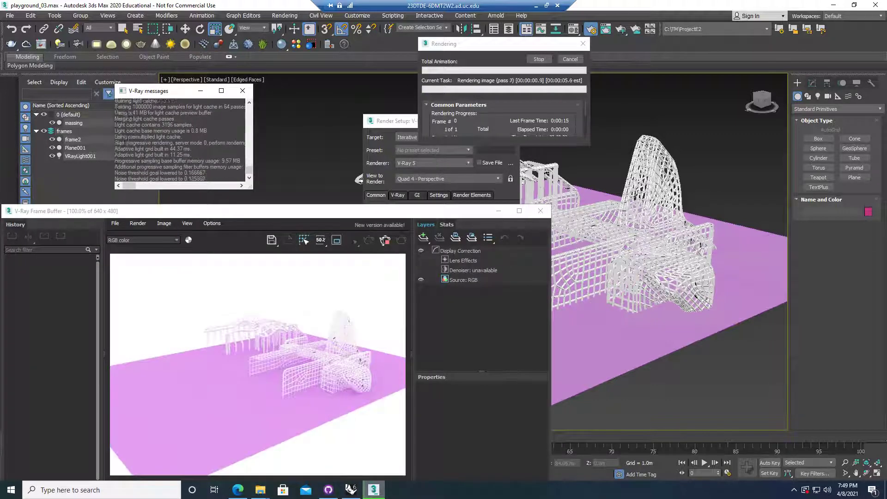
pyautogui.moveTo(392, 207); pyautogui.dragTo(448, 185)
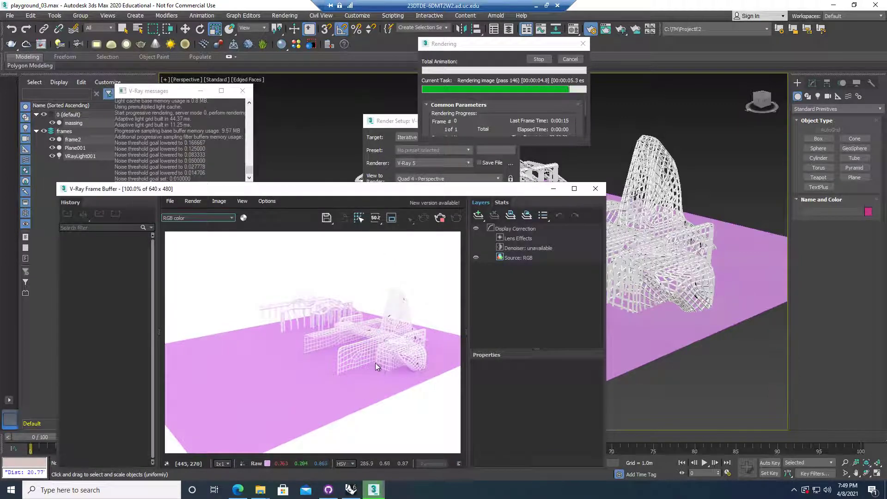
pyautogui.scroll(2, 378, 358)
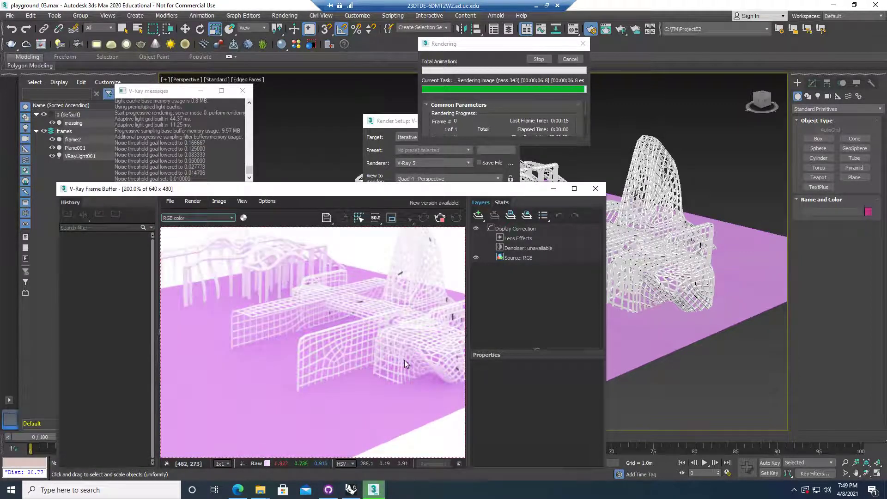
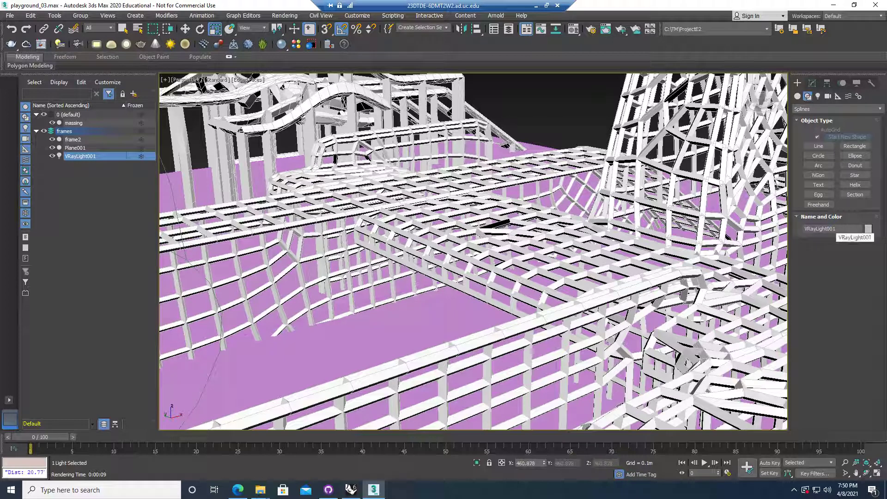
# Select the VRayLight in the Modify panel's stack and make its Multiplier value editable.
pyautogui.click(812, 83)
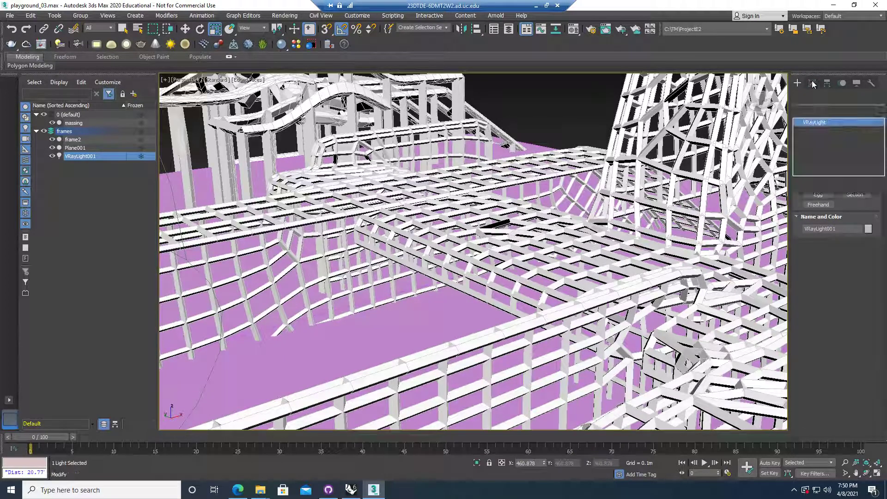
pyautogui.click(825, 126)
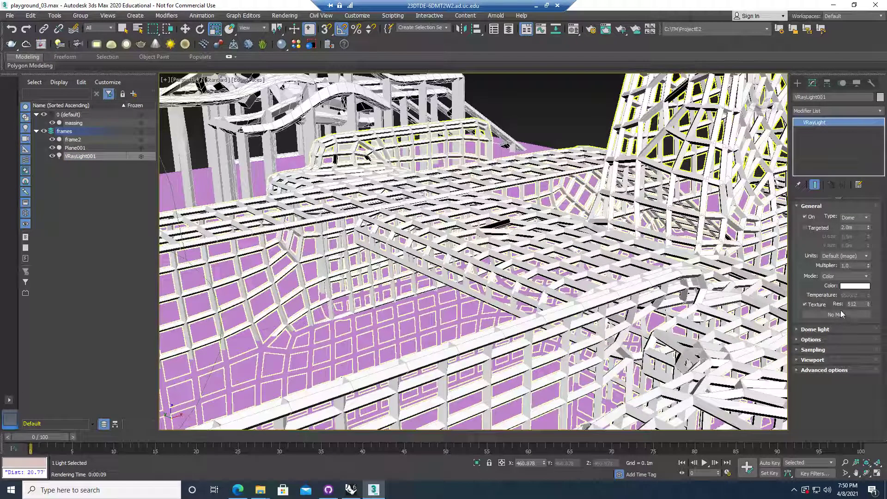
pyautogui.doubleClick(847, 266)
pyautogui.click(833, 5)
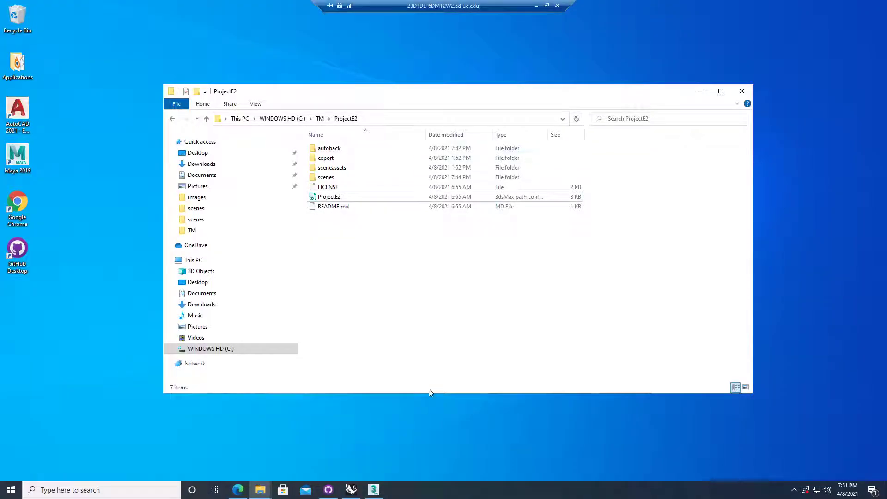
pyautogui.click(536, 7)
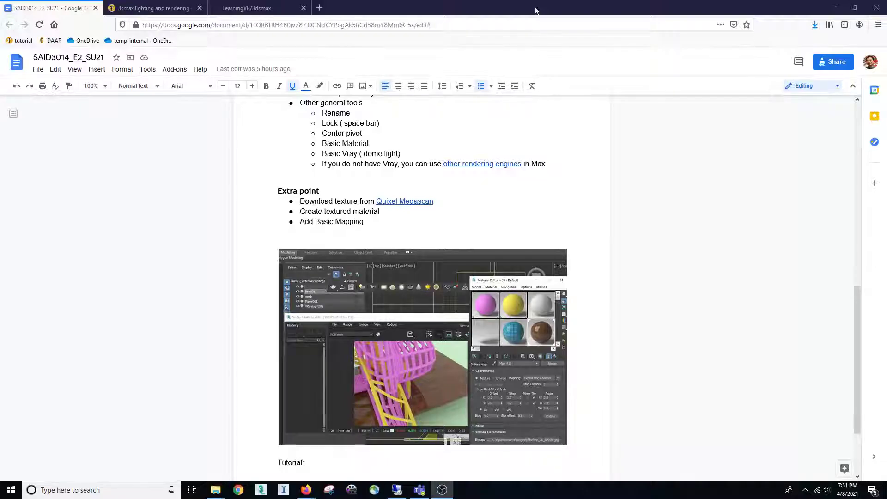
pyautogui.click(145, 8)
pyautogui.scroll(-9, 404, 250)
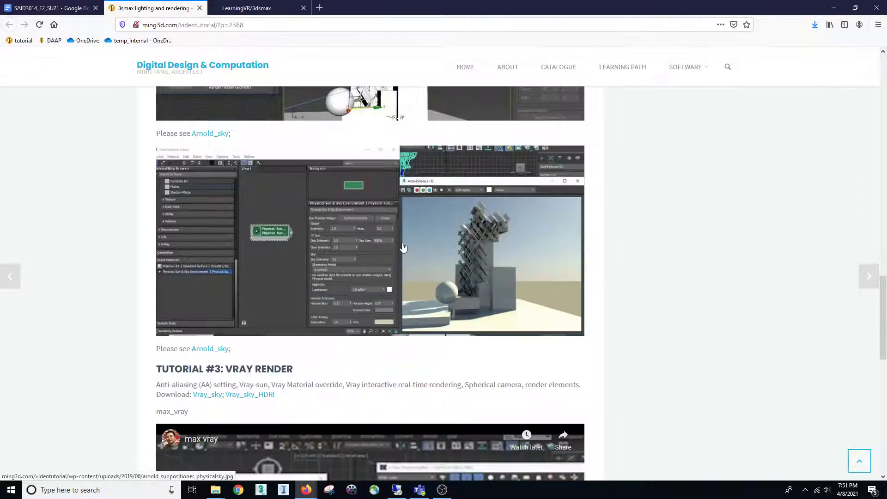
pyautogui.scroll(-7, 403, 248)
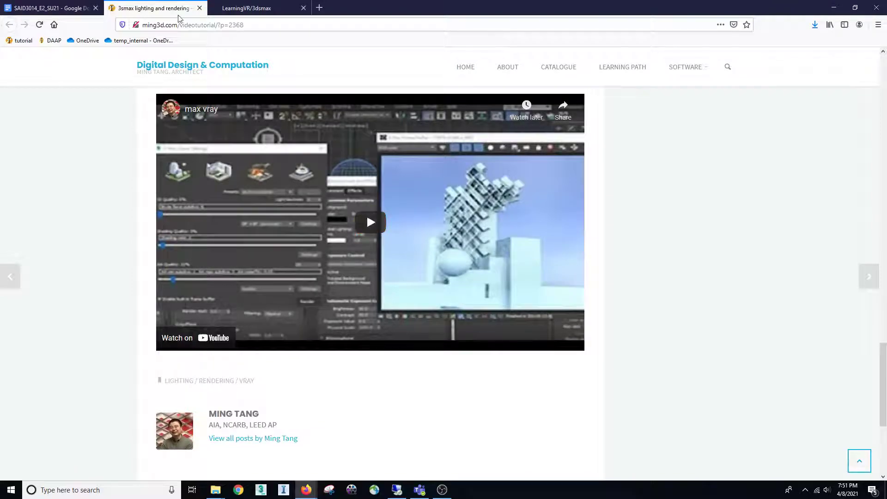
pyautogui.click(403, 491)
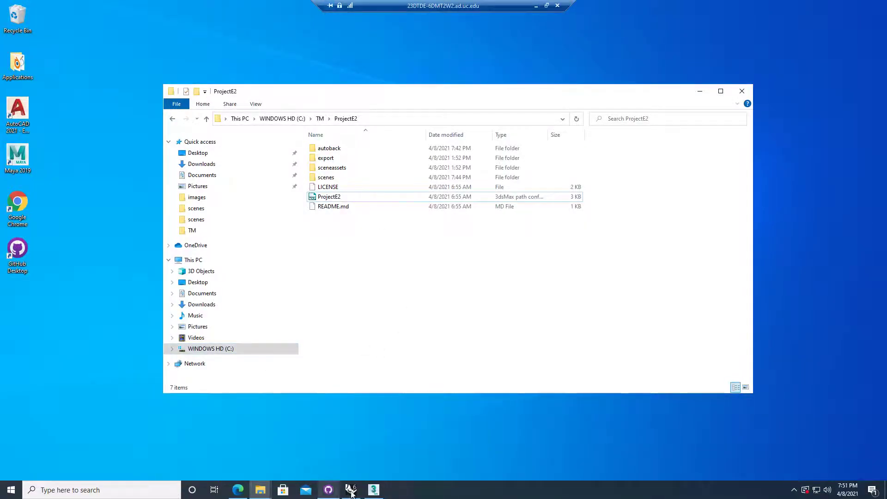
pyautogui.click(373, 490)
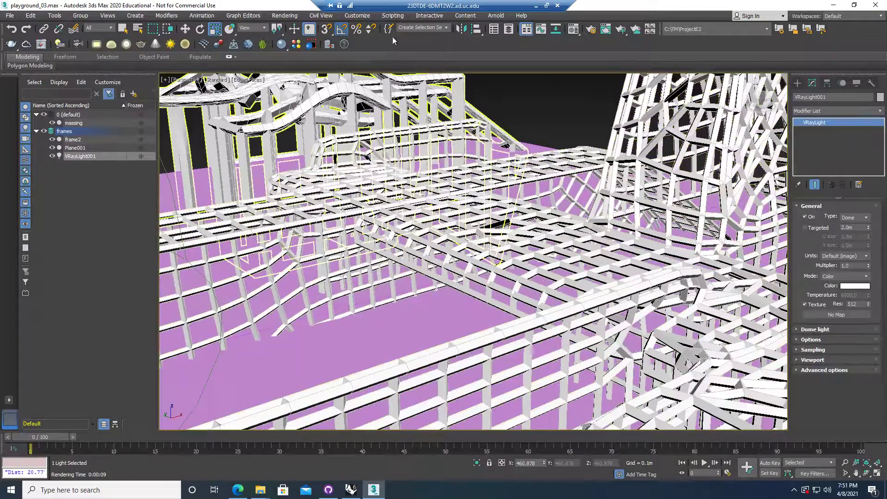
# Start an interactive V-Ray render, then zoom out and orbit to view another wing of the lattice.
pyautogui.click(11, 45)
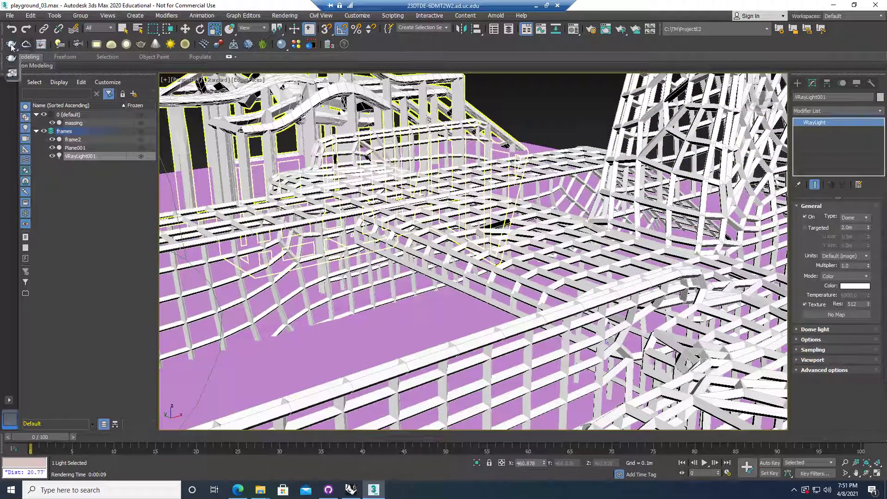
pyautogui.moveTo(12, 46); pyautogui.dragTo(12, 73)
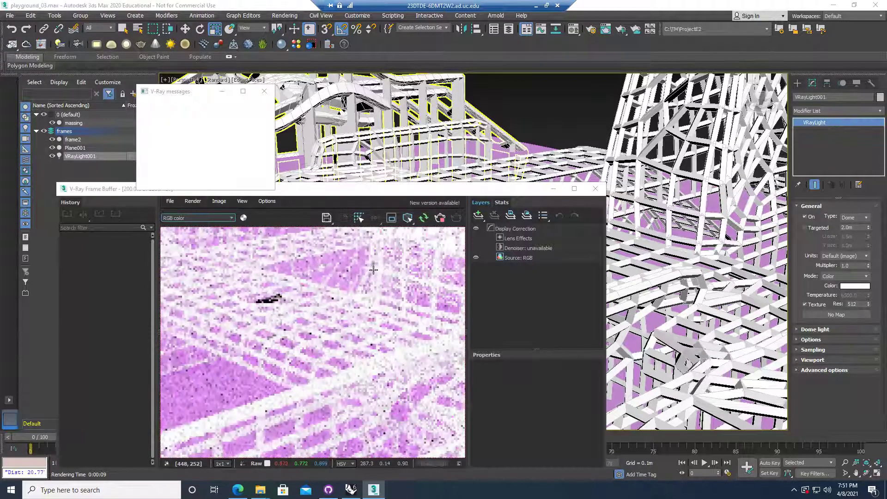
pyautogui.scroll(-1, 372, 272)
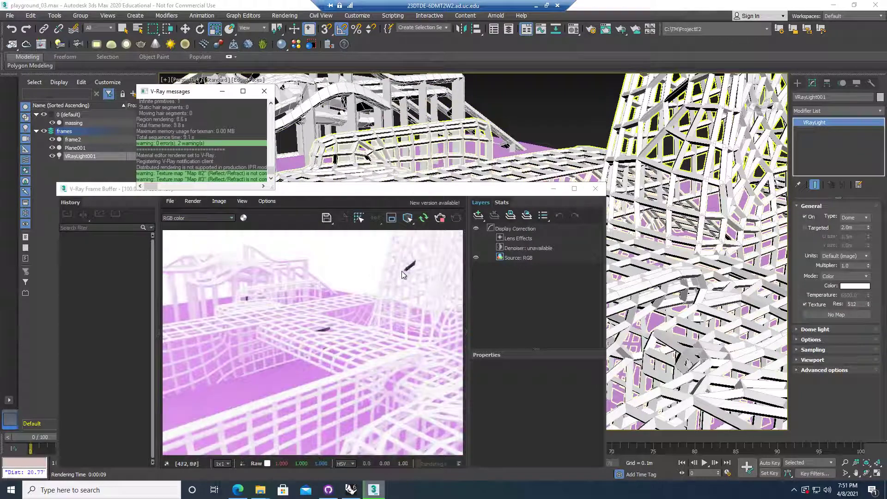
pyautogui.scroll(-2, 649, 284)
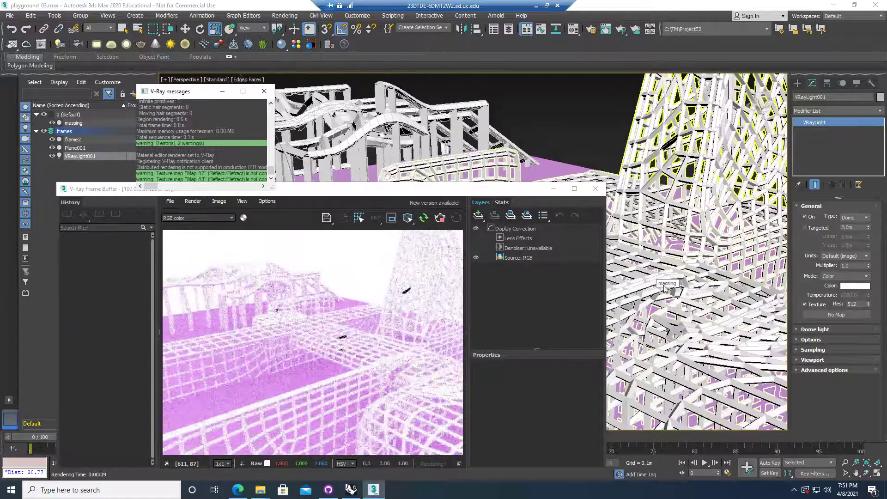
pyautogui.scroll(-2, 653, 283)
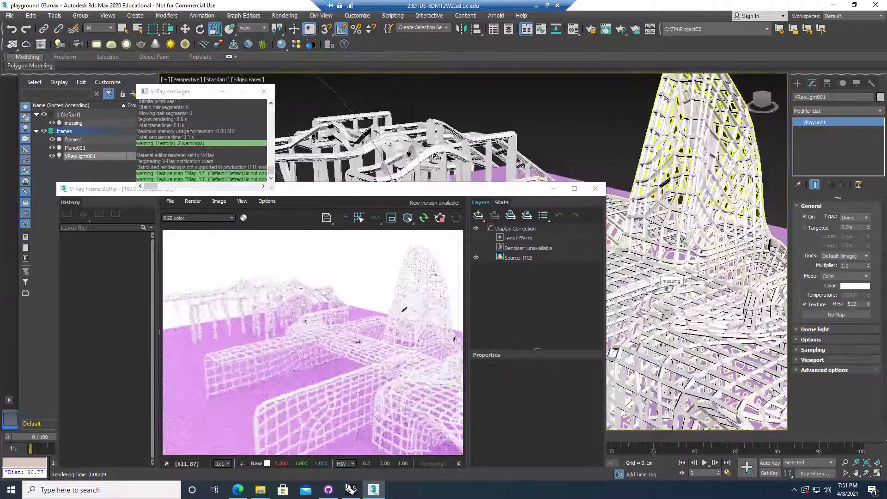
pyautogui.moveTo(620, 157)
pyautogui.keyDown('alt'); pyautogui.mouseDown(button='middle')
pyautogui.moveTo(641, 160)
pyautogui.moveTo(607, 169)
pyautogui.mouseUp(button='middle'); pyautogui.keyUp('alt')
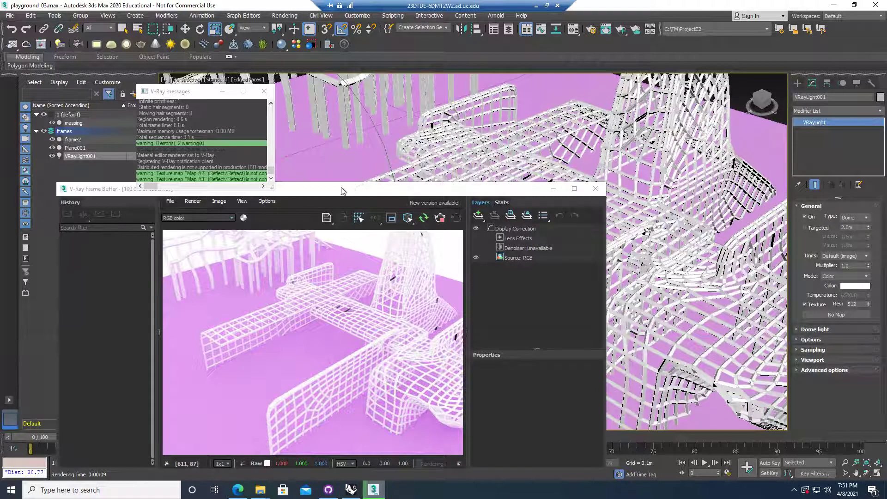
# Reposition the V-Ray Frame Buffer window lower so the V-Ray messages log is uncovered.
pyautogui.moveTo(336, 194); pyautogui.dragTo(358, 188)
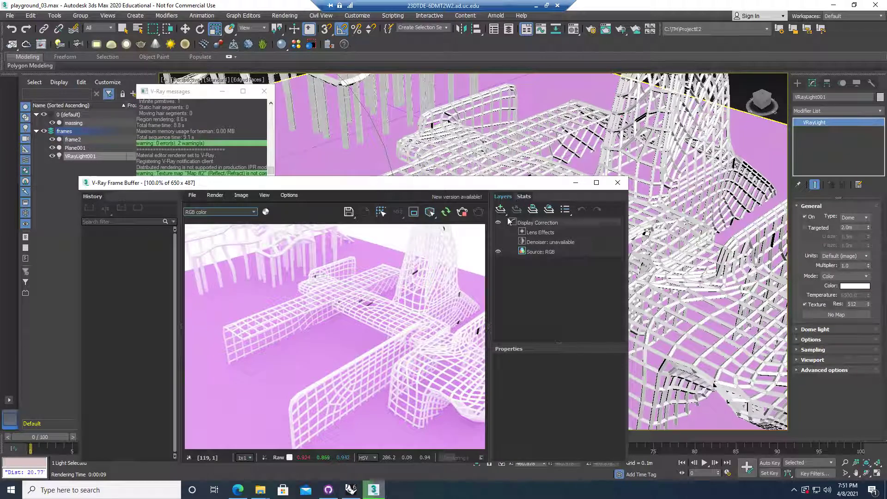
pyautogui.moveTo(498, 186); pyautogui.dragTo(500, 176)
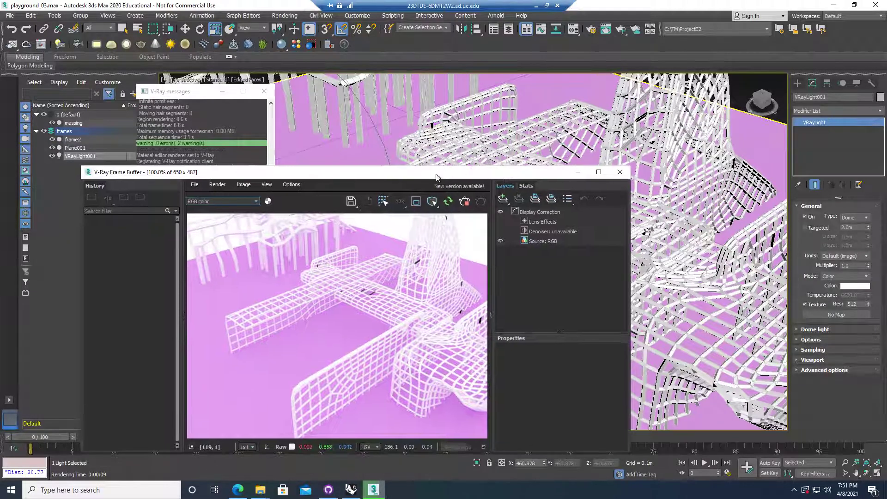
pyautogui.moveTo(436, 175); pyautogui.dragTo(434, 151)
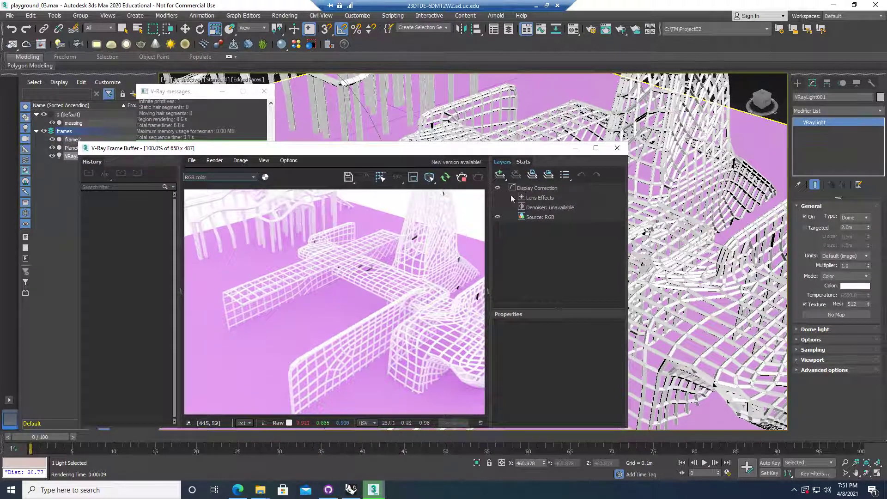
pyautogui.moveTo(600, 154); pyautogui.dragTo(567, 244)
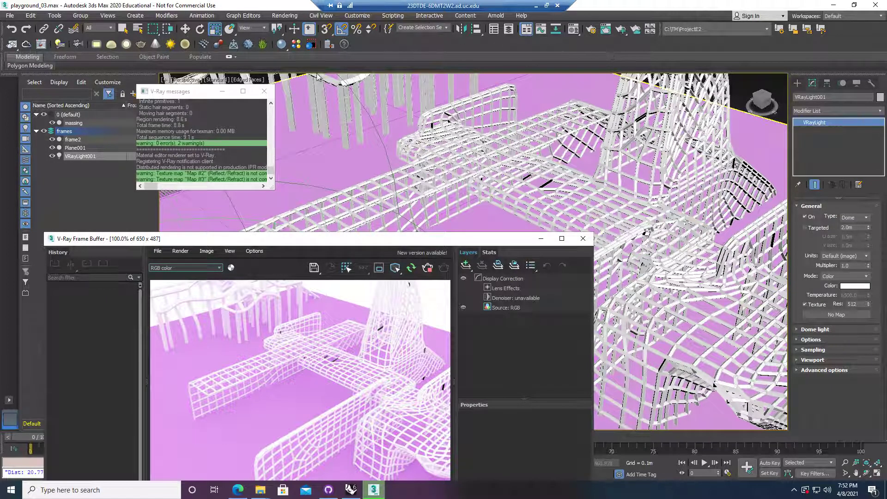
pyautogui.click(298, 46)
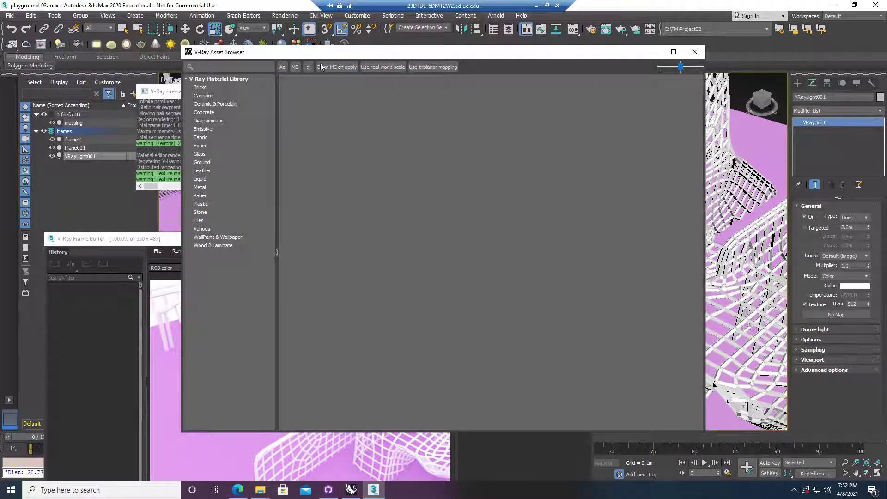
pyautogui.click(206, 88)
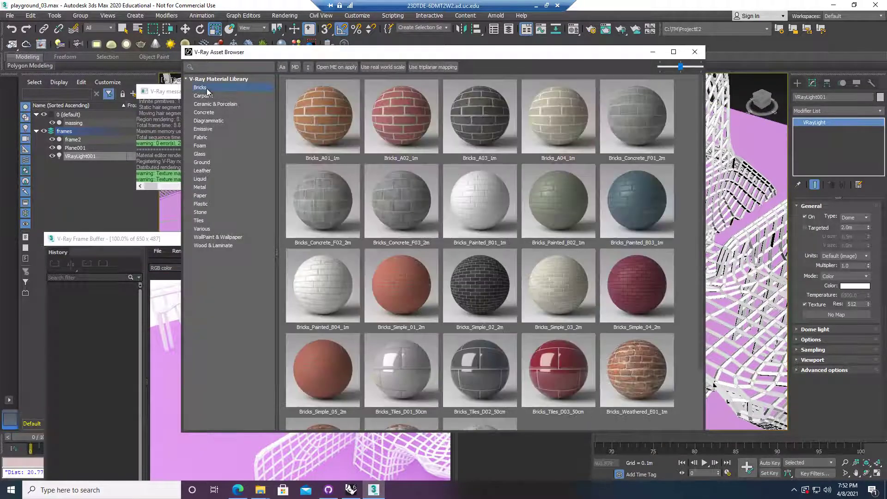
pyautogui.click(208, 96)
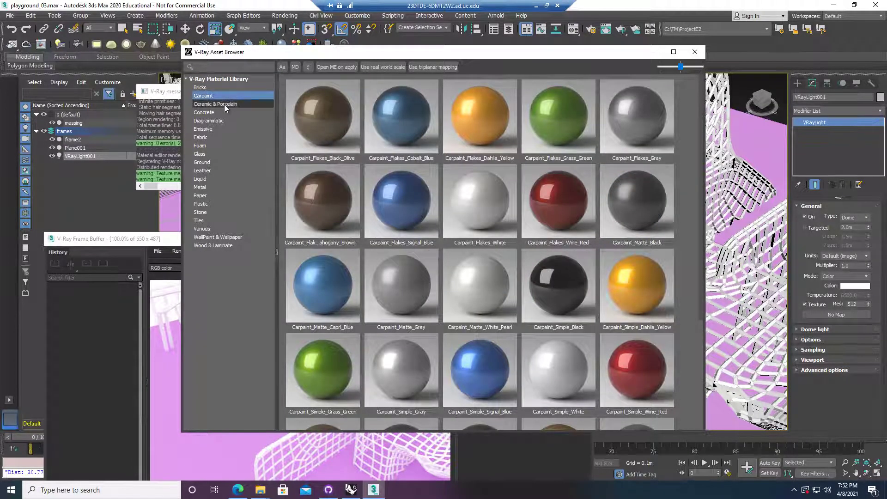
pyautogui.click(224, 104)
pyautogui.click(215, 113)
pyautogui.click(217, 121)
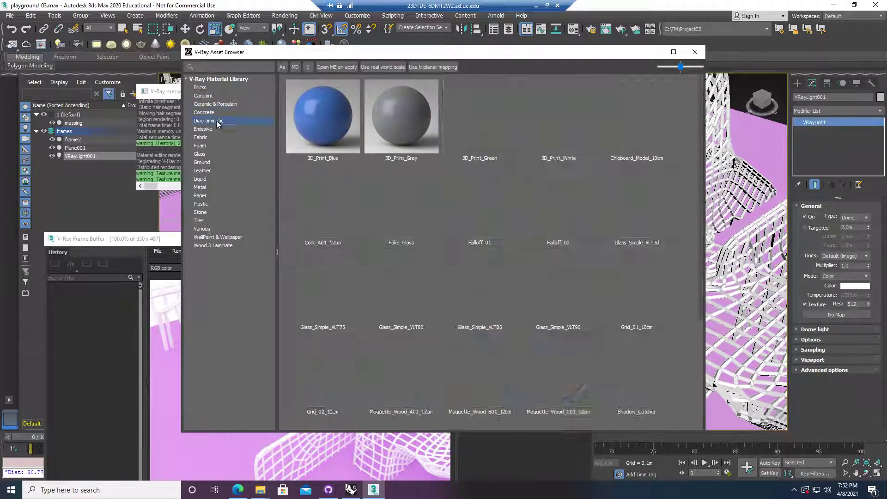
pyautogui.click(217, 137)
pyautogui.click(214, 153)
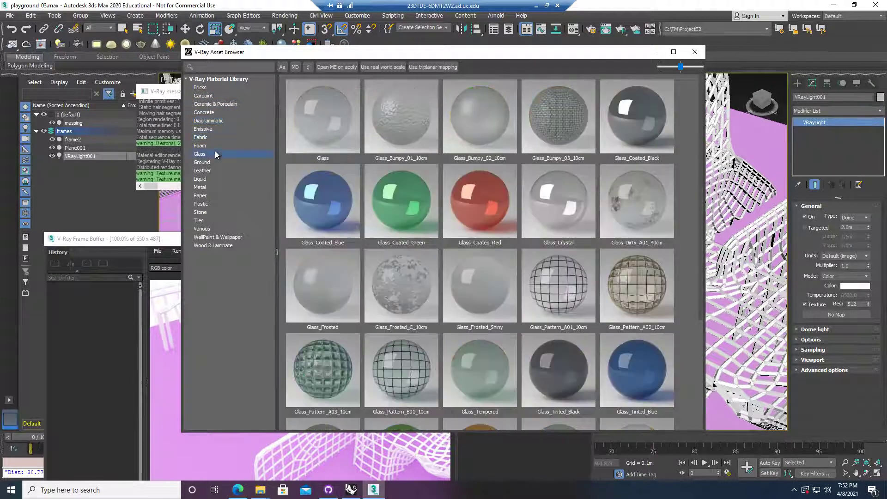
pyautogui.click(222, 164)
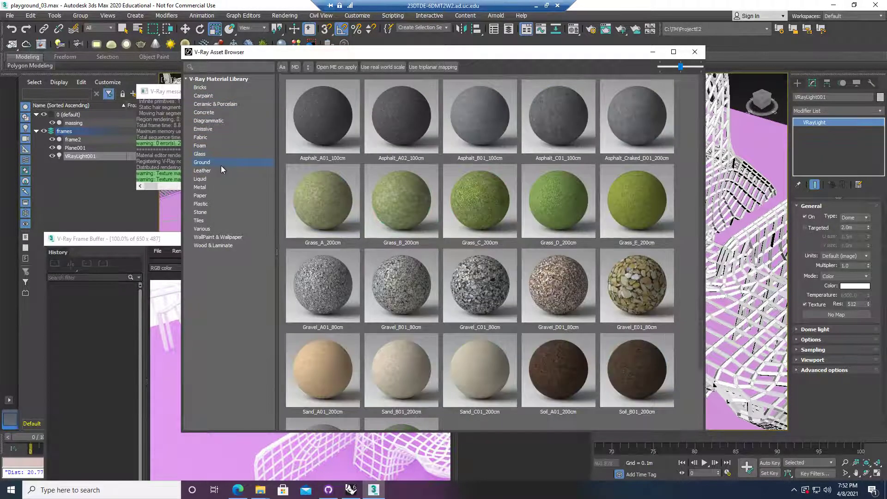
pyautogui.click(695, 53)
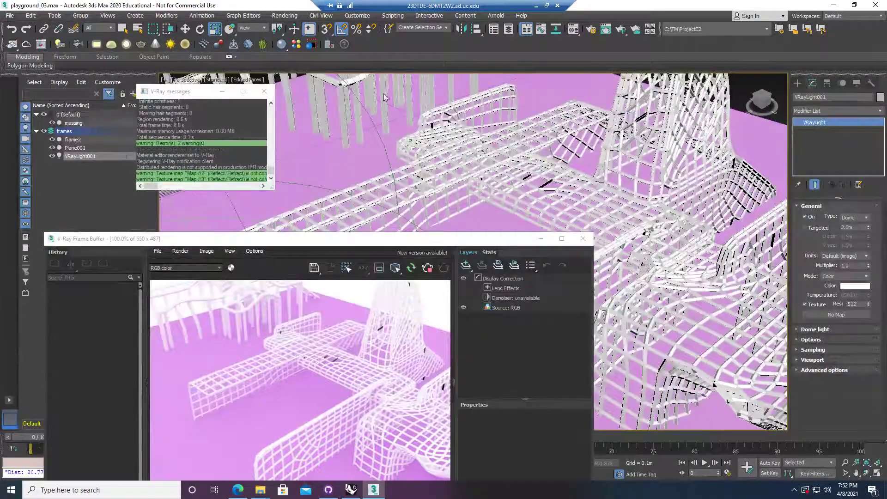
pyautogui.click(297, 44)
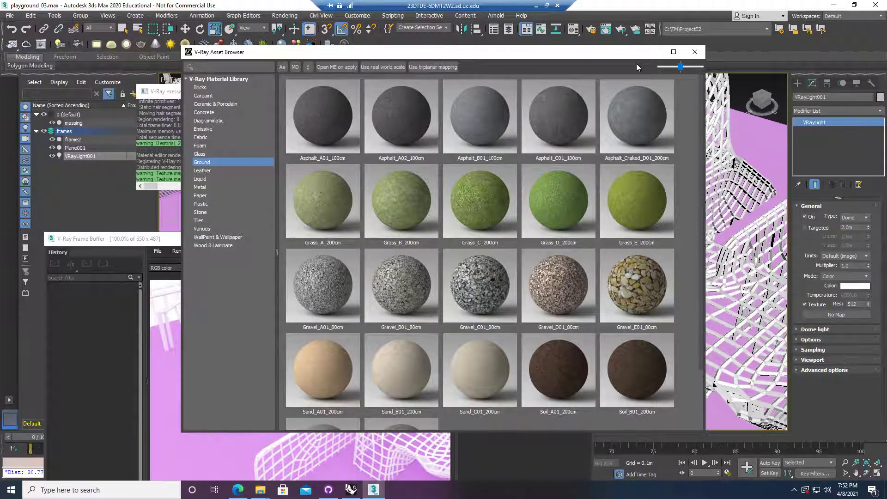
pyautogui.click(696, 52)
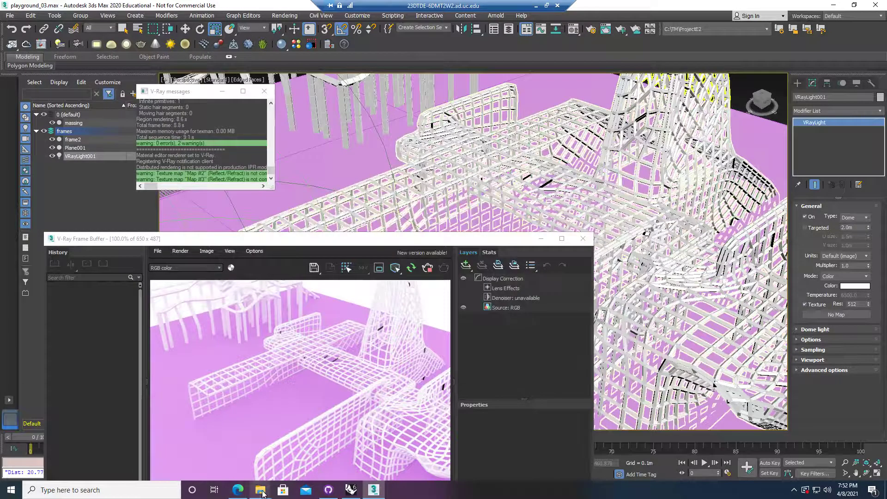
# Browse to C:\Program Files\Chaos Group\V-Ray\3ds Max 2020\bin and launch mtllib.
pyautogui.moveTo(262, 493)
pyautogui.click(210, 446)
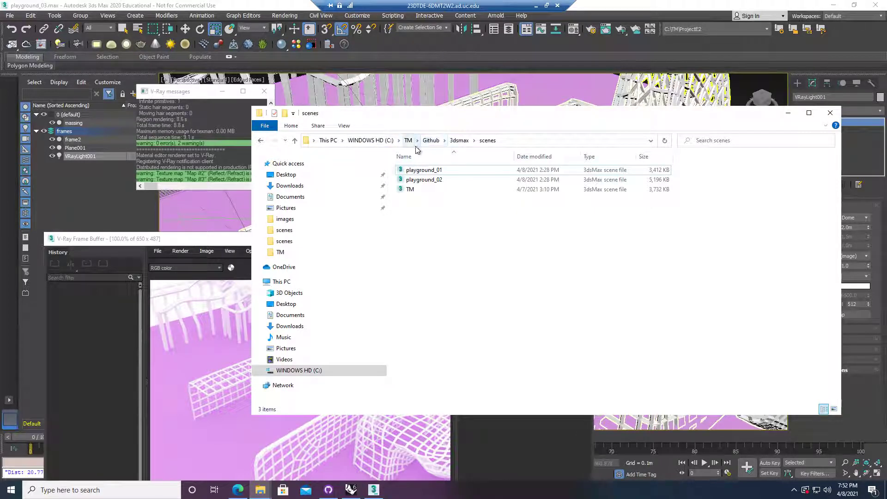
pyautogui.click(390, 144)
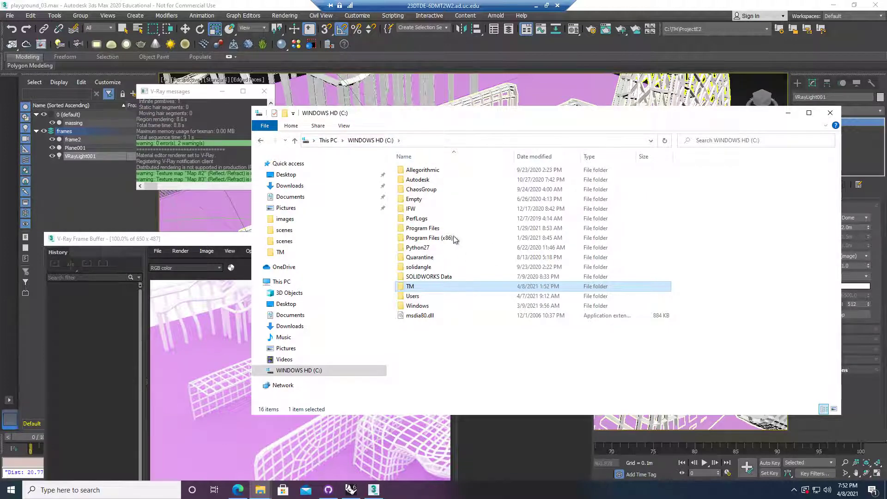
pyautogui.doubleClick(423, 228)
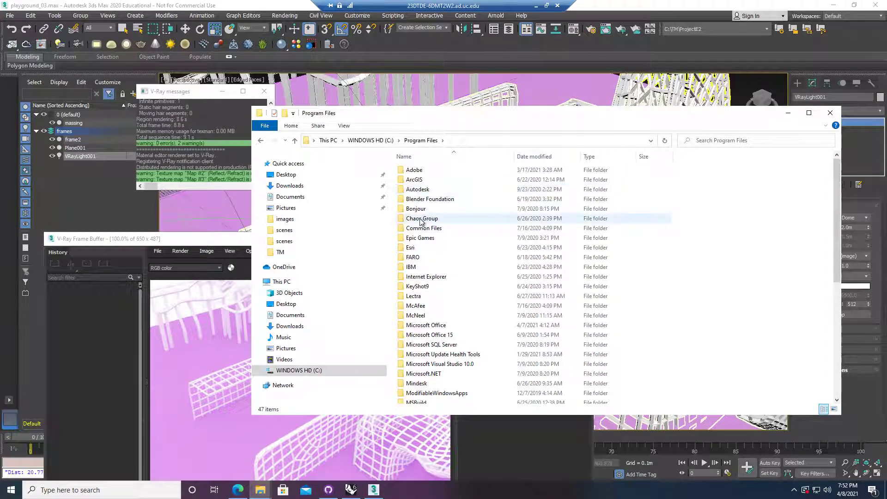
pyautogui.click(422, 219)
pyautogui.click(425, 218)
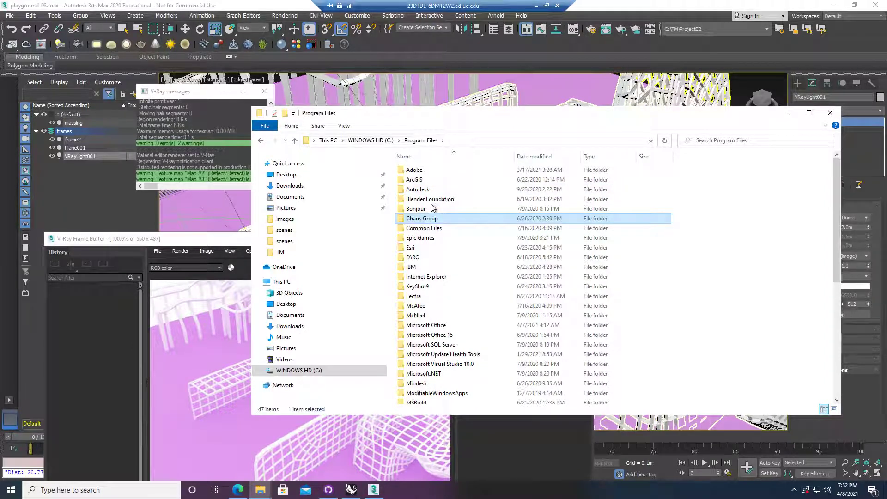
pyautogui.doubleClick(469, 220)
pyautogui.doubleClick(423, 171)
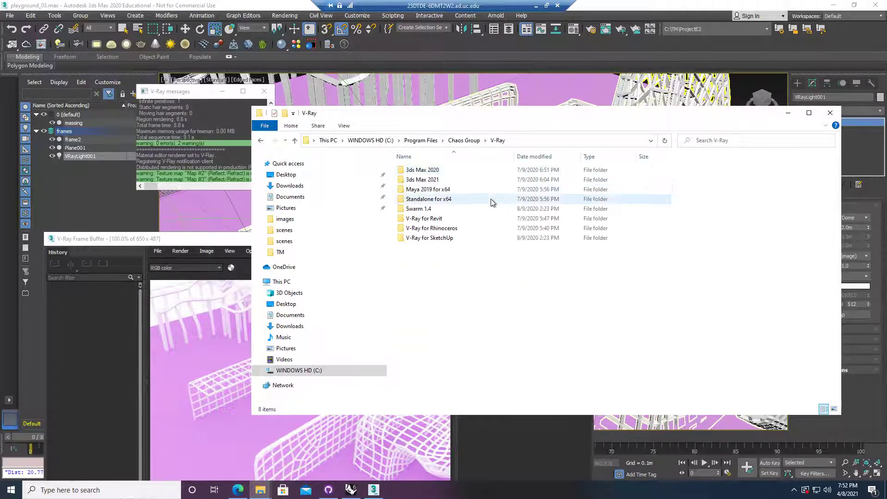
pyautogui.click(461, 170)
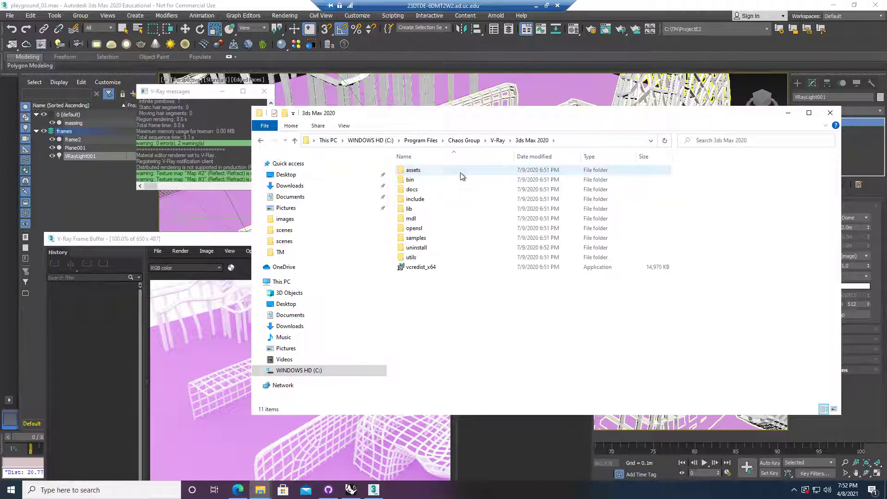
pyautogui.doubleClick(439, 180)
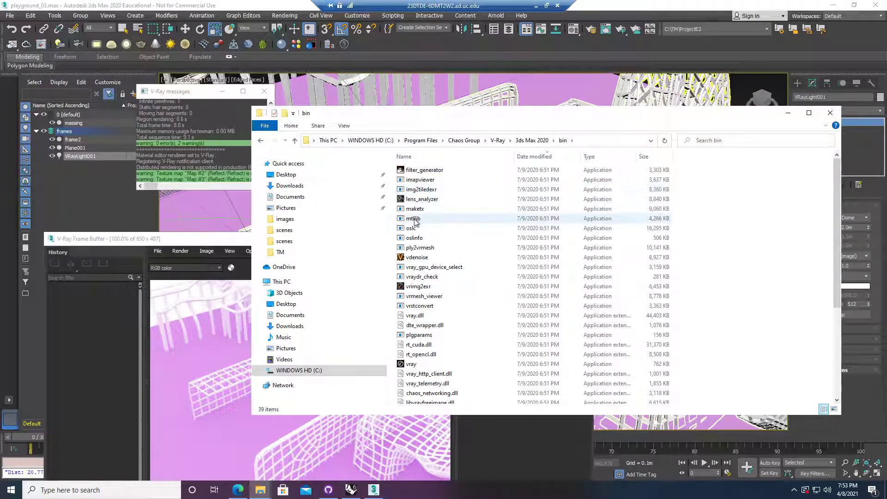
pyautogui.click(413, 220)
pyautogui.doubleClick(435, 219)
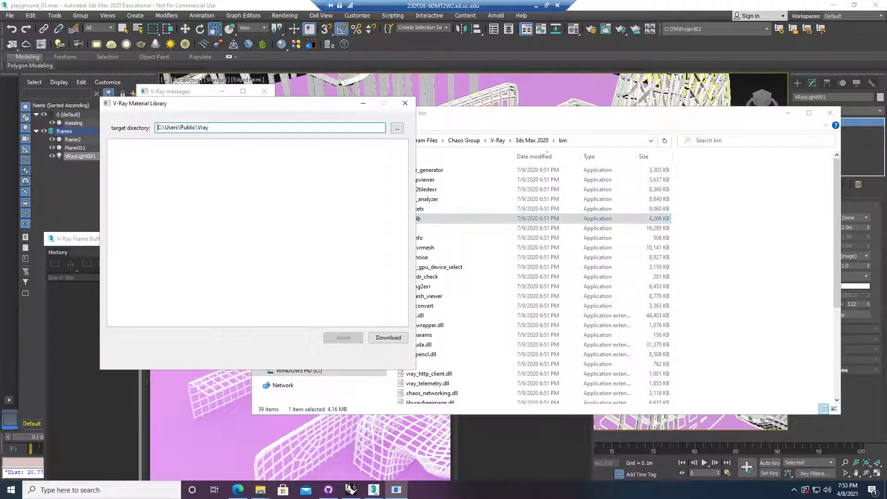
# Start the library download, note the C:\Users\Public\Vray target path, and close the downloader.
pyautogui.click(387, 337)
pyautogui.moveTo(209, 128); pyautogui.dragTo(158, 127)
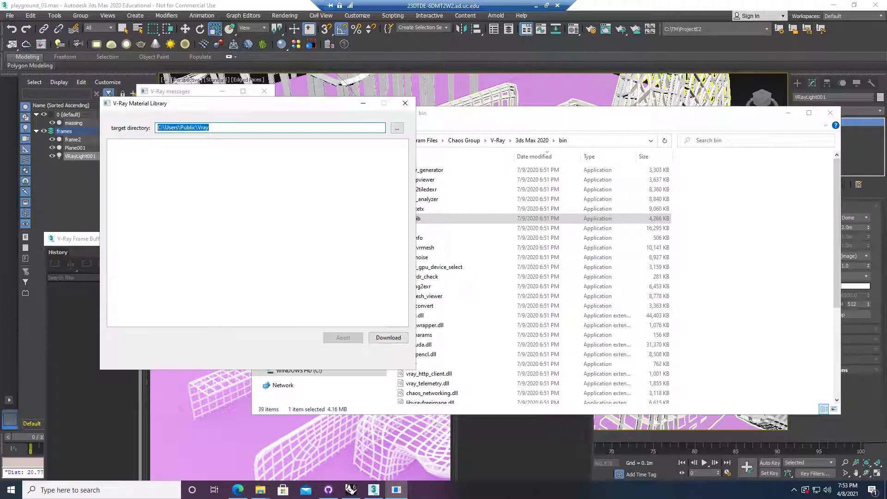
pyautogui.moveTo(210, 127); pyautogui.dragTo(183, 127)
pyautogui.moveTo(208, 128); pyautogui.dragTo(162, 128)
pyautogui.click(404, 106)
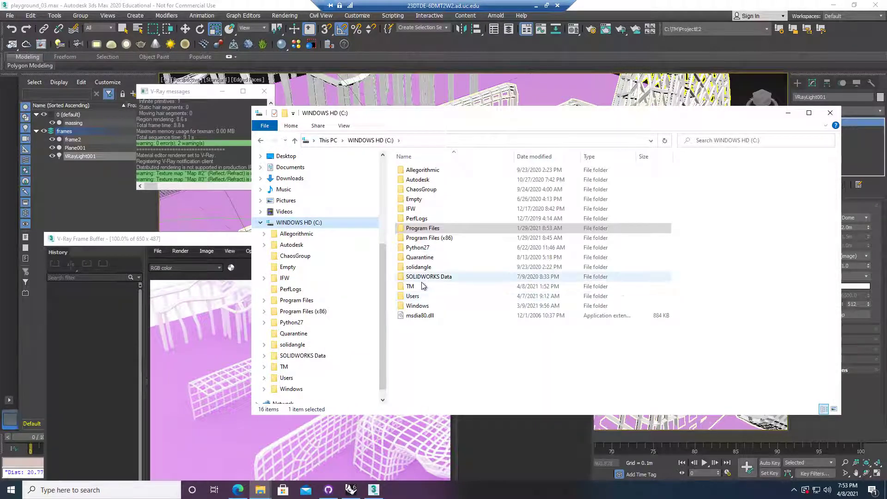
# Browse to C:\TM\Github\3dsmax and open Max_Skill_2020 in Notepad.
pyautogui.doubleClick(421, 287)
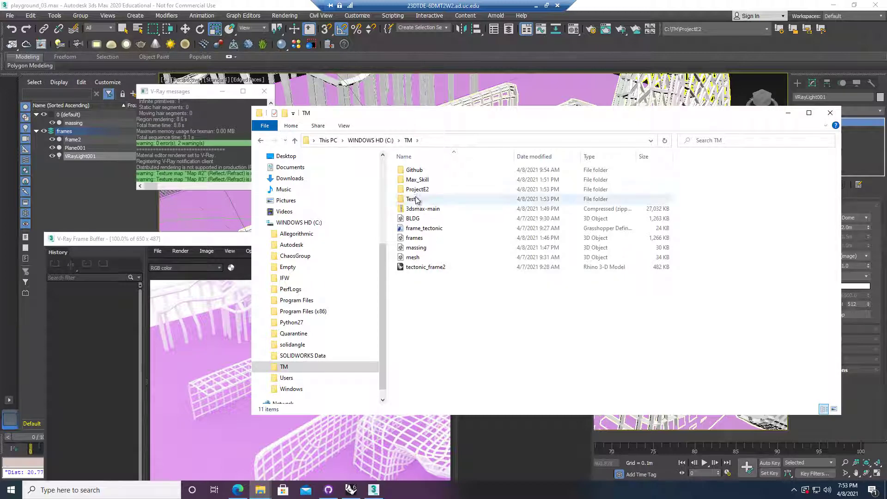
pyautogui.doubleClick(429, 170)
pyautogui.doubleClick(428, 170)
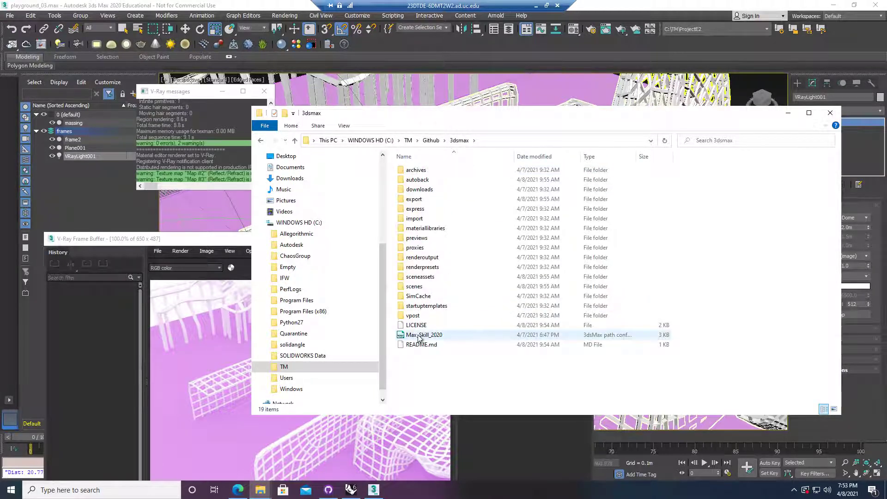
pyautogui.doubleClick(422, 335)
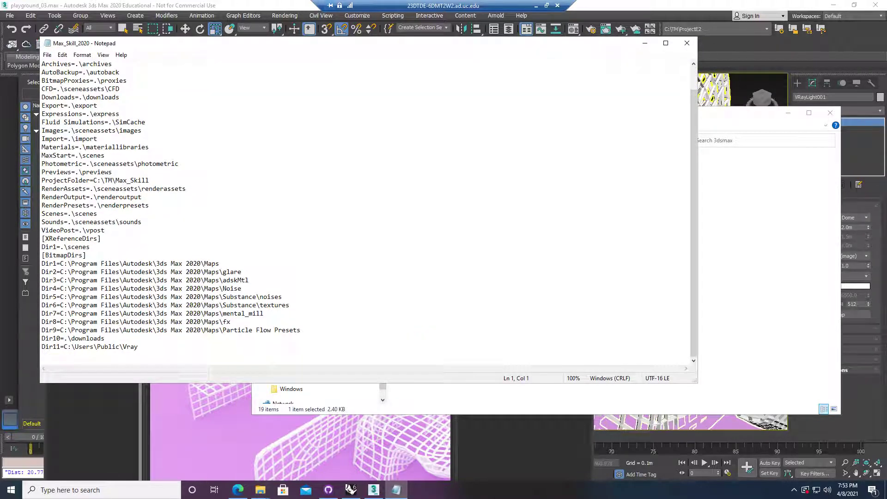
# Select and review the final Dir11=C:\Users\Public\Vray line, then close Notepad.
pyautogui.hotkey('ctrl', 'End')
pyautogui.hotkey('shift', 'Up')
pyautogui.hotkey('shift', 'Up')
pyautogui.hotkey('shift', 'Down')
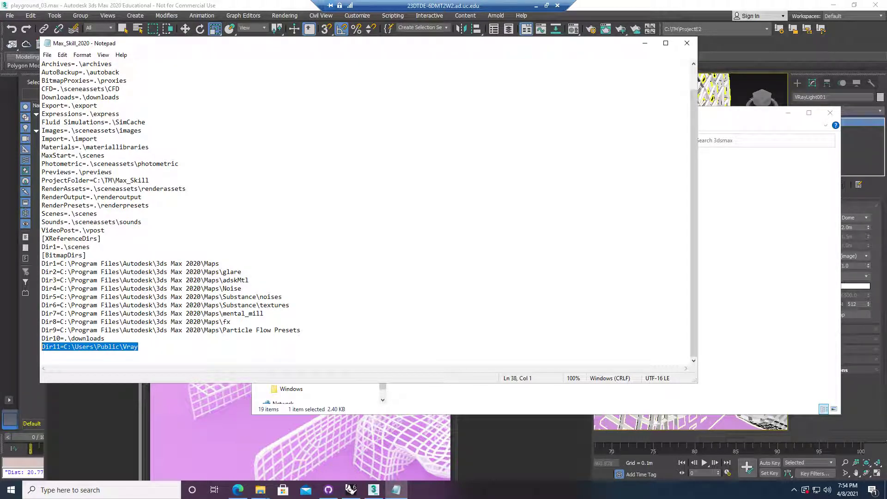
pyautogui.press('End')
pyautogui.hotkey('shift', 'Left')
pyautogui.hotkey('shift', 'Left')
pyautogui.hotkey('shift', 'Left')
pyautogui.hotkey('shift', 'Left')
pyautogui.hotkey('shift', 'Left')
pyautogui.hotkey('shift', 'Left')
pyautogui.hotkey('shift', 'Left')
pyautogui.hotkey('shift', 'Left')
pyautogui.hotkey('shift', 'Left')
pyautogui.hotkey('shift', 'Left')
pyautogui.hotkey('shift', 'Left')
pyautogui.hotkey('shift', 'Left')
pyautogui.hotkey('shift', 'Left')
pyautogui.hotkey('shift', 'Left')
pyautogui.hotkey('shift', 'Left')
pyautogui.hotkey('shift', 'Left')
pyautogui.hotkey('shift', 'Left')
pyautogui.hotkey('shift', 'Left')
pyautogui.hotkey('shift', 'Left')
pyautogui.hotkey('shift', 'Left')
pyautogui.click(97, 347)
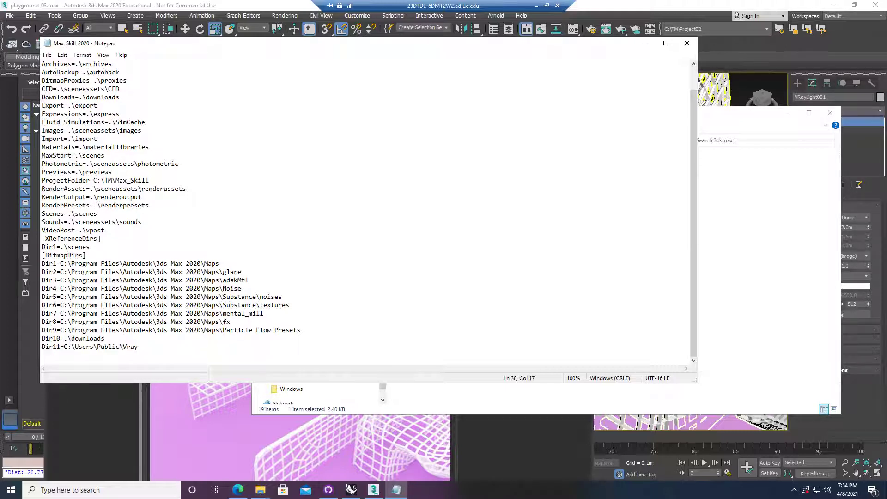
pyautogui.click(687, 43)
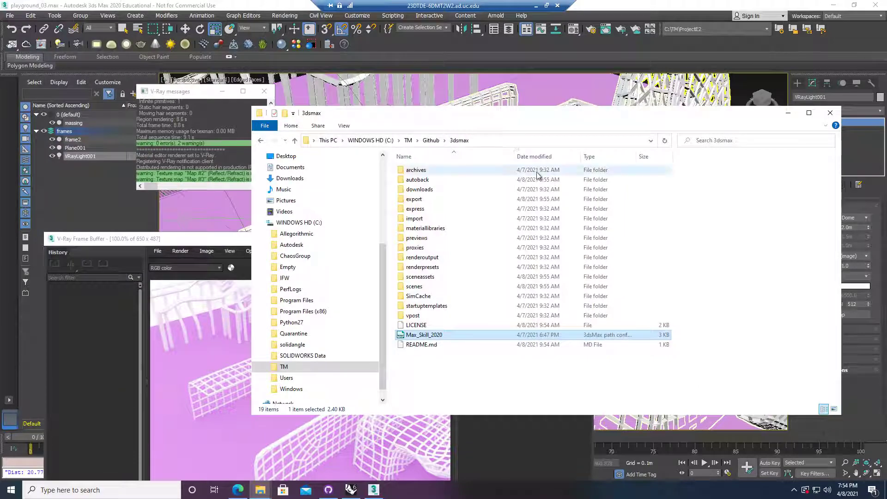
# Close File Explorer and browse the V-Ray library's Liquid and Metal materials.
pyautogui.click(830, 112)
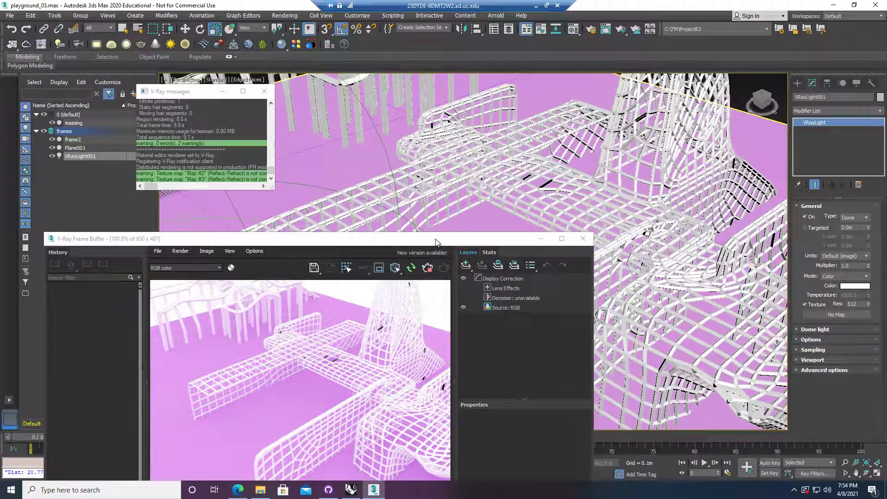
pyautogui.click(296, 45)
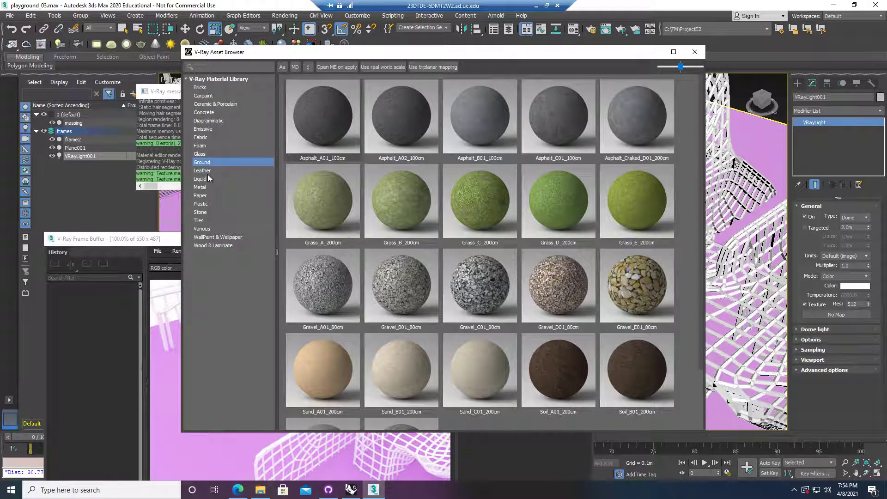
pyautogui.click(207, 179)
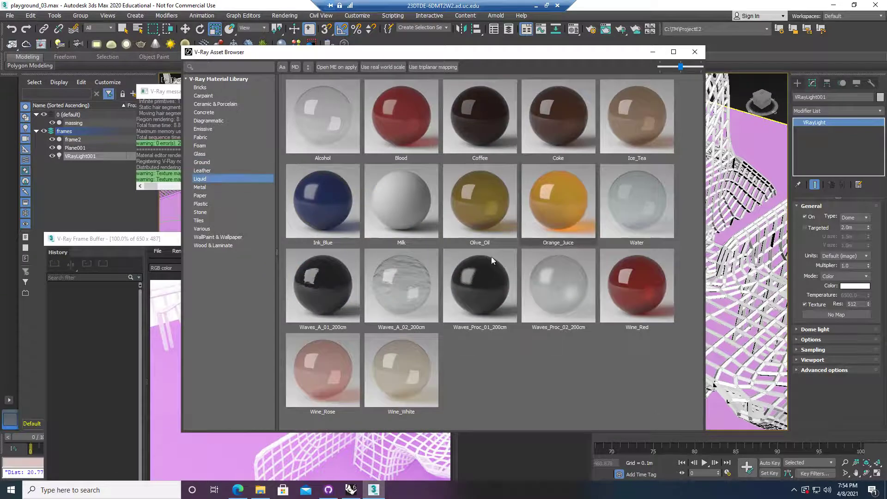
pyautogui.click(207, 187)
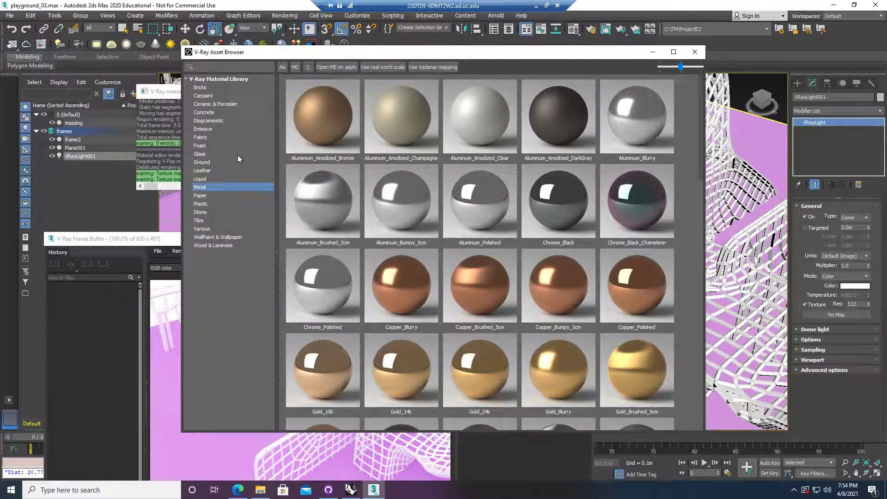
# Preview Aluminum_Anodized_Bronze and check its options, view Fabric materials, then close the library.
pyautogui.moveTo(340, 214)
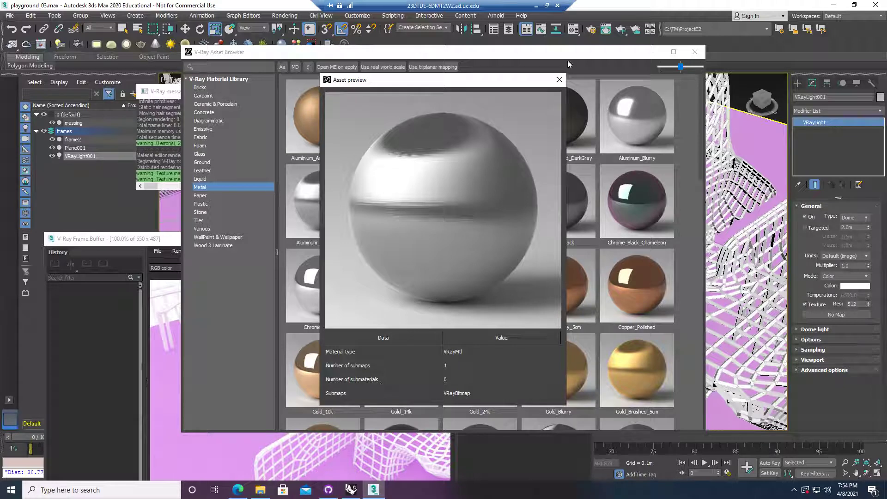
pyautogui.click(558, 79)
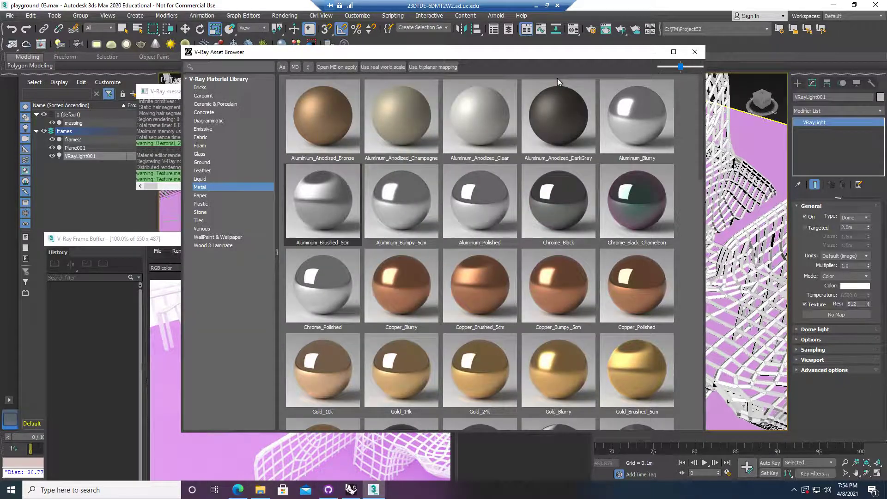
pyautogui.rightClick(327, 121)
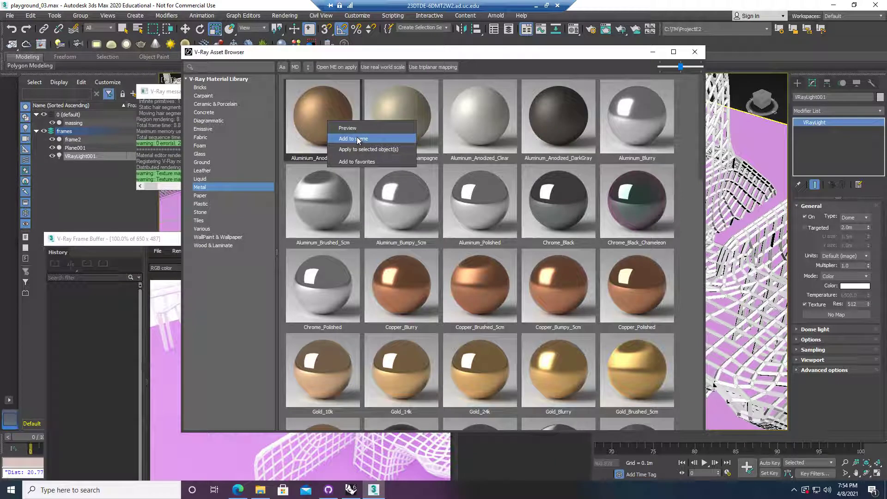
pyautogui.click(465, 198)
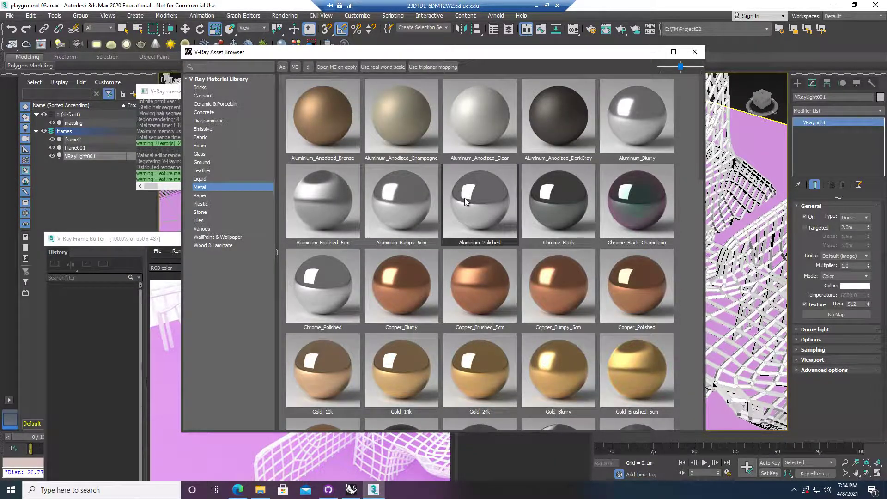
pyautogui.click(217, 137)
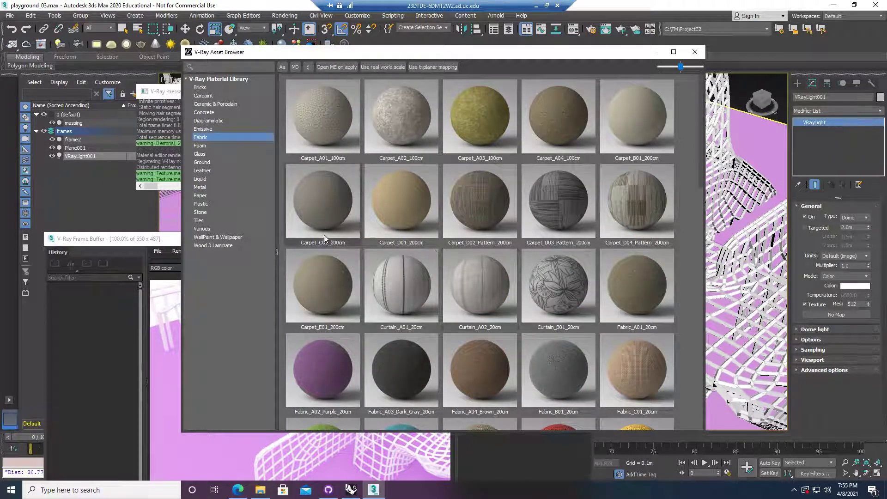
pyautogui.click(694, 52)
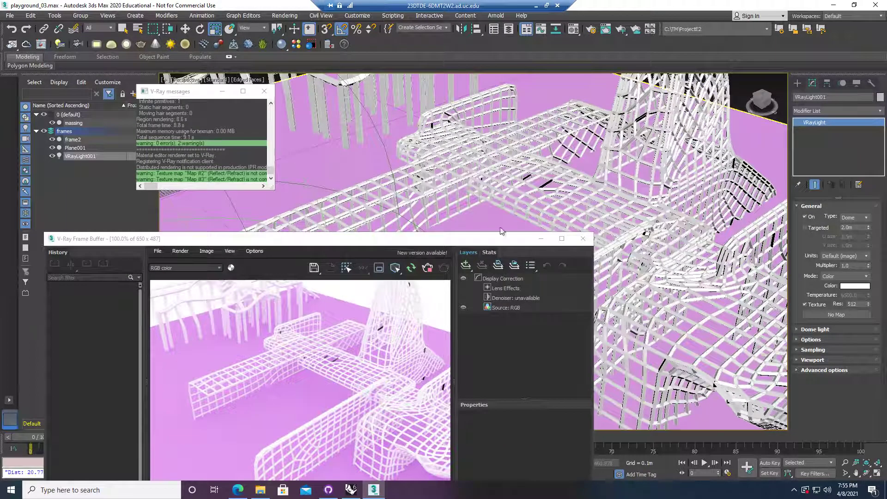
# Close the V-Ray messages, re-render with Shift+Q, and open the Compact Material Editor.
pyautogui.click(265, 91)
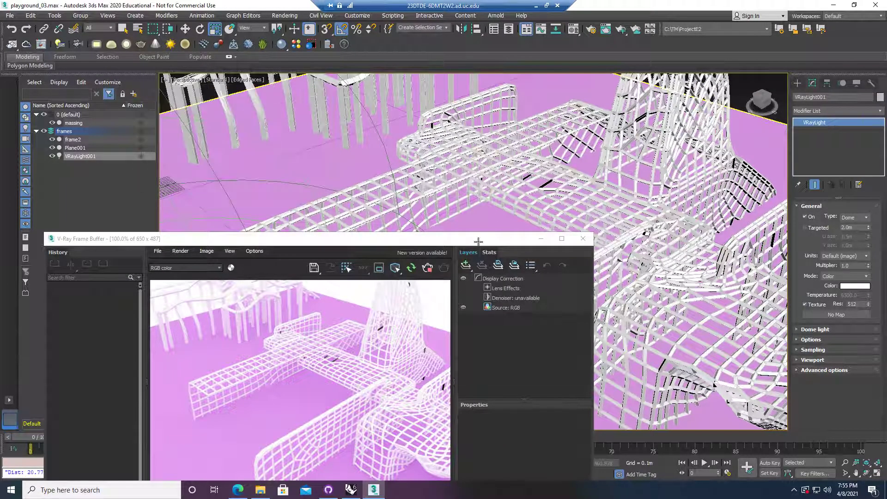
pyautogui.hotkey('shift', 'q')
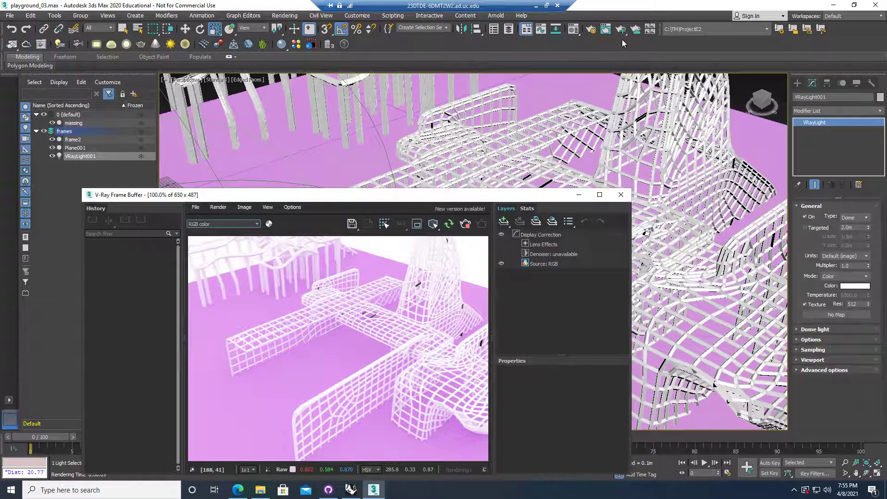
pyautogui.moveTo(573, 29)
pyautogui.mouseDown()
pyautogui.moveTo(575, 61)
pyautogui.moveTo(575, 44)
pyautogui.mouseUp()
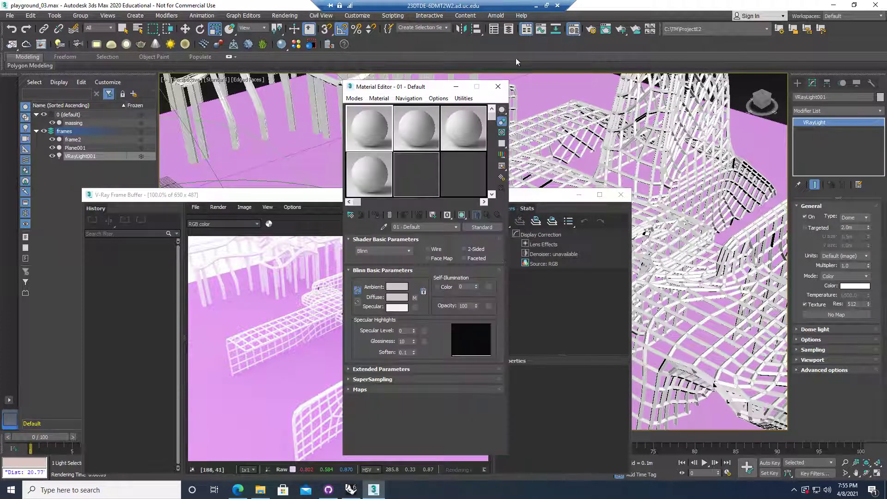
# Move the Material Editor right and load a Scanline Standard material as Material #0 via Get Material.
pyautogui.moveTo(432, 90); pyautogui.dragTo(668, 92)
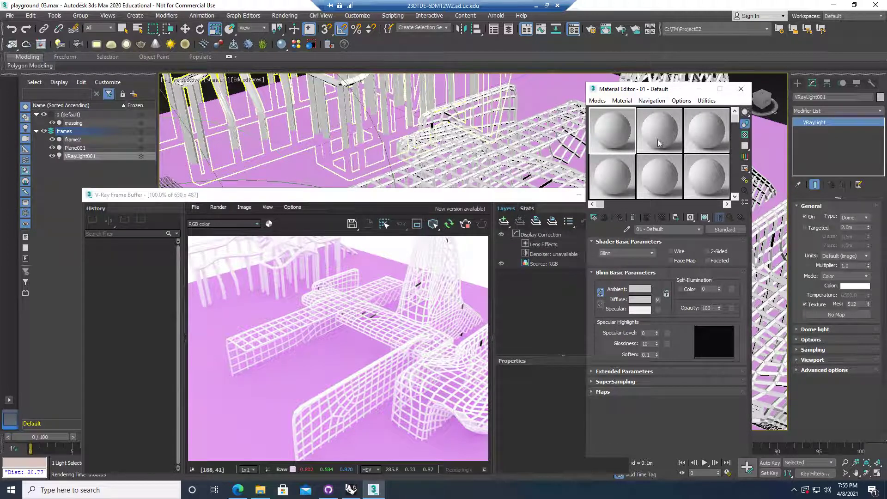
pyautogui.click(595, 219)
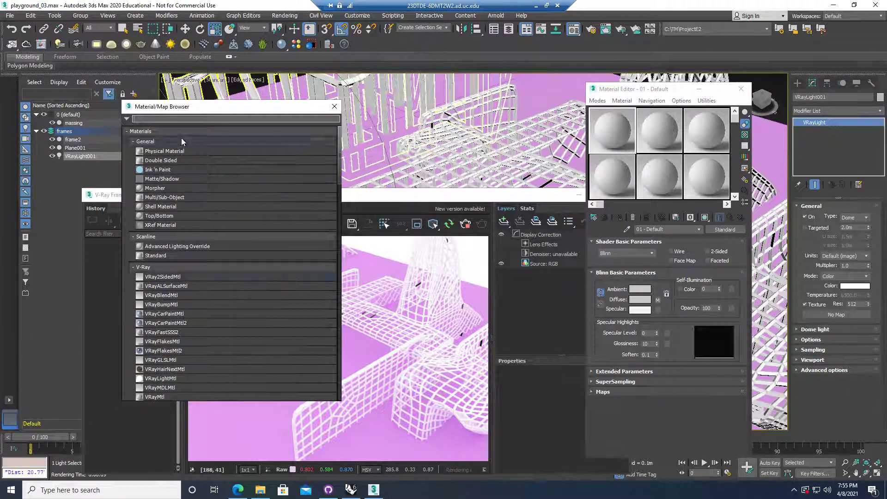
pyautogui.doubleClick(157, 257)
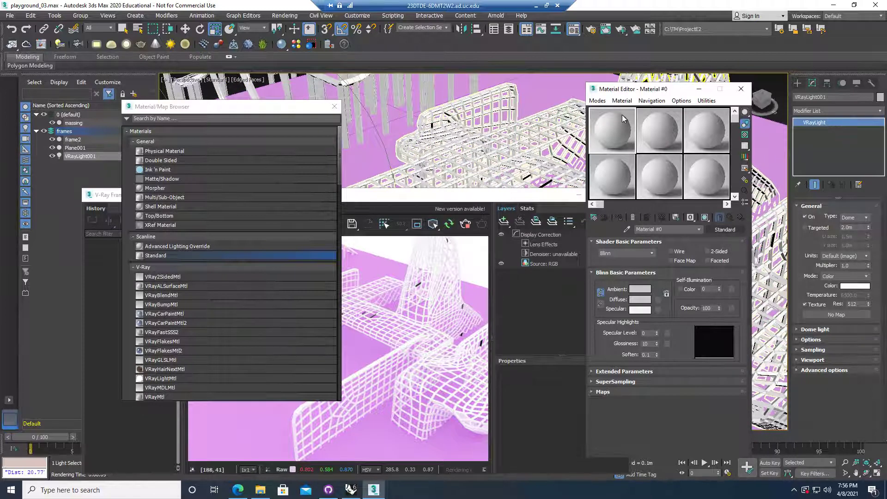
# Give Material #0 a pink diffuse colour.
pyautogui.click(642, 300)
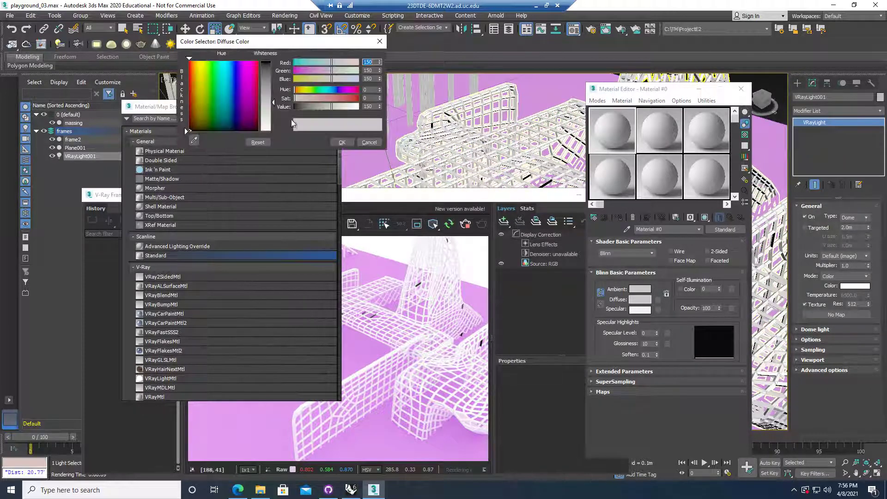
pyautogui.moveTo(200, 79); pyautogui.dragTo(253, 74)
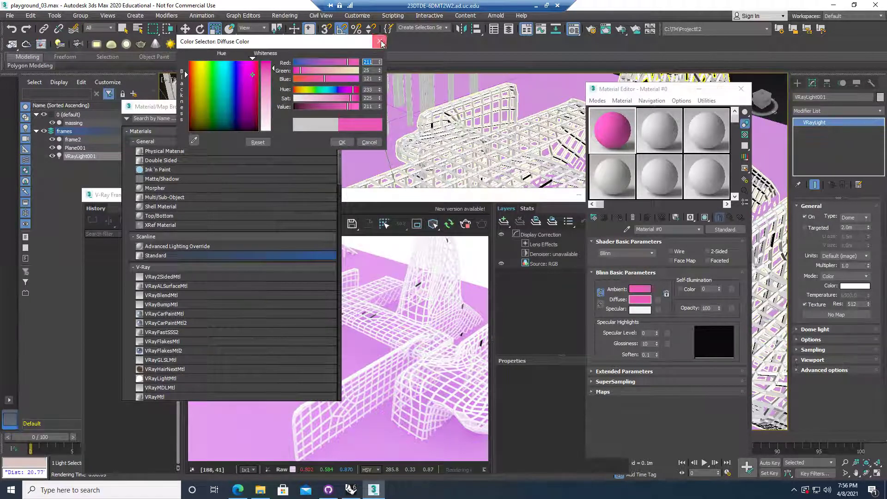
pyautogui.click(380, 41)
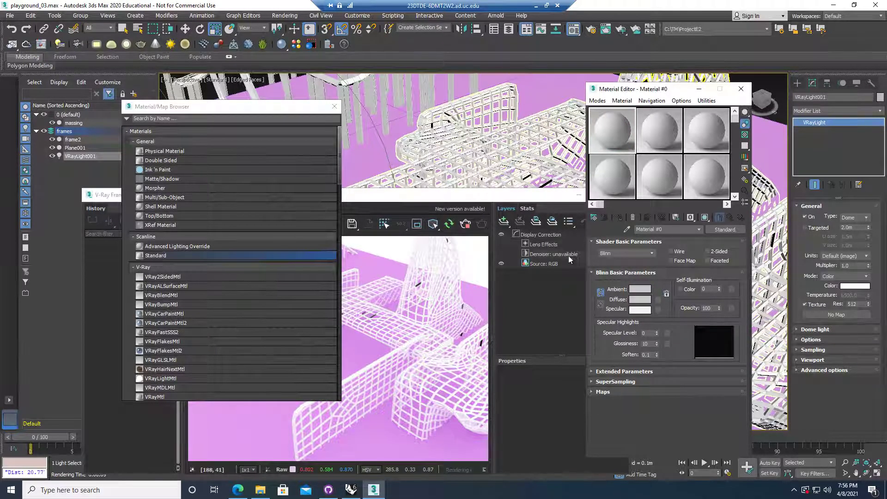
pyautogui.click(641, 301)
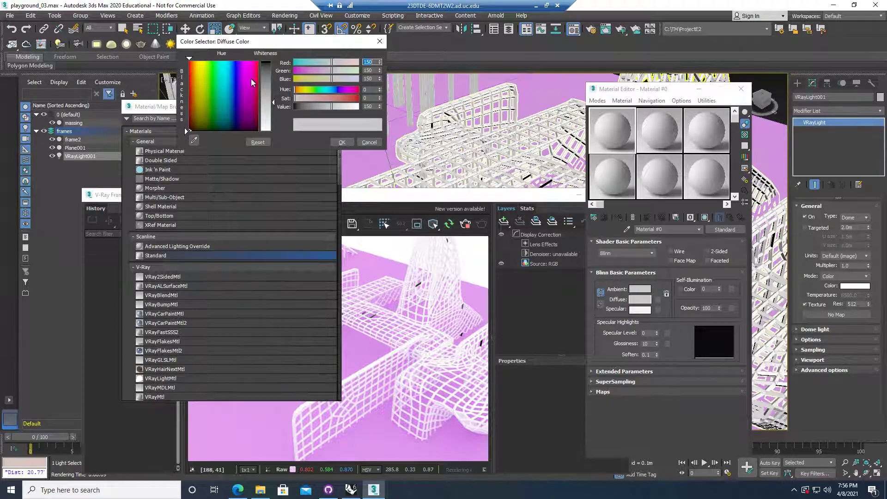
pyautogui.moveTo(245, 76); pyautogui.dragTo(251, 79)
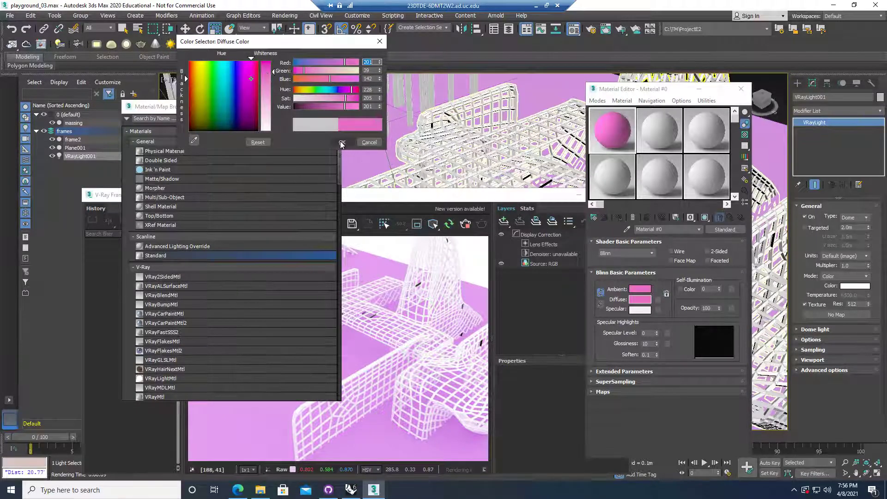
pyautogui.click(341, 143)
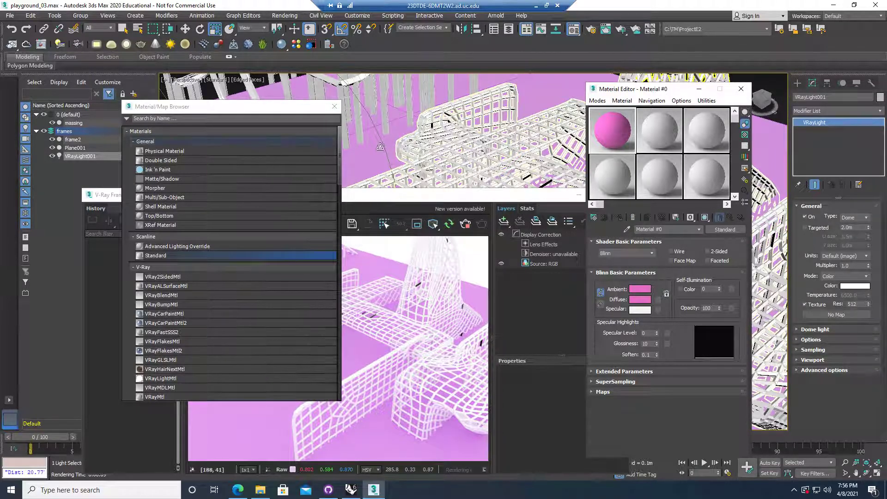
# Change the diffuse colour to saturated green (RGB 44/168/5) and move the Frame Buffer lower left.
pyautogui.click(640, 289)
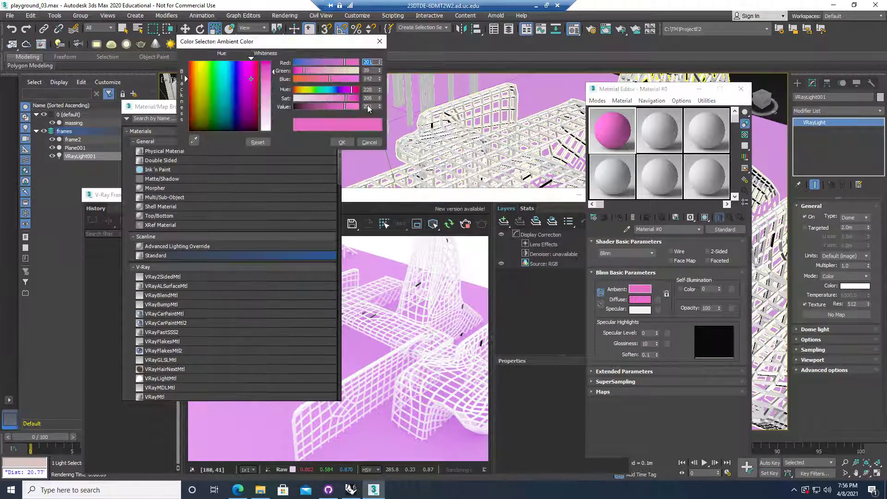
pyautogui.click(380, 41)
pyautogui.click(642, 300)
pyautogui.click(210, 85)
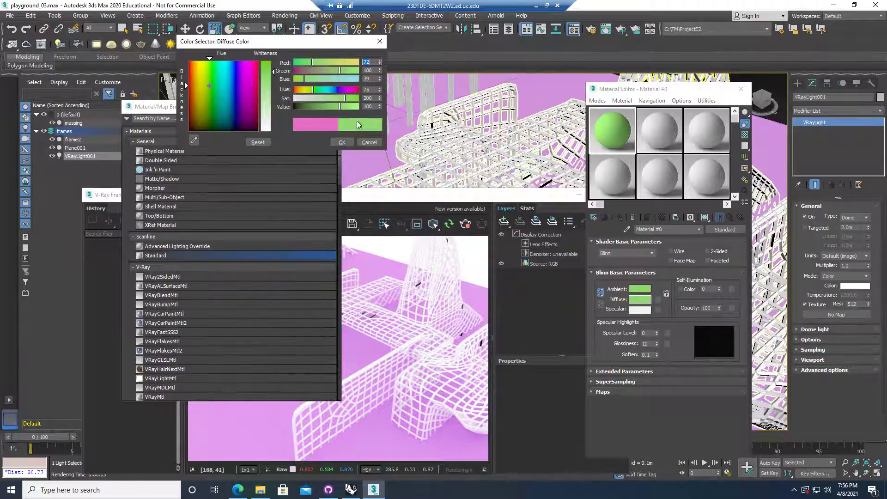
pyautogui.moveTo(271, 64); pyautogui.dragTo(271, 62)
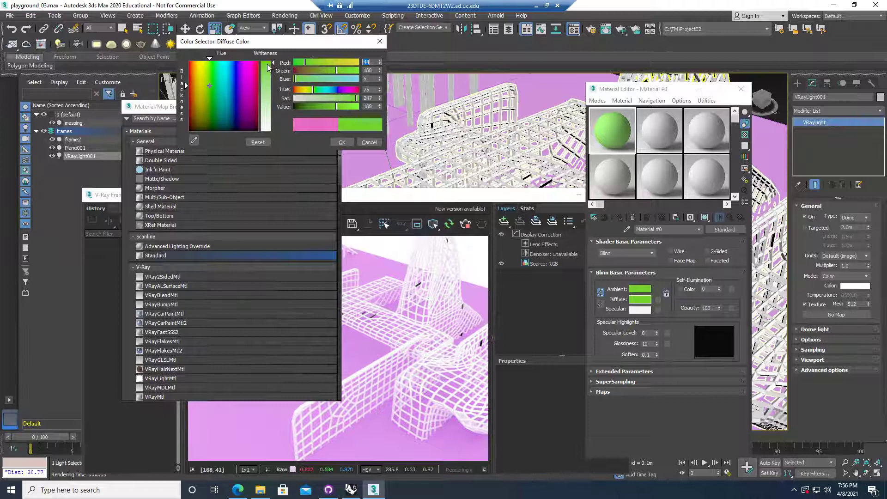
pyautogui.click(341, 143)
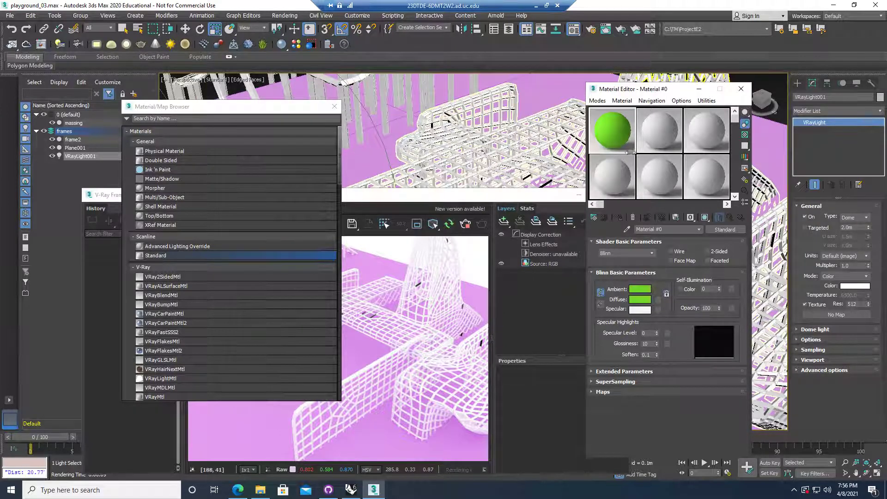
pyautogui.moveTo(541, 202); pyautogui.dragTo(456, 284)
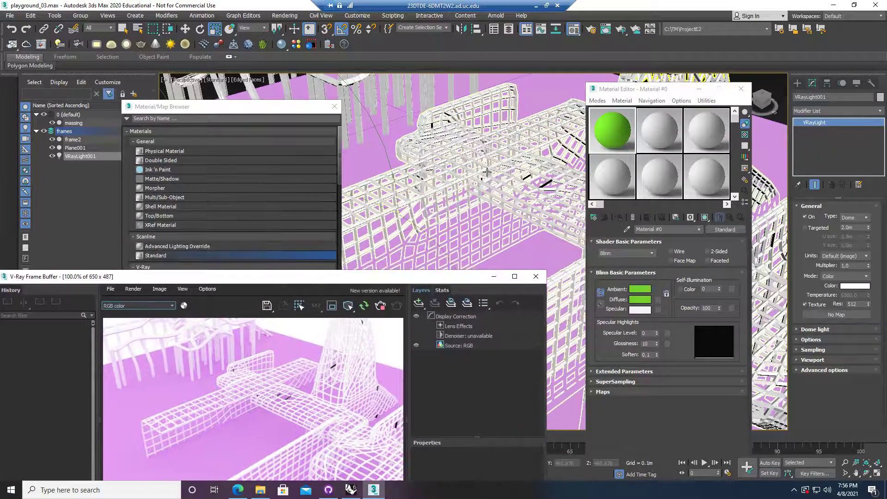
# Select the massing lattice mesh and assign green Material #0 to it.
pyautogui.click(488, 173)
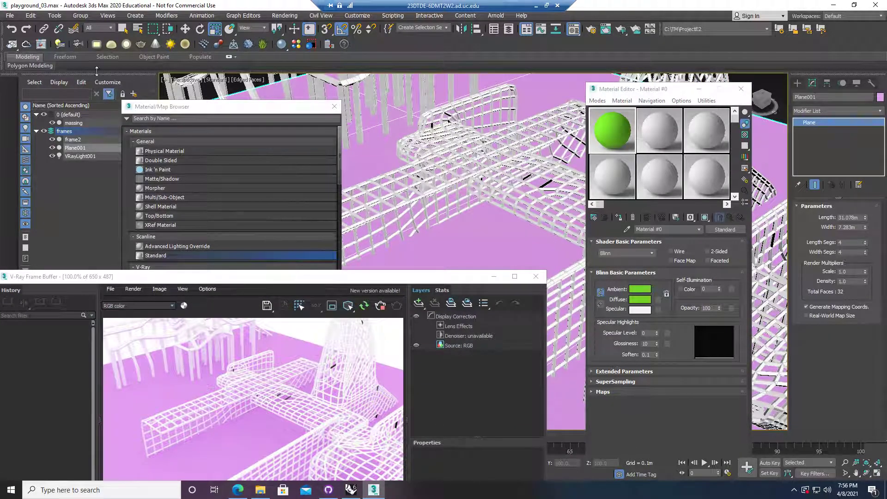
pyautogui.click(185, 29)
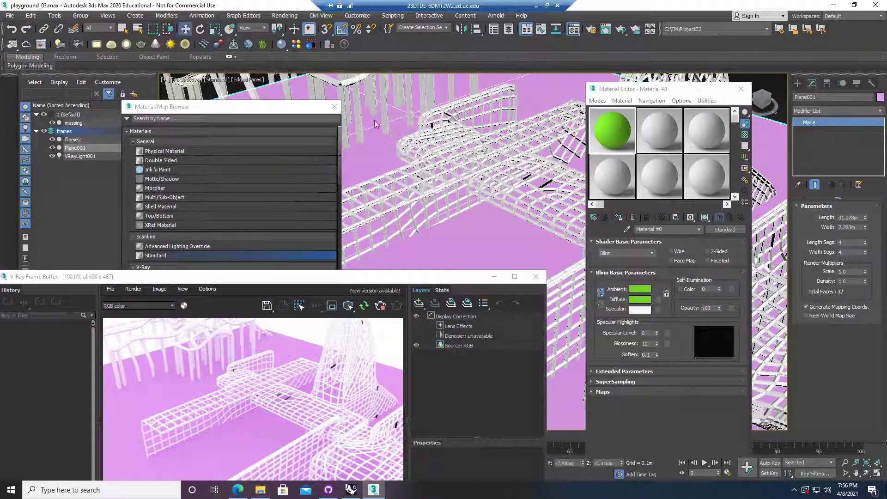
pyautogui.press('q')
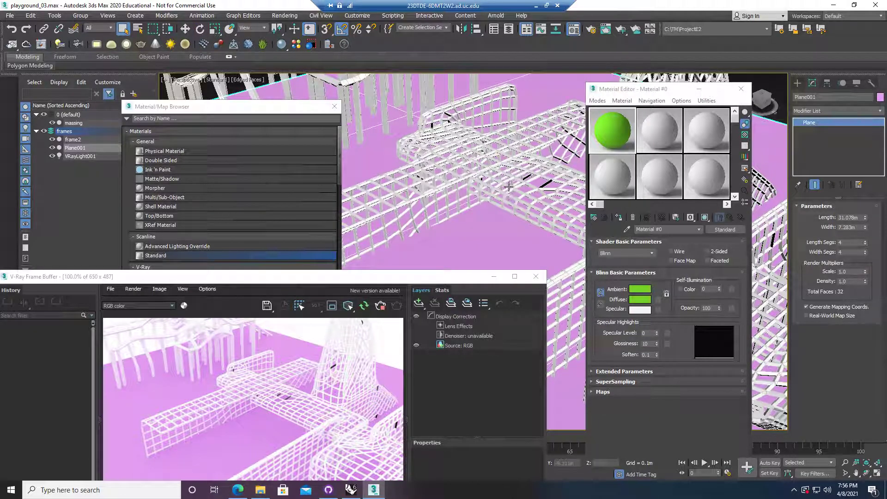
pyautogui.click(508, 186)
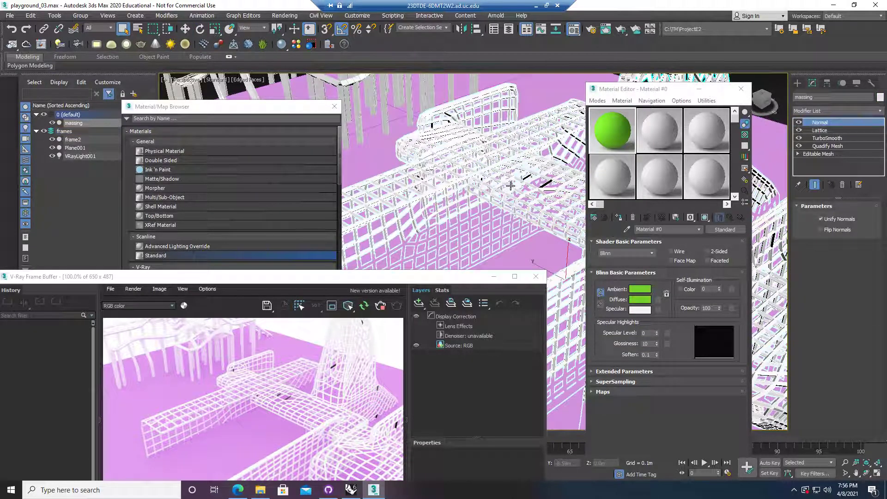
pyautogui.click(619, 217)
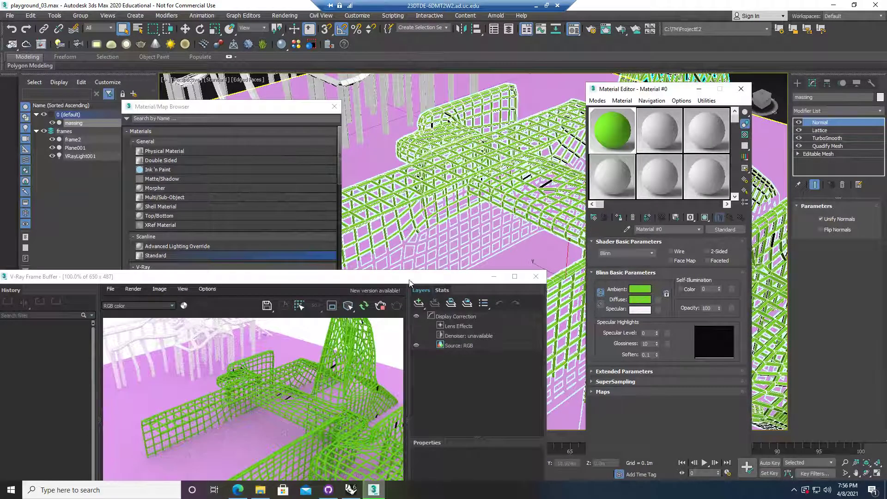
pyautogui.click(440, 259)
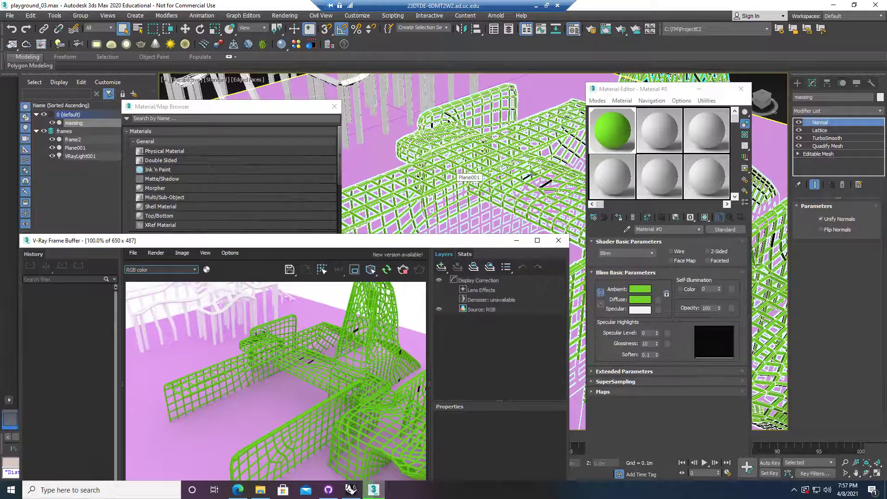
# Give Material #0 Specular Level 87, Glossiness 18 and Soften 0.39, viewing the lattice closer.
pyautogui.scroll(2, 506, 193)
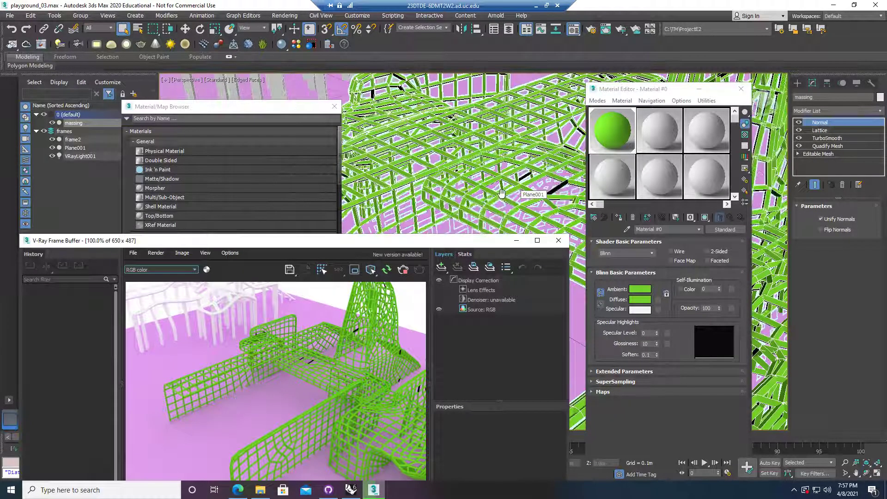
pyautogui.keyDown('alt'); pyautogui.moveTo(532, 187); pyautogui.dragTo(494, 190, button='middle'); pyautogui.keyUp('alt')
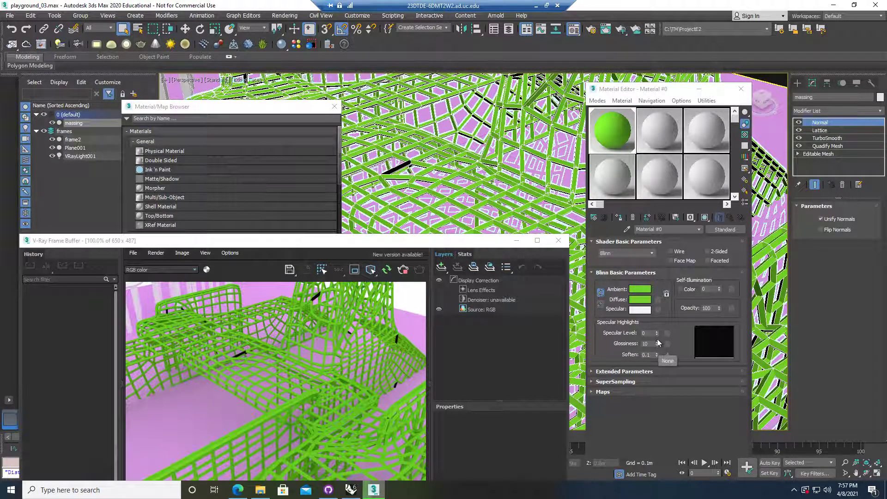
pyautogui.moveTo(657, 344)
pyautogui.mouseDown()
pyautogui.moveTo(659, 319)
pyautogui.moveTo(655, 334)
pyautogui.mouseUp()
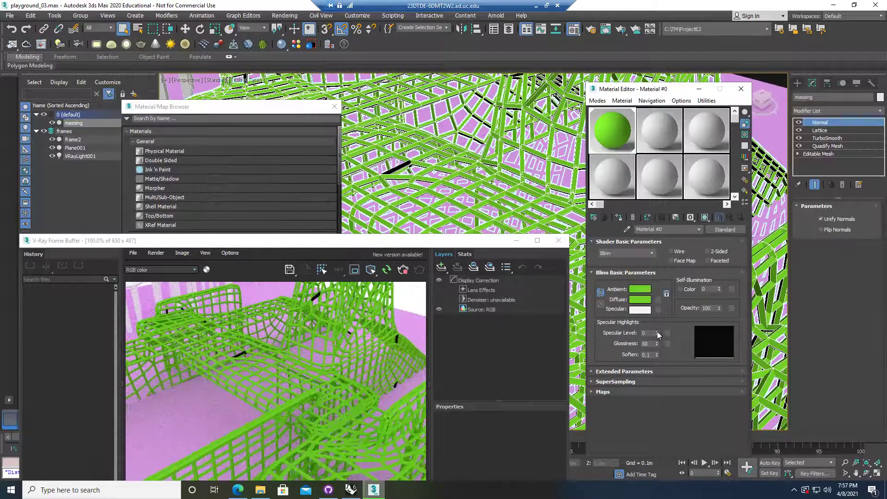
pyautogui.moveTo(658, 332); pyautogui.dragTo(656, 318)
pyautogui.moveTo(657, 355)
pyautogui.mouseDown()
pyautogui.moveTo(661, 346)
pyautogui.moveTo(655, 370)
pyautogui.mouseUp()
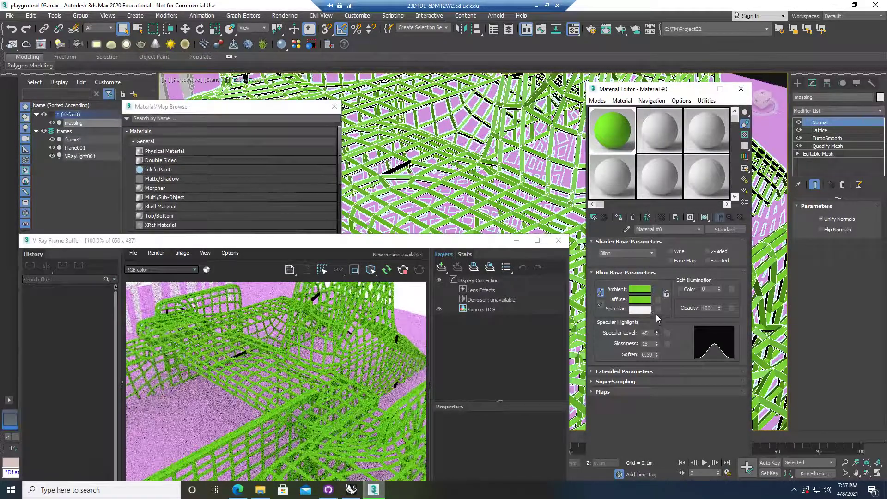
pyautogui.moveTo(657, 333)
pyautogui.mouseDown()
pyautogui.moveTo(657, 312)
pyautogui.moveTo(646, 336)
pyautogui.mouseUp()
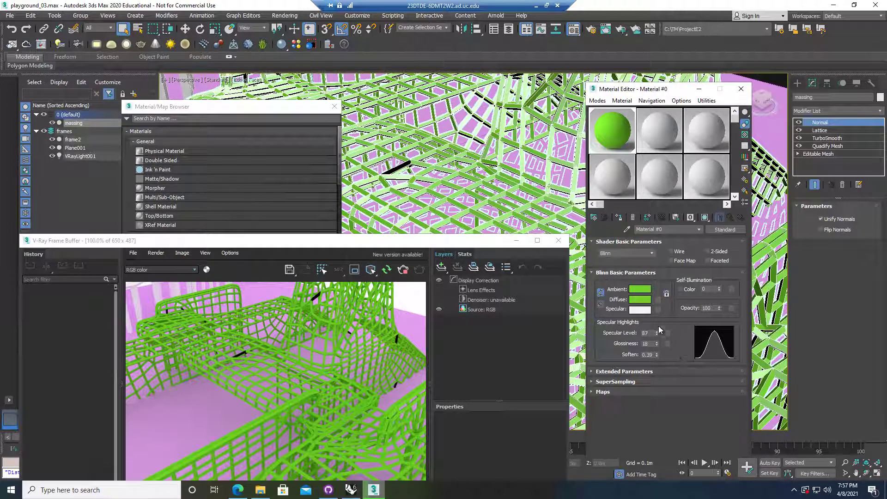
pyautogui.click(470, 236)
pyautogui.moveTo(471, 236); pyautogui.dragTo(474, 224)
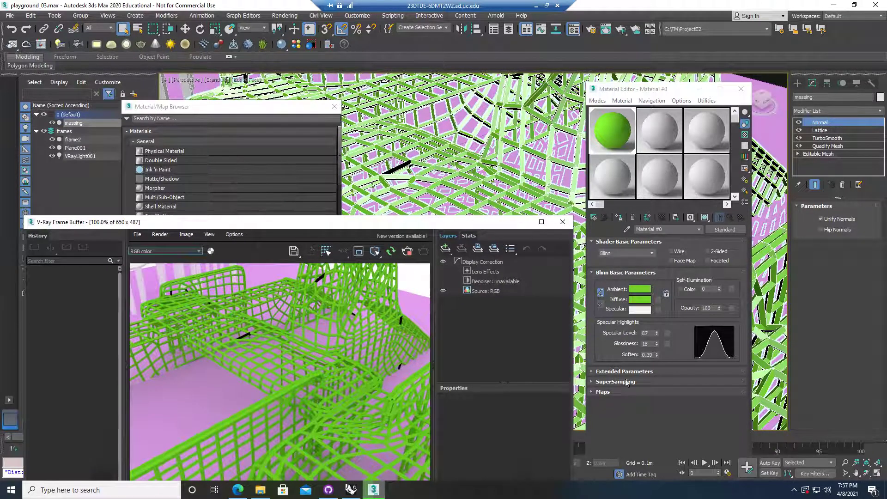
# Enable the Diffuse Color map slot in the Maps rollout and choose Bitmap.
pyautogui.click(599, 391)
pyautogui.moveTo(599, 392); pyautogui.dragTo(613, 329)
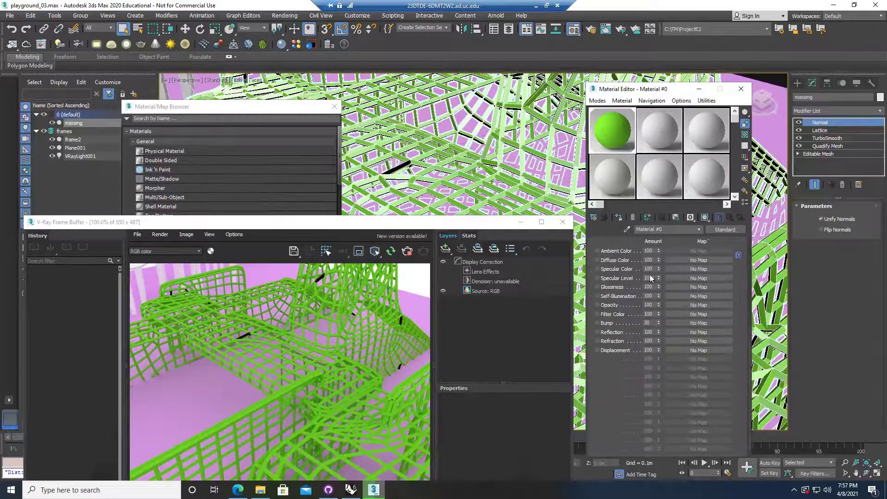
pyautogui.click(615, 260)
pyautogui.click(689, 260)
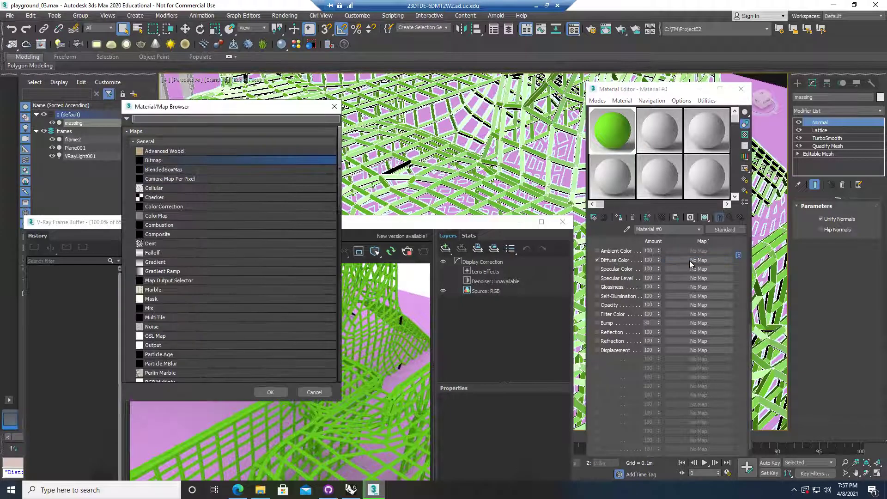
pyautogui.doubleClick(153, 161)
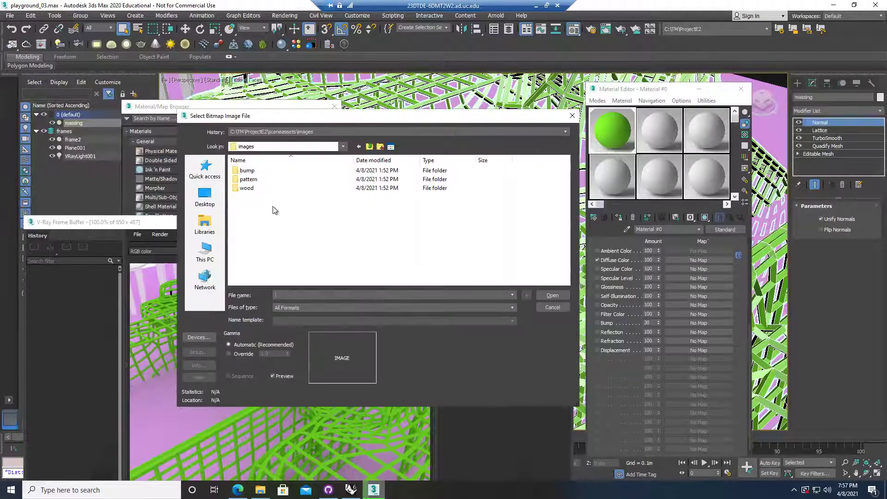
# Load brick01.jpg from the pattern folder as the diffuse bitmap.
pyautogui.doubleClick(248, 179)
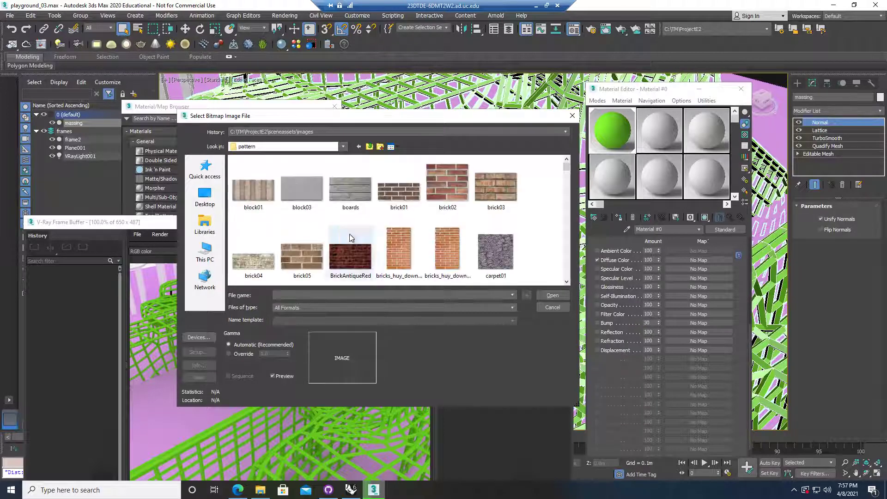
pyautogui.scroll(-1, 493, 247)
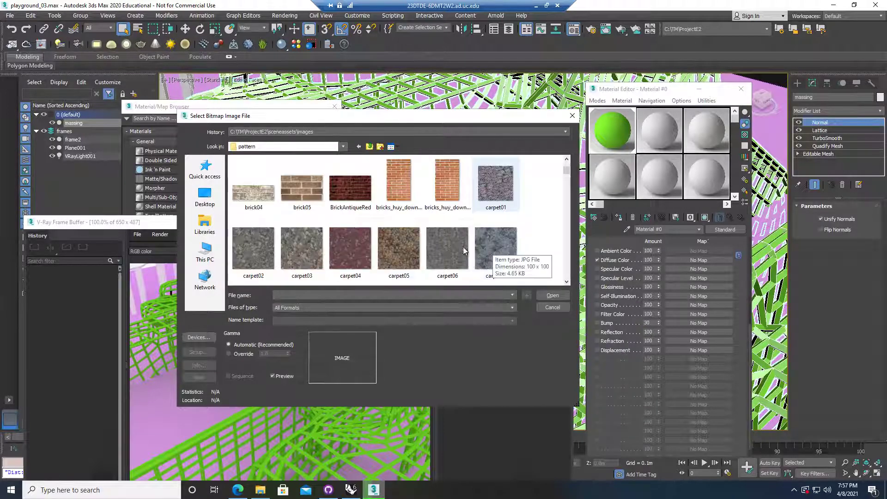
pyautogui.scroll(-1, 427, 252)
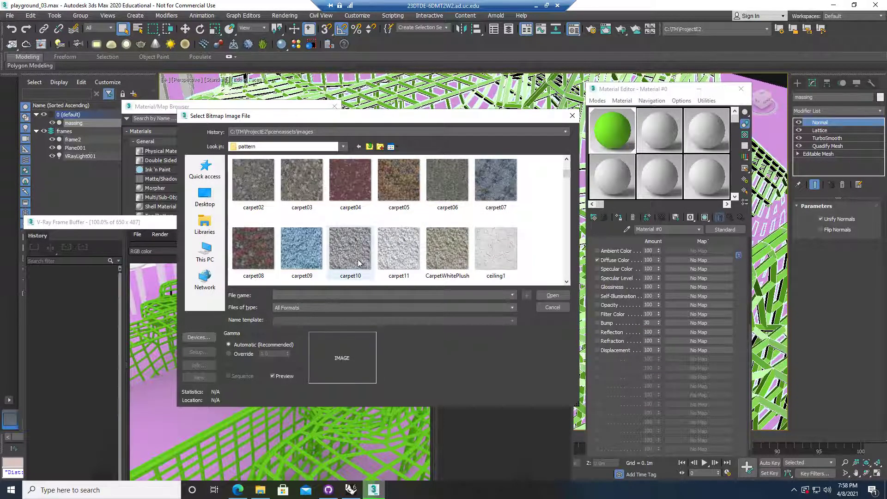
pyautogui.scroll(1, 359, 263)
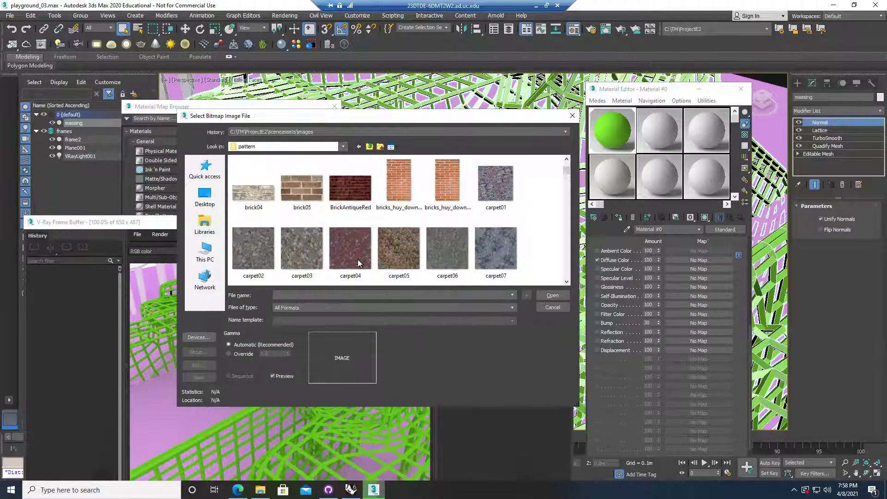
pyautogui.scroll(1, 359, 263)
pyautogui.scroll(-1, 359, 263)
pyautogui.scroll(-1, 407, 276)
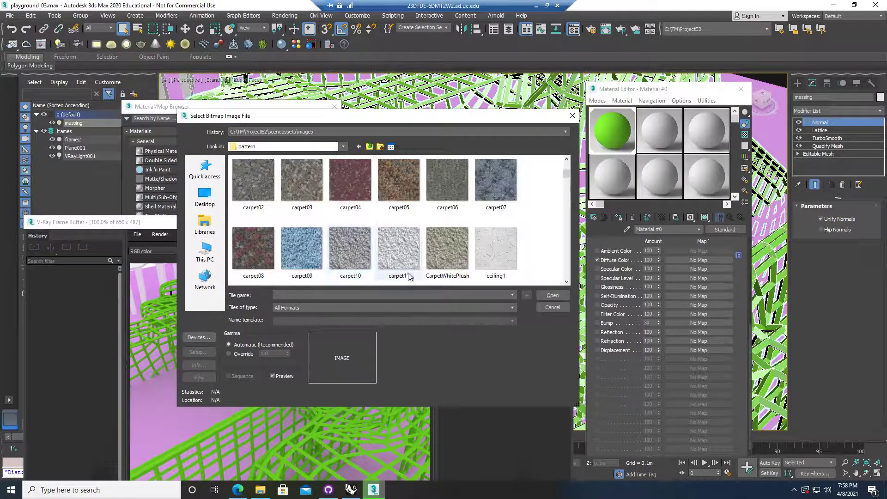
pyautogui.scroll(2, 388, 259)
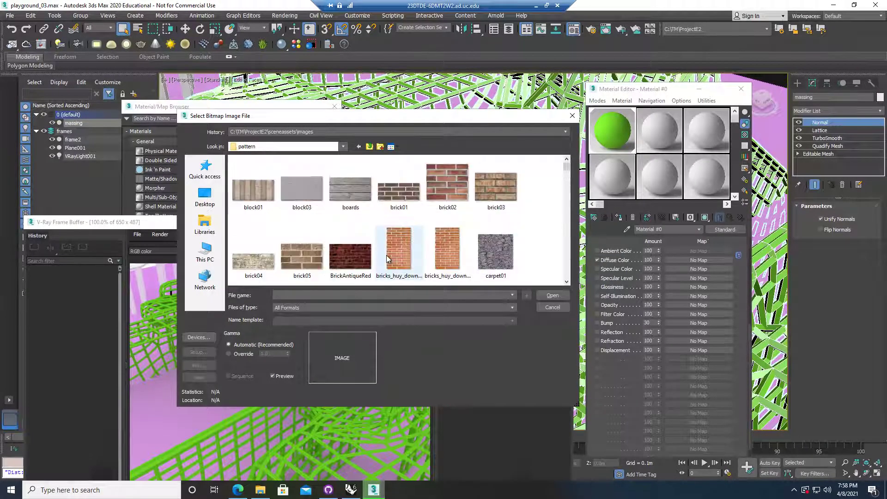
pyautogui.click(399, 187)
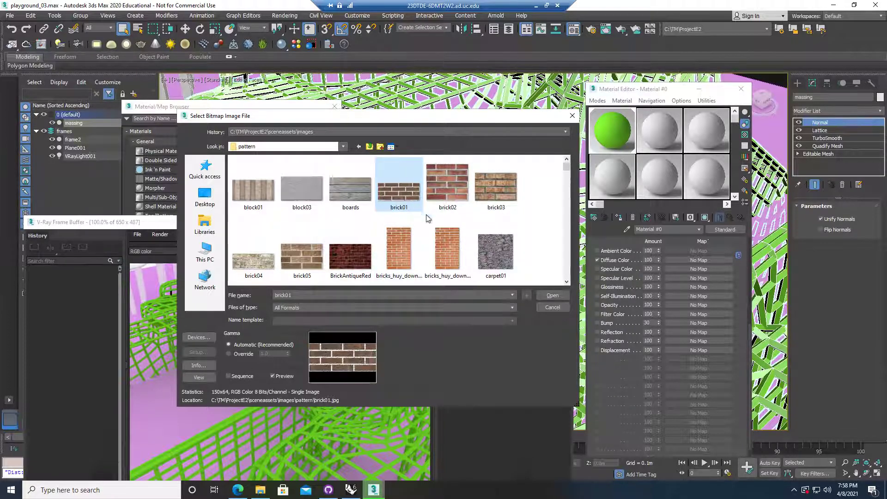
pyautogui.click(545, 295)
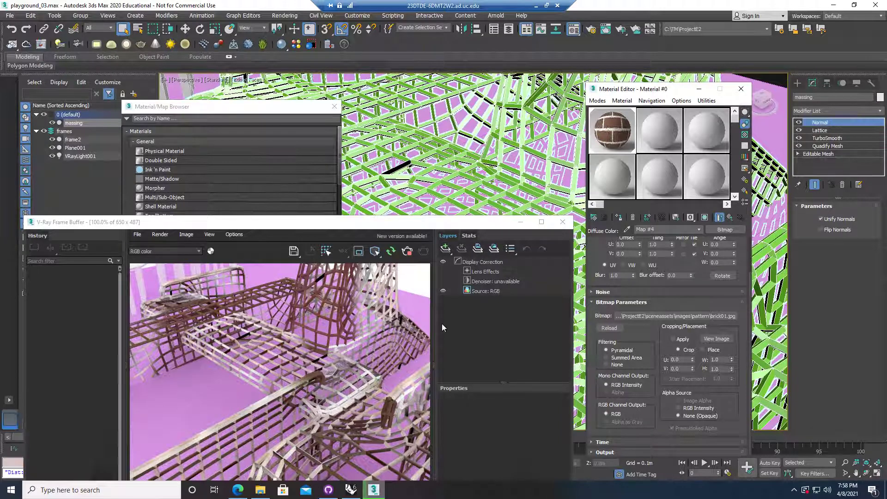
# Toggle the brick texture display in the viewport and orbit to a wider view of the lattice.
pyautogui.click(705, 218)
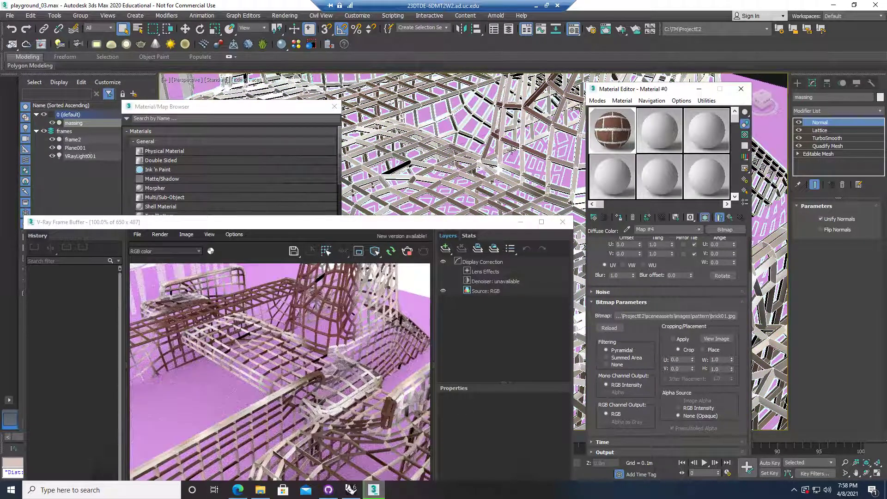
pyautogui.click(703, 217)
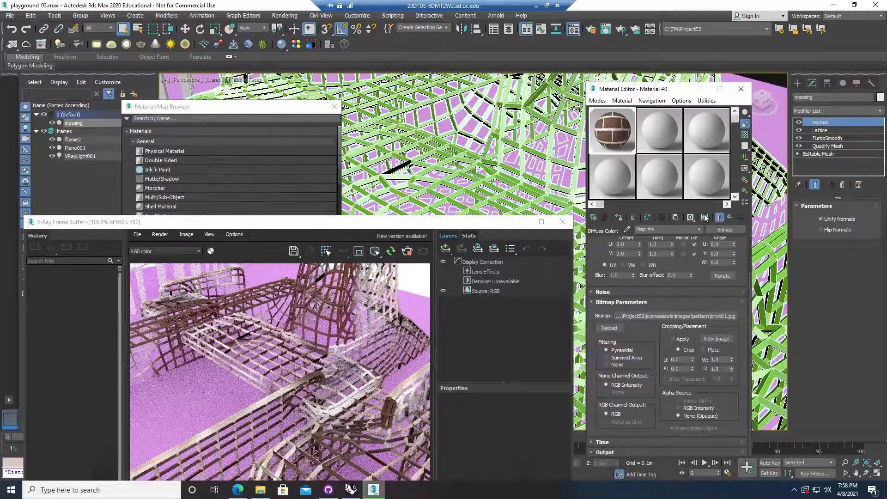
pyautogui.click(705, 218)
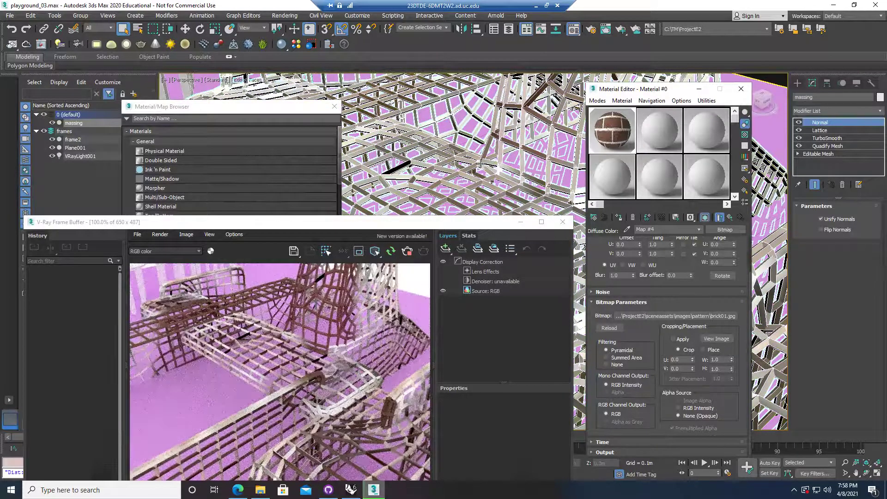
pyautogui.keyDown('alt'); pyautogui.moveTo(502, 149); pyautogui.dragTo(484, 153, button='middle'); pyautogui.keyUp('alt')
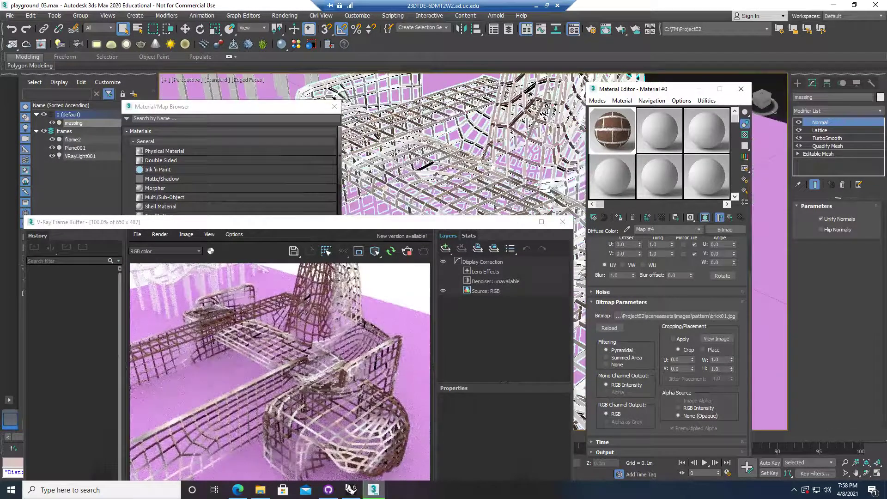
# Zoom out and move the Frame Buffer and Material Editor windows aside.
pyautogui.moveTo(497, 224); pyautogui.dragTo(430, 266)
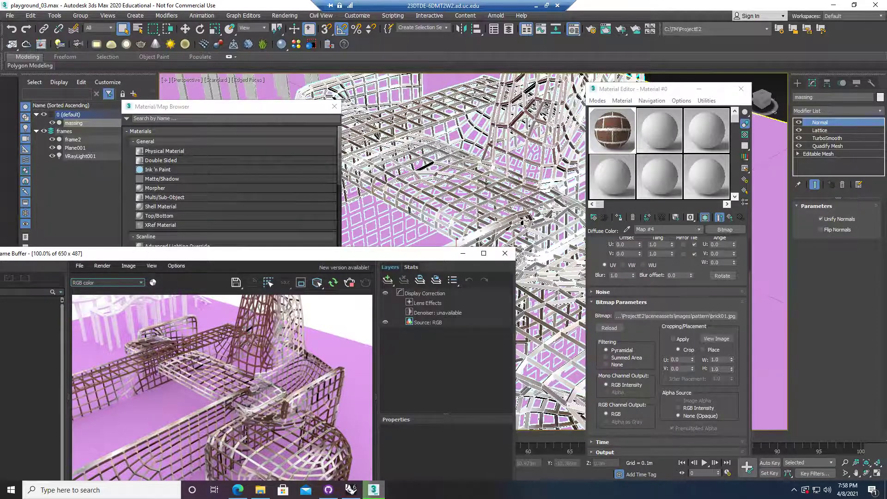
pyautogui.scroll(-3, 486, 182)
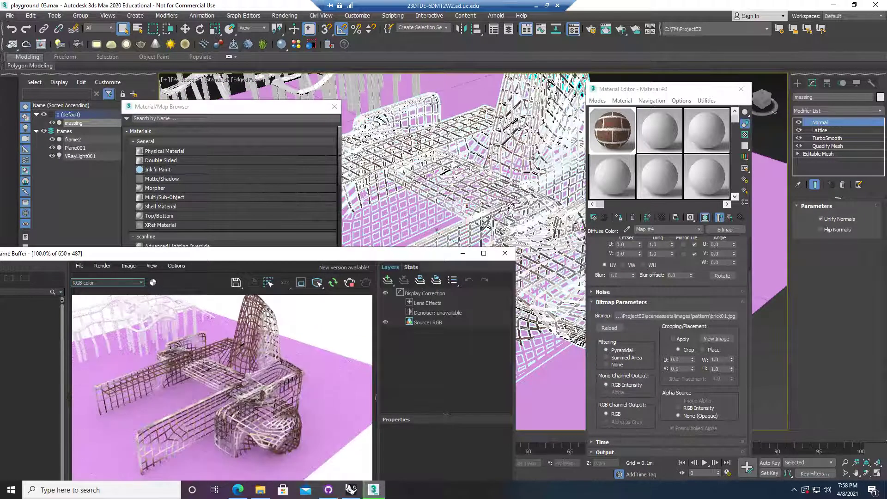
pyautogui.moveTo(641, 97); pyautogui.dragTo(655, 196)
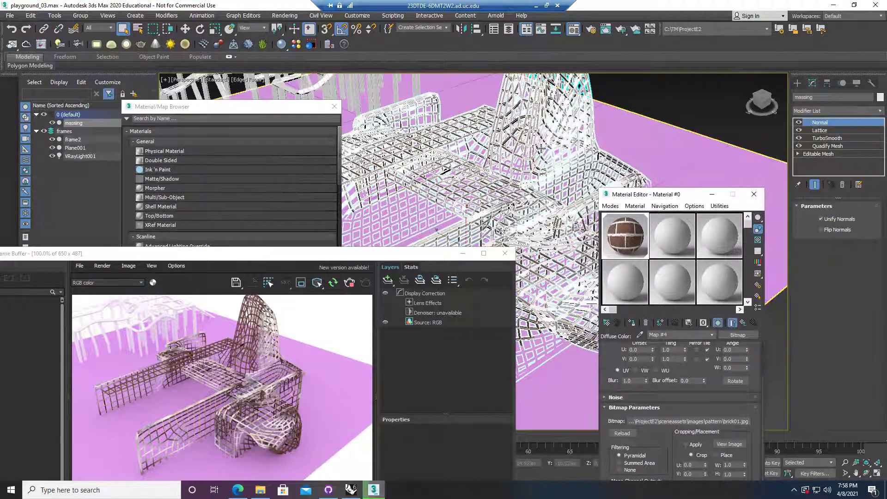
pyautogui.scroll(-3, 410, 200)
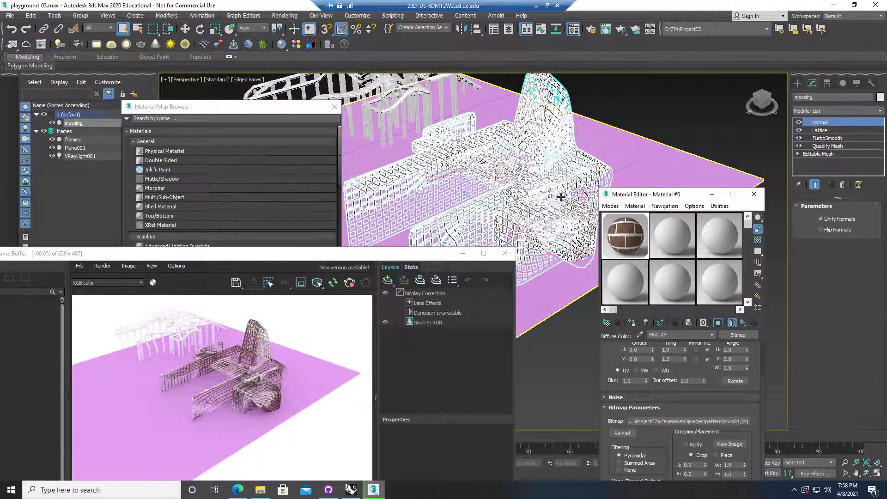
pyautogui.moveTo(695, 195); pyautogui.dragTo(674, 215)
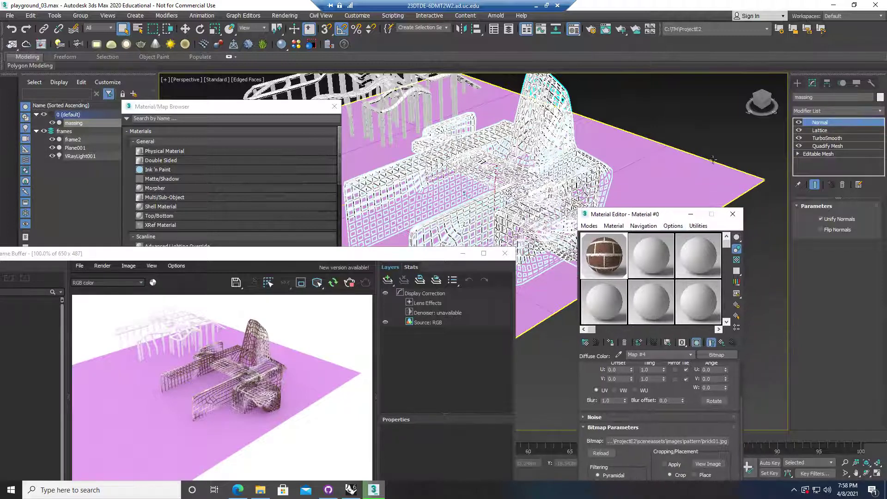
pyautogui.click(816, 85)
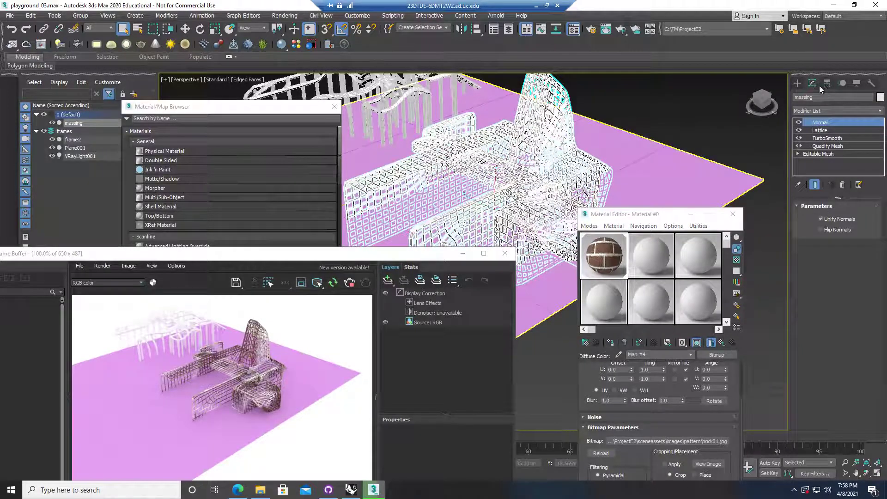
# Add a Box-mapped UVW Map modifier to the massing and select its Gizmo.
pyautogui.click(842, 112)
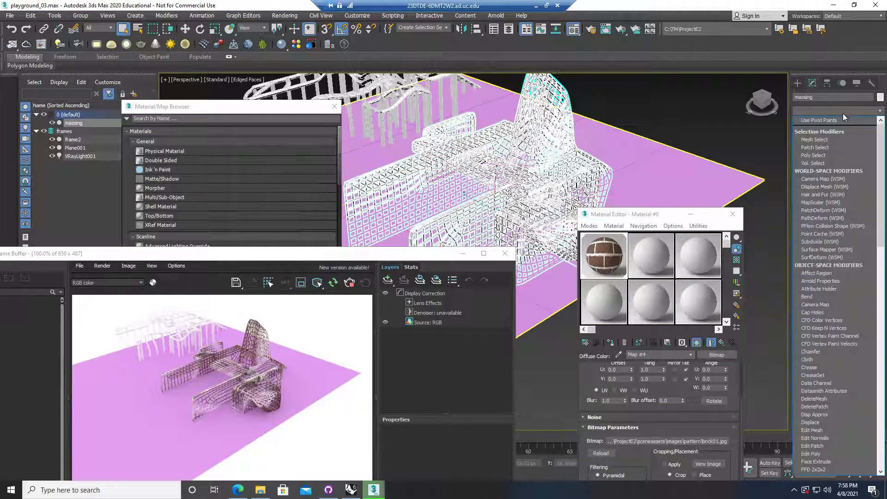
pyautogui.moveTo(879, 232); pyautogui.dragTo(879, 245)
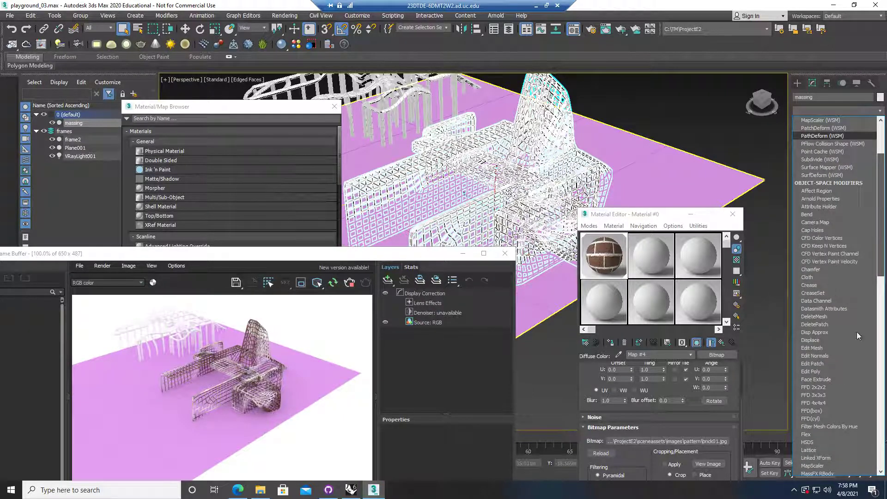
pyautogui.scroll(-4, 857, 332)
pyautogui.scroll(-1, 856, 332)
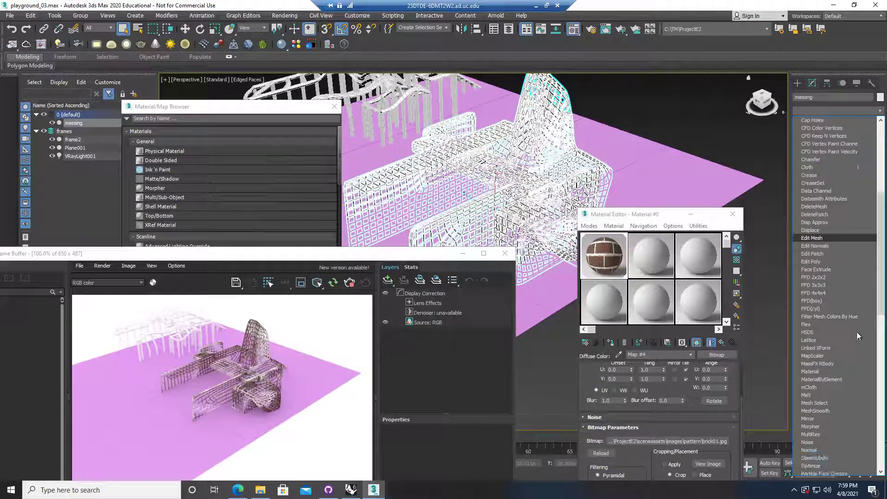
pyautogui.scroll(-1, 857, 332)
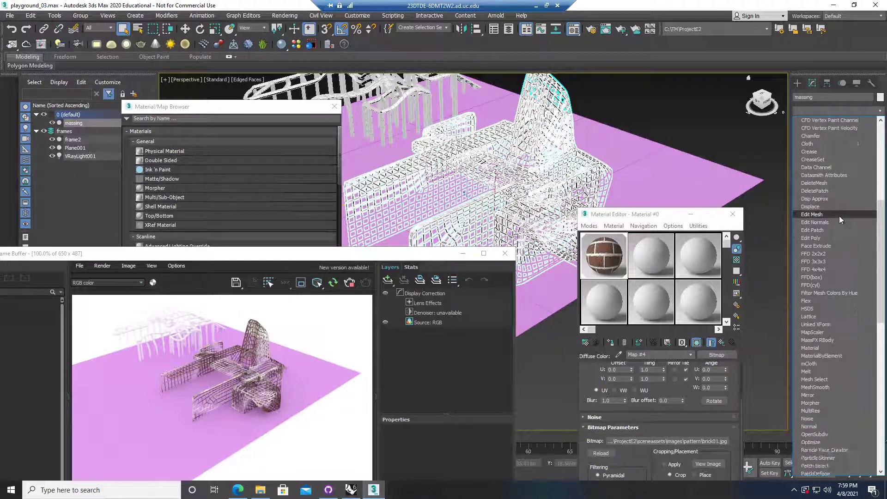
pyautogui.press('u')
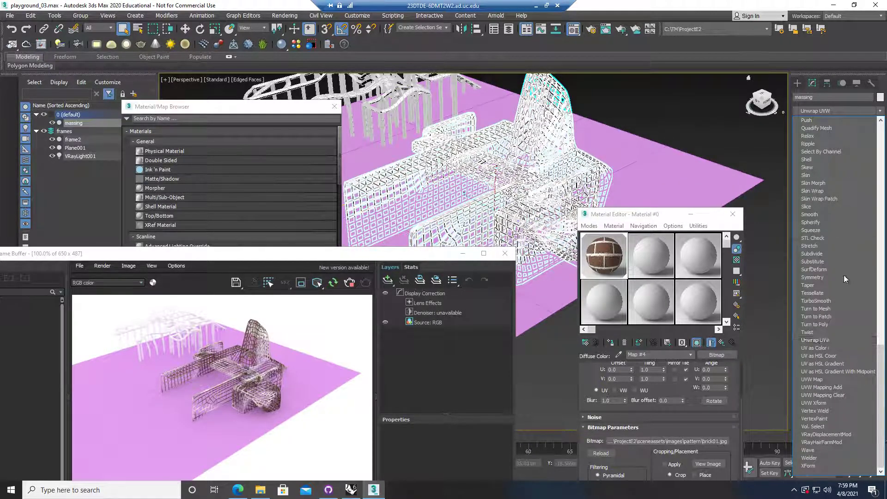
pyautogui.click(812, 379)
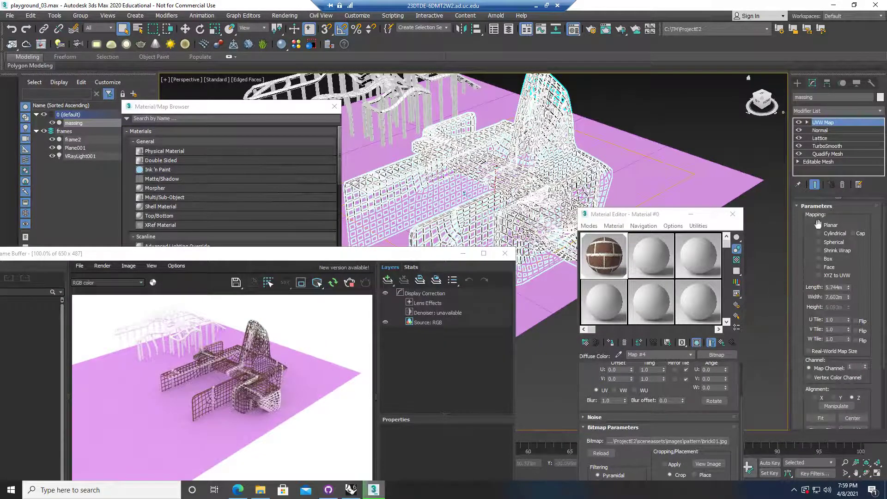
pyautogui.click(819, 260)
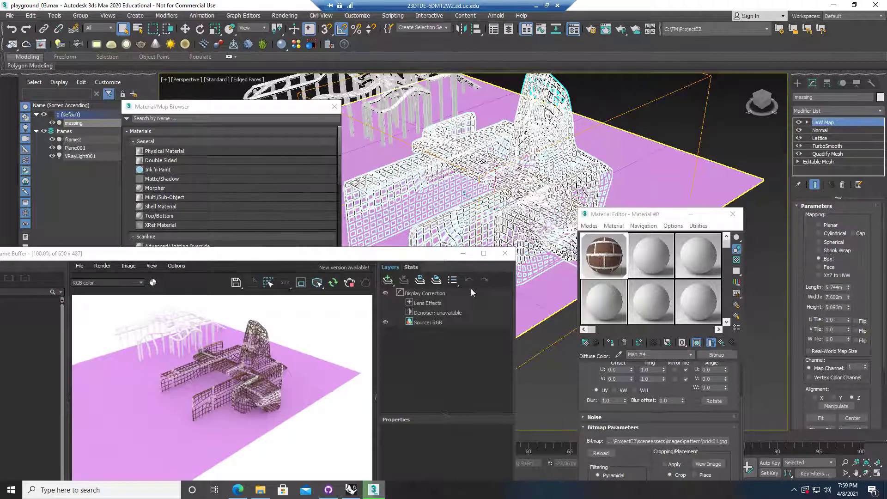
pyautogui.click(807, 122)
pyautogui.click(825, 129)
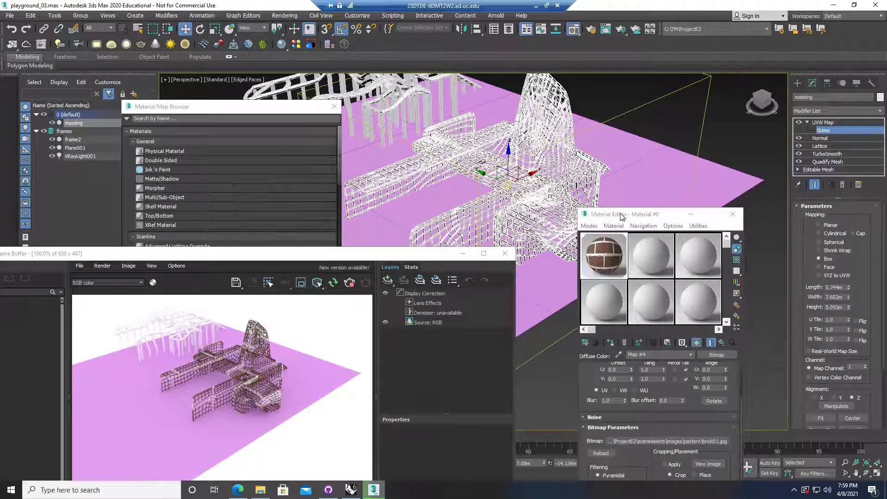
# Scale down the UVW Map gizmo so the brick texture repeats smaller.
pyautogui.moveTo(621, 216); pyautogui.dragTo(627, 223)
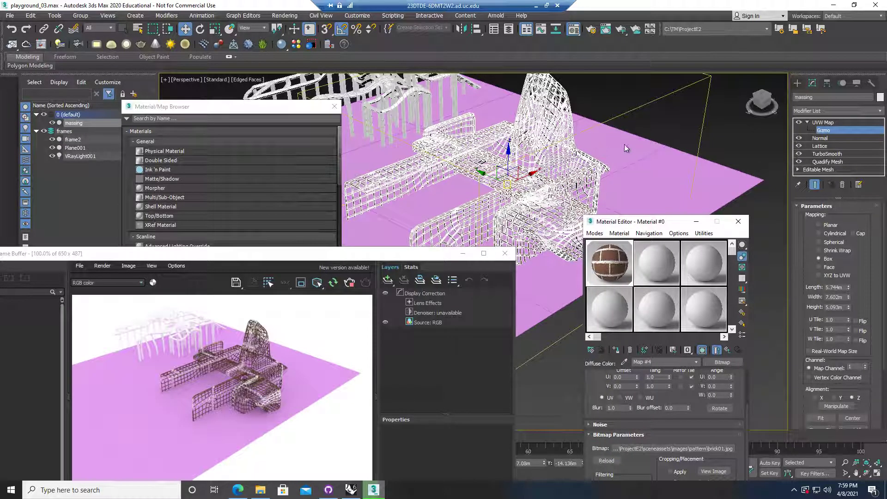
pyautogui.scroll(-4, 625, 144)
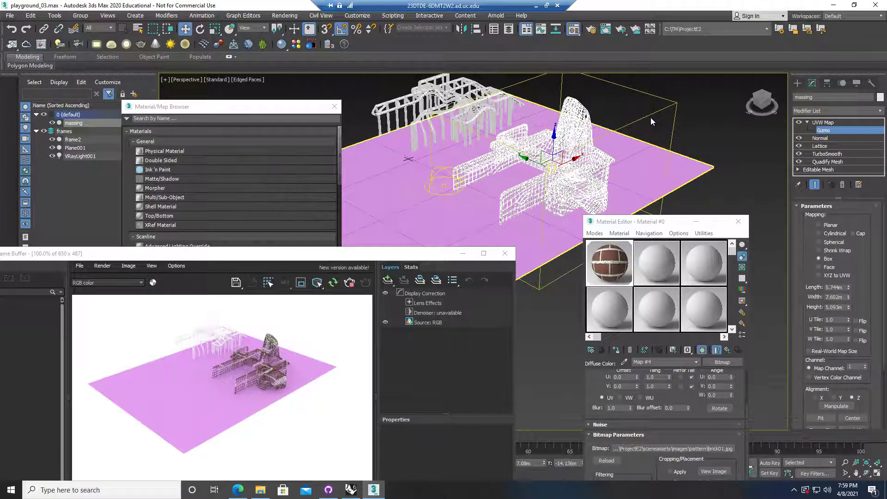
pyautogui.press('e')
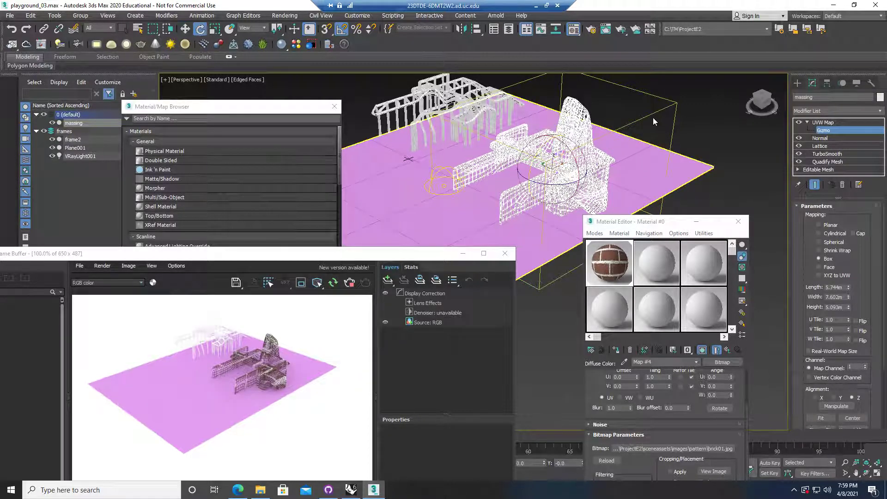
pyautogui.press('r')
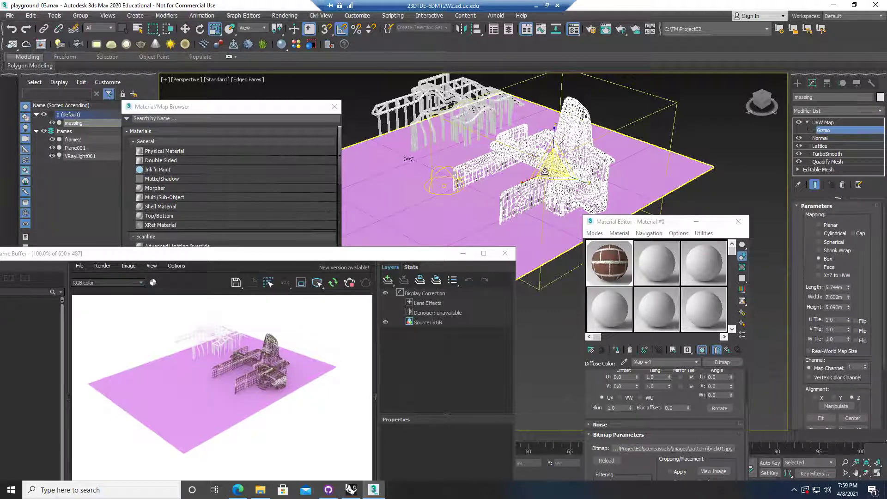
pyautogui.moveTo(544, 172); pyautogui.dragTo(564, 203)
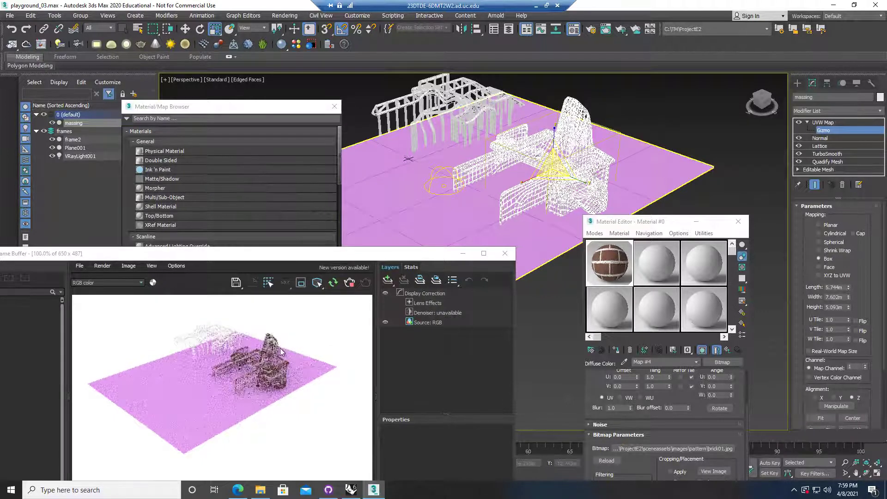
pyautogui.scroll(2, 256, 367)
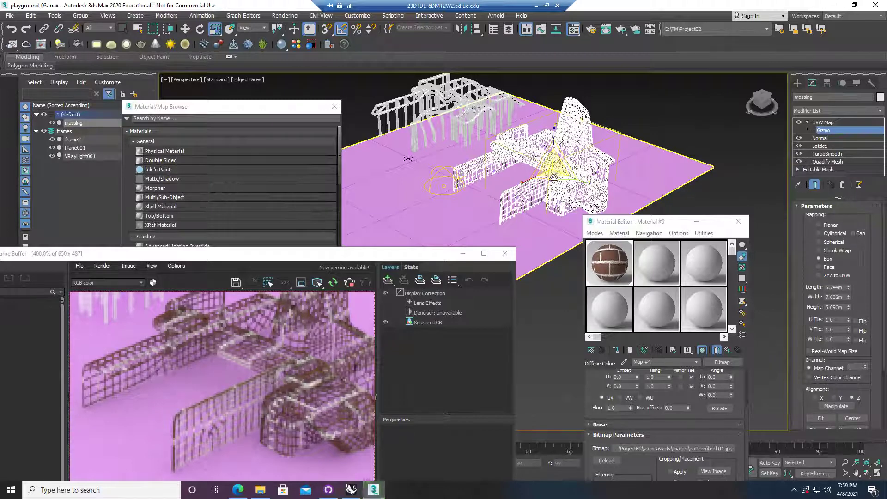
pyautogui.moveTo(554, 177); pyautogui.dragTo(547, 182)
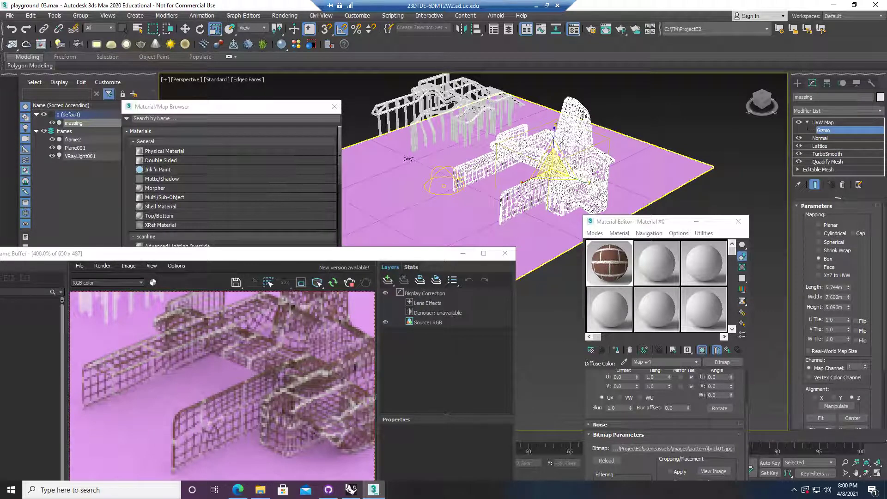
# Select the UVW Map Length field for editing.
pyautogui.click(836, 287)
pyautogui.click(836, 307)
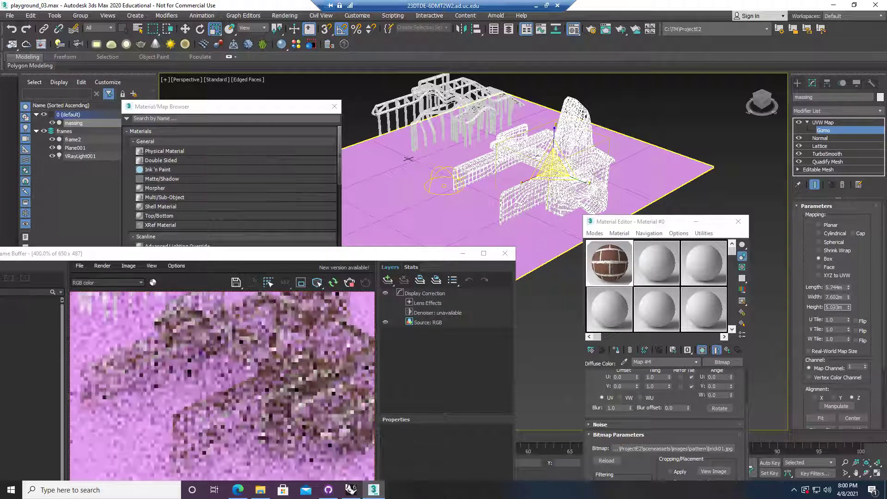
pyautogui.press('Tab')
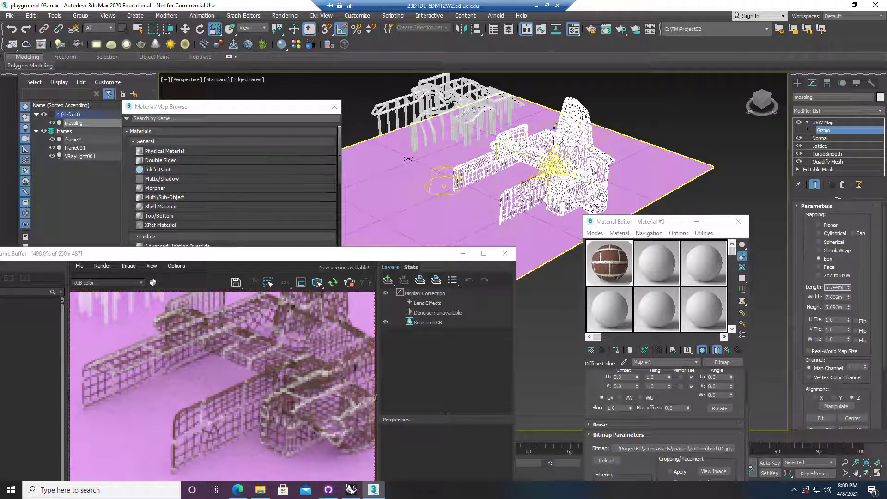
# Set the UVW Map Length, Width and Height all to 2.0m.
pyautogui.write('2.0m')
pyautogui.click(835, 296)
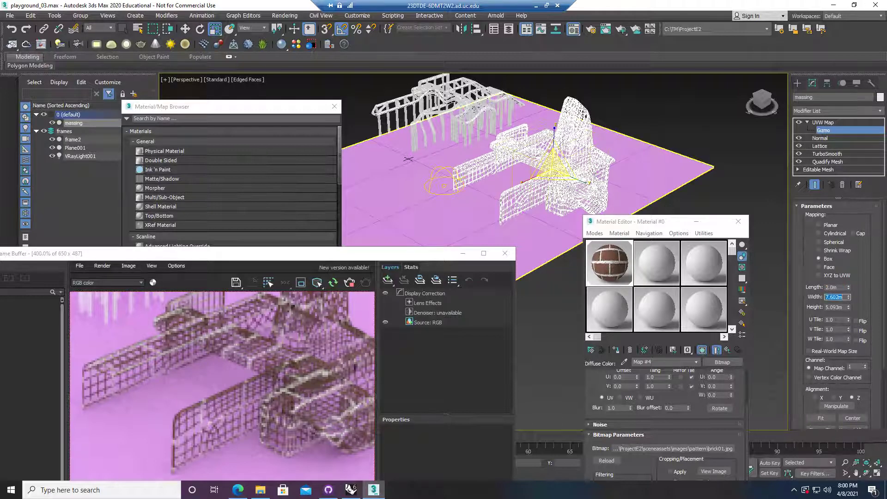
pyautogui.write('2')
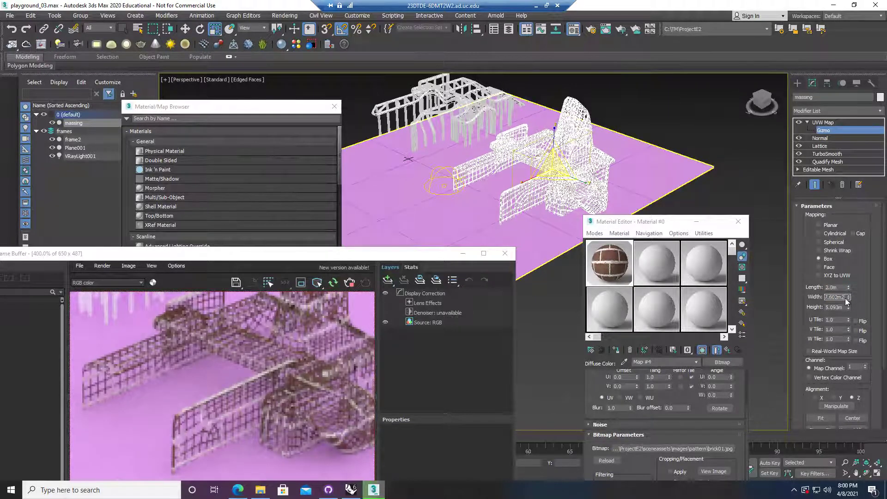
pyautogui.write('2')
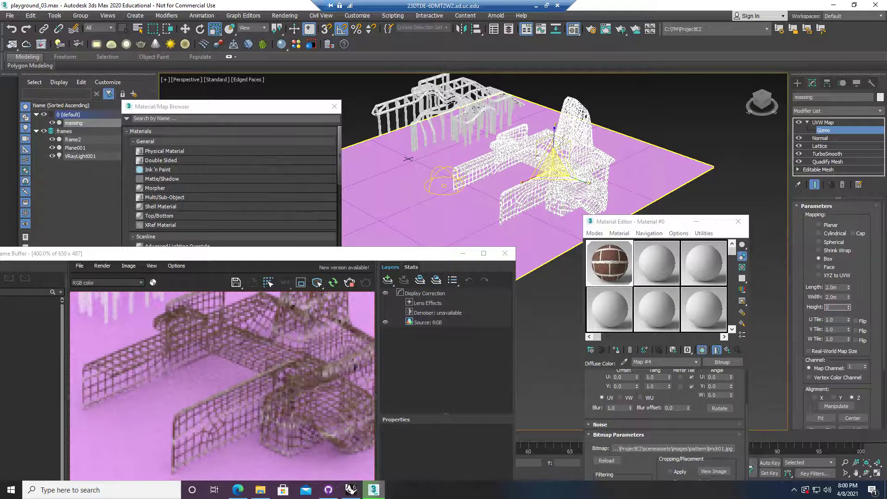
pyautogui.write('2')
pyautogui.hotkey('shift', 'Tab')
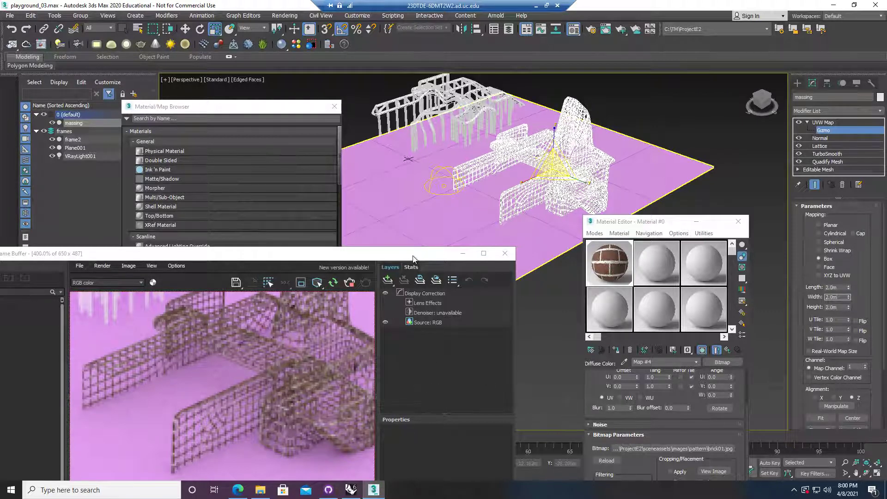
pyautogui.moveTo(412, 258); pyautogui.dragTo(472, 209)
pyautogui.moveTo(666, 223); pyautogui.dragTo(685, 168)
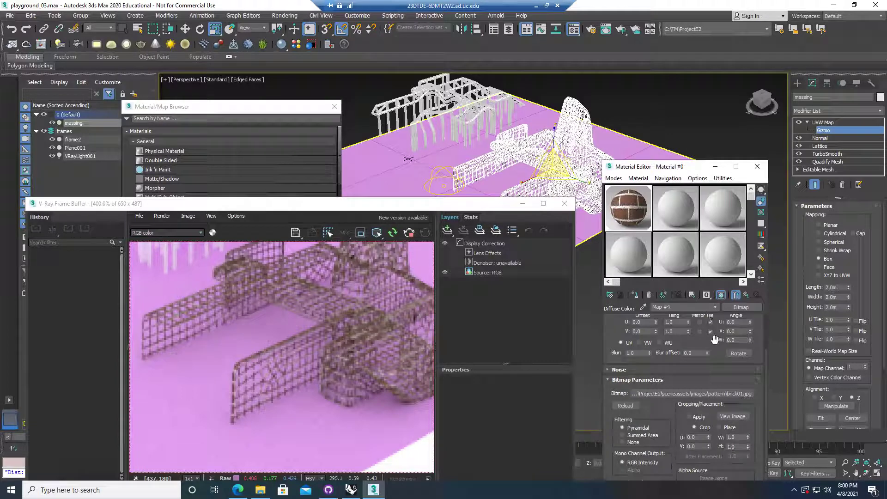
# Replace the diffuse bitmap with laminat1.jpg from the pattern folder.
pyautogui.click(715, 394)
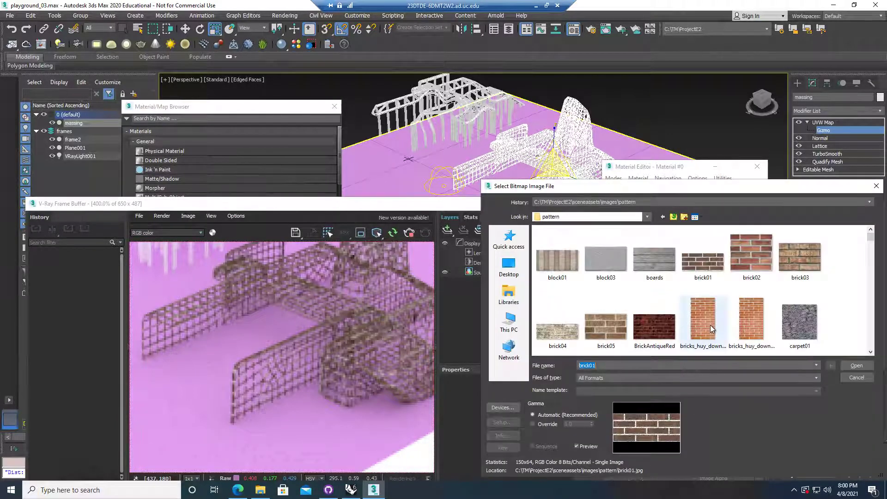
pyautogui.scroll(-2, 710, 326)
pyautogui.click(700, 318)
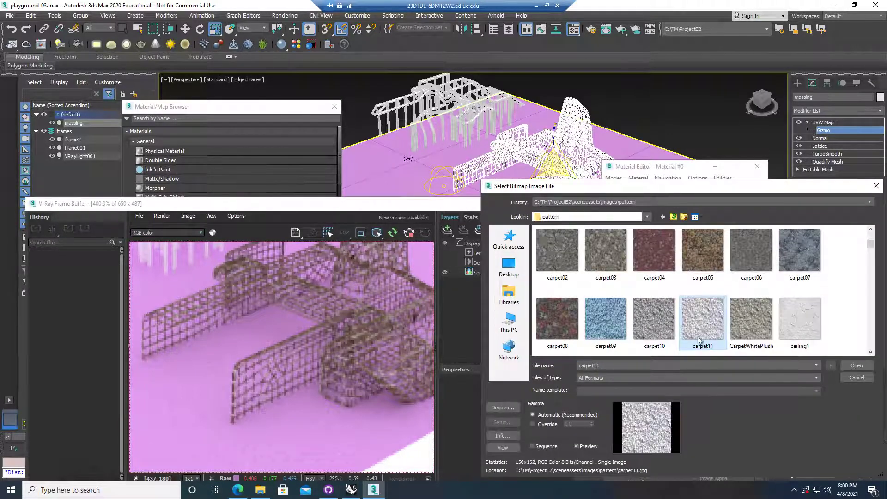
pyautogui.scroll(-2, 700, 333)
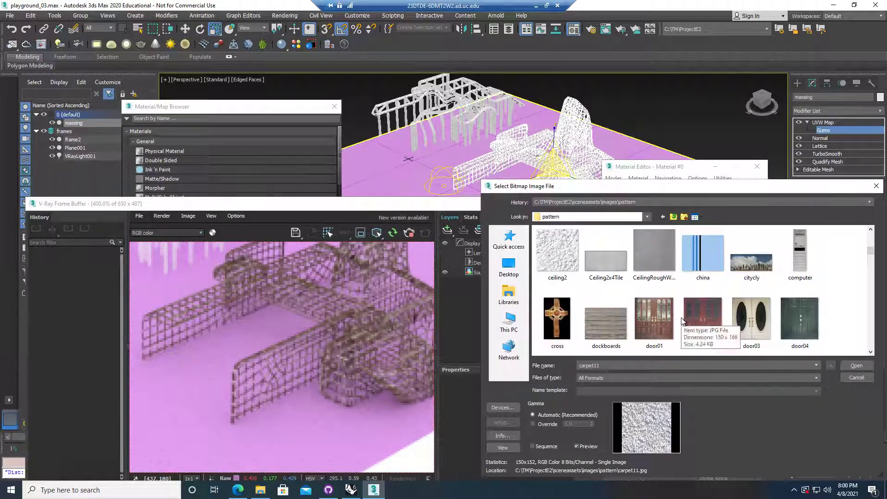
pyautogui.scroll(-1, 682, 321)
pyautogui.scroll(-1, 683, 321)
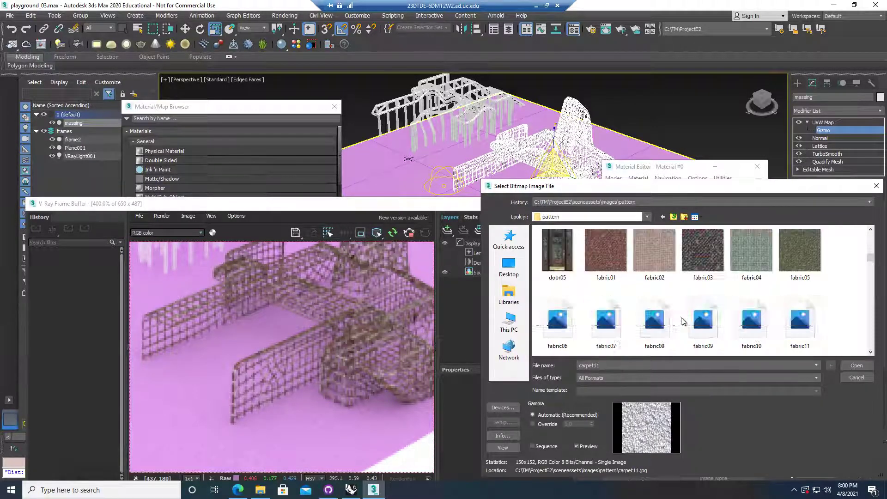
pyautogui.scroll(-2, 683, 320)
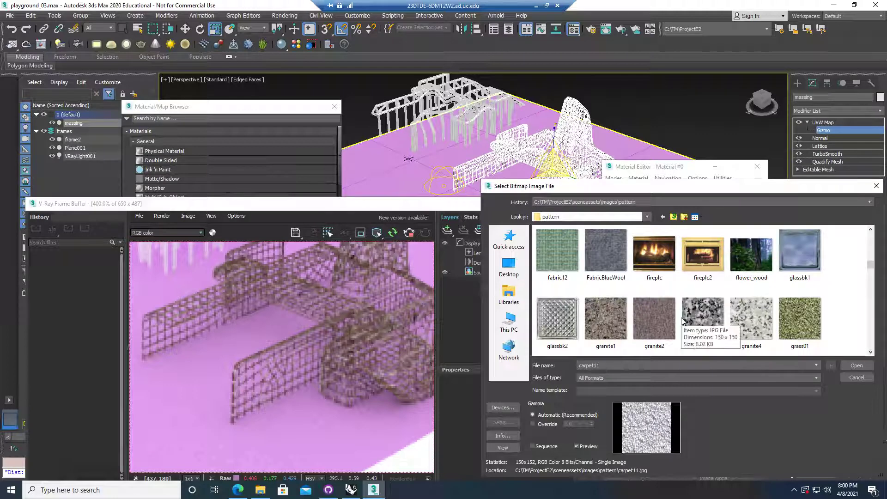
pyautogui.scroll(-1, 704, 318)
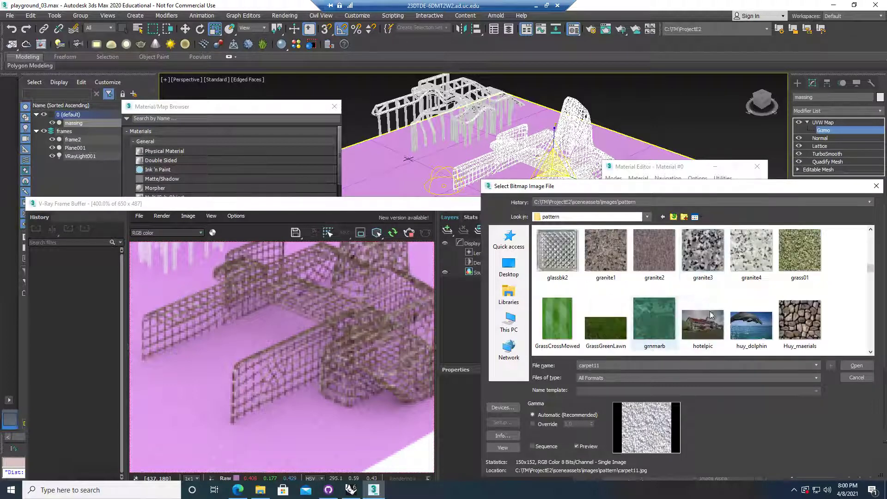
pyautogui.scroll(-1, 700, 303)
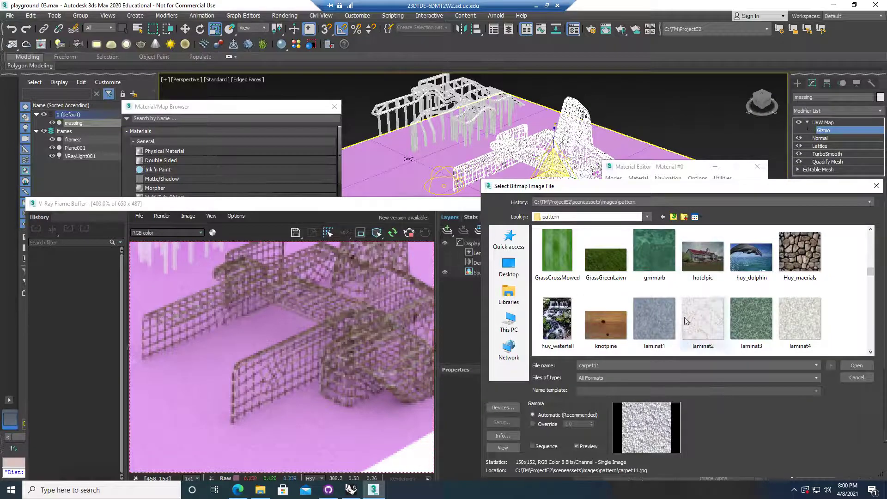
pyautogui.click(654, 319)
pyautogui.click(857, 365)
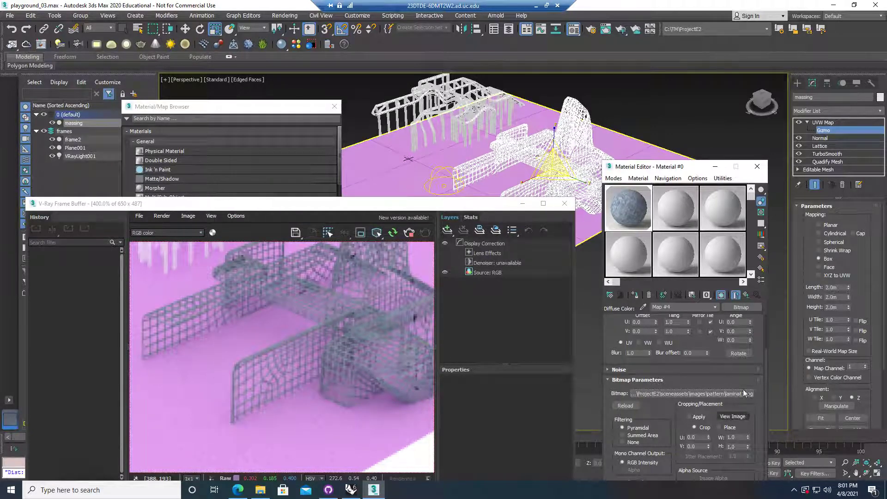
# Return to Material #0 and clear the laminat1 map from Diffuse Color.
pyautogui.click(744, 295)
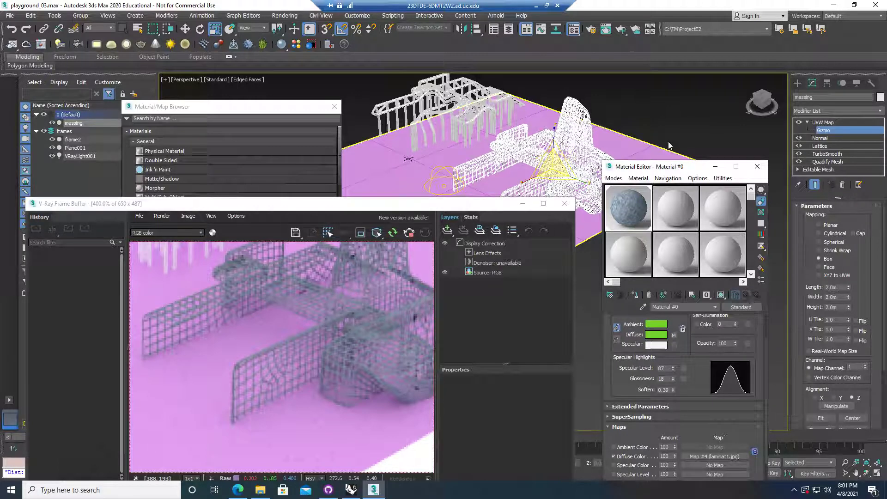
pyautogui.moveTo(676, 169); pyautogui.dragTo(665, 120)
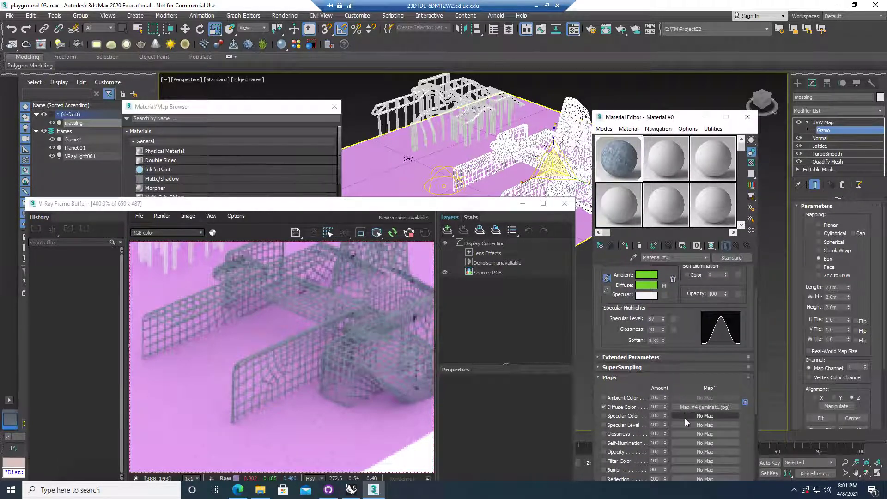
pyautogui.moveTo(685, 415); pyautogui.dragTo(688, 404)
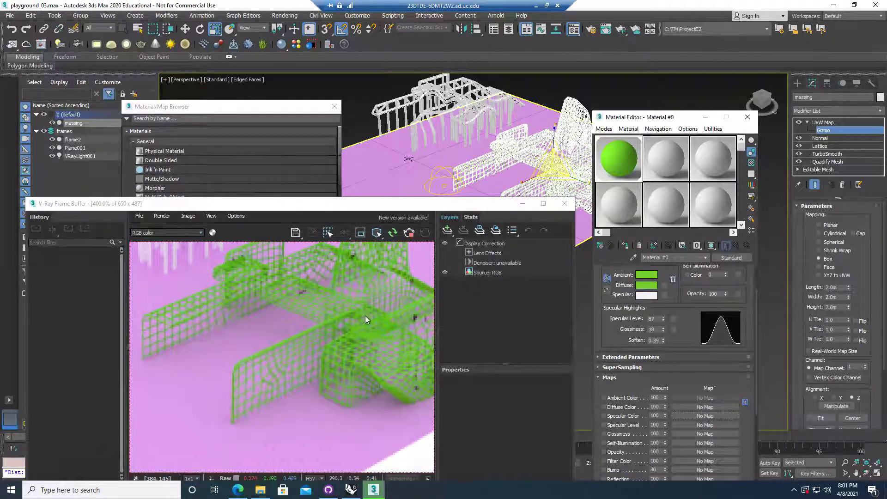
pyautogui.scroll(3, 552, 161)
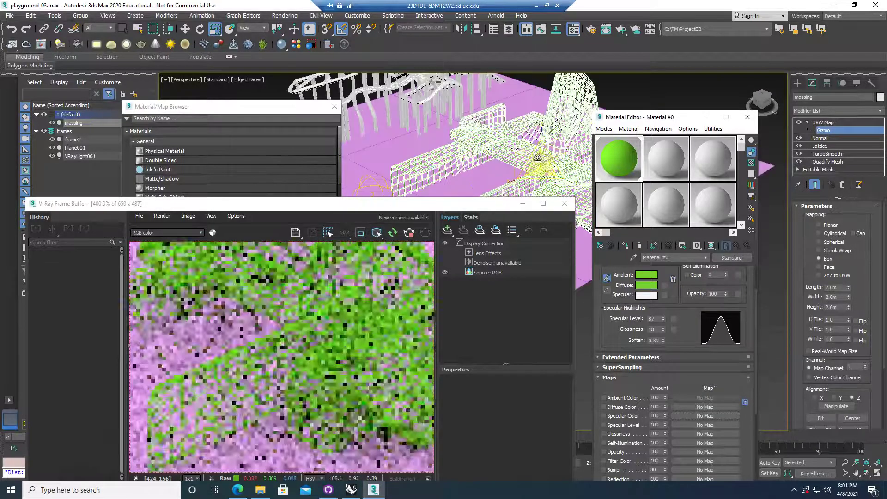
pyautogui.scroll(5, 540, 159)
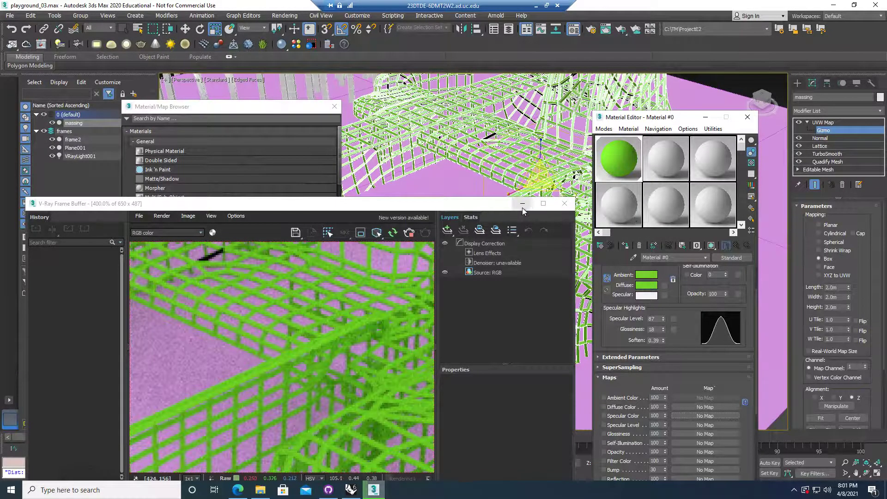
pyautogui.scroll(-4, 495, 144)
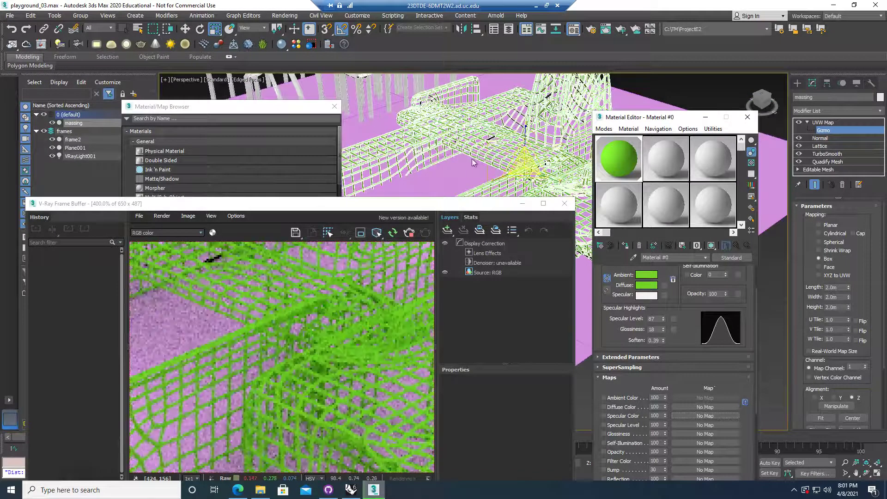
# Review the scene materials in the Material Browser, then rename the green material to framegreen.
pyautogui.scroll(-3, 498, 140)
pyautogui.scroll(5, 499, 148)
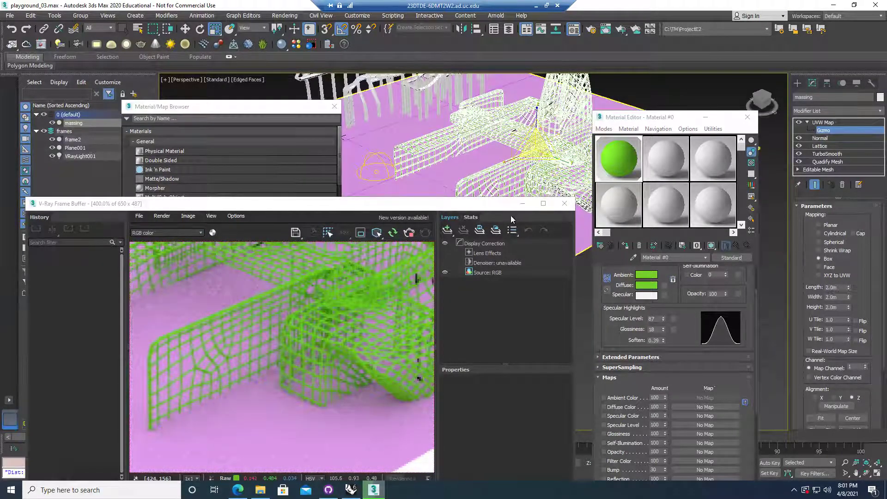
pyautogui.click(659, 163)
pyautogui.click(630, 166)
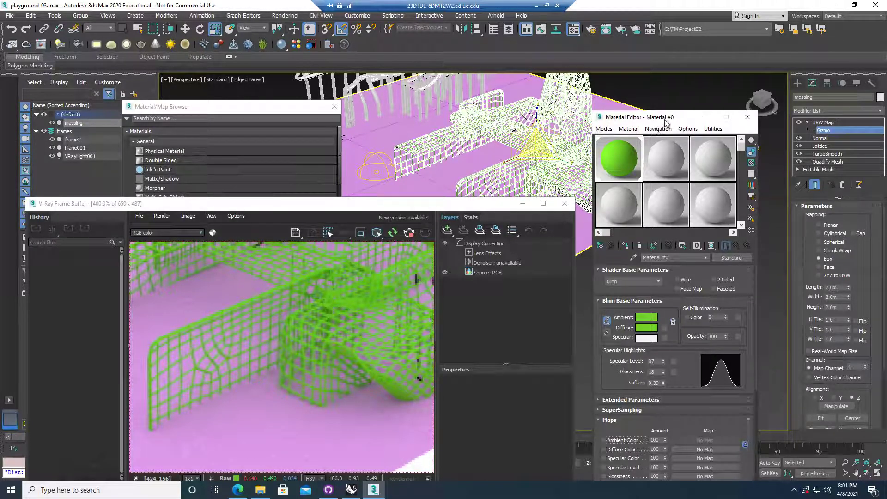
pyautogui.moveTo(666, 121); pyautogui.dragTo(671, 104)
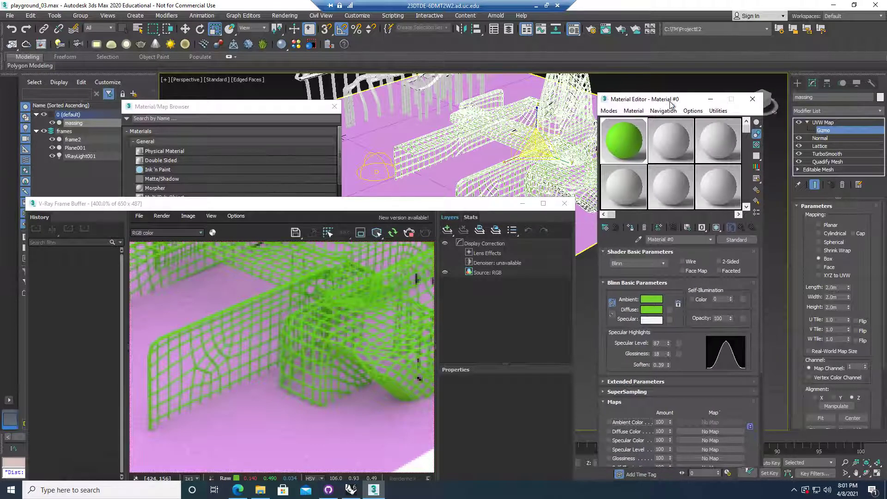
pyautogui.click(607, 228)
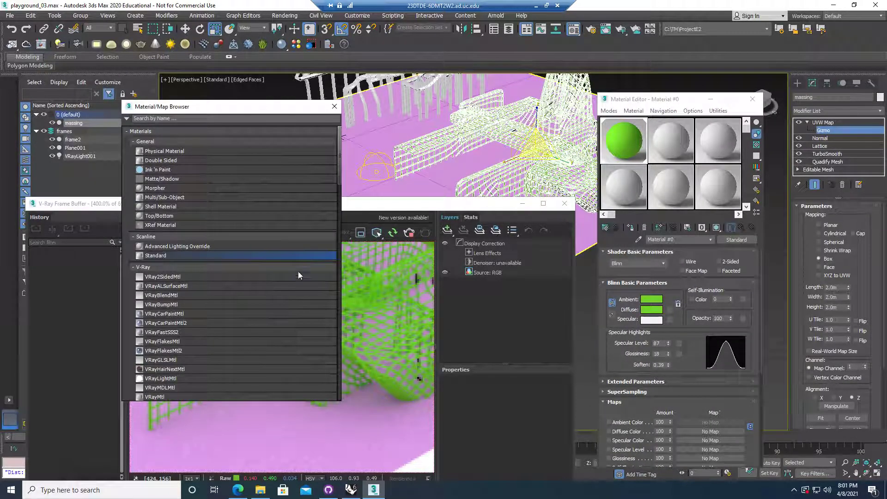
pyautogui.moveTo(340, 178); pyautogui.dragTo(332, 393)
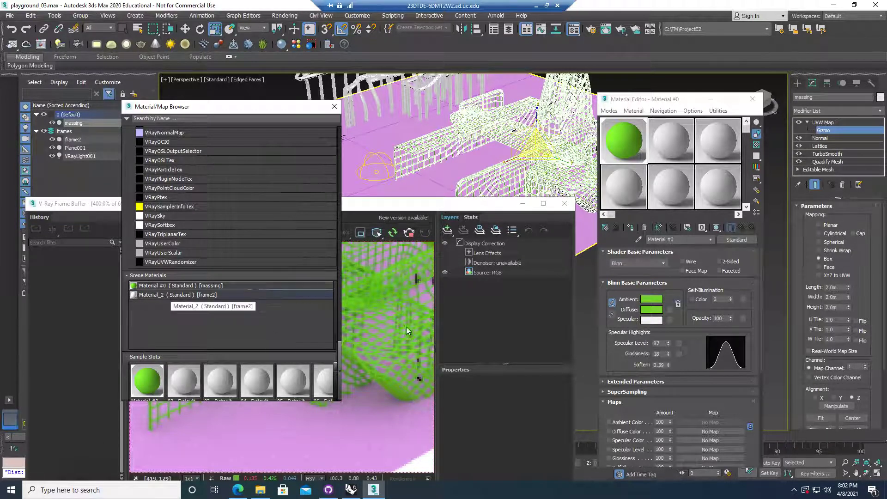
pyautogui.click(334, 106)
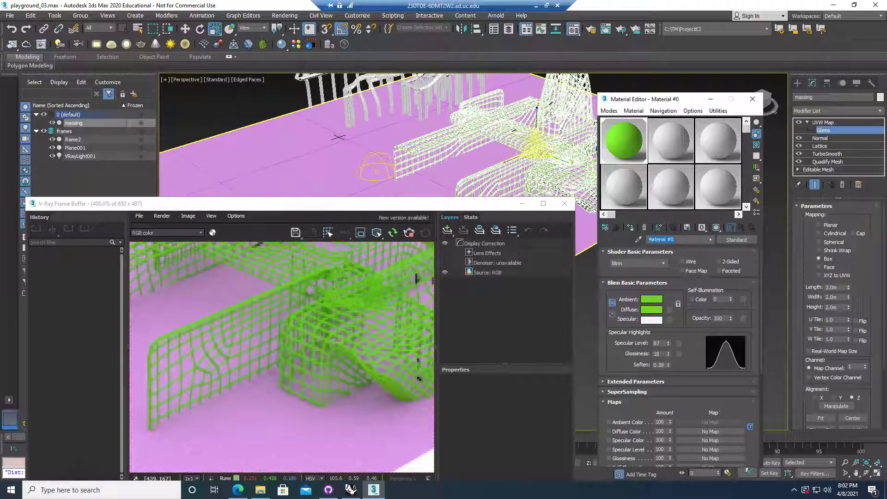
pyautogui.write('framegreen')
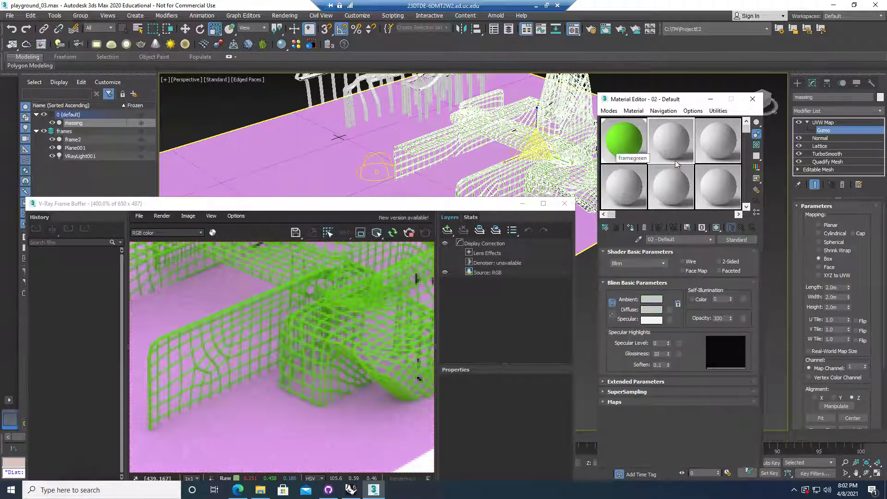
# Turn the second Material Editor sample slot into a new VRayMtl, Material #1.
pyautogui.click(667, 148)
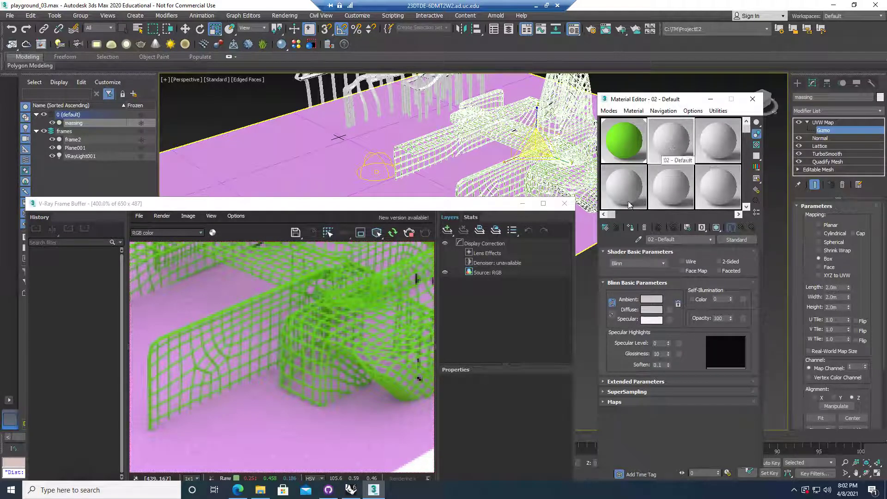
pyautogui.click(606, 229)
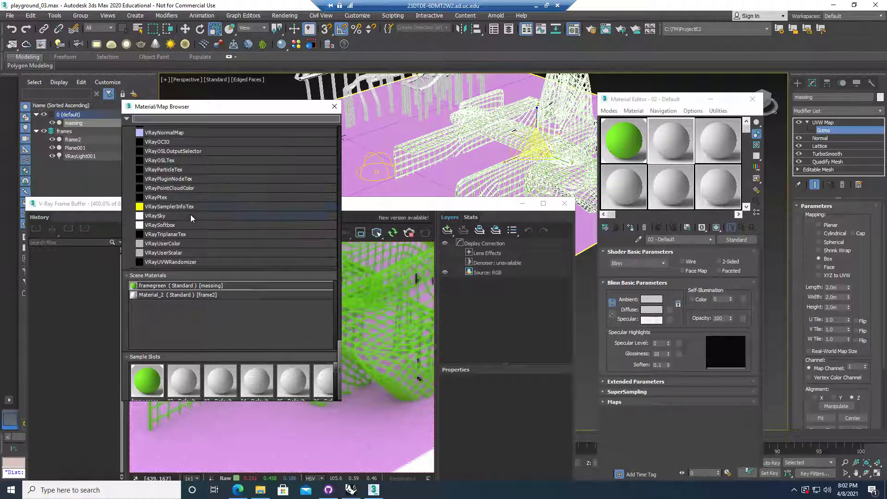
pyautogui.scroll(7, 211, 207)
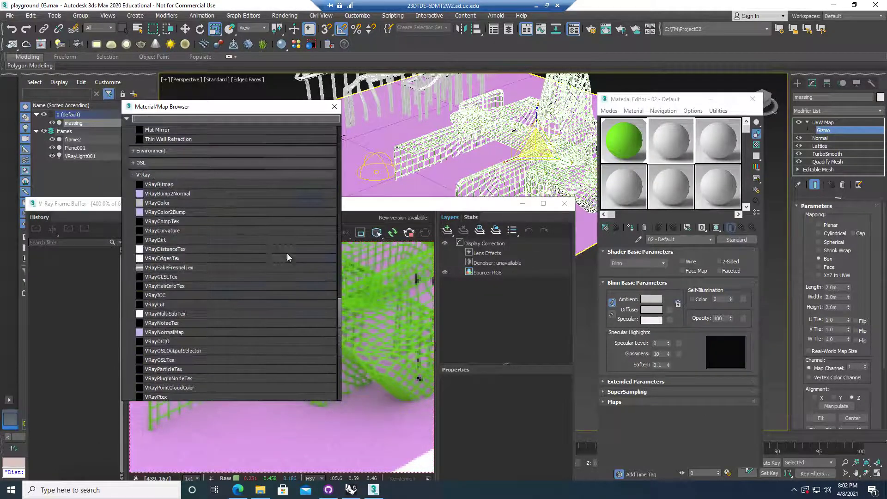
pyautogui.moveTo(340, 301); pyautogui.dragTo(338, 168)
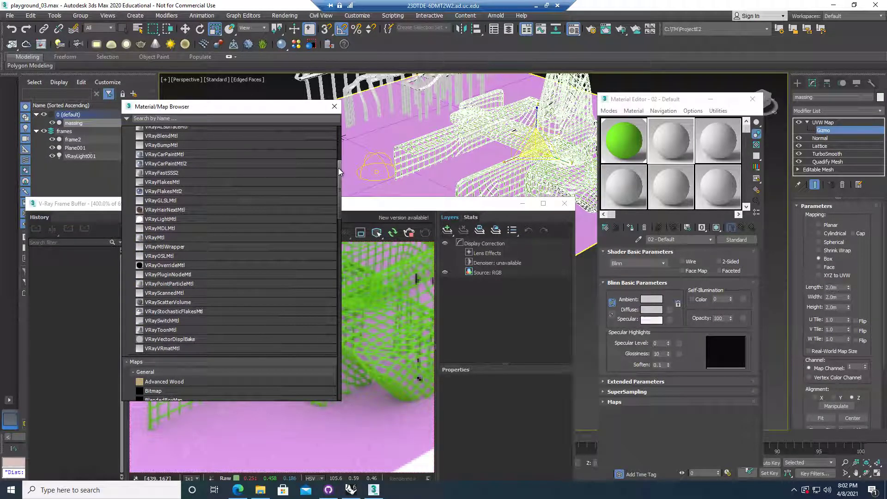
pyautogui.moveTo(339, 167); pyautogui.dragTo(338, 162)
pyautogui.scroll(2, 167, 281)
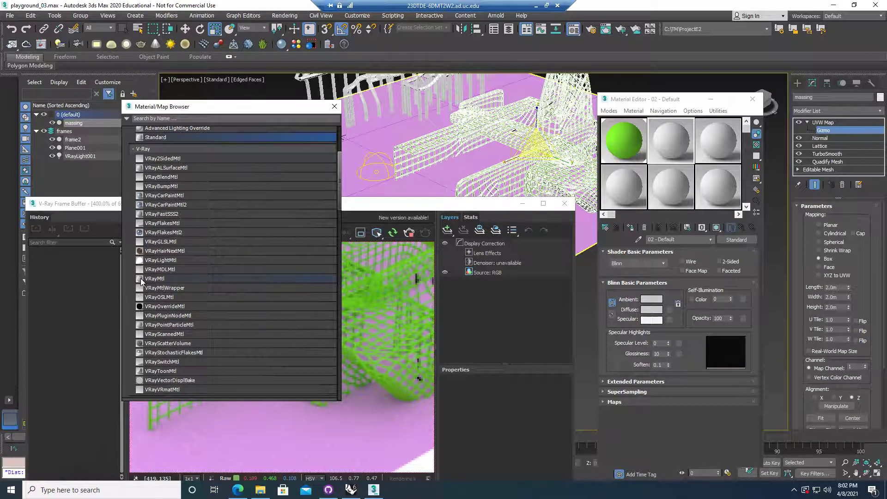
pyautogui.click(140, 279)
pyautogui.doubleClick(163, 279)
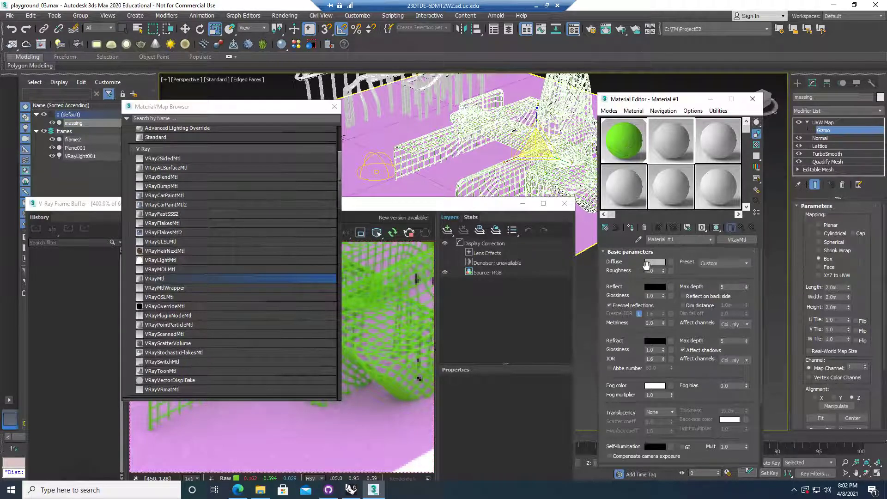
# Give Material #1 a deep, saturated blue diffuse colour.
pyautogui.click(654, 262)
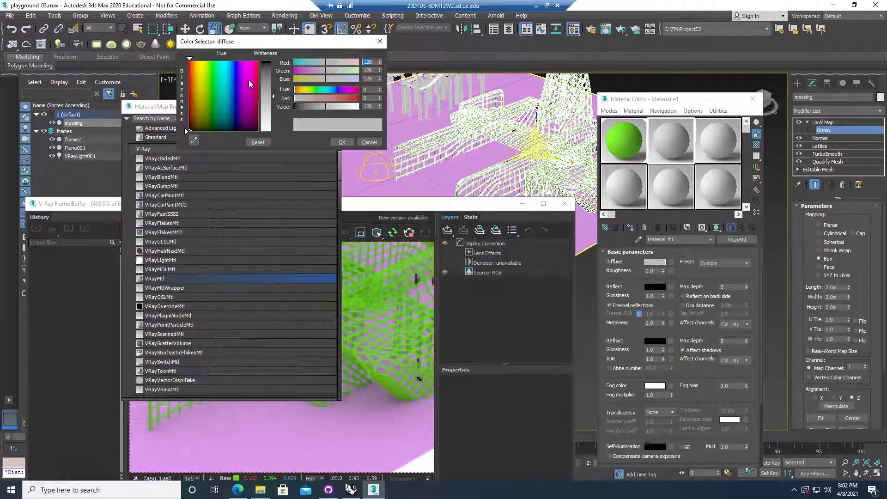
pyautogui.click(232, 78)
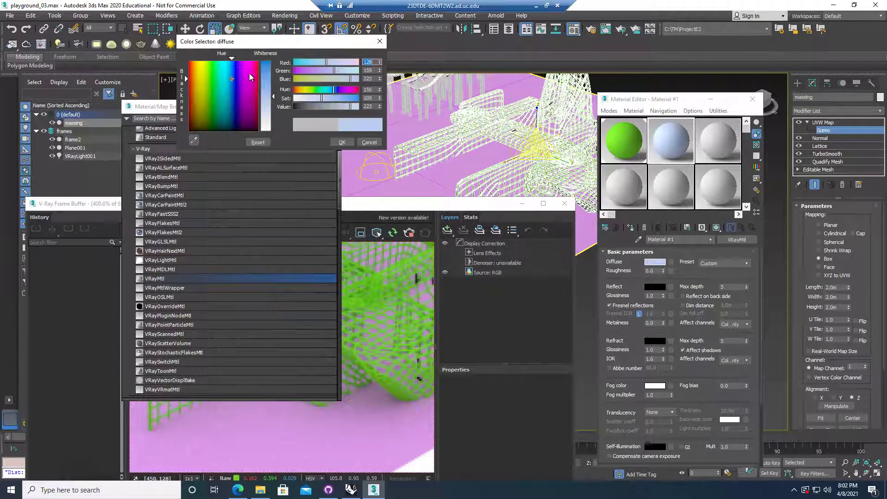
pyautogui.click(265, 73)
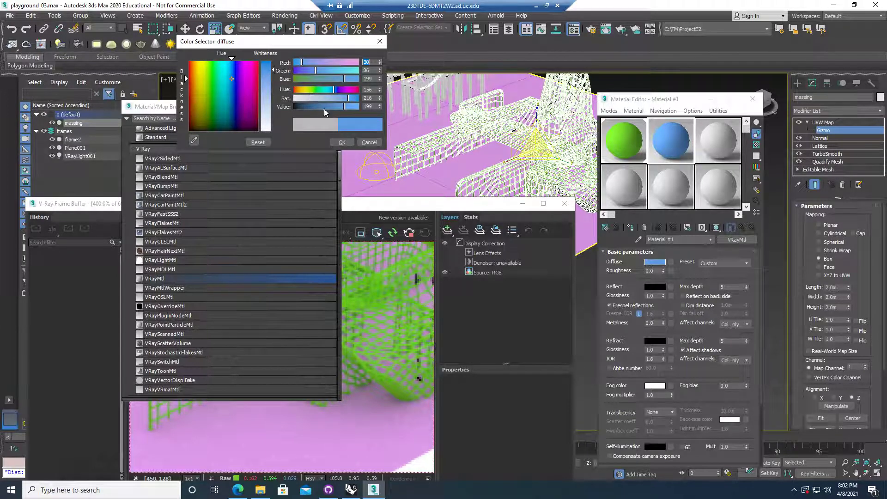
pyautogui.click(342, 142)
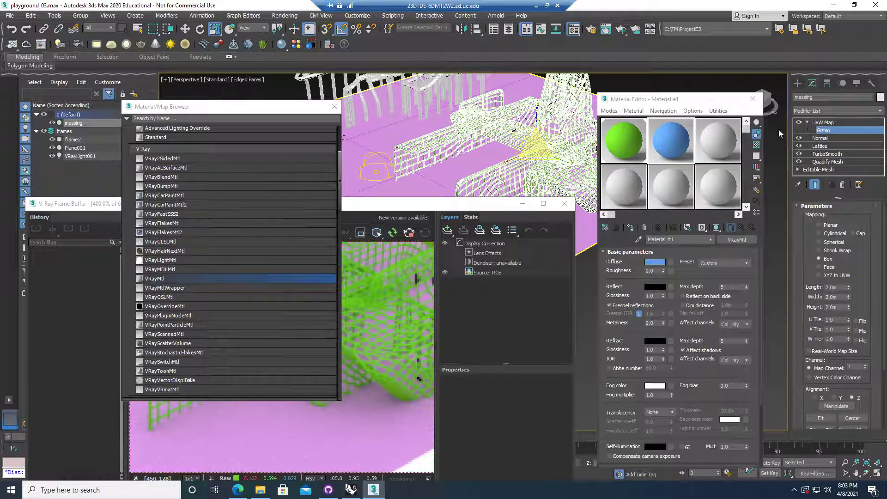
# Select the ground plane Plane001 and assign the blue Material #1 to it.
pyautogui.click(810, 124)
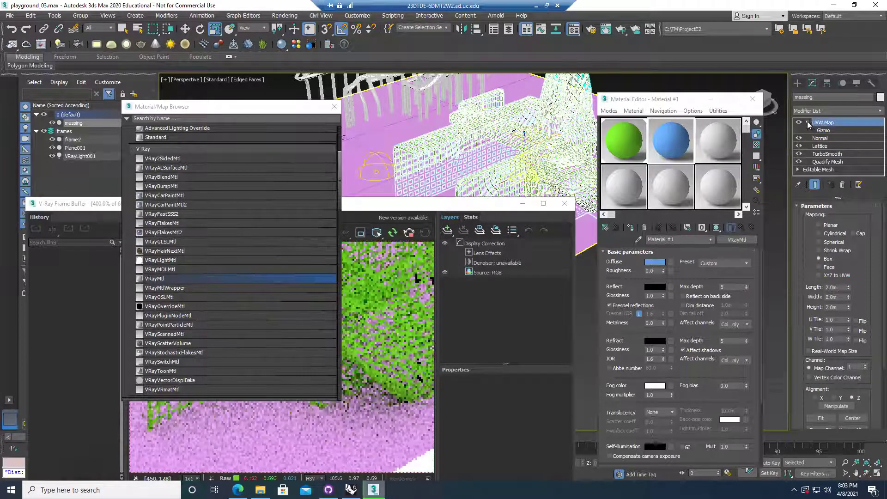
pyautogui.click(808, 122)
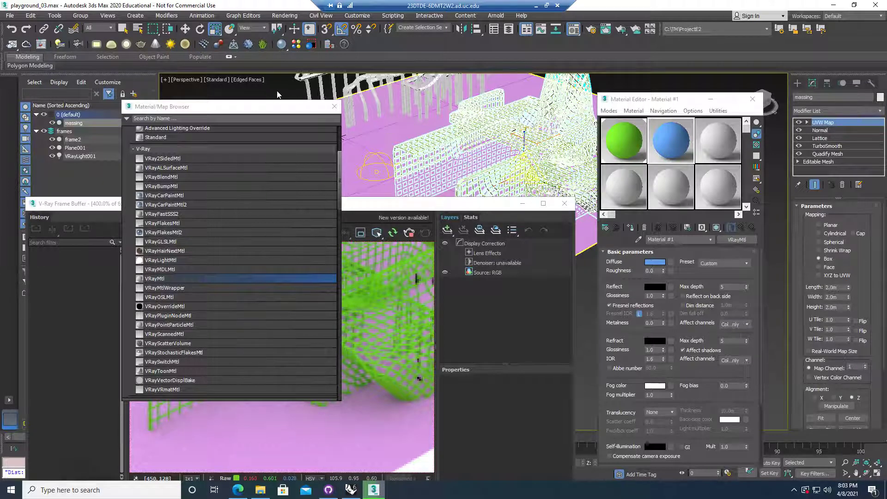
pyautogui.click(393, 119)
pyautogui.click(396, 119)
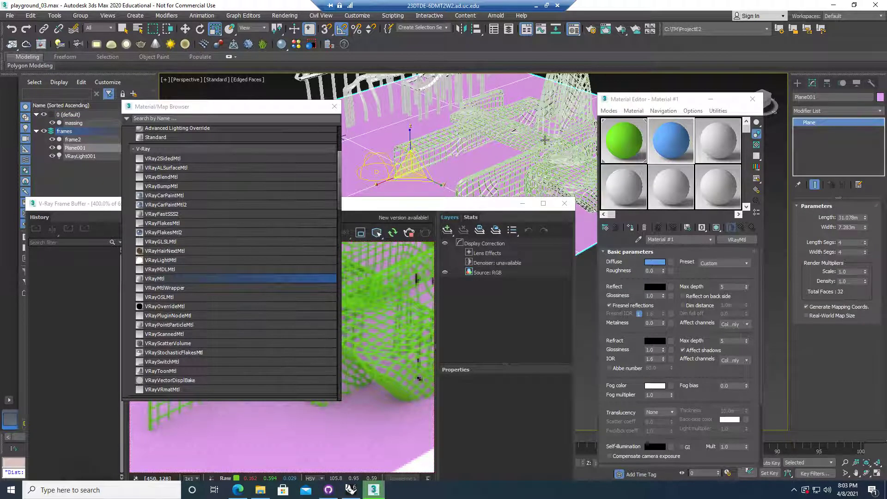
pyautogui.click(631, 228)
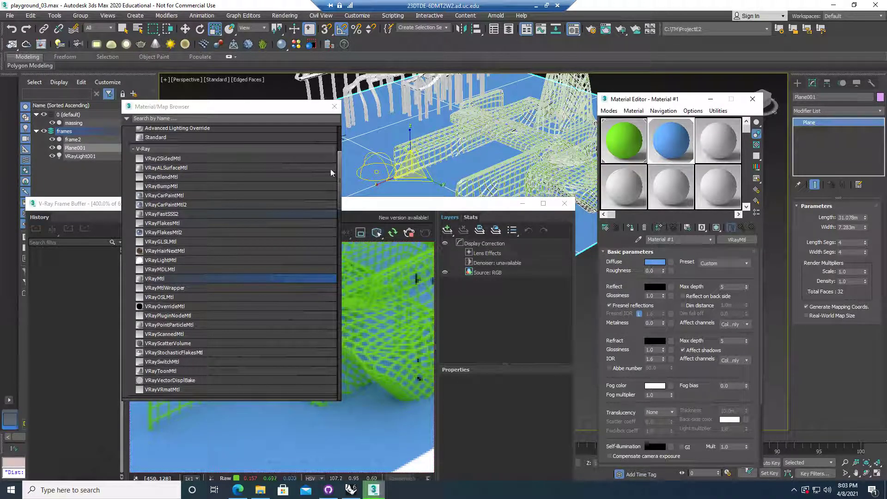
pyautogui.click(334, 106)
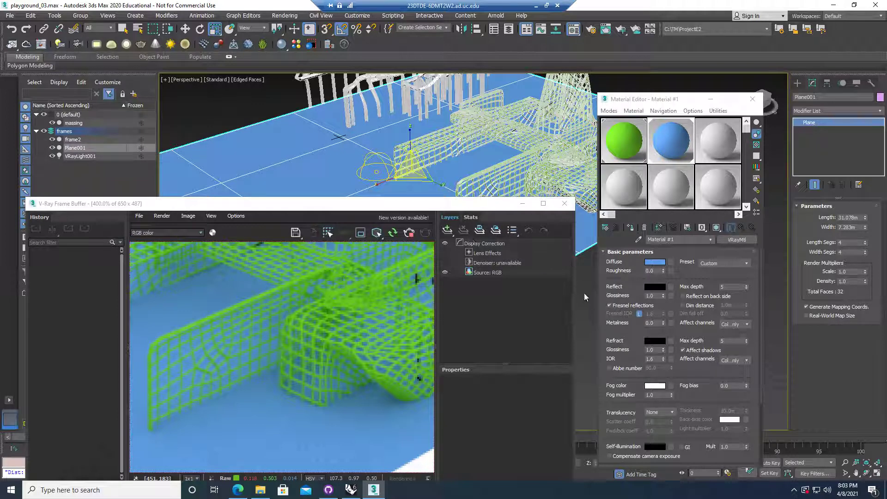
# Set Material #1's reflection colour to mid-grey 144/144/144.
pyautogui.click(655, 288)
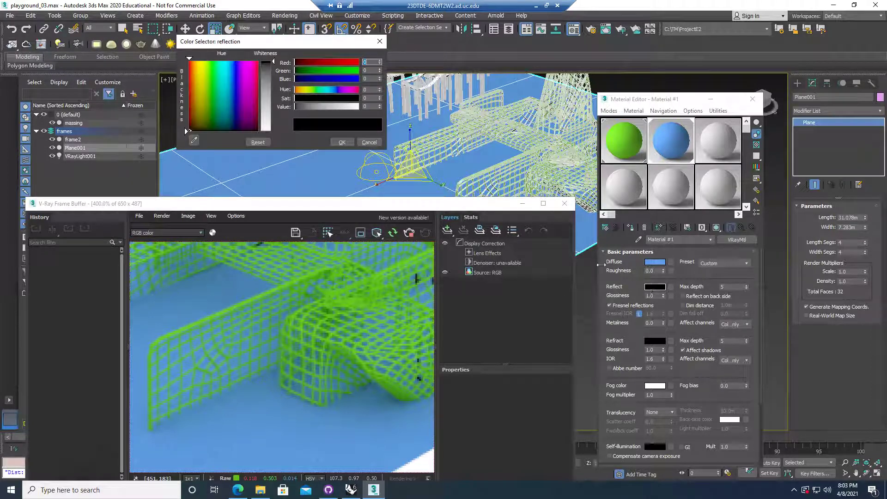
pyautogui.moveTo(273, 61); pyautogui.dragTo(270, 113)
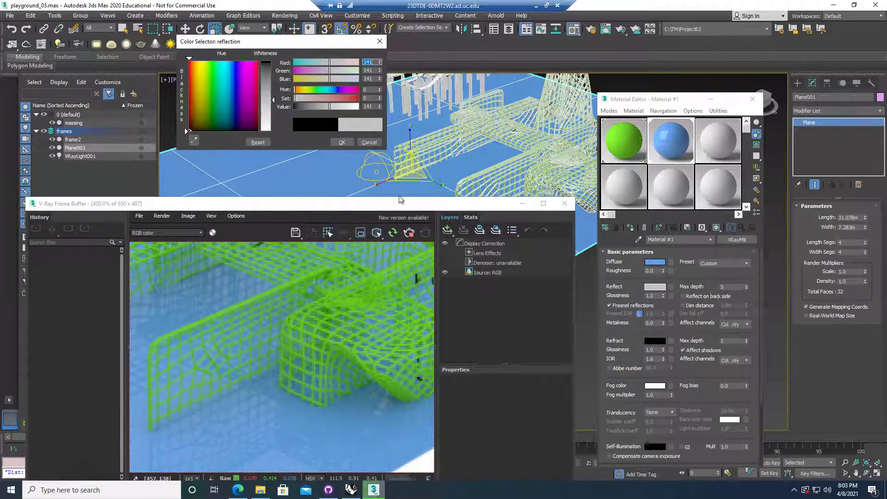
pyautogui.moveTo(273, 99); pyautogui.dragTo(273, 121)
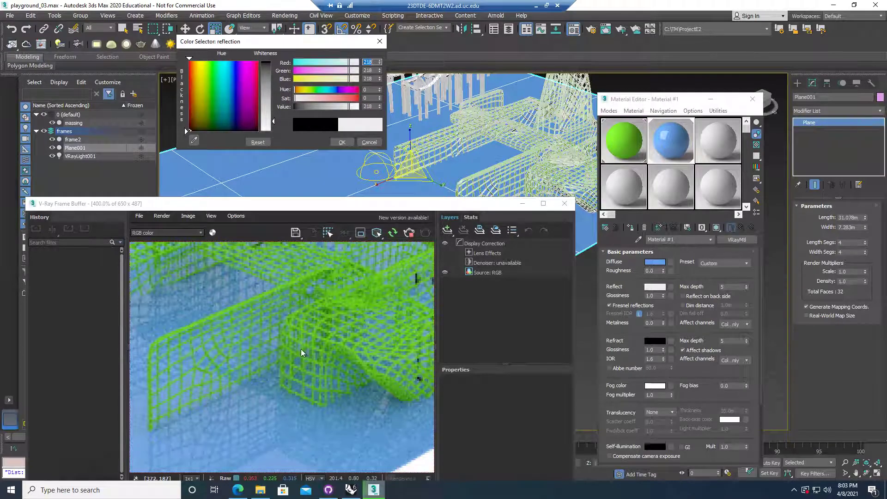
pyautogui.click(381, 42)
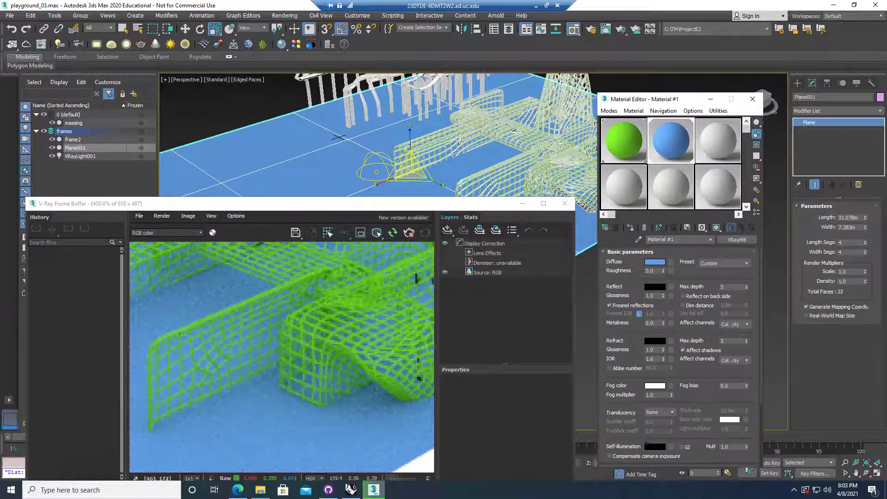
pyautogui.click(659, 288)
pyautogui.click(266, 100)
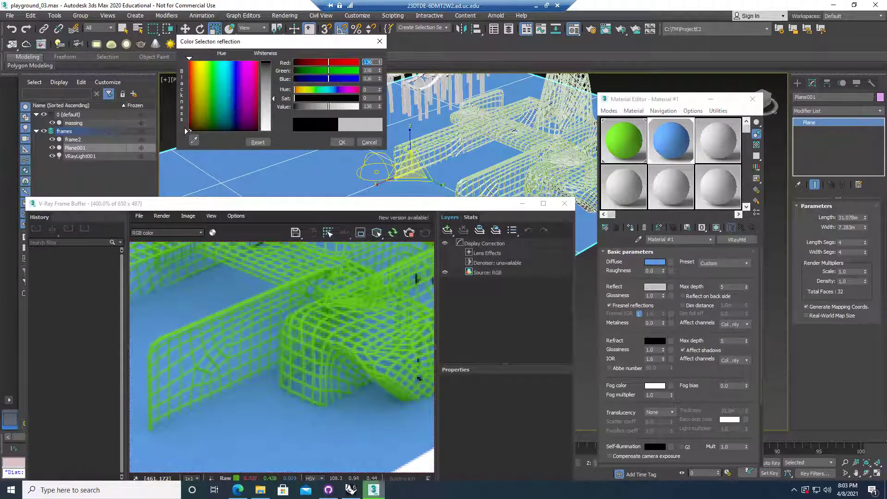
pyautogui.click(342, 143)
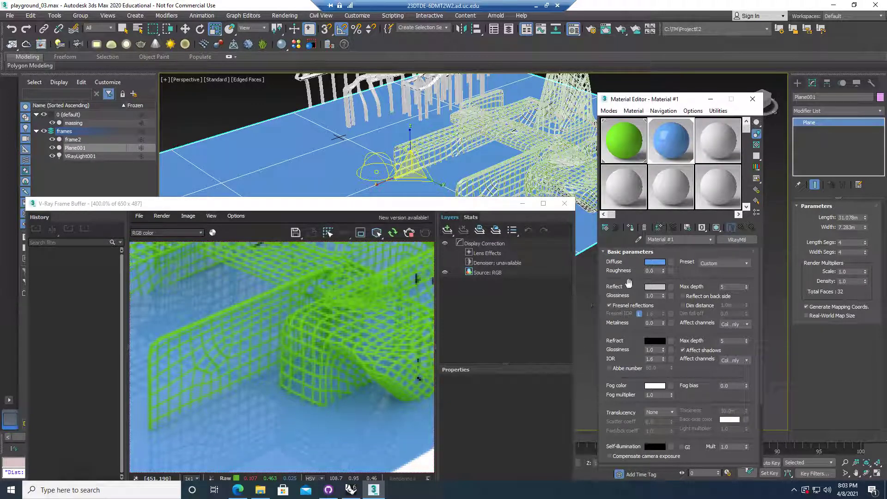
# Load the water01s.jpg image from the pattern folder as Material #1's diffuse bitmap.
pyautogui.click(671, 262)
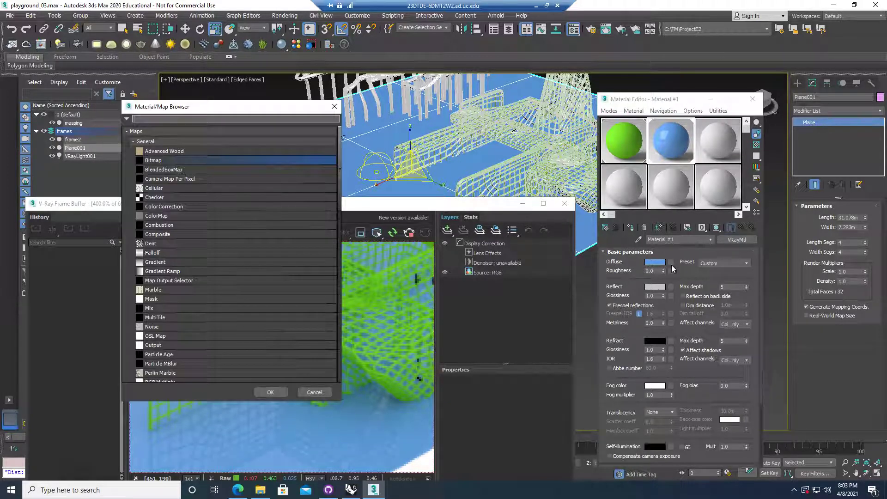
pyautogui.doubleClick(181, 160)
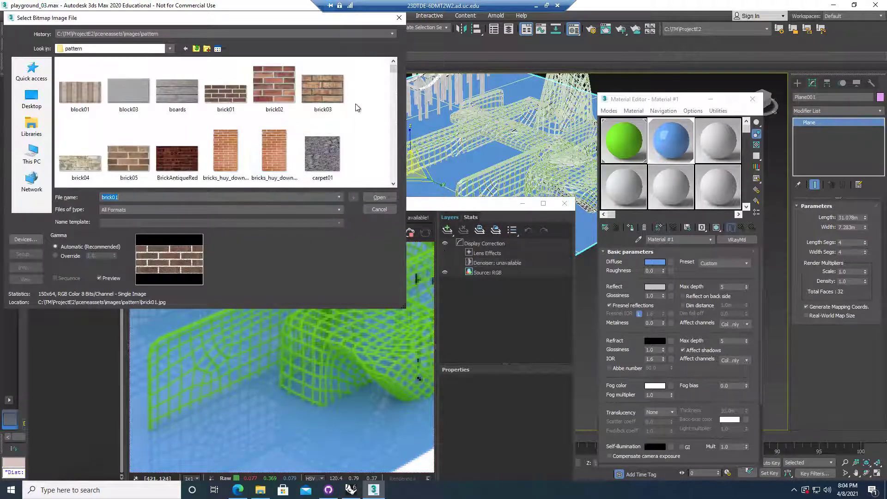
pyautogui.moveTo(392, 75); pyautogui.dragTo(392, 91)
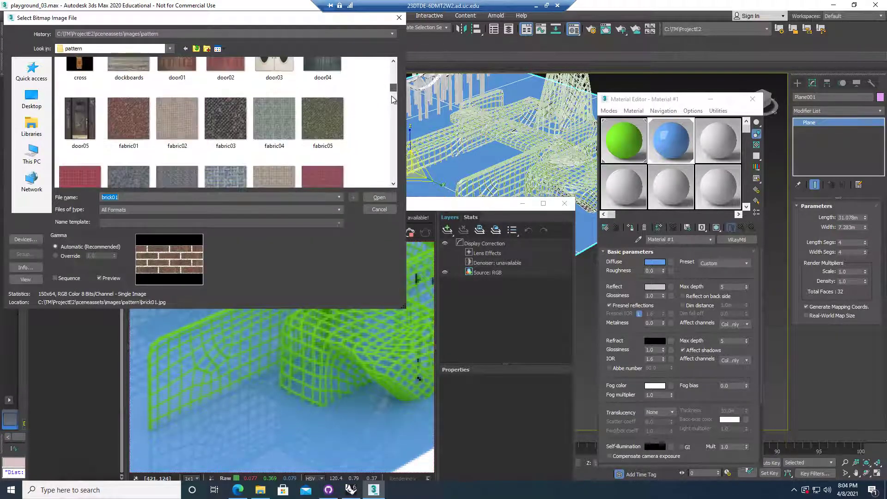
pyautogui.scroll(-5, 392, 99)
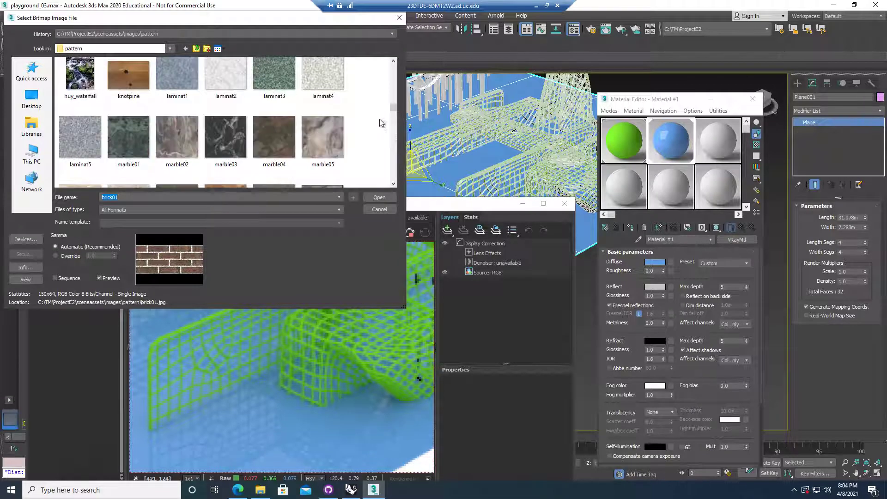
pyautogui.scroll(-4, 380, 139)
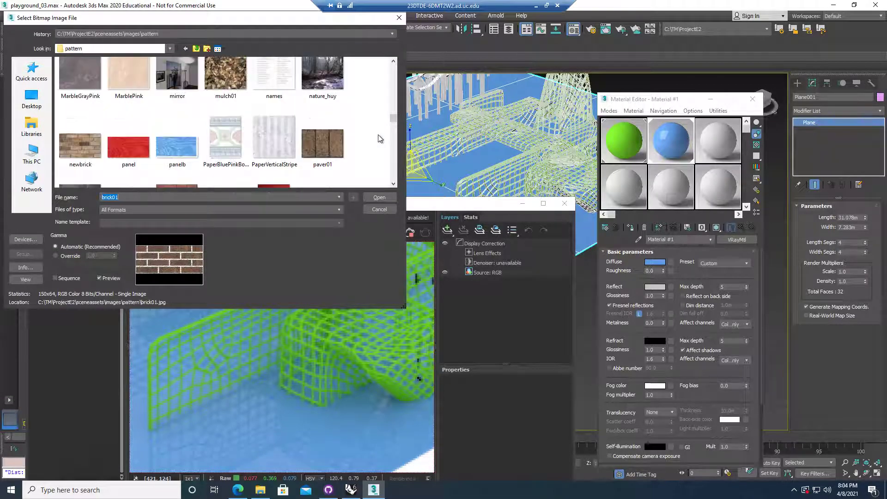
pyautogui.scroll(-3, 380, 139)
pyautogui.scroll(-2, 380, 139)
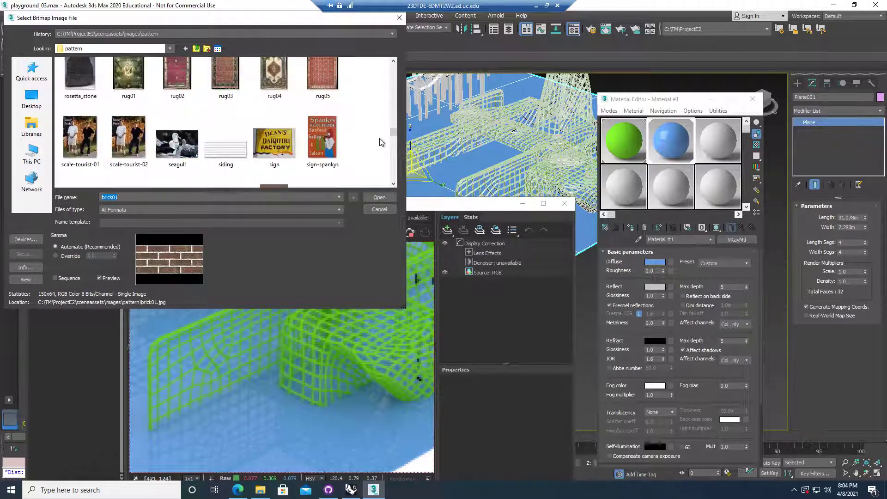
pyautogui.scroll(-2, 395, 138)
pyautogui.moveTo(396, 138); pyautogui.dragTo(391, 92)
pyautogui.scroll(3, 363, 118)
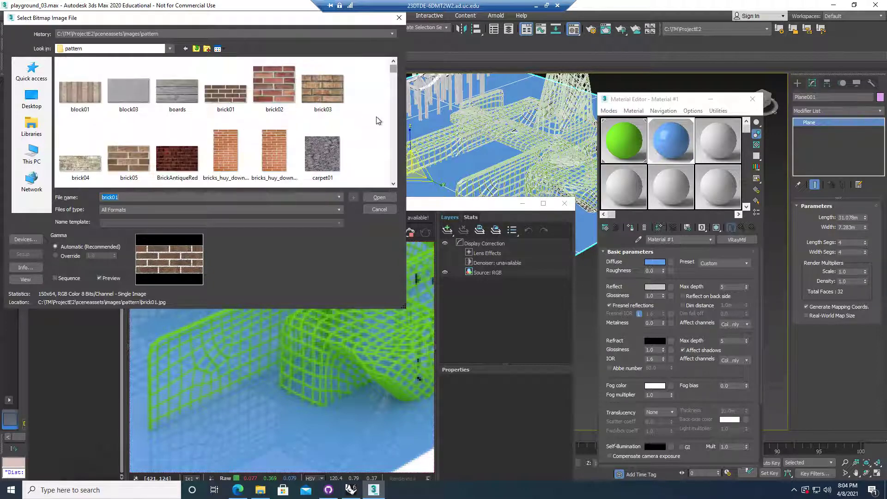
pyautogui.scroll(-3, 364, 138)
pyautogui.scroll(3, 363, 139)
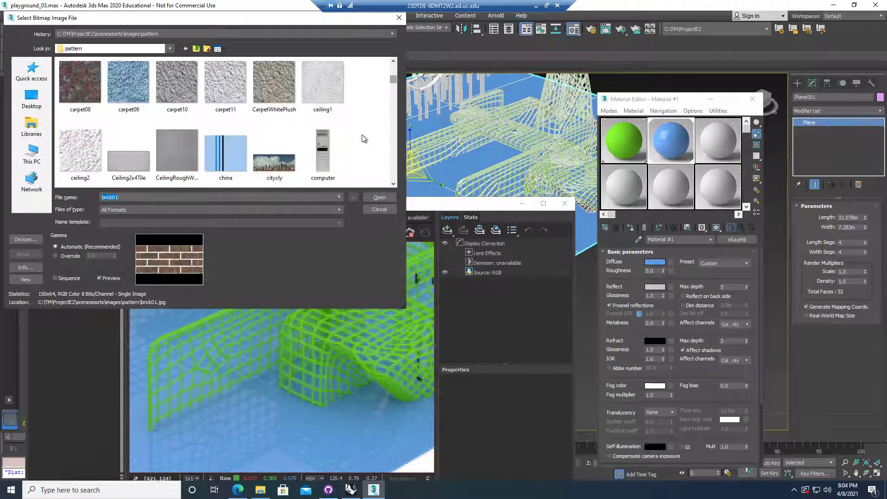
pyautogui.scroll(-3, 363, 139)
pyautogui.scroll(-8, 363, 139)
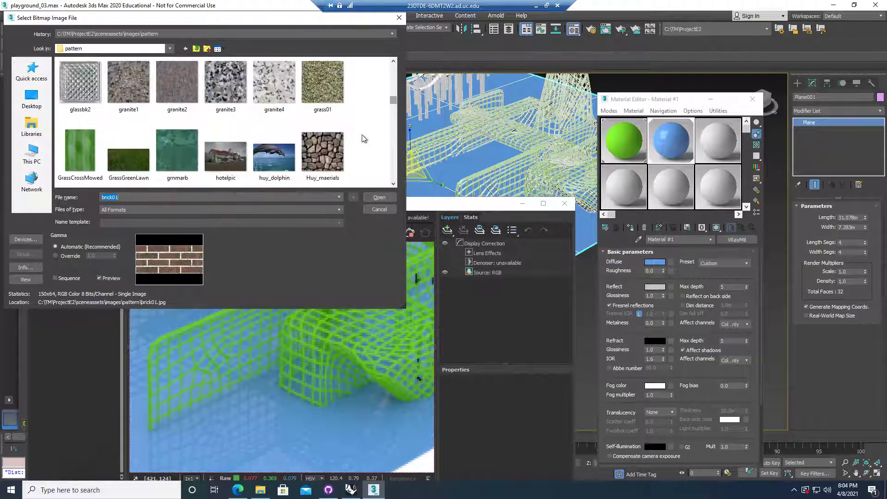
pyautogui.scroll(-6, 363, 139)
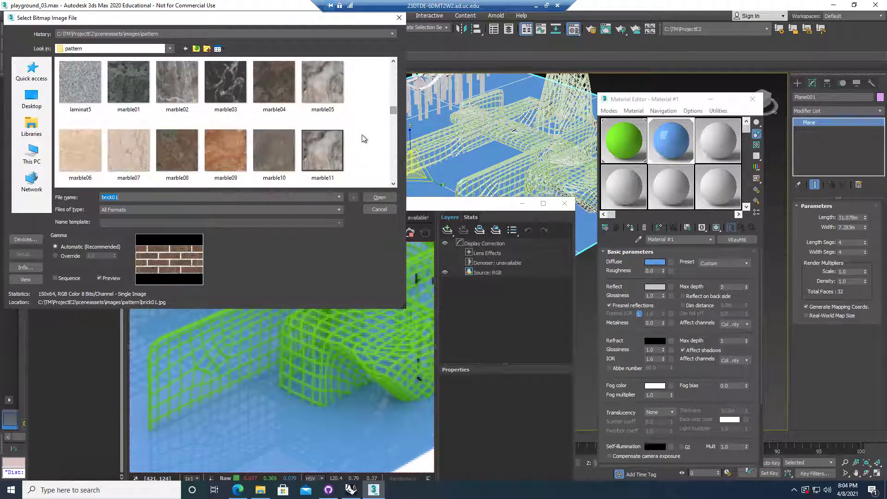
pyautogui.scroll(-6, 363, 139)
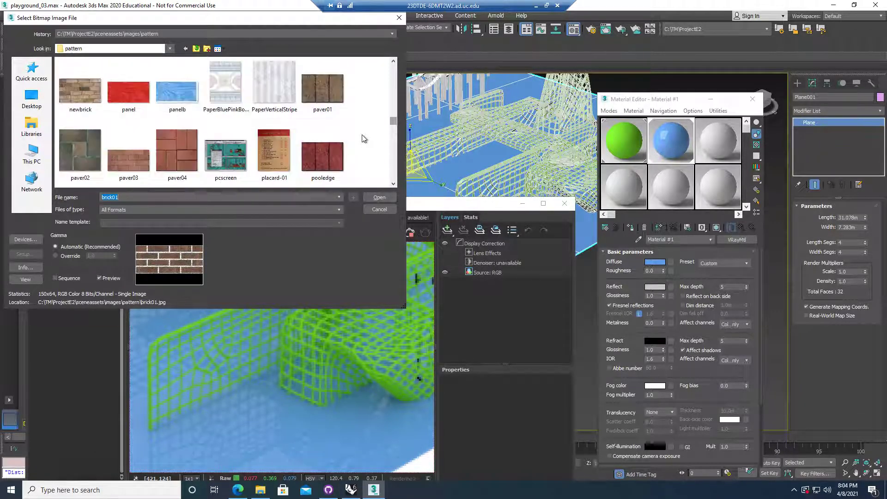
pyautogui.scroll(-6, 363, 138)
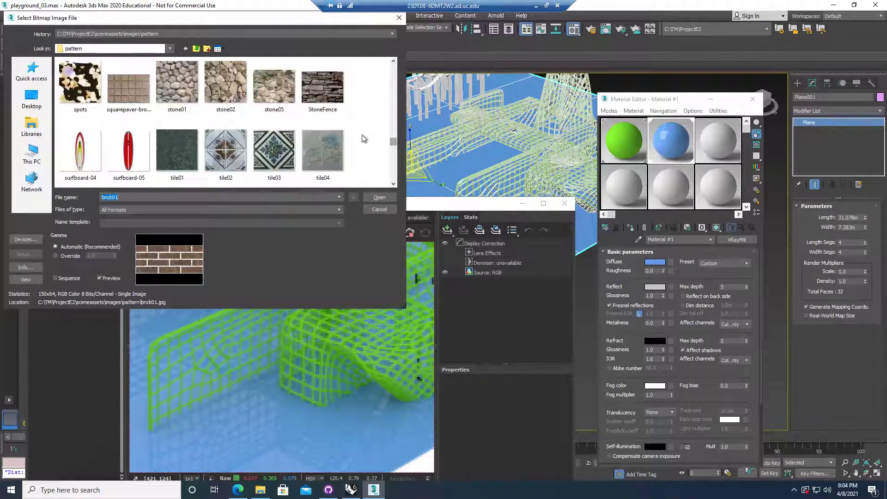
pyautogui.scroll(-5, 363, 138)
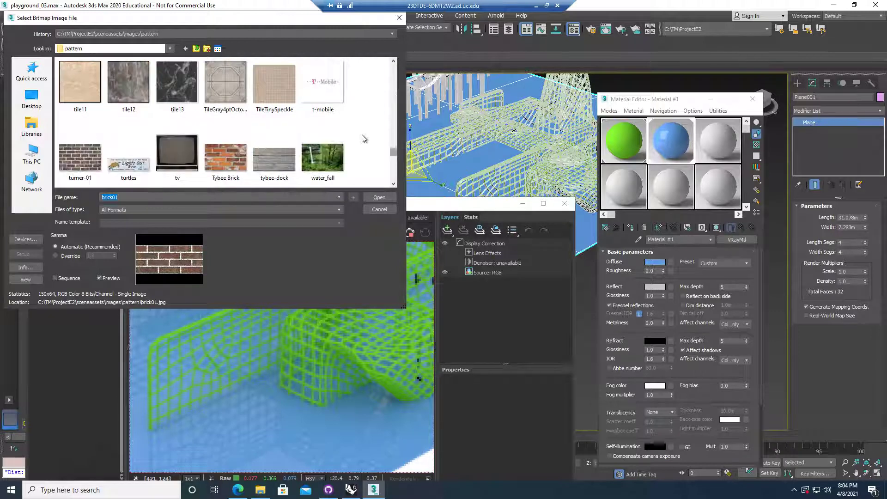
pyautogui.scroll(-2, 363, 139)
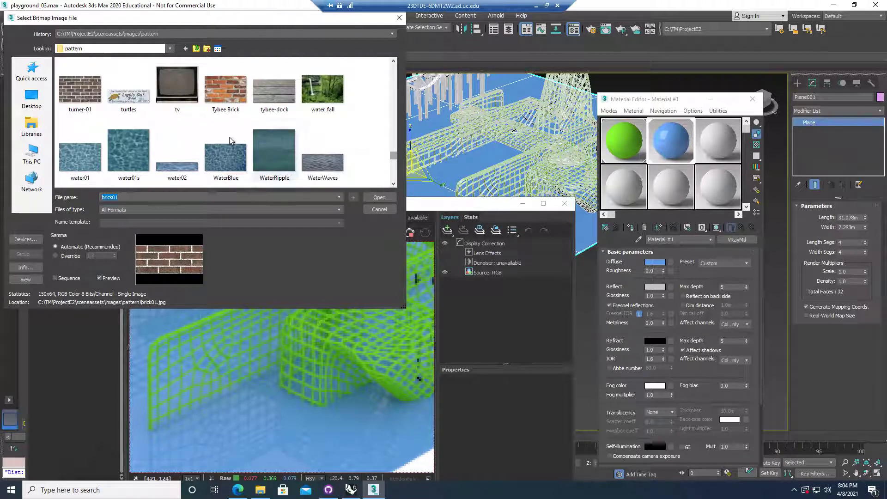
pyautogui.click(141, 155)
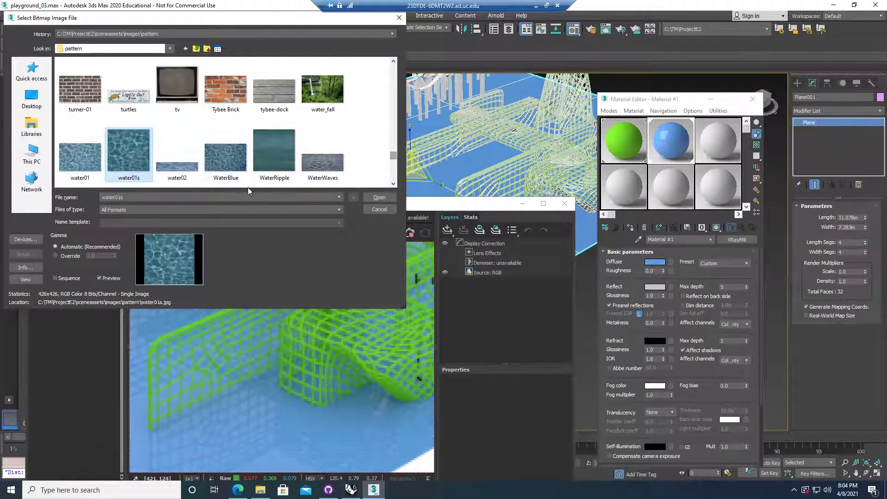
pyautogui.click(379, 198)
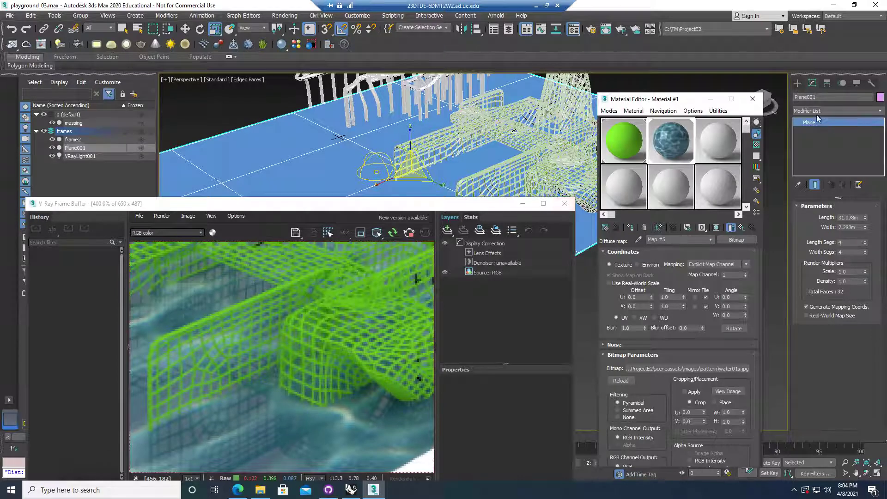
# Close the Material Editor and add a Planar UVW Map modifier to Plane001.
pyautogui.click(753, 101)
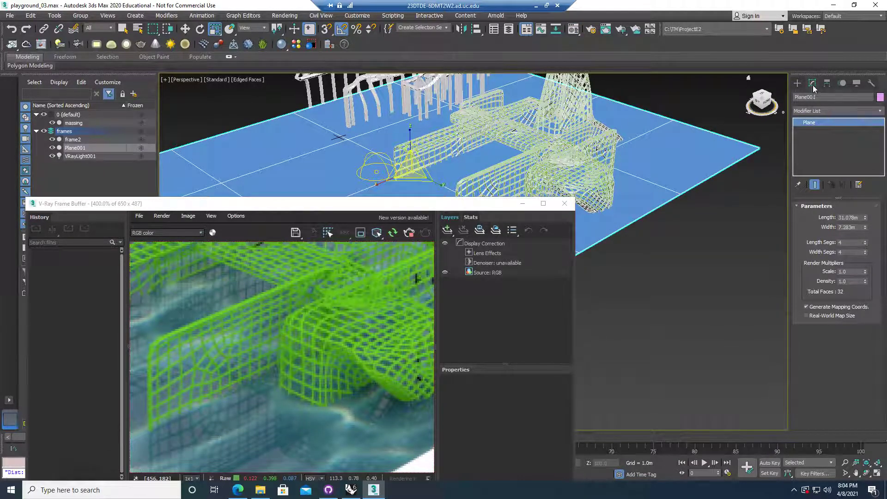
pyautogui.click(835, 111)
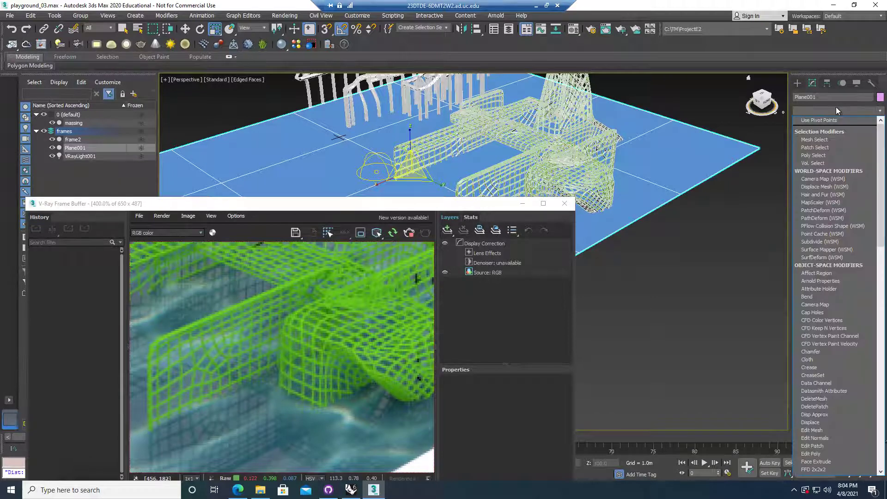
pyautogui.write('uv')
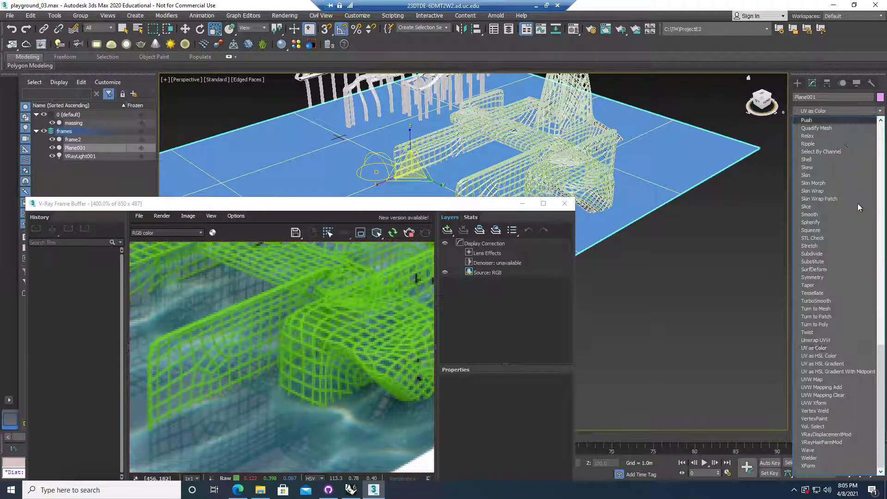
pyautogui.click(814, 379)
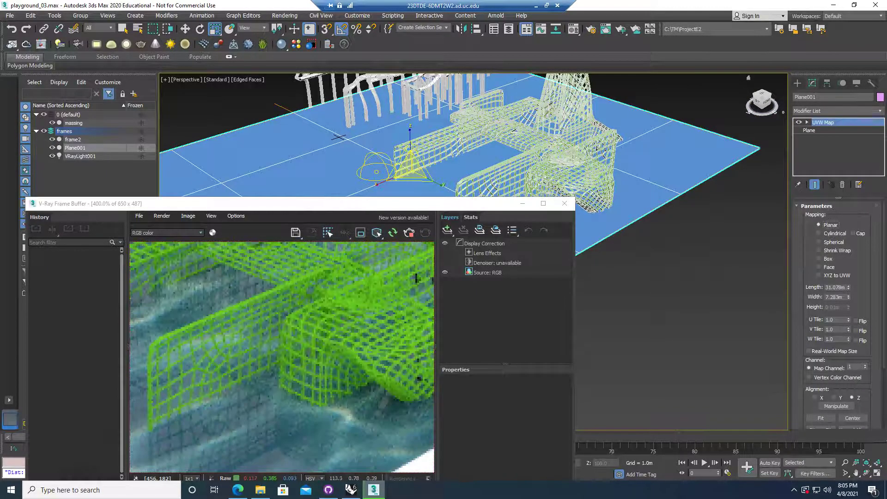
# Move the UVW Map gizmo lower to shift the water texture on the ground.
pyautogui.click(807, 122)
pyautogui.click(823, 130)
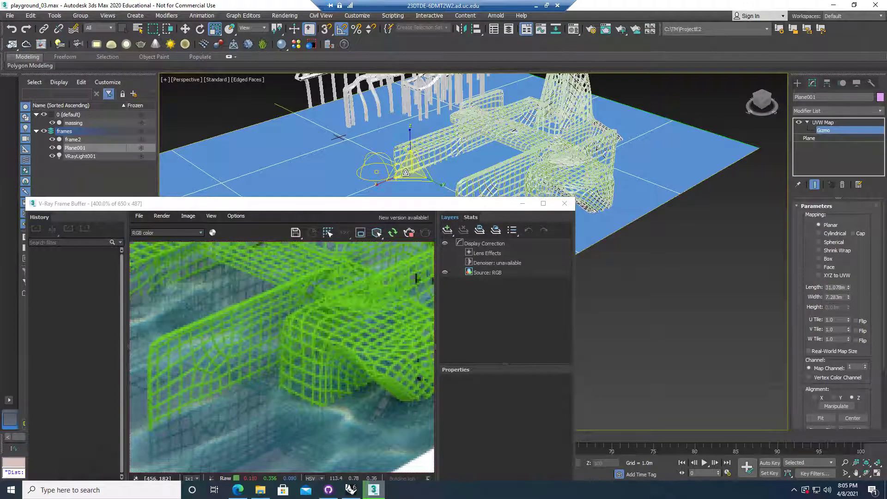
pyautogui.moveTo(407, 169); pyautogui.dragTo(406, 204)
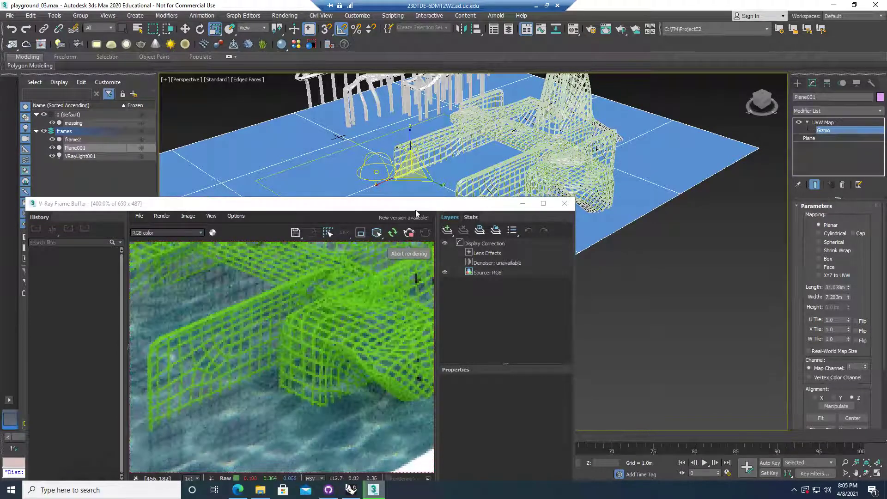
pyautogui.moveTo(411, 171); pyautogui.dragTo(403, 192)
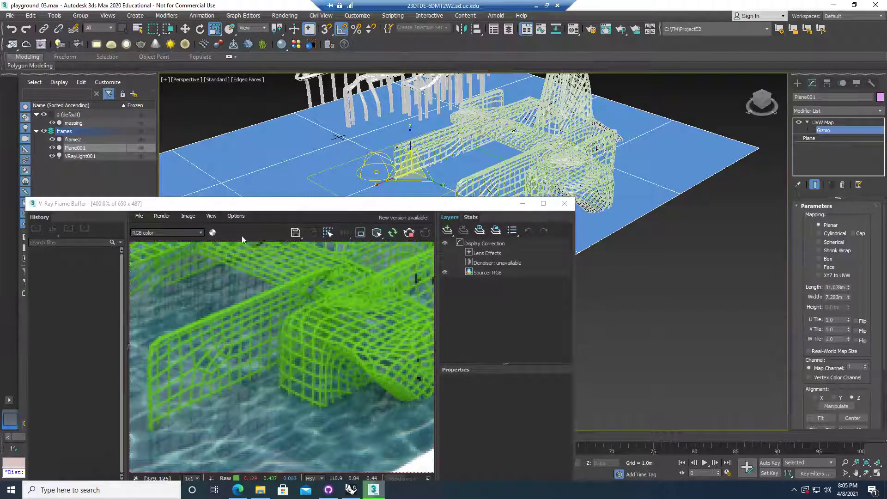
# Inspect the V-Ray interactive render of the lattice over water, then close the Frame Buffer.
pyautogui.moveTo(321, 207); pyautogui.dragTo(369, 181)
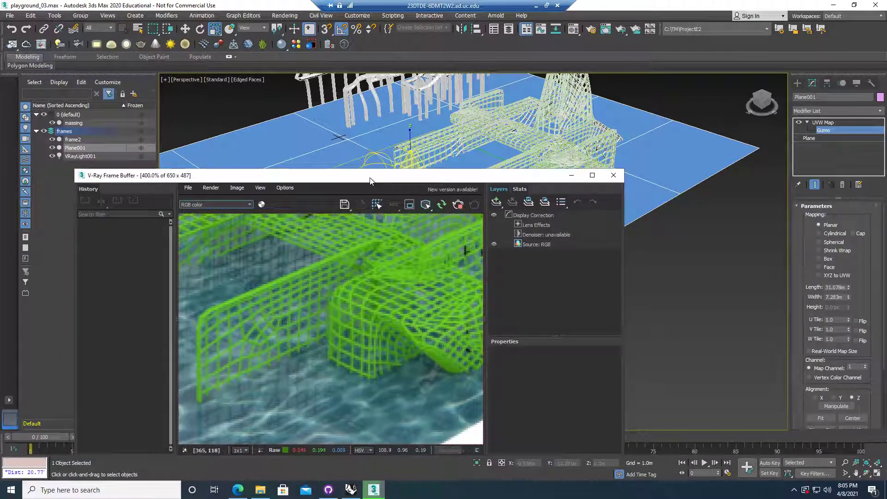
pyautogui.moveTo(649, 231); pyautogui.dragTo(680, 275, button='middle')
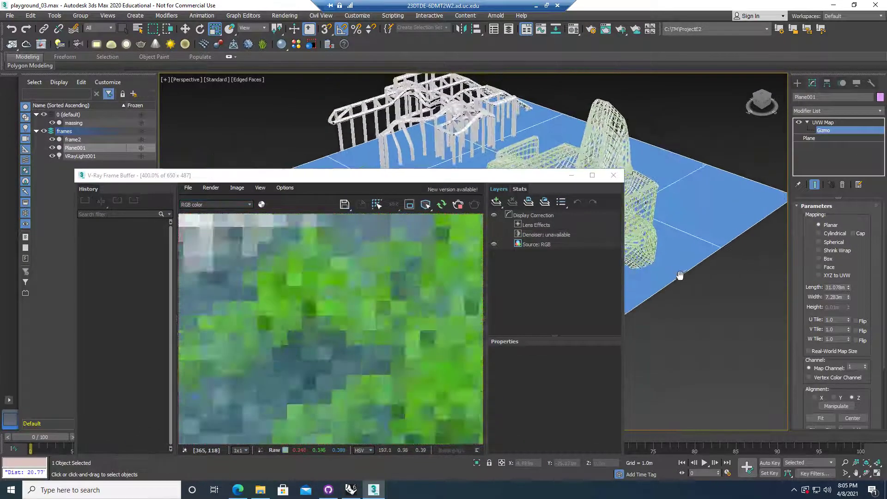
pyautogui.scroll(3, 662, 210)
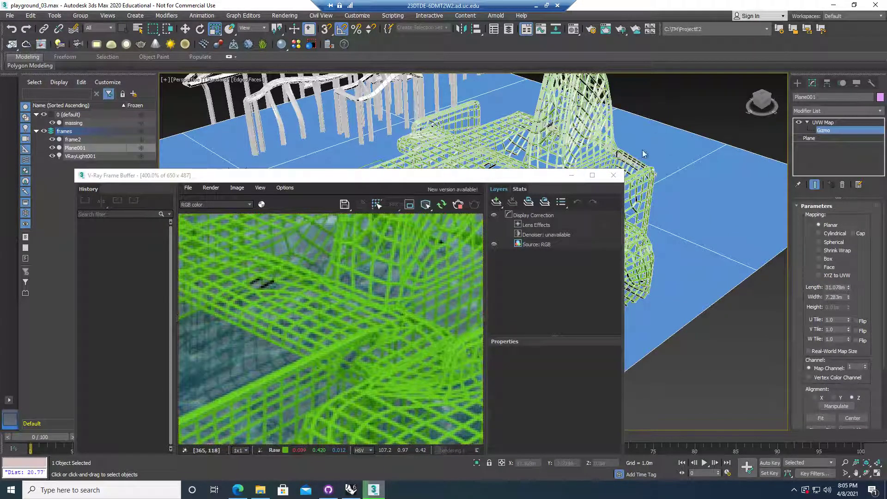
pyautogui.moveTo(510, 179); pyautogui.dragTo(536, 170)
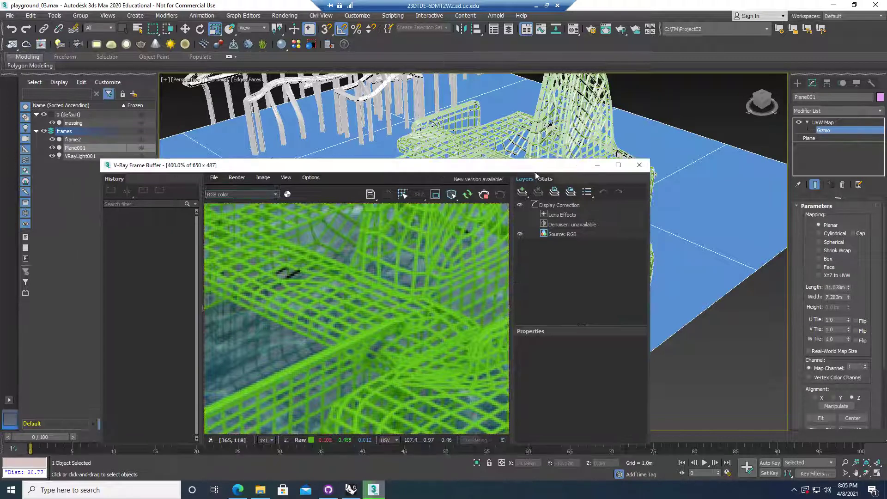
pyautogui.scroll(-3, 405, 263)
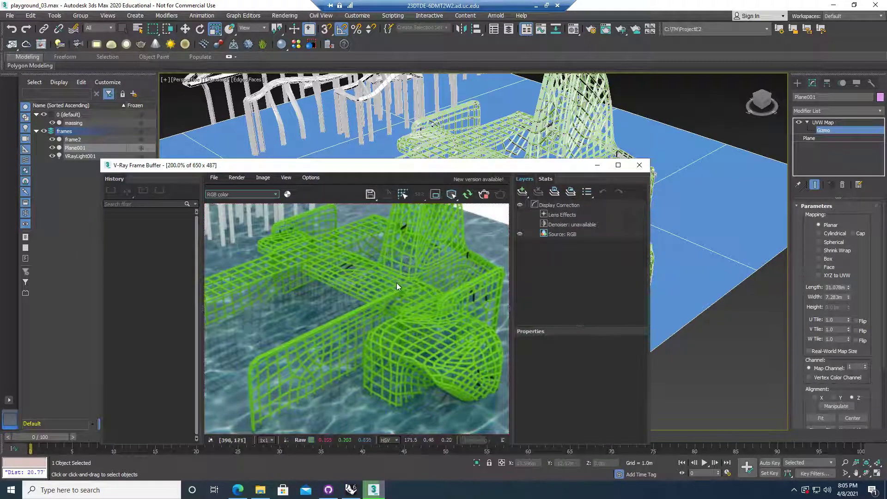
pyautogui.scroll(-1, 397, 286)
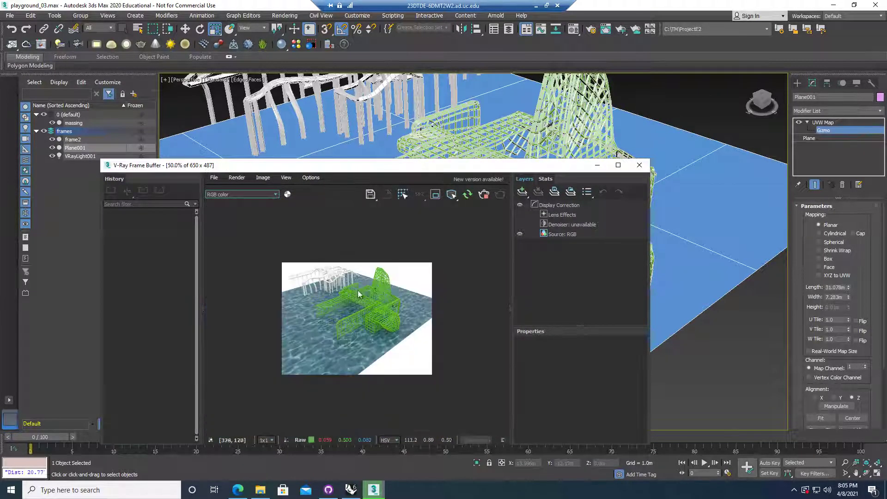
pyautogui.scroll(1, 334, 310)
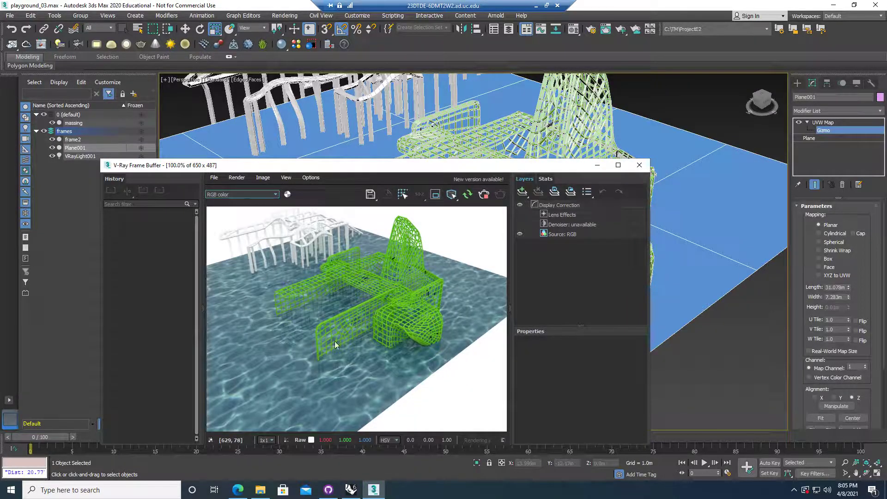
pyautogui.scroll(2, 313, 351)
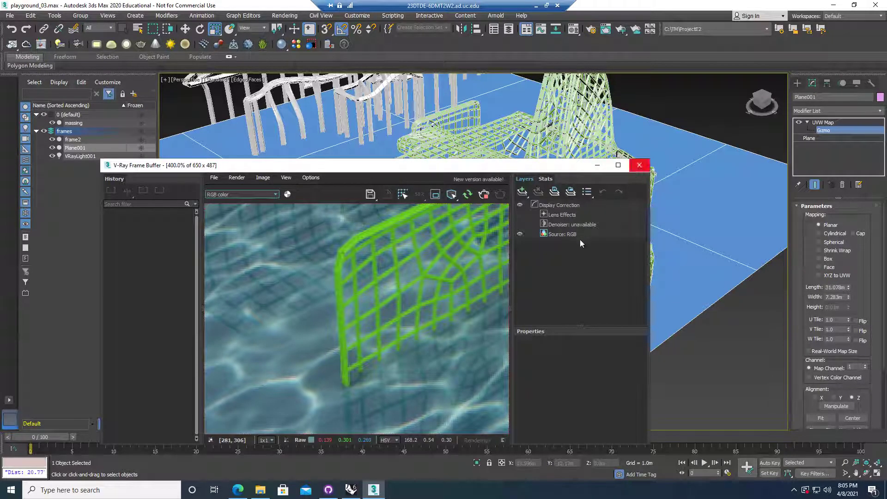
pyautogui.hotkey('alt', 'F4')
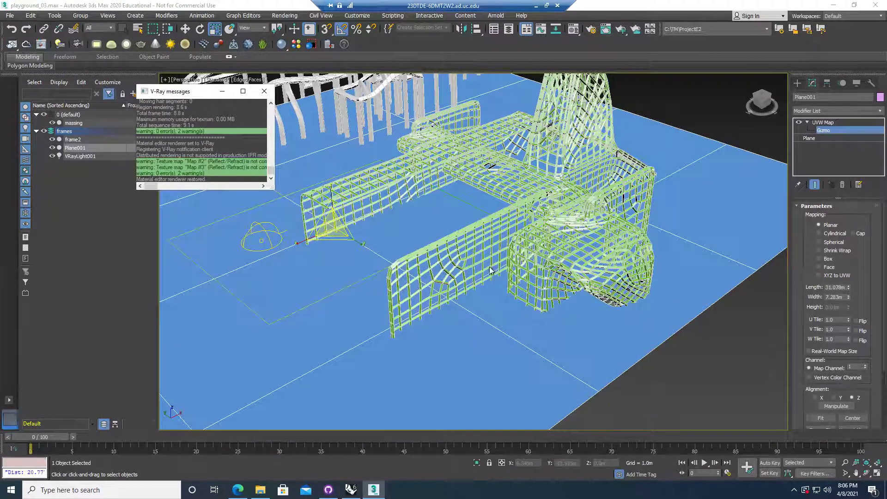
# Orbit and pan the Perspective view to a lower, closer angle on the lattice.
pyautogui.keyDown('alt'); pyautogui.moveTo(480, 301); pyautogui.dragTo(456, 292, button='middle'); pyautogui.keyUp('alt')
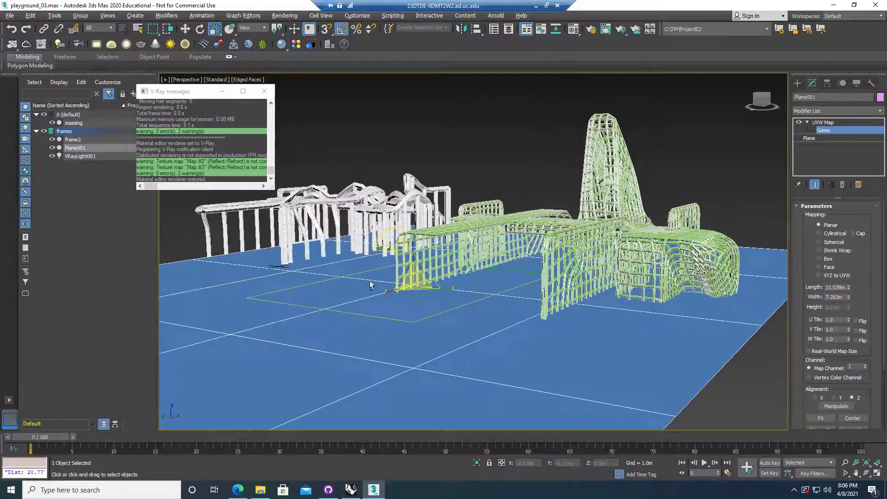
pyautogui.keyDown('alt'); pyautogui.moveTo(371, 285); pyautogui.dragTo(491, 306, button='middle'); pyautogui.keyUp('alt')
pyautogui.click(838, 121)
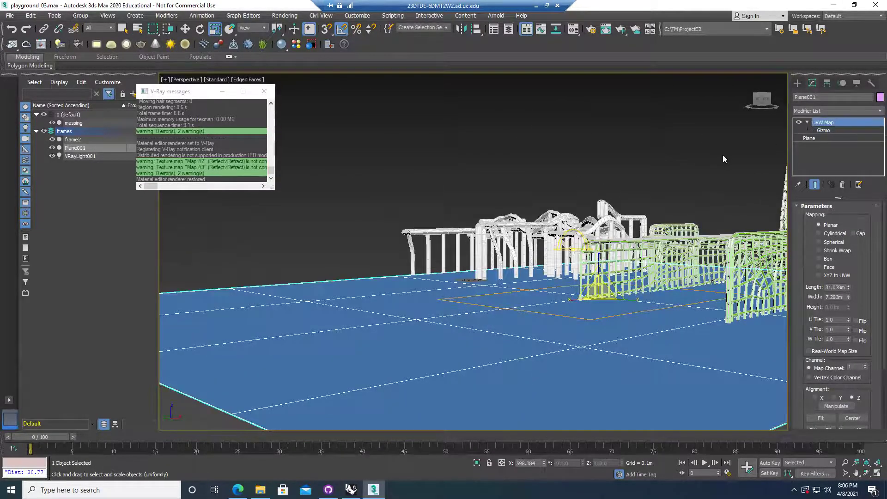
pyautogui.moveTo(723, 155); pyautogui.dragTo(487, 151, button='middle')
pyautogui.scroll(4, 486, 171)
pyautogui.scroll(-5, 487, 150)
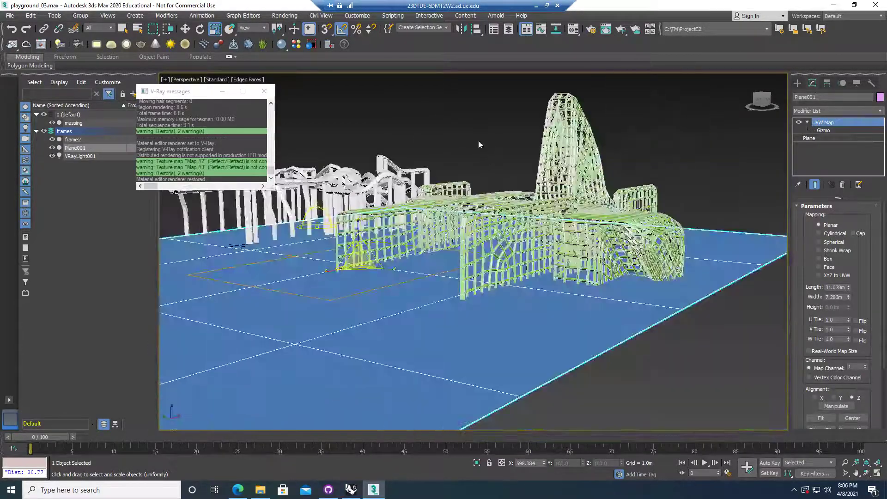
pyautogui.scroll(5, 474, 140)
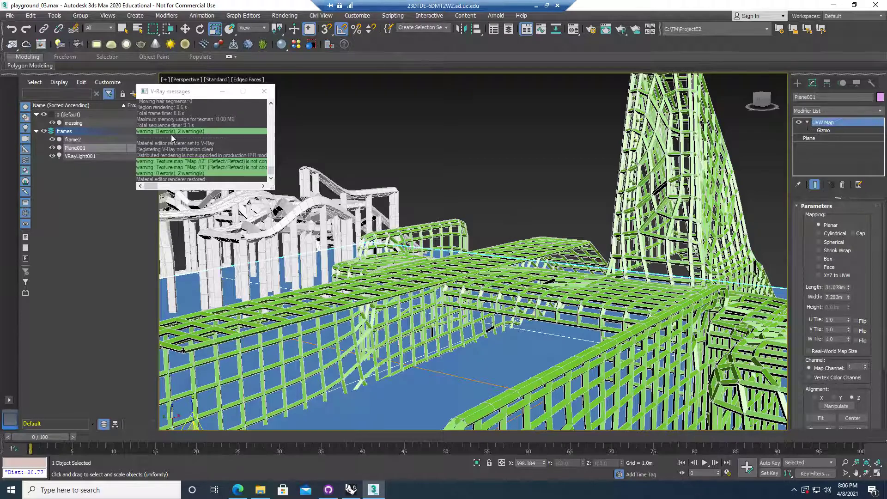
# Start an interactive V-Ray render of the view and reopen the Material Editor.
pyautogui.click(14, 48)
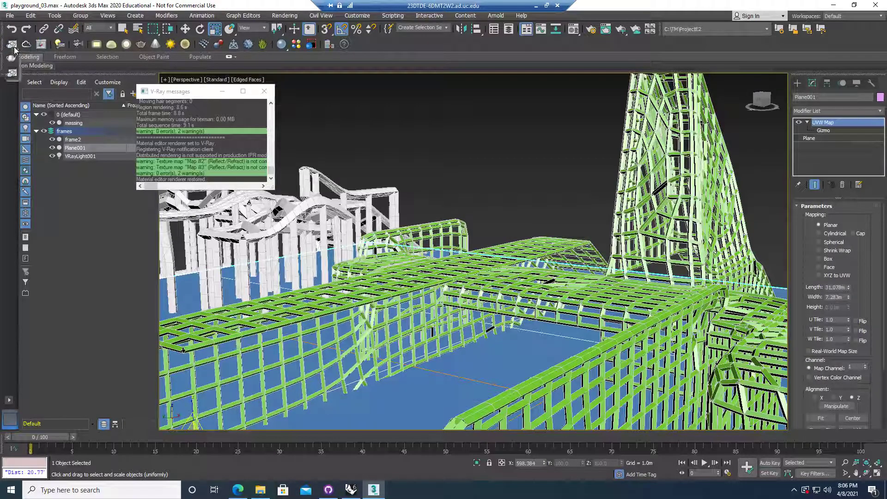
pyautogui.click(12, 71)
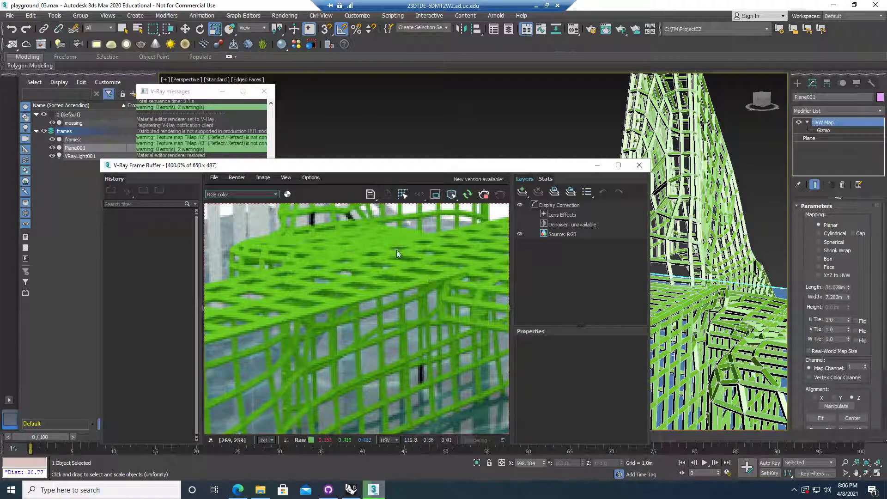
pyautogui.scroll(-2, 436, 254)
pyautogui.scroll(-5, 726, 332)
pyautogui.scroll(1, 726, 332)
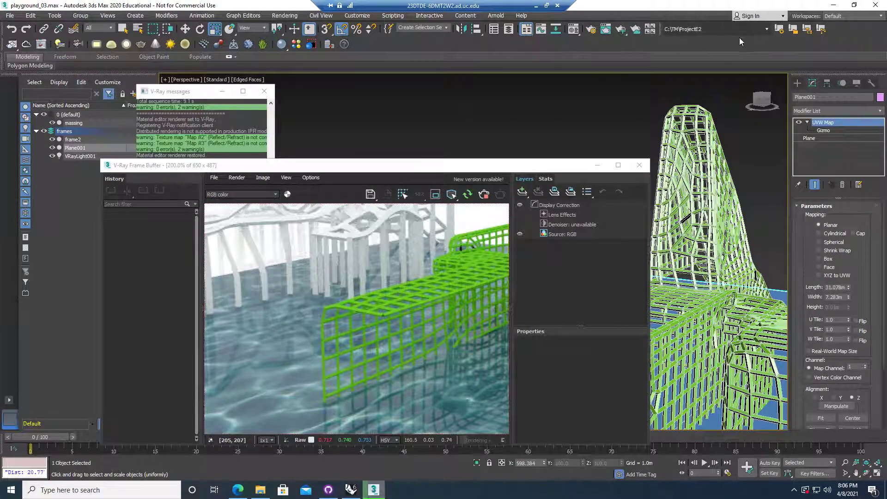
pyautogui.click(577, 30)
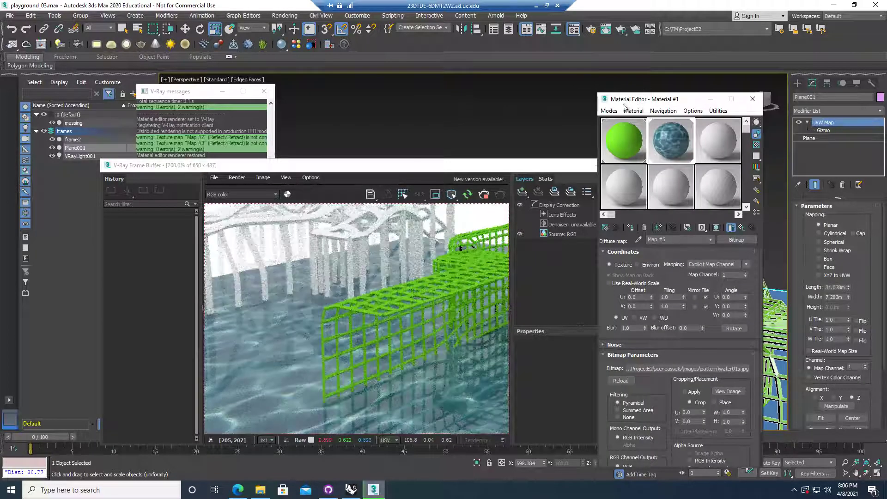
# Open the V-Ray Asset Browser and browse the categories to the Foam materials.
pyautogui.click(296, 45)
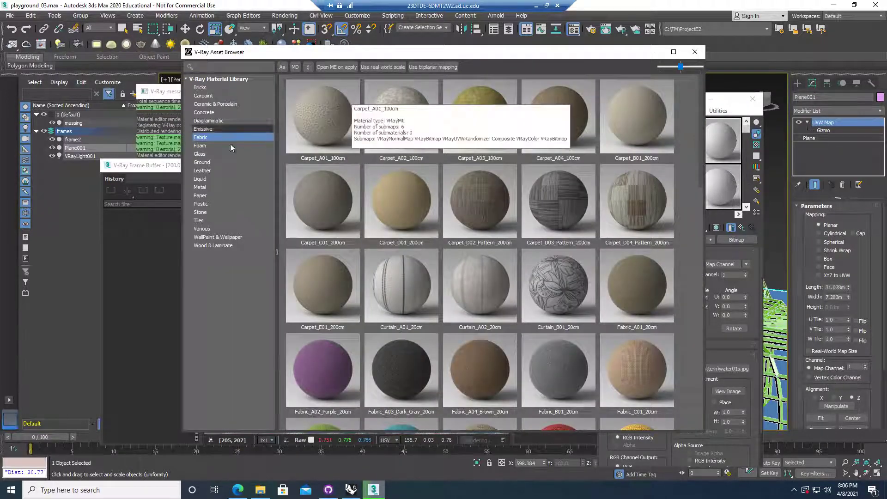
pyautogui.click(218, 153)
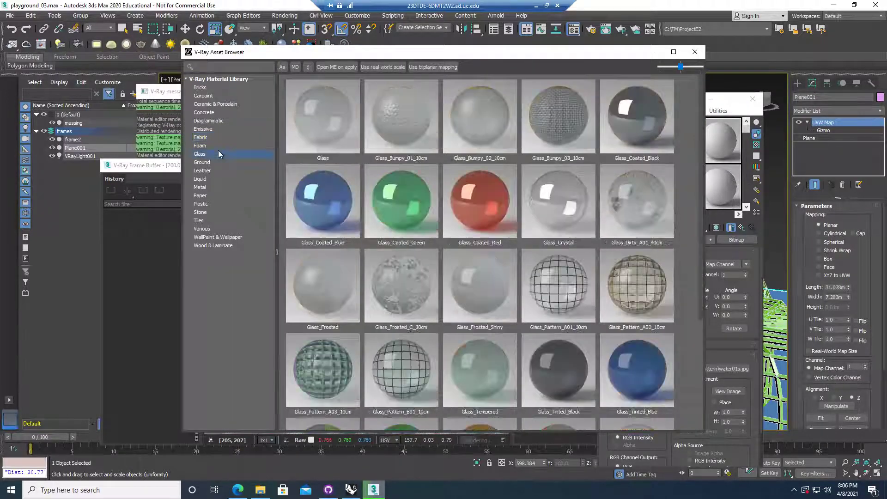
pyautogui.click(215, 188)
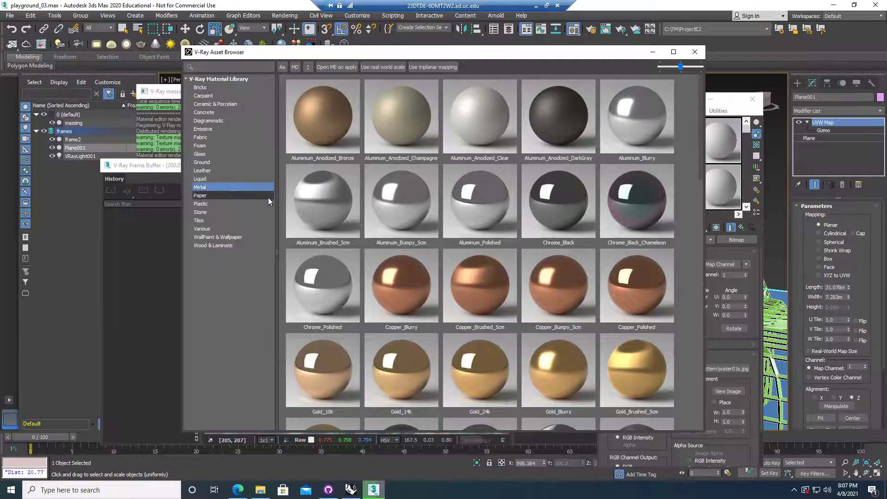
pyautogui.click(224, 204)
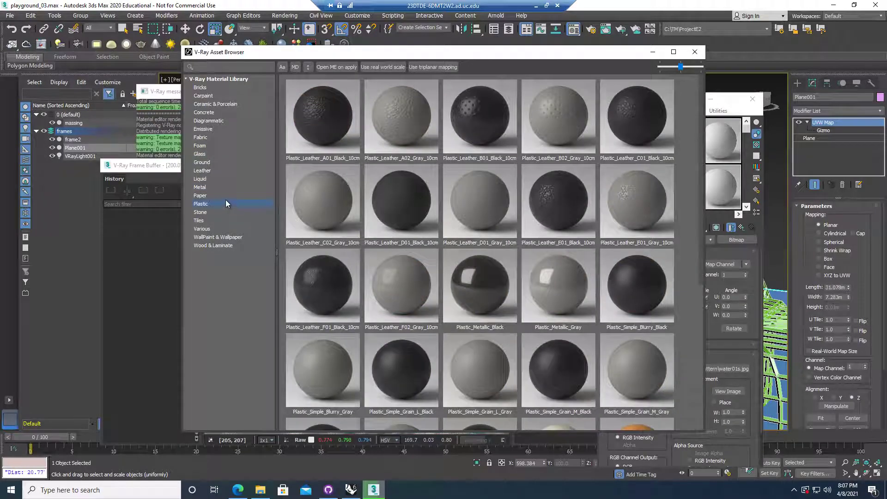
pyautogui.click(223, 179)
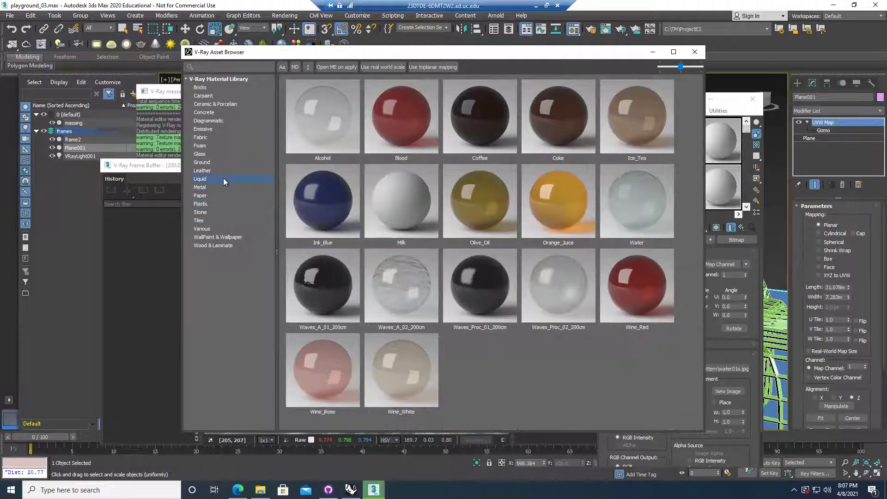
pyautogui.click(218, 145)
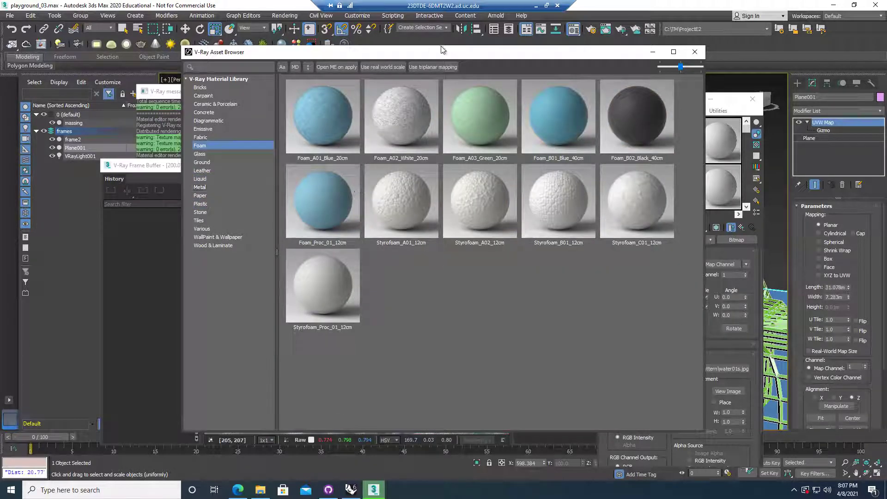
pyautogui.moveTo(470, 50); pyautogui.dragTo(380, 73)
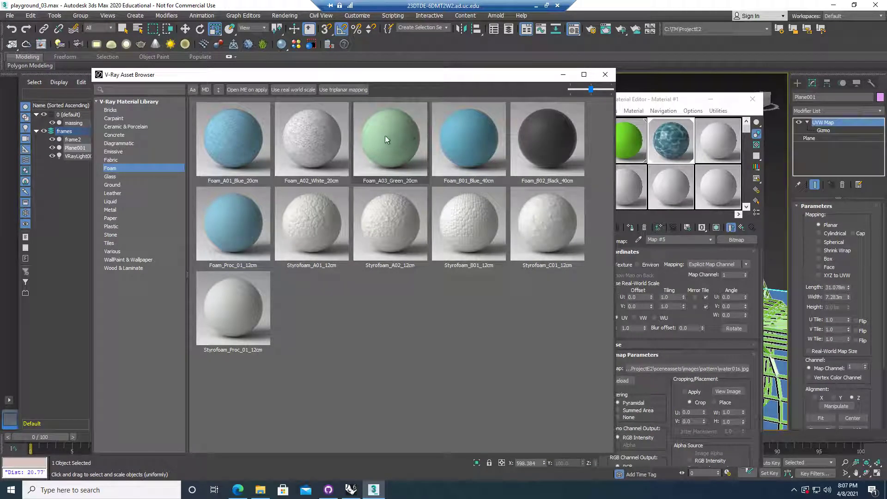
# Add Foam_A03_Green_20cm to the scene in the third material slot as Material #2.
pyautogui.click(393, 121)
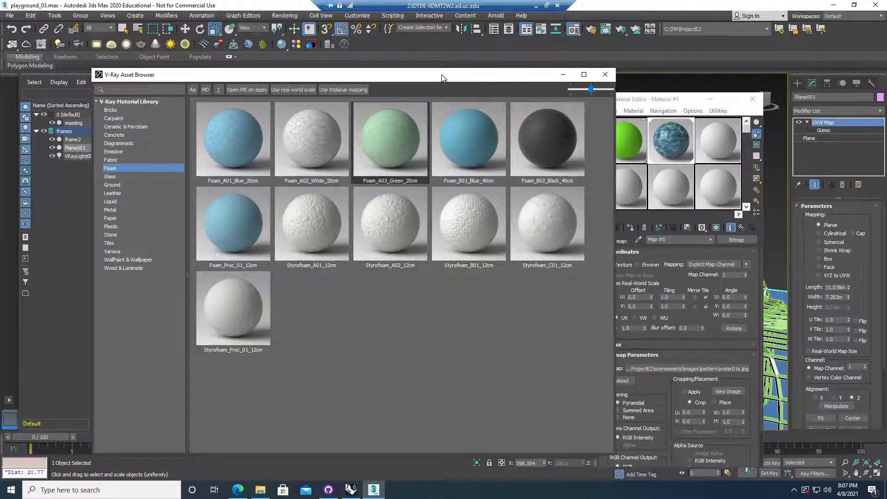
pyautogui.moveTo(442, 77); pyautogui.dragTo(387, 77)
pyautogui.rightClick(342, 129)
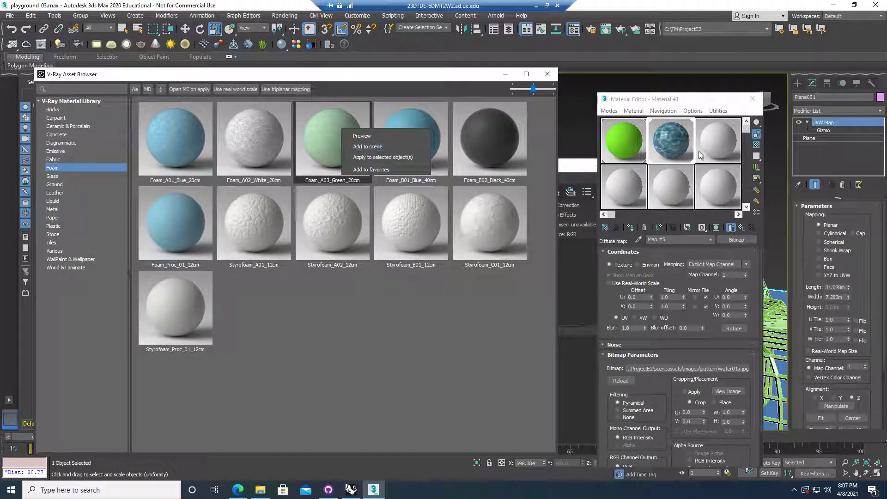
pyautogui.click(737, 139)
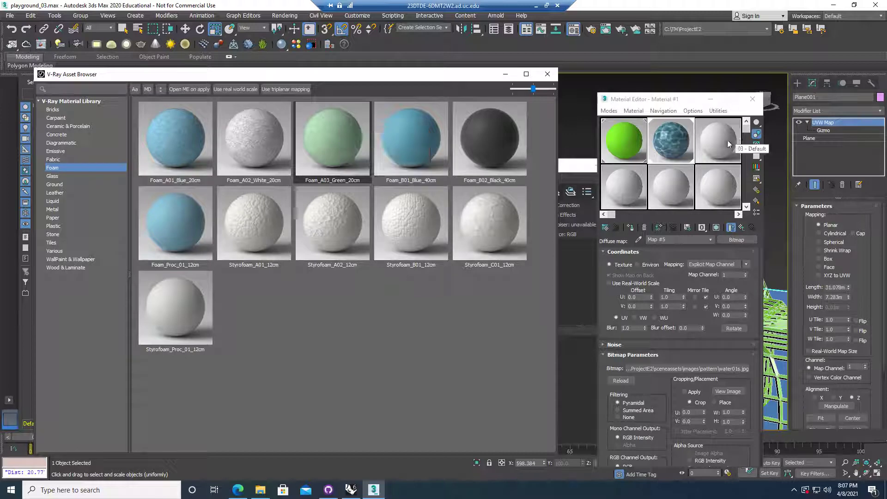
pyautogui.click(719, 138)
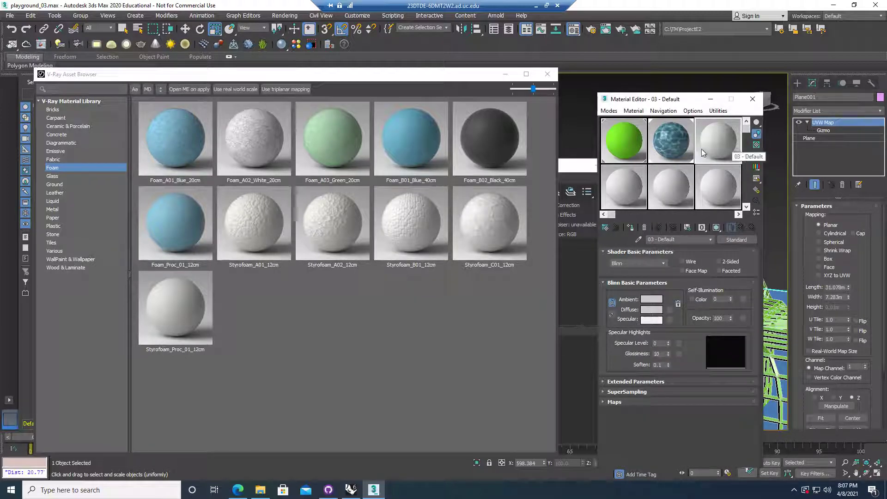
pyautogui.click(301, 147)
pyautogui.rightClick(302, 145)
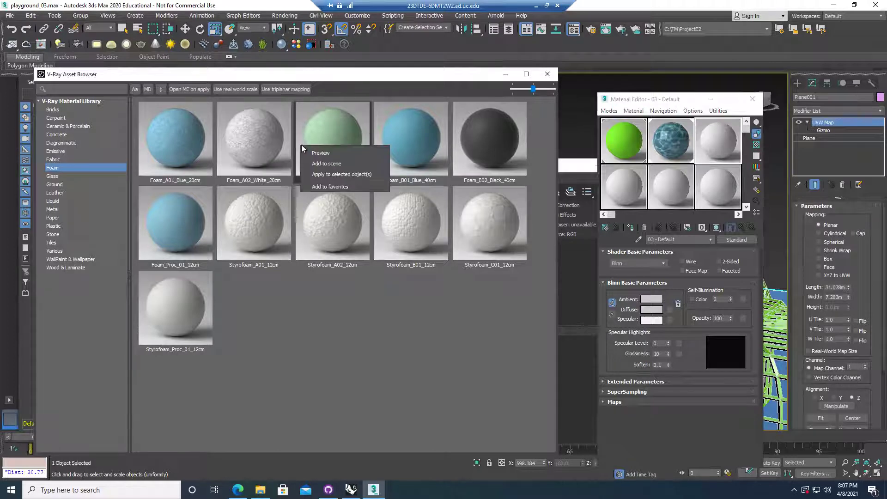
pyautogui.click(324, 162)
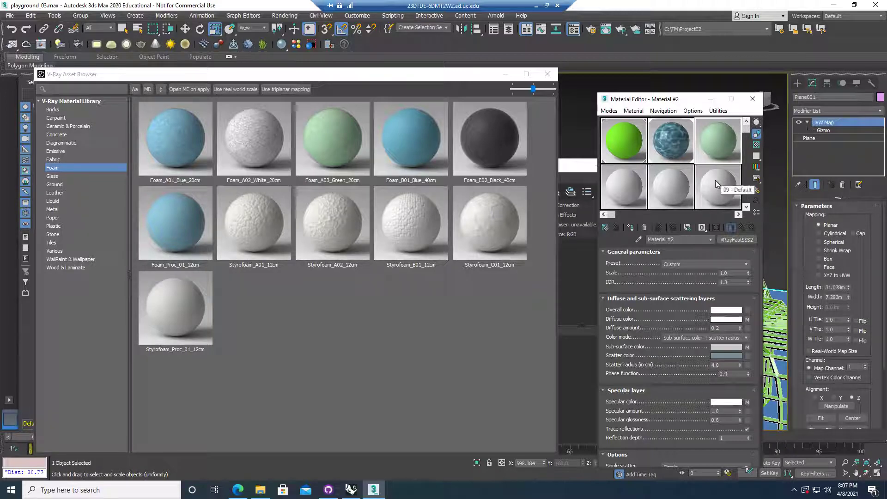
# Orbit to the frames and assign Material #2's pale green foam to frame2.
pyautogui.click(547, 75)
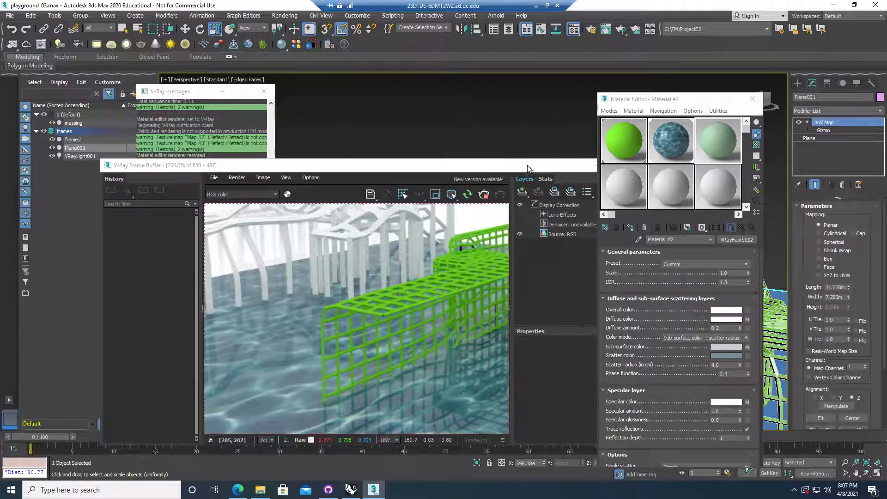
pyautogui.moveTo(528, 165); pyautogui.dragTo(394, 159)
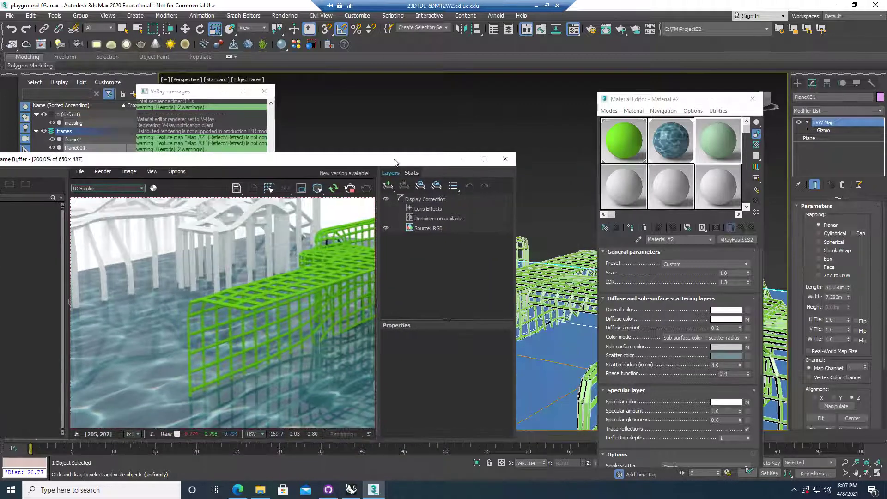
pyautogui.middleClick(537, 227)
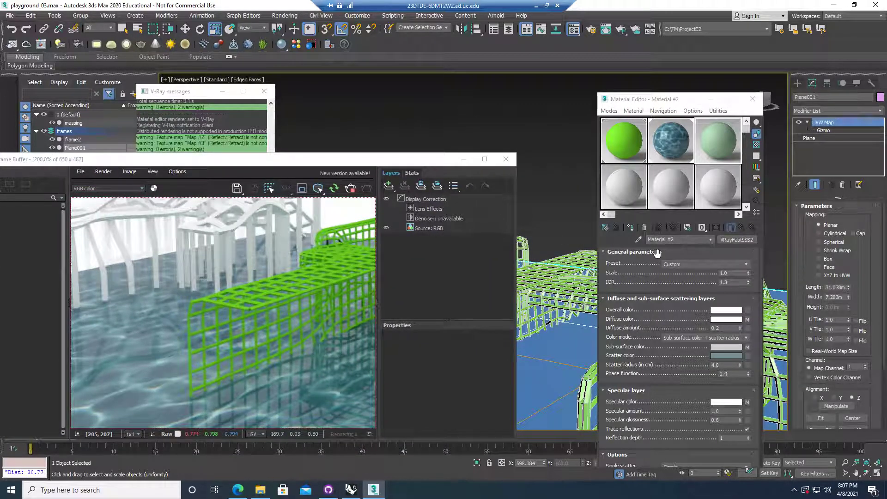
pyautogui.moveTo(498, 172); pyautogui.dragTo(551, 221, button='middle')
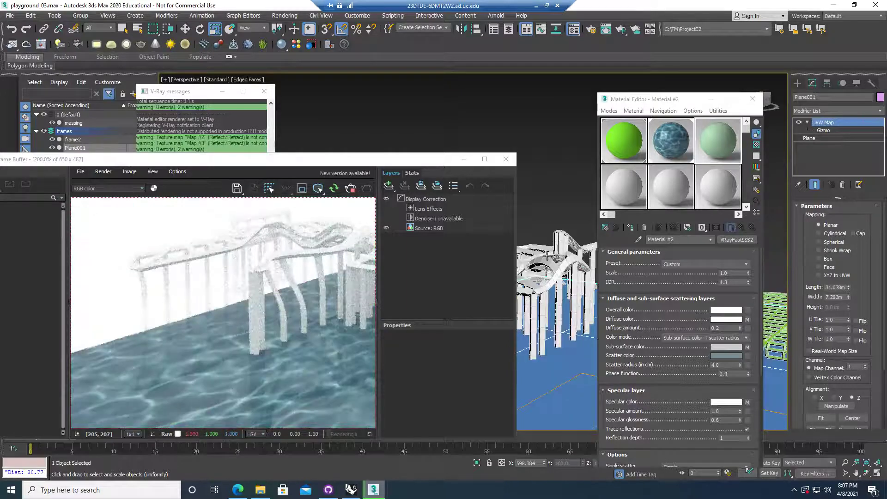
pyautogui.keyDown('alt'); pyautogui.moveTo(547, 255); pyautogui.dragTo(559, 247, button='middle'); pyautogui.keyUp('alt')
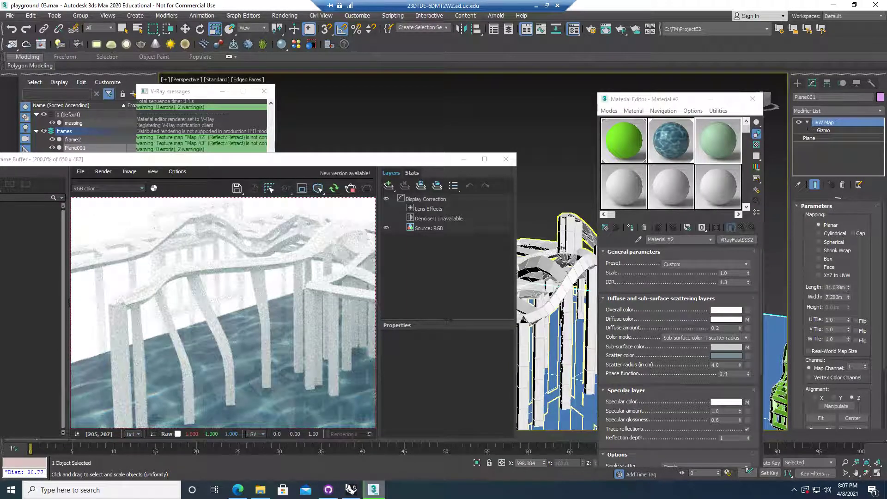
pyautogui.click(568, 231)
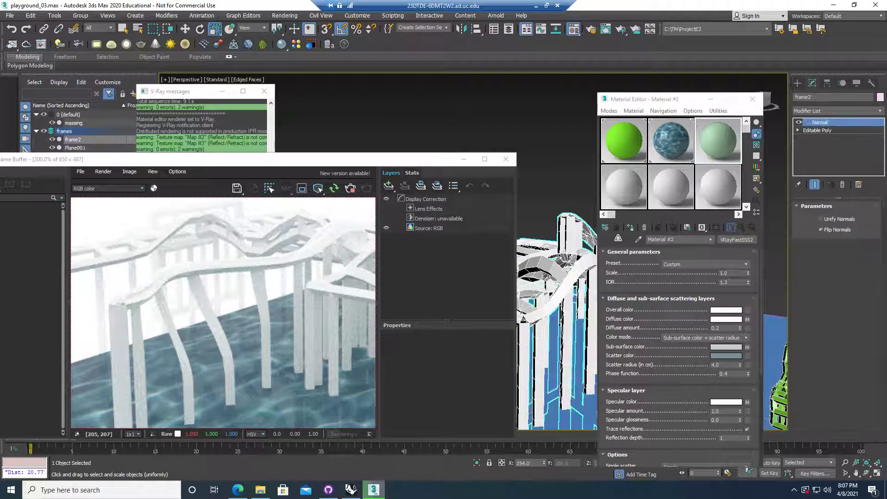
pyautogui.click(632, 229)
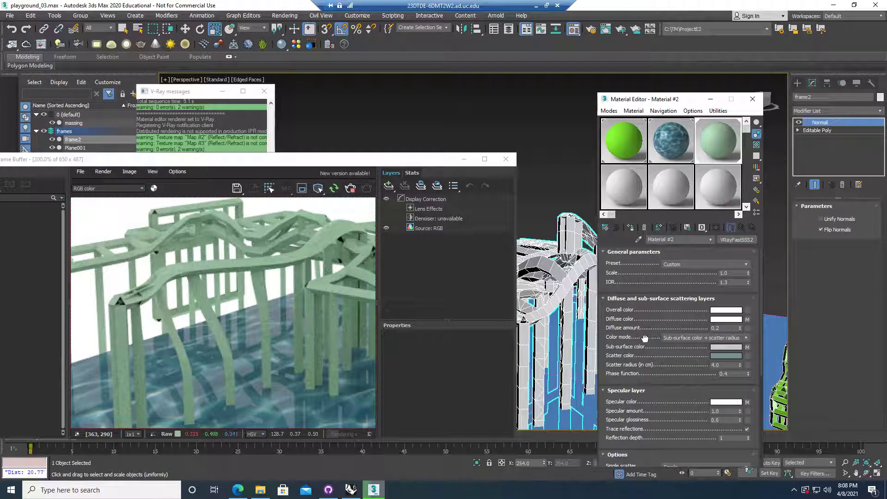
pyautogui.scroll(-4, 646, 333)
pyautogui.scroll(4, 644, 360)
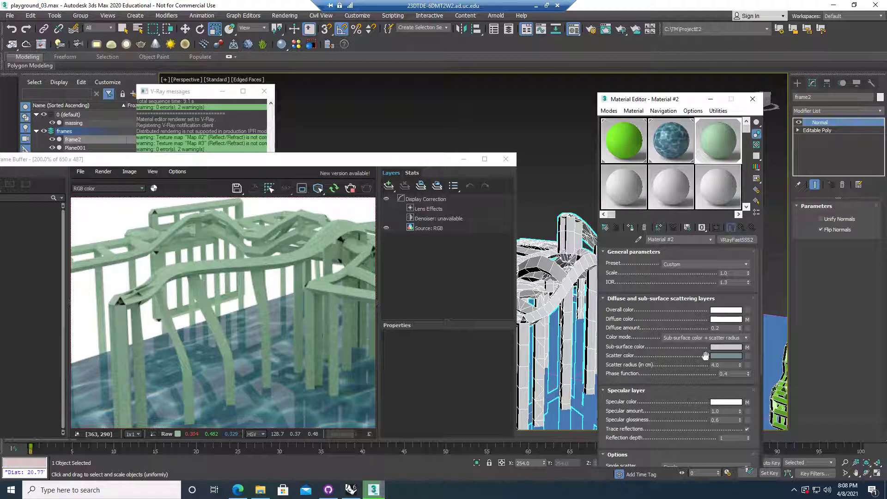
# Open the V-Ray Asset Browser and browse to the Wood & Laminate category.
pyautogui.click(296, 44)
pyautogui.click(65, 160)
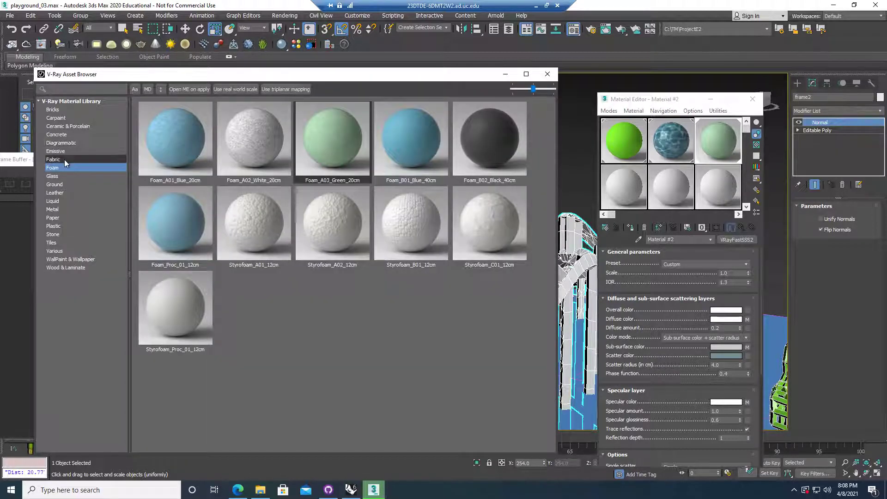
pyautogui.click(69, 151)
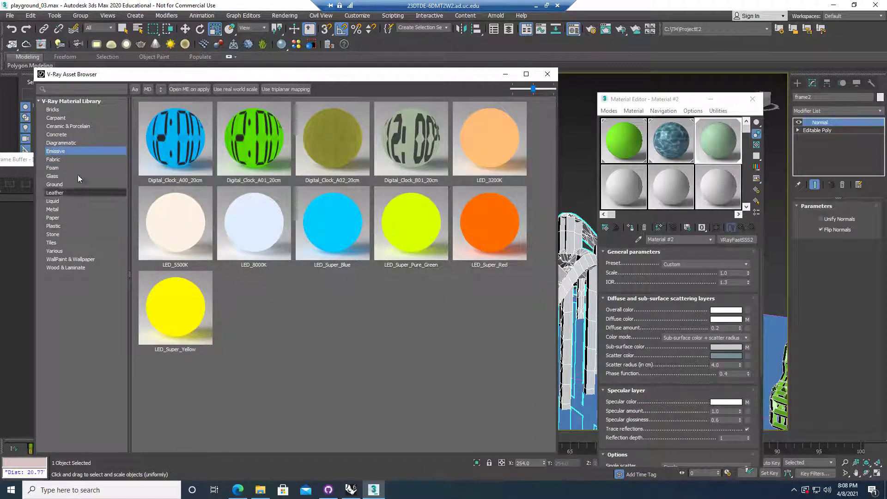
pyautogui.click(76, 143)
pyautogui.click(68, 201)
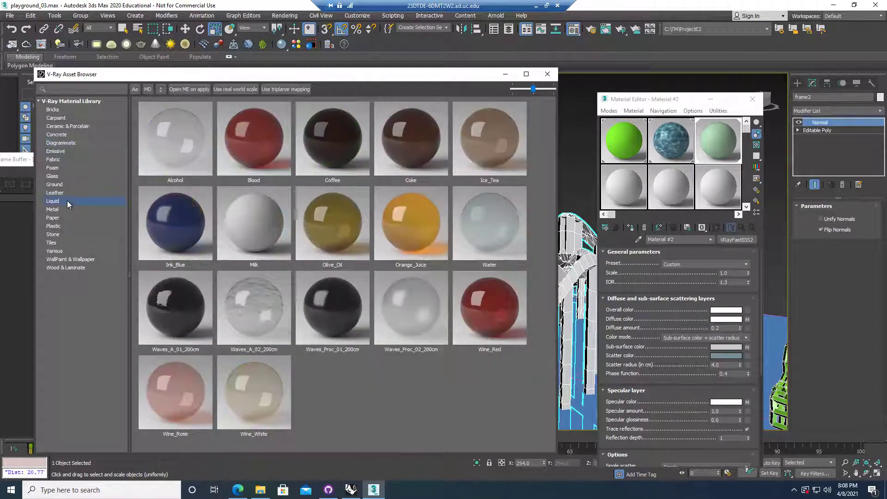
pyautogui.click(77, 251)
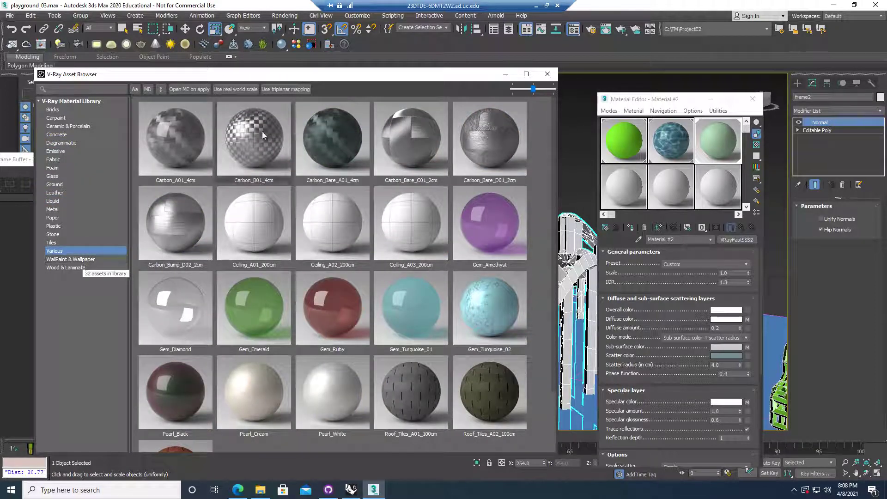
pyautogui.click(74, 266)
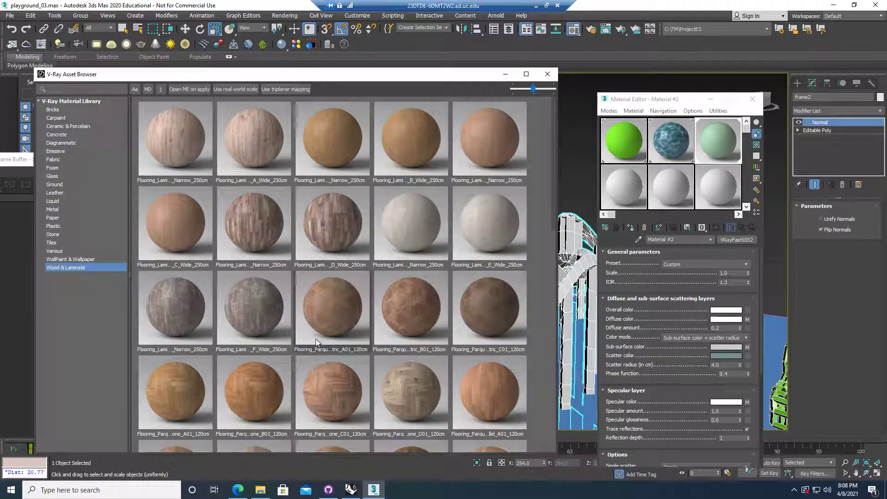
# Add a parquet flooring material as Material #3 and assign it to frame2.
pyautogui.rightClick(339, 293)
pyautogui.click(377, 308)
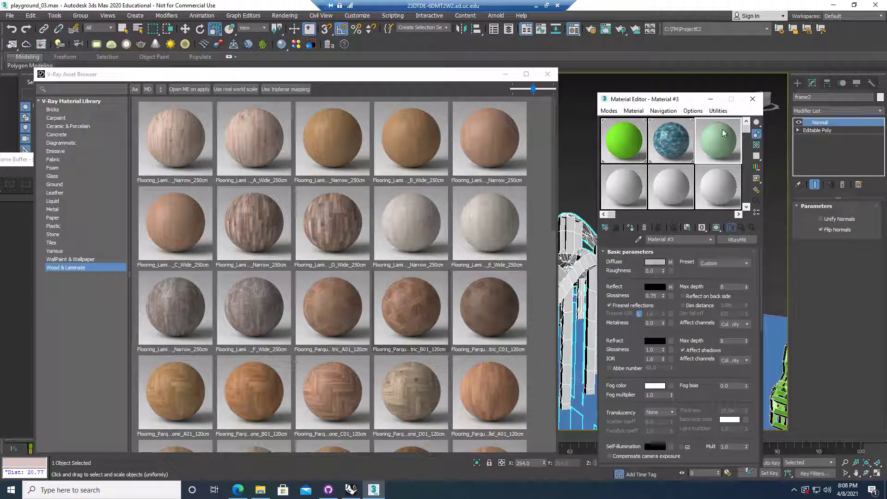
pyautogui.click(547, 74)
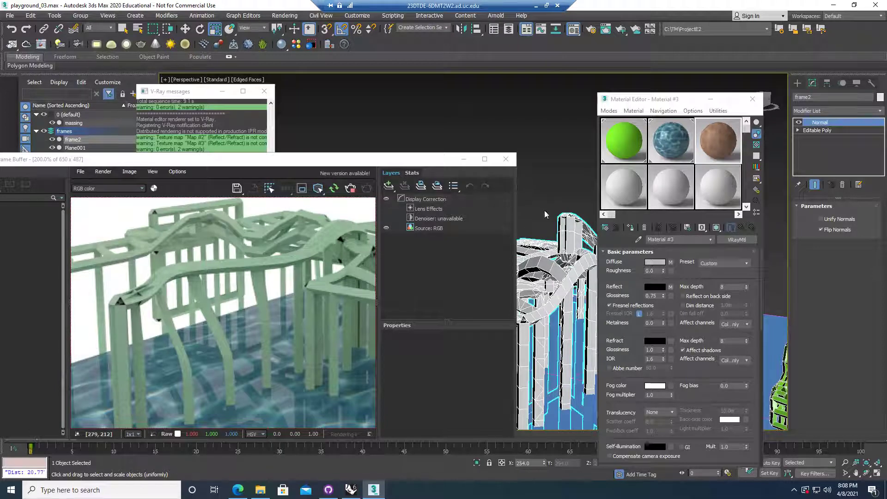
pyautogui.click(631, 227)
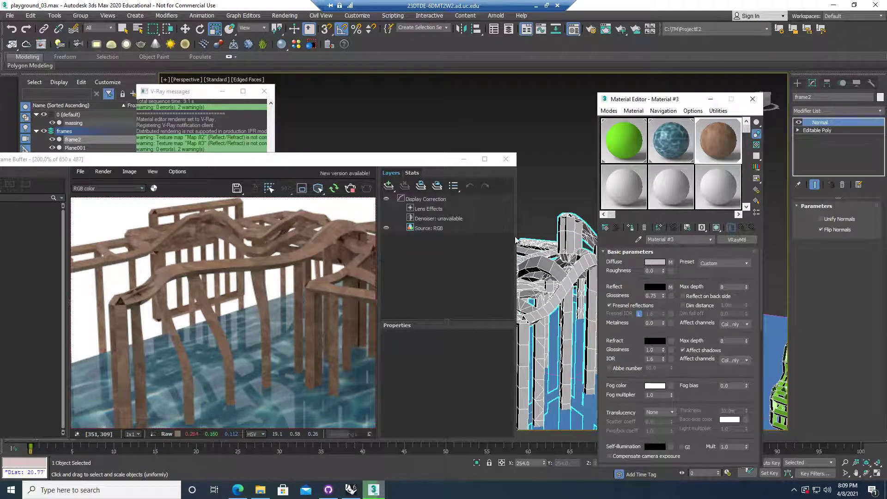
pyautogui.moveTo(442, 161); pyautogui.dragTo(343, 163)
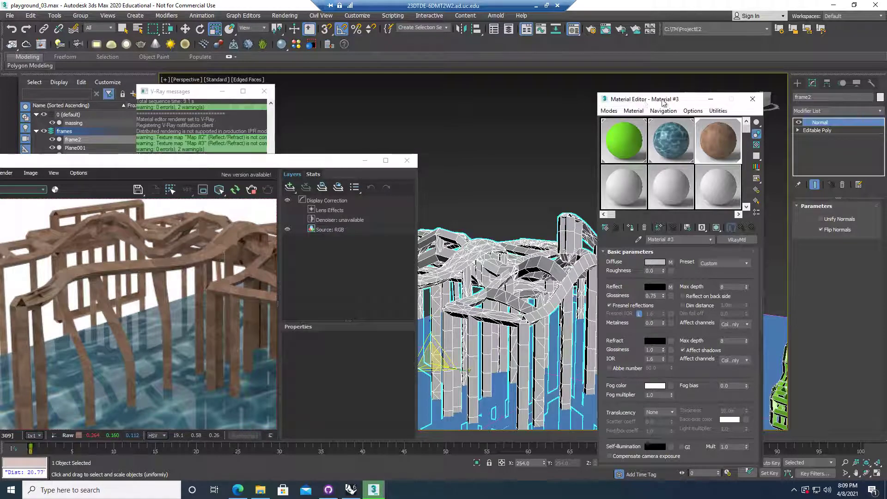
pyautogui.moveTo(639, 105); pyautogui.dragTo(716, 105)
pyautogui.click(659, 316)
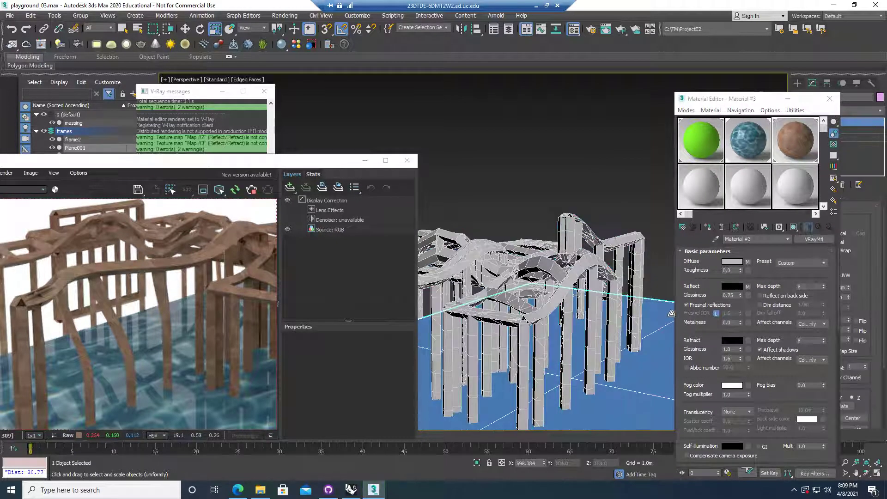
# Assign the wood flooring Material #3 to Plane001 and check the render from a higher view.
pyautogui.click(707, 228)
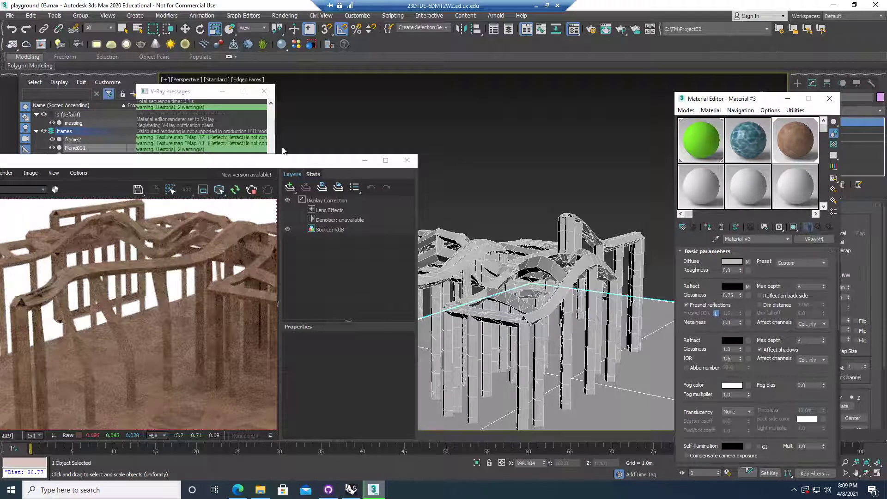
pyautogui.moveTo(282, 157); pyautogui.dragTo(317, 138)
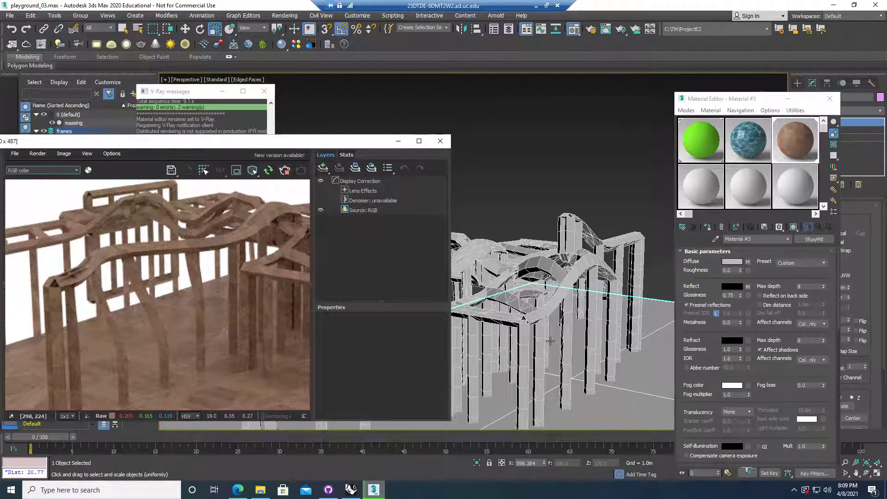
pyautogui.keyDown('alt'); pyautogui.moveTo(550, 341); pyautogui.dragTo(542, 307, button='middle'); pyautogui.keyUp('alt')
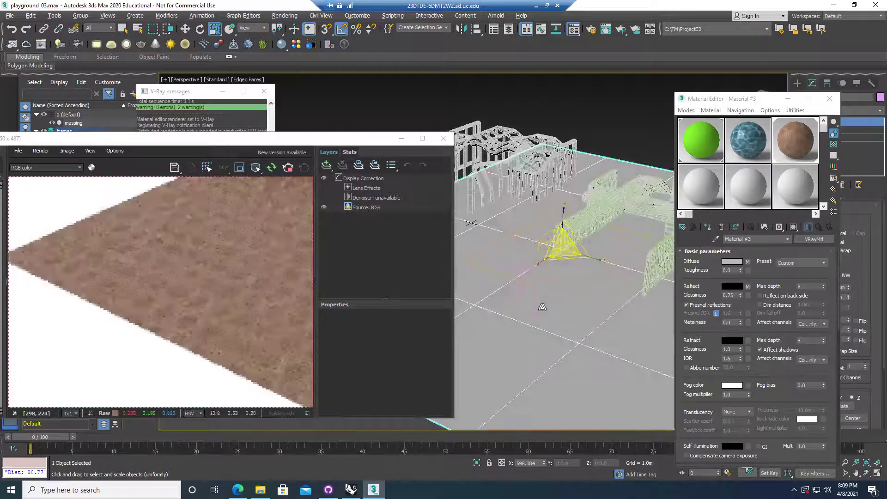
pyautogui.keyDown('alt'); pyautogui.moveTo(471, 268); pyautogui.dragTo(586, 262, button='middle'); pyautogui.keyUp('alt')
pyautogui.press('r')
pyautogui.press('r')
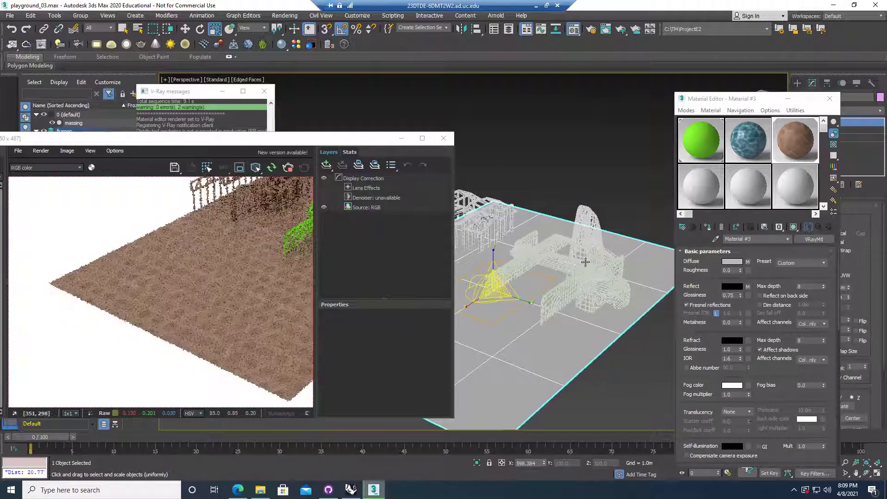
pyautogui.scroll(8, 610, 247)
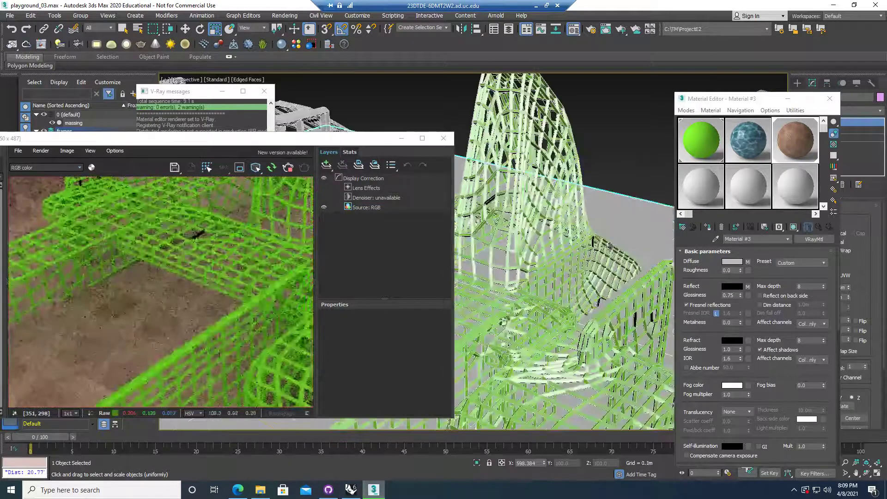
pyautogui.scroll(-3, 610, 247)
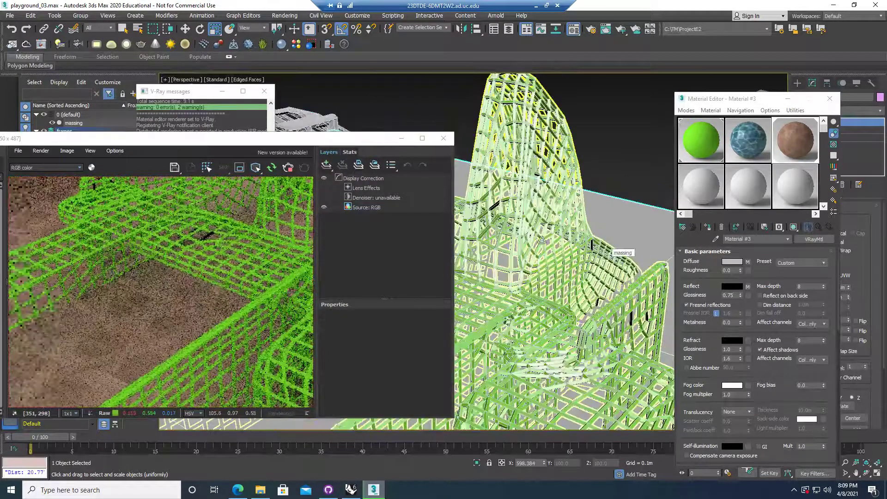
# Reopen and close the V-Ray material library, shift the material editor, and minimize the remote session.
pyautogui.click(296, 45)
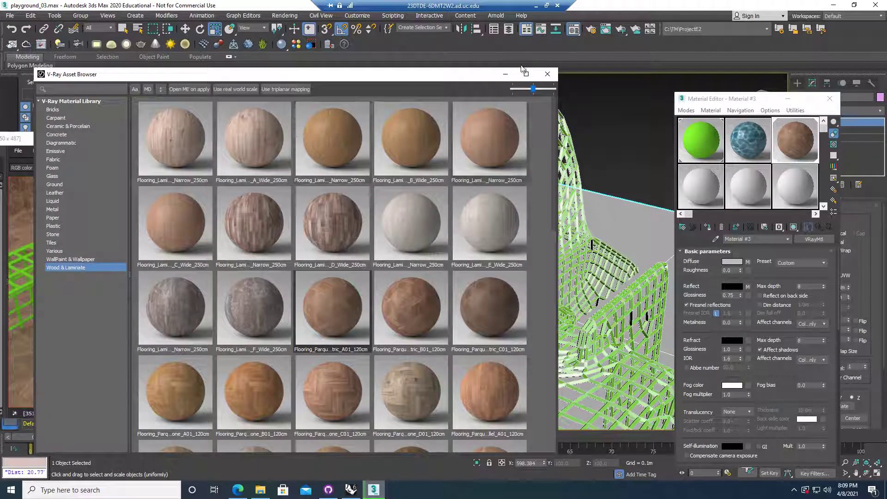
pyautogui.click(547, 75)
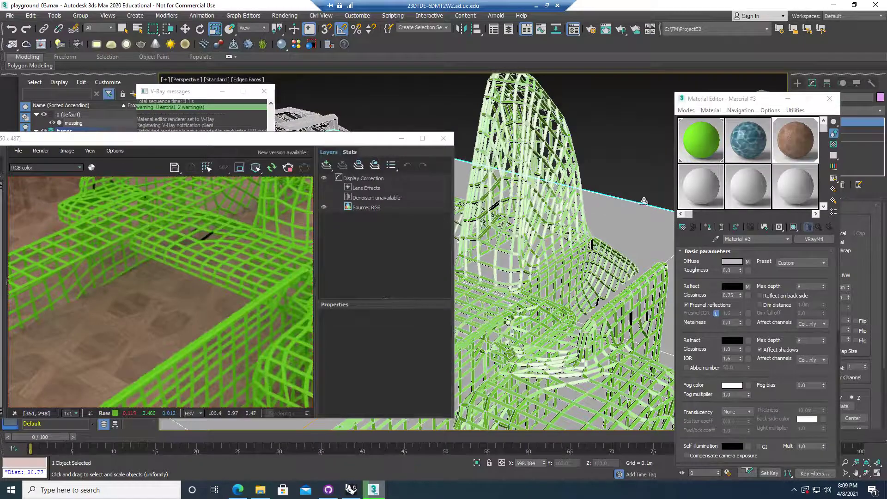
pyautogui.moveTo(703, 103); pyautogui.dragTo(653, 104)
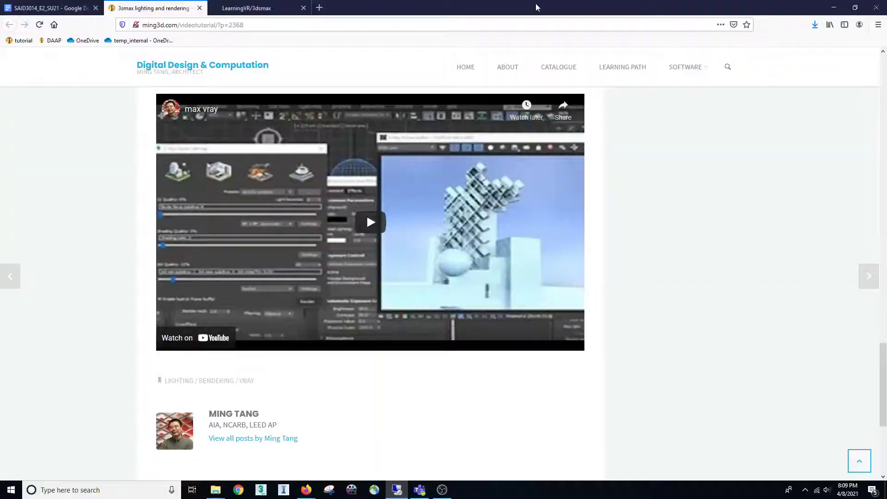
pyautogui.click(536, 5)
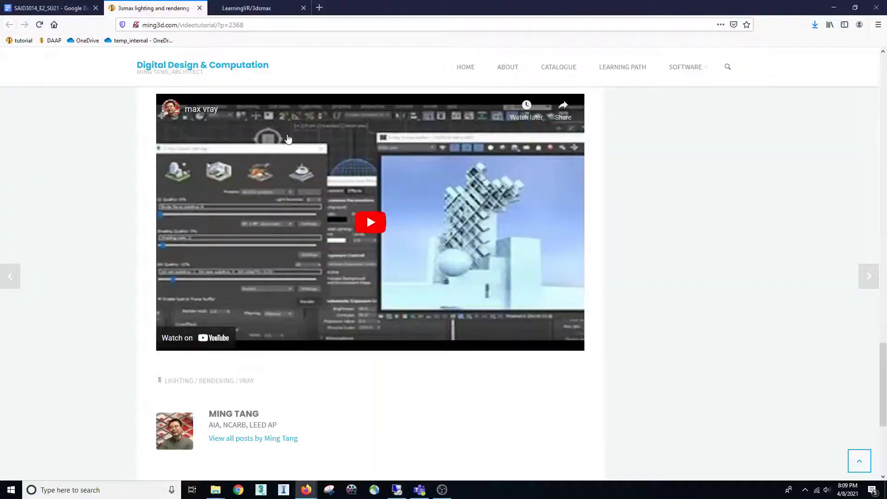
# In the SAID3014_E2_SU21 document, follow the Quixel Megascan link under Extra point.
pyautogui.click(49, 8)
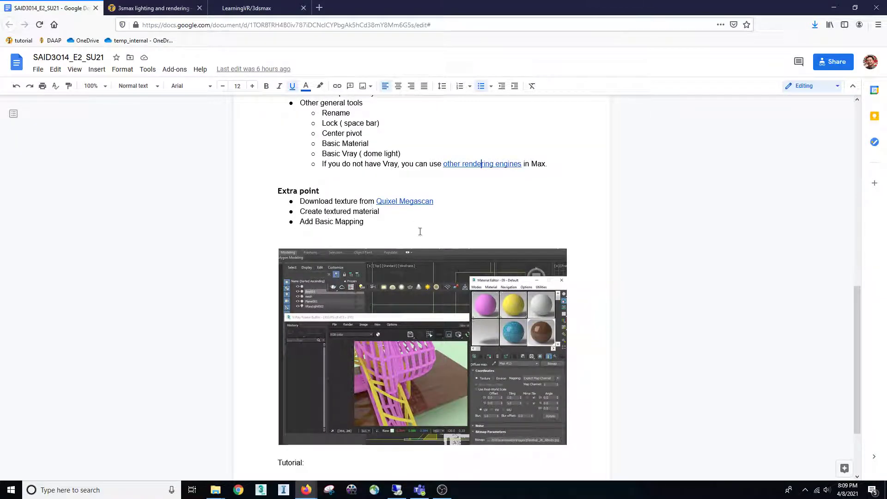
pyautogui.scroll(2, 420, 231)
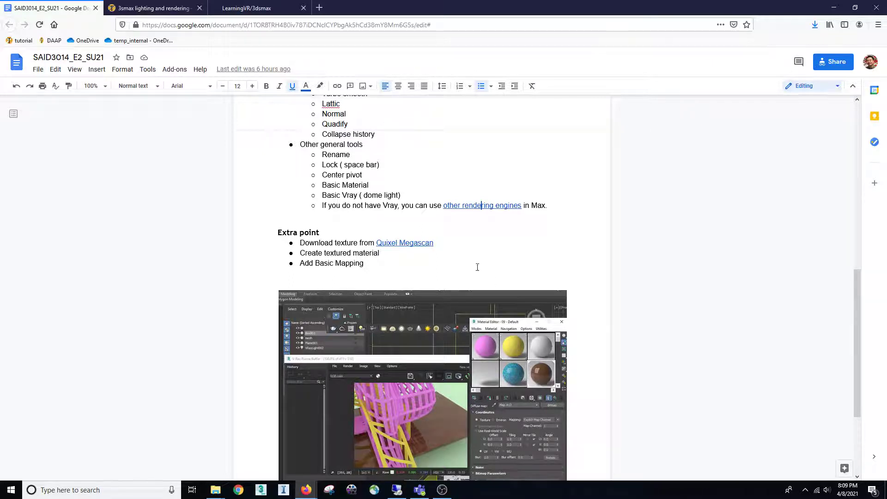
pyautogui.scroll(-2, 476, 265)
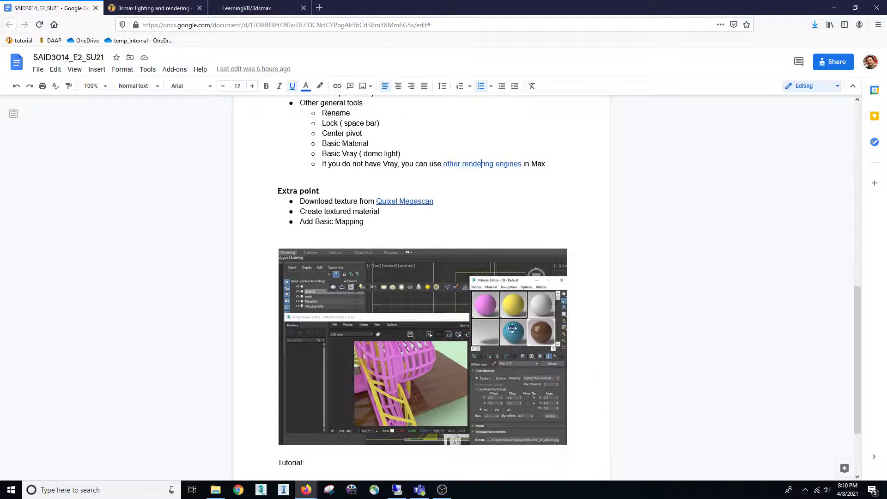
pyautogui.click(403, 202)
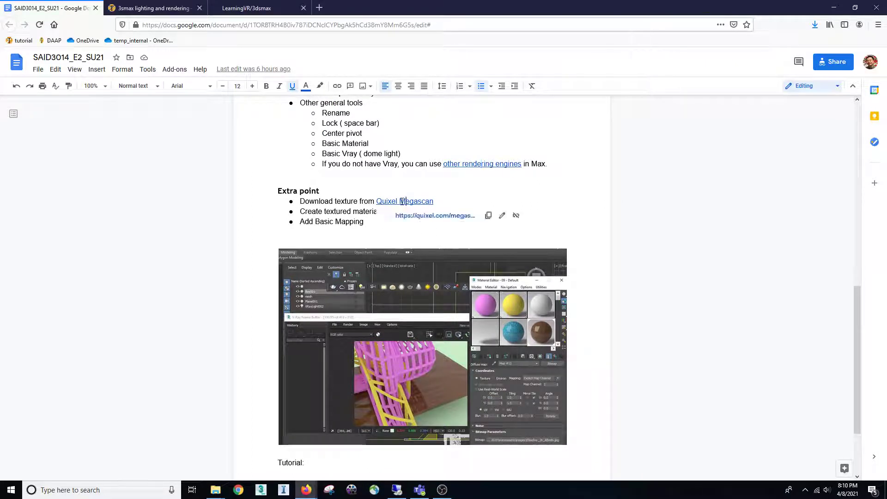
pyautogui.click(421, 216)
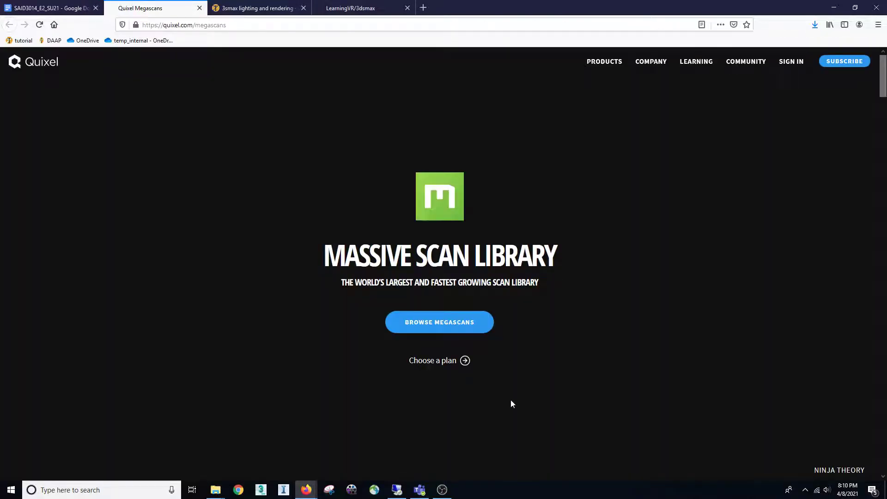
# Browse the Megascans library into the 3D Assets and then Surfaces categories.
pyautogui.click(436, 322)
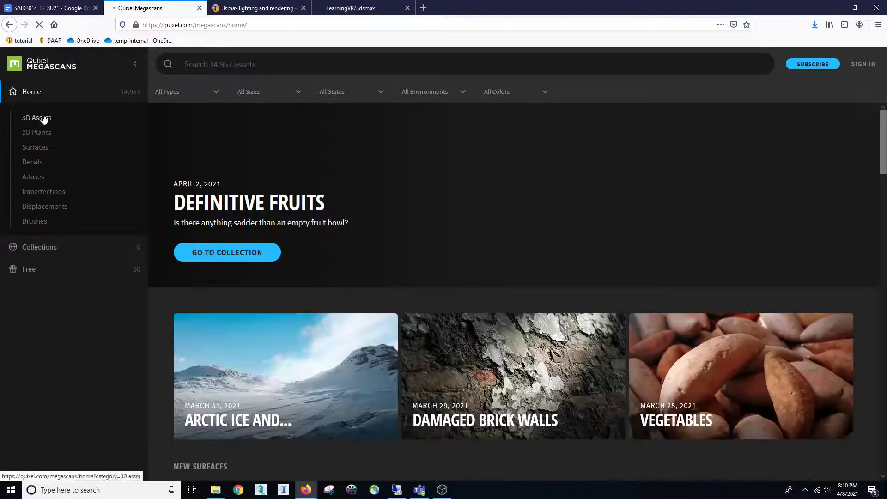
pyautogui.click(44, 118)
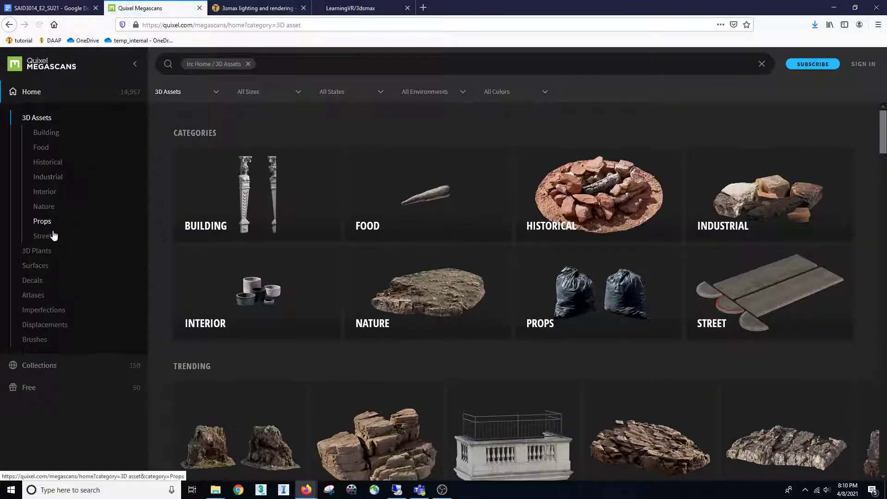
pyautogui.click(45, 267)
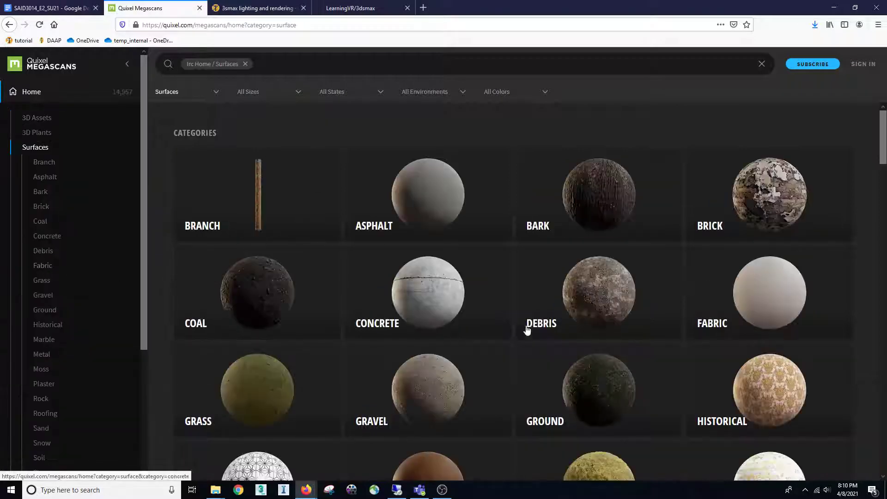
pyautogui.scroll(-2, 532, 331)
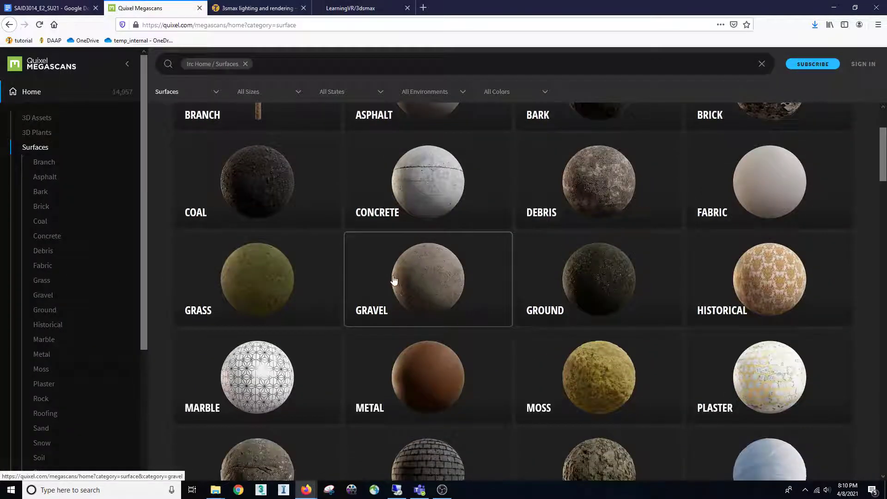
pyautogui.scroll(-1, 465, 315)
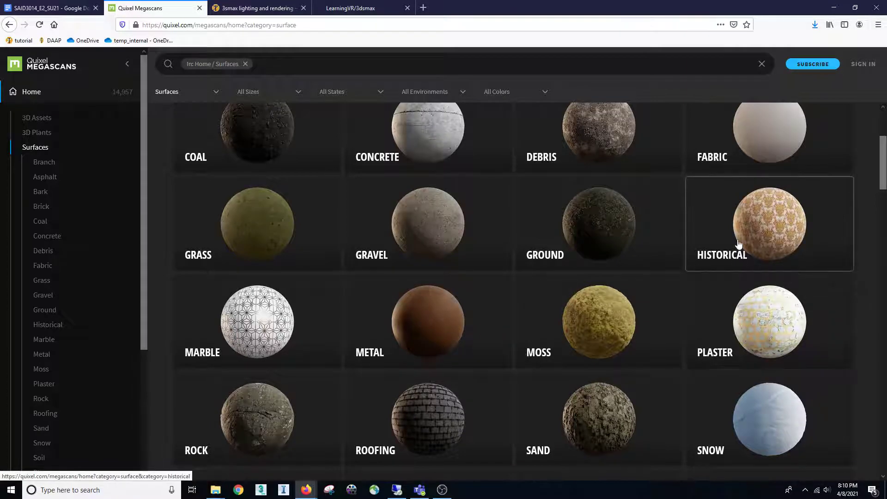
# Step through the Historical, Grass and Fabric surfaces and open the Studded Leather preview.
pyautogui.click(739, 254)
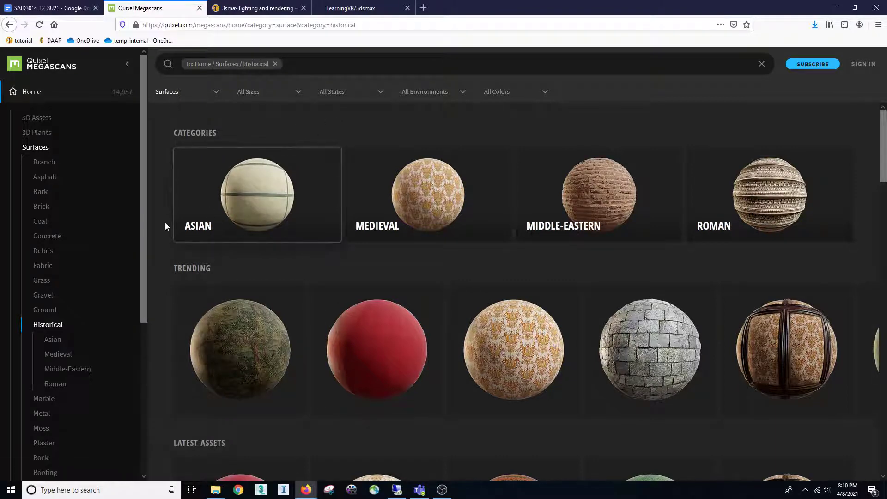
pyautogui.click(41, 281)
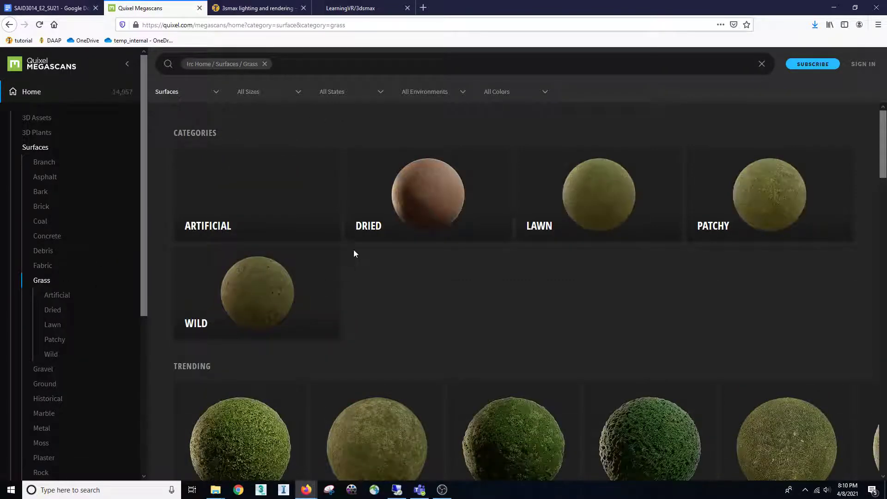
pyautogui.click(58, 271)
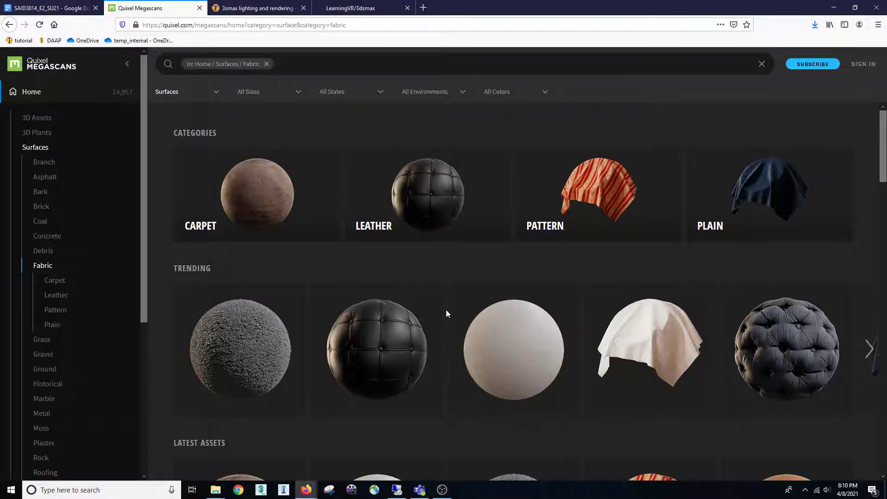
pyautogui.scroll(-5, 509, 323)
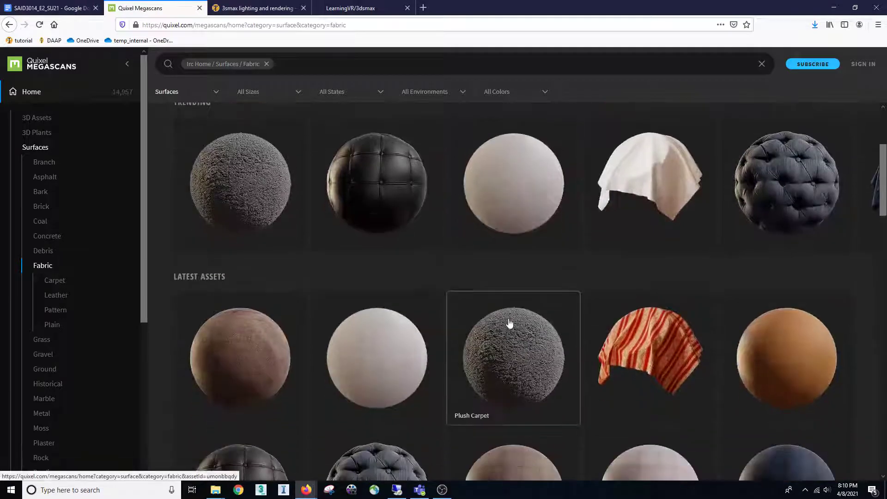
pyautogui.scroll(-1, 504, 322)
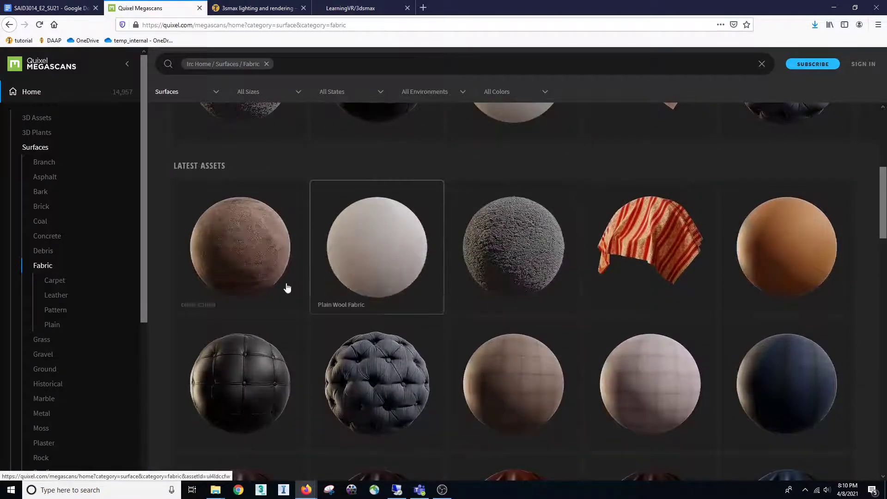
pyautogui.scroll(-1, 221, 247)
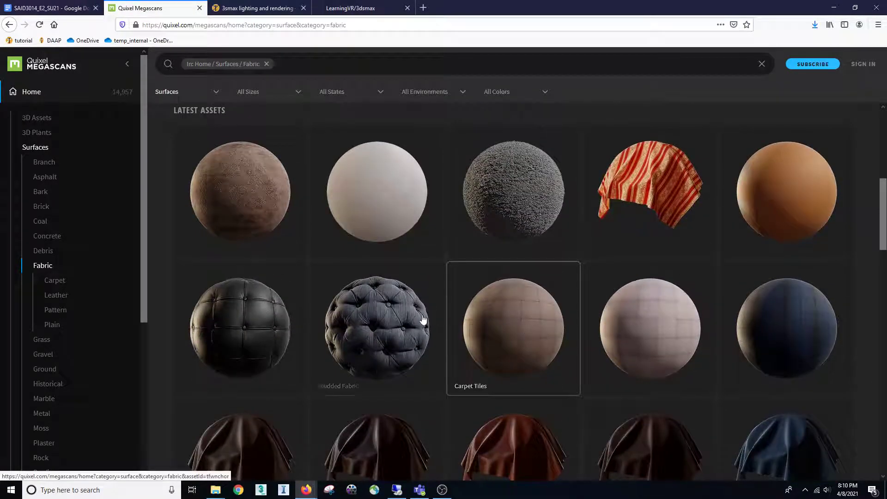
pyautogui.click(248, 313)
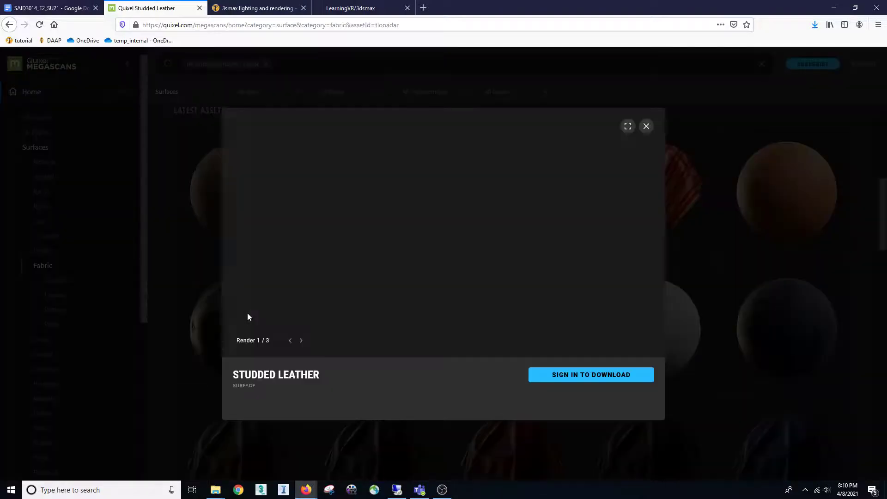
# Sign in to download through Epic Games with the saved account e-mail and password.
pyautogui.click(605, 375)
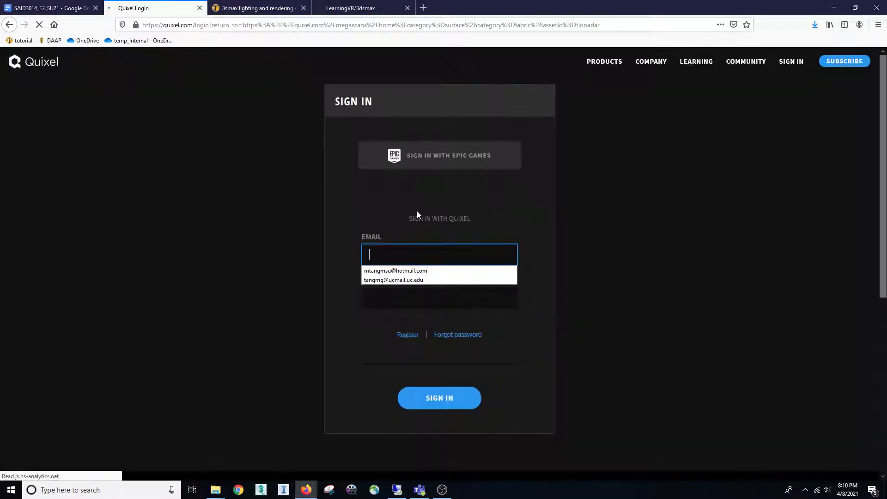
pyautogui.click(462, 164)
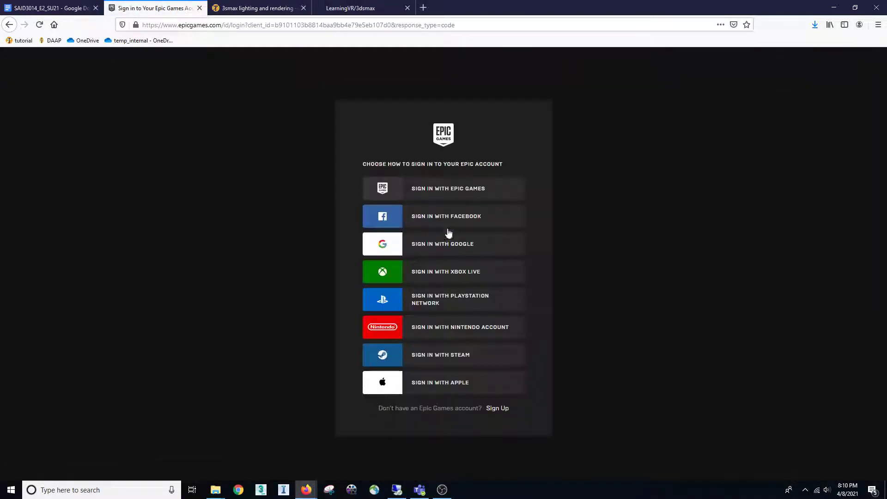
pyautogui.click(453, 194)
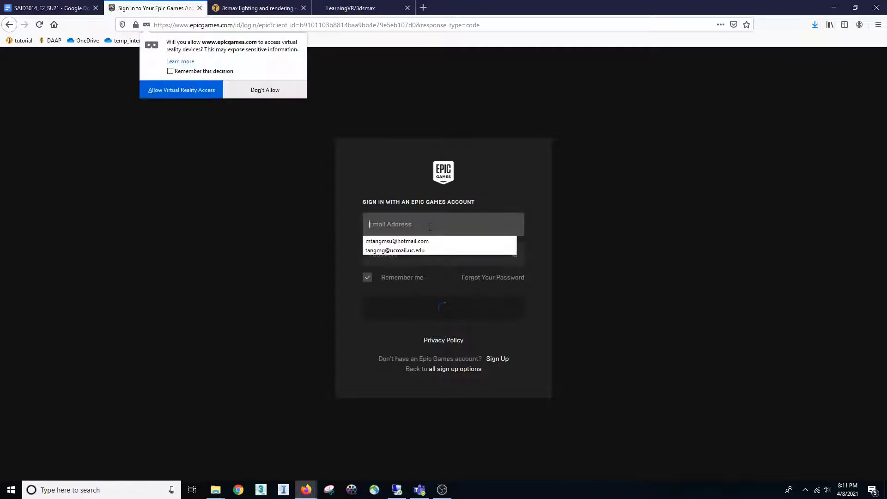
pyautogui.write('tangmg')
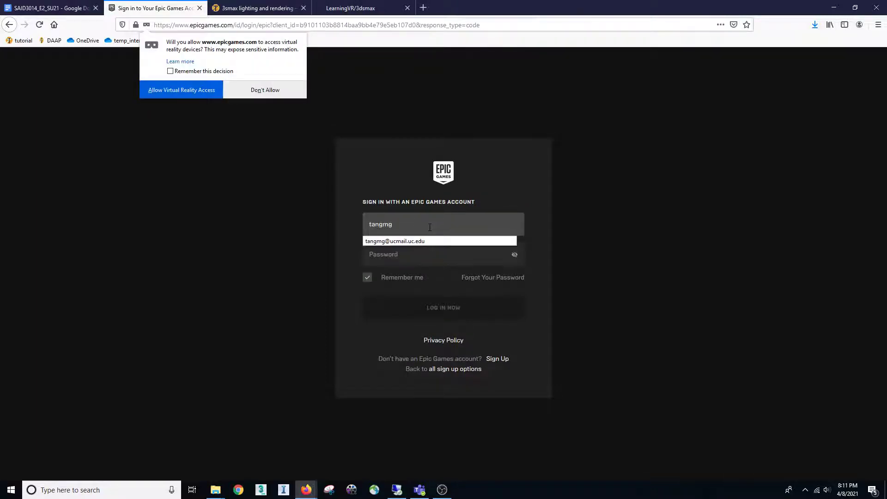
pyautogui.click(429, 243)
pyautogui.click(429, 258)
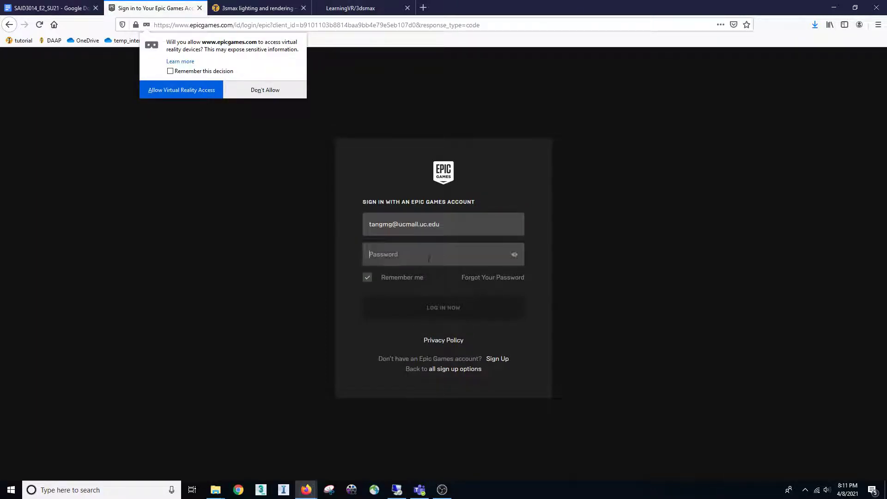
pyautogui.write('••••')
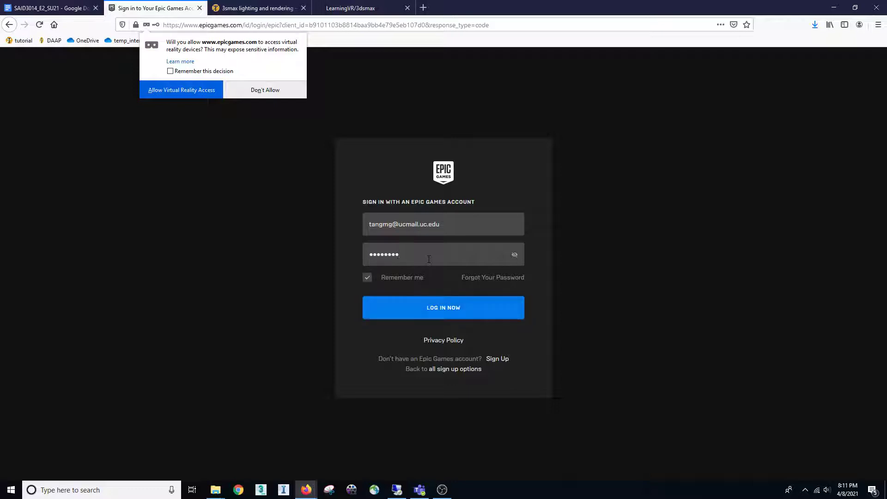
pyautogui.press('Return')
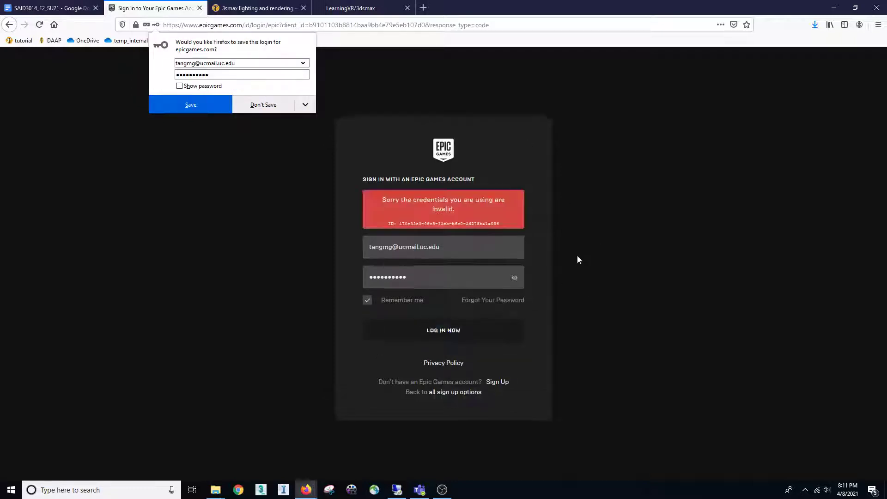
# Retype the account password twice after invalid-credential errors and resubmit the login.
pyautogui.doubleClick(392, 277)
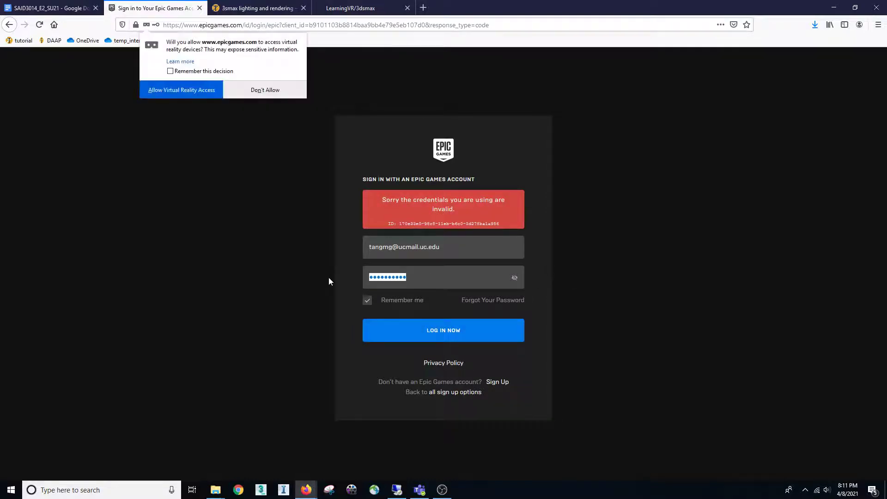
pyautogui.write('•')
pyautogui.press('BackSpace')
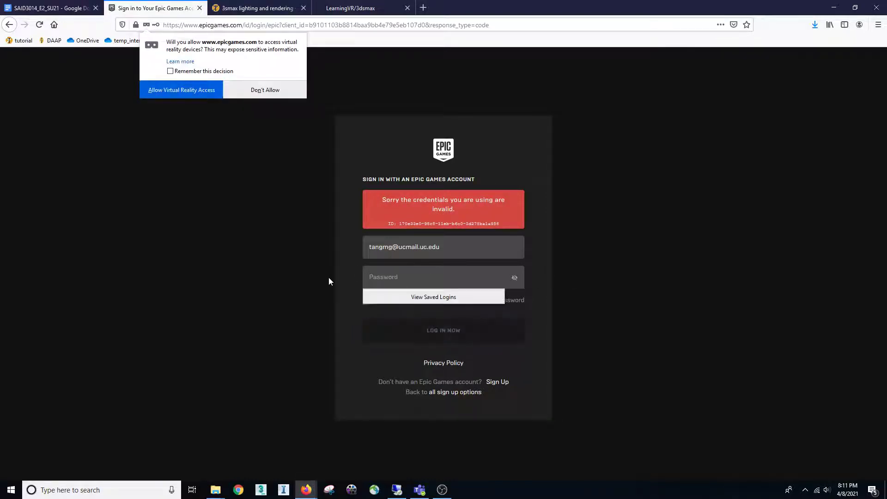
pyautogui.write('••••••••••••')
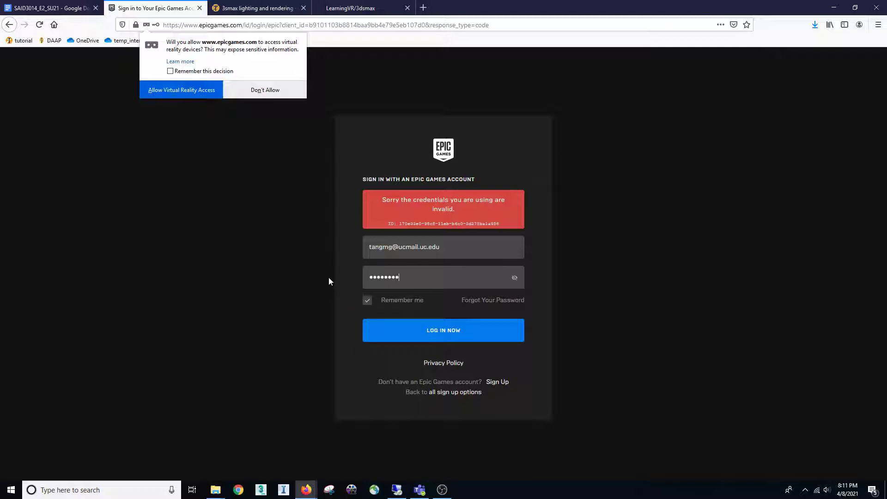
pyautogui.press('Return')
pyautogui.hotkey('ctrl', 'a')
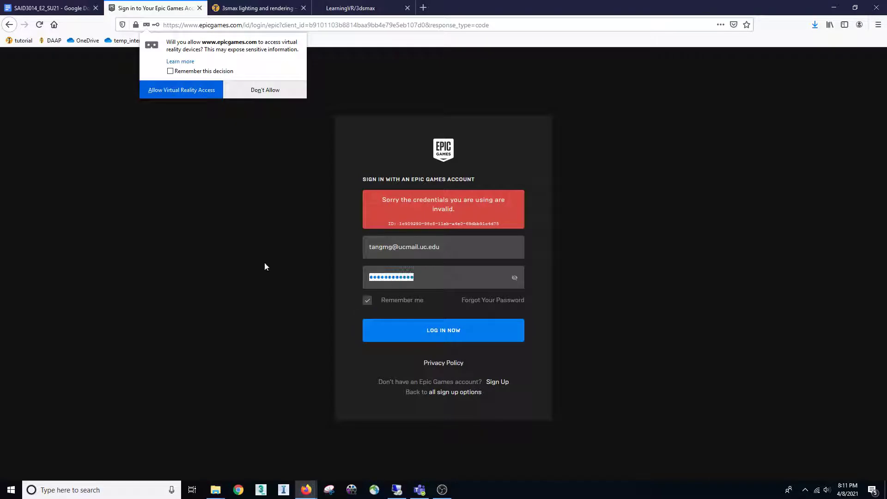
pyautogui.write('••••••••••')
pyautogui.press('Return')
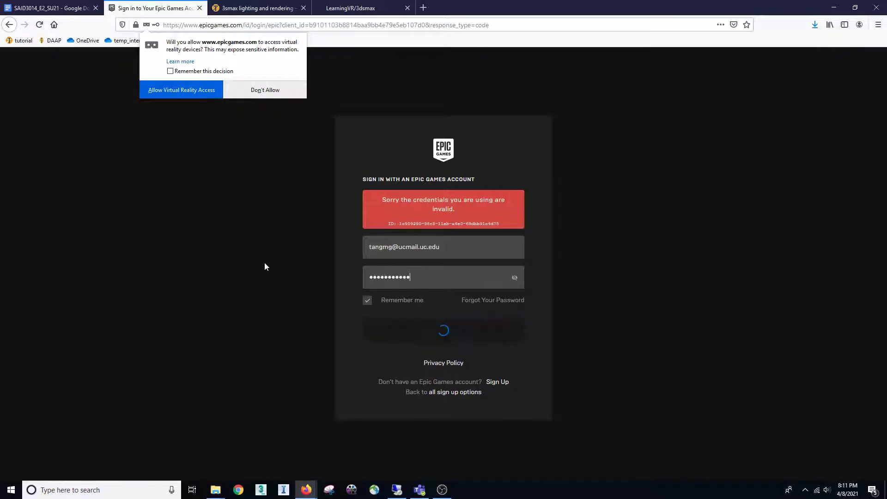
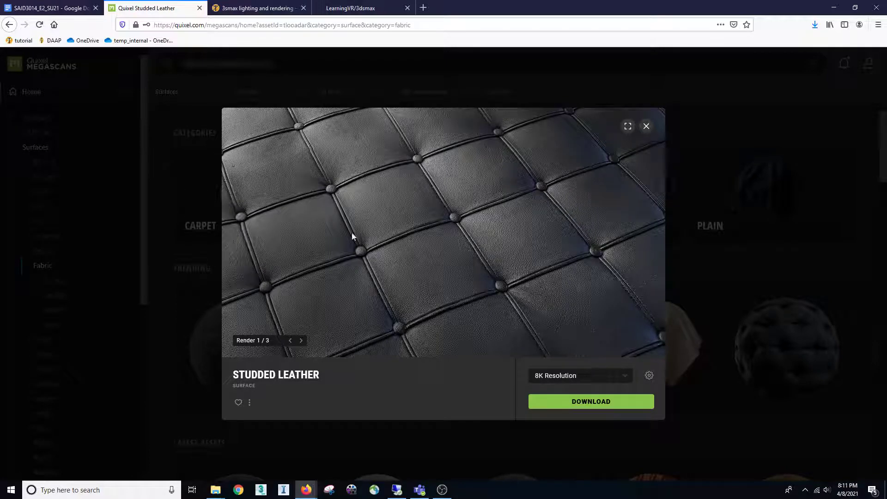
# Download the Studded Leather surface at 2K resolution and save the zip file.
pyautogui.click(582, 380)
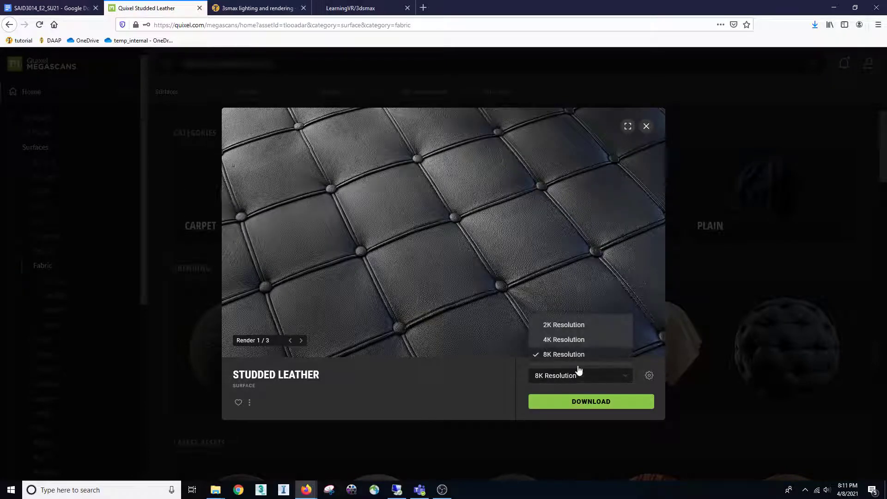
pyautogui.click(574, 326)
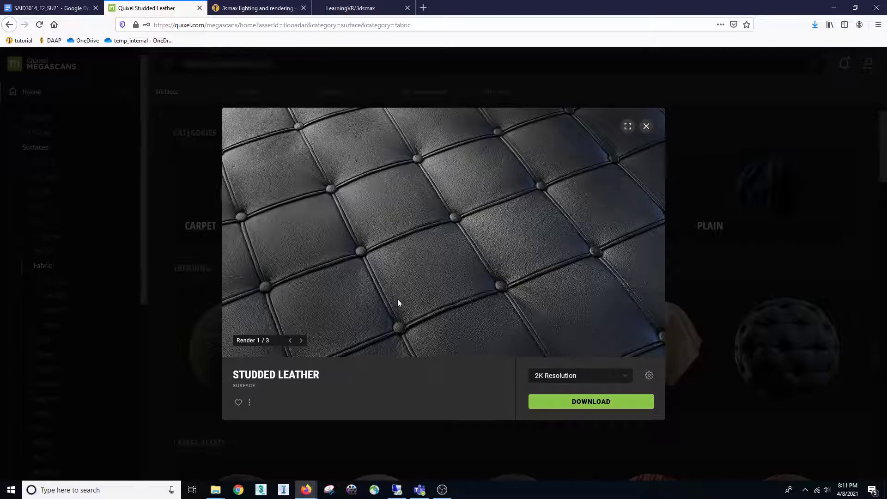
pyautogui.click(600, 405)
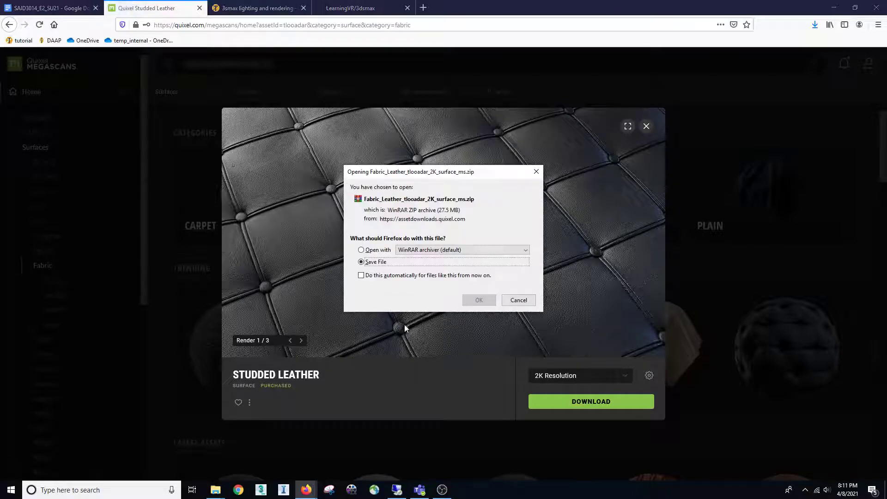
pyautogui.click(483, 302)
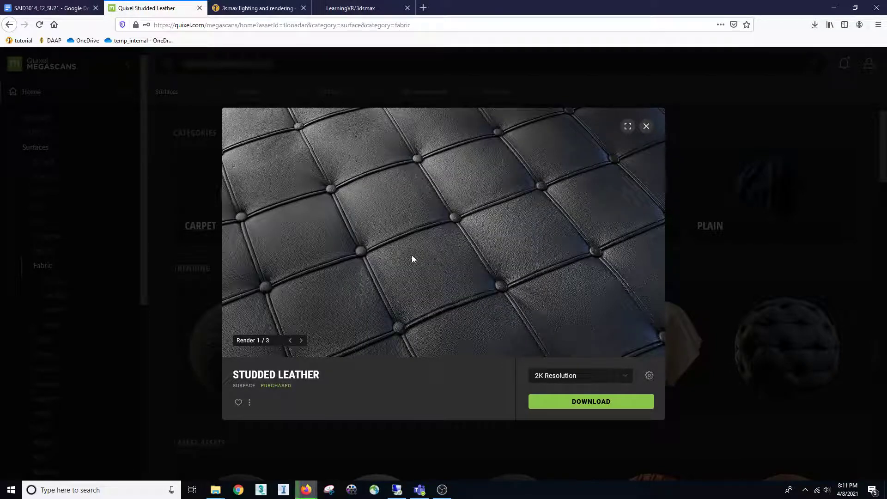
# Close the Studded Leather preview and scroll down the Fabric surfaces grid.
pyautogui.click(647, 126)
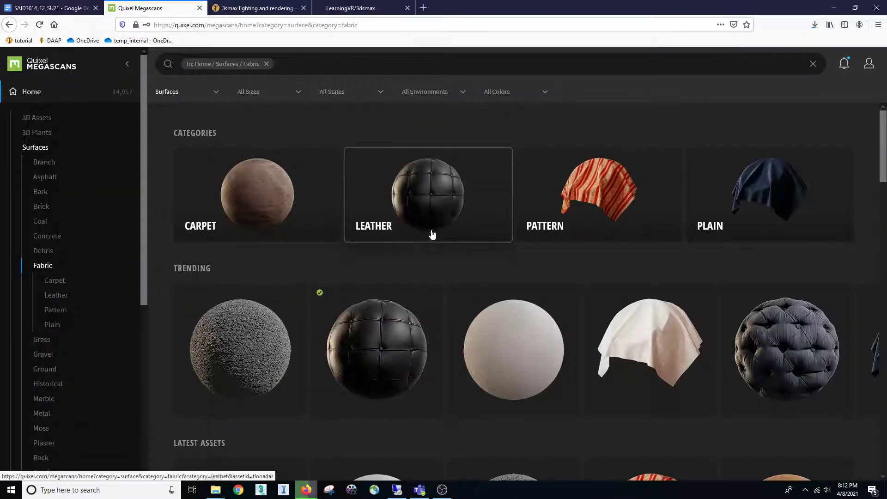
pyautogui.scroll(-2, 239, 220)
pyautogui.scroll(-15, 238, 220)
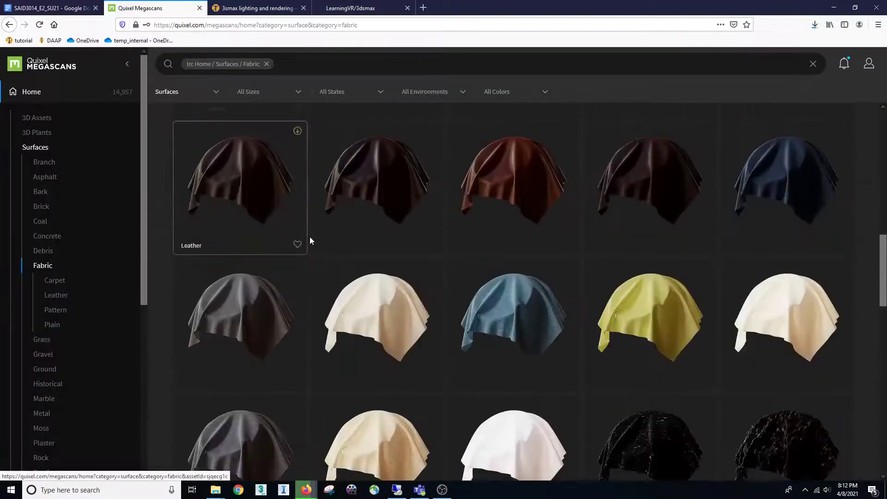
pyautogui.scroll(-2, 323, 257)
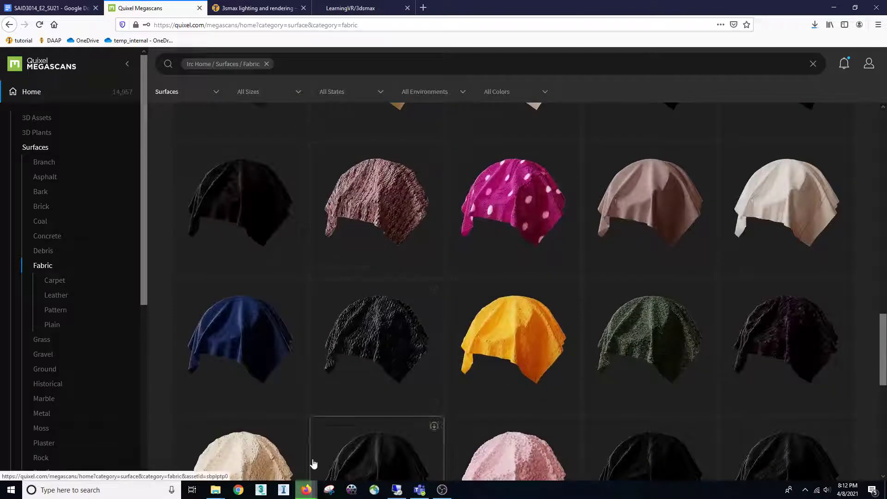
pyautogui.moveTo(306, 490)
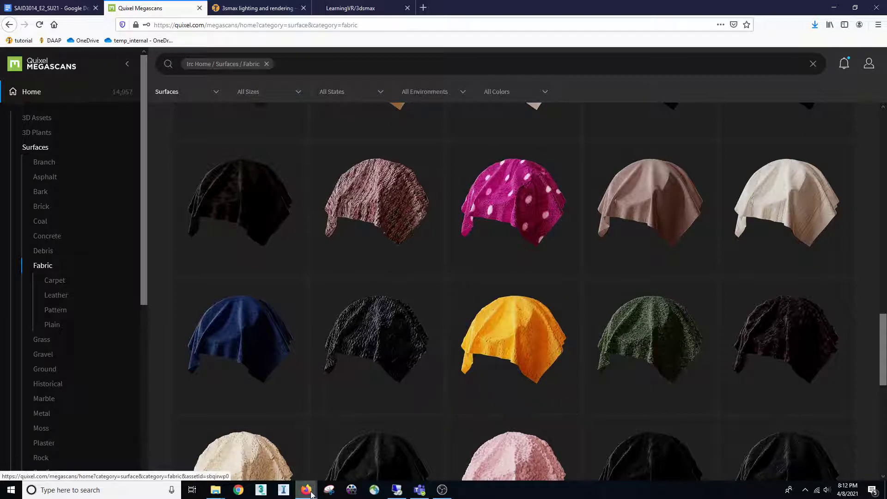
pyautogui.moveTo(216, 492)
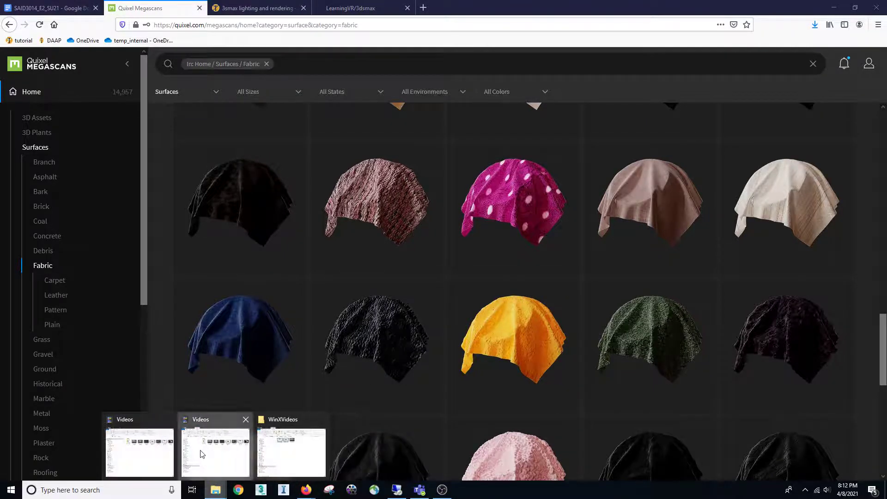
pyautogui.click(266, 444)
# Extract the downloaded Fabric_Leather zip into the Downloads folder.
pyautogui.click(195, 165)
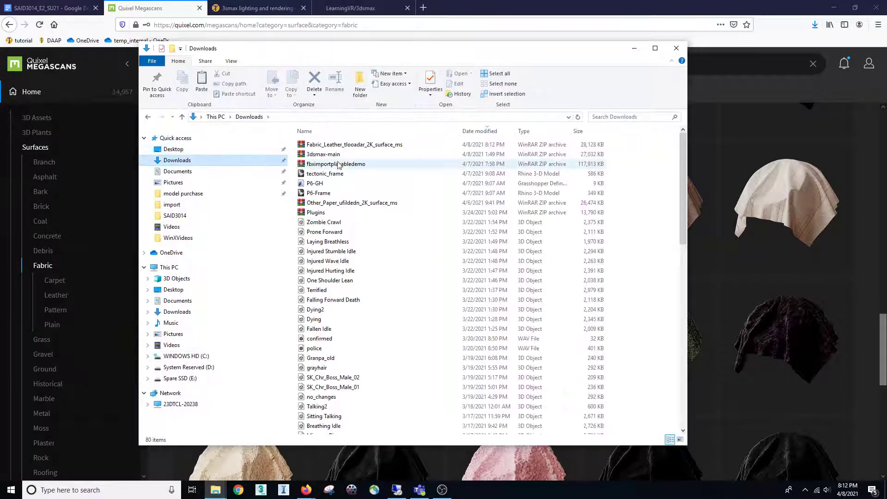
pyautogui.click(342, 145)
pyautogui.rightClick(343, 146)
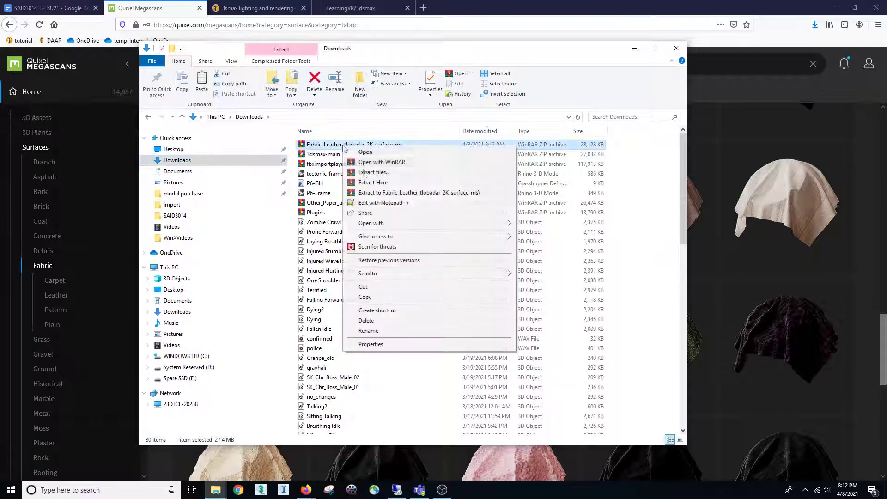
pyautogui.click(379, 172)
pyautogui.click(470, 343)
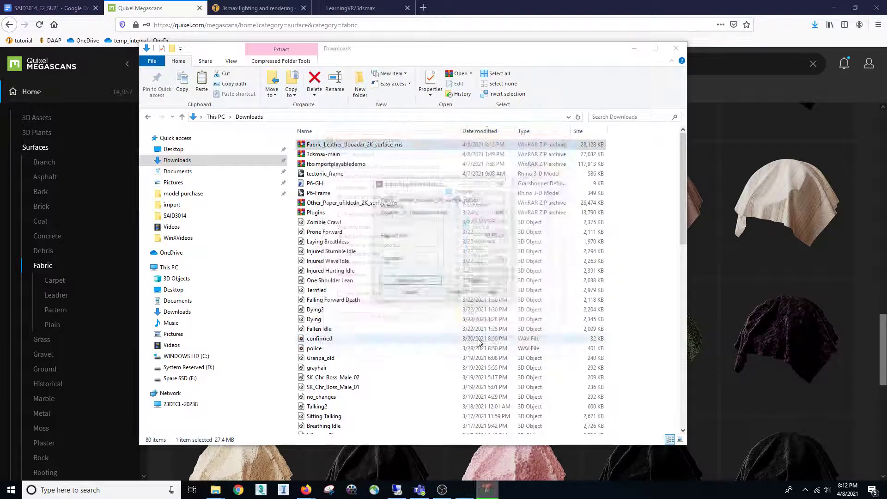
# Open the extracted Fabric_Leather_tlooadar_2K_surface_ms folder and widen the window to fit all thumbnails.
pyautogui.scroll(-7, 446, 352)
pyautogui.scroll(-10, 446, 352)
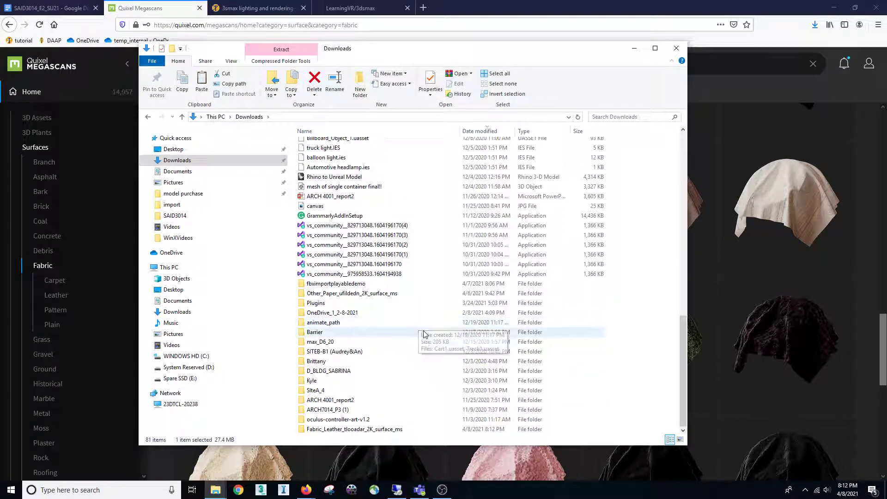
pyautogui.doubleClick(372, 429)
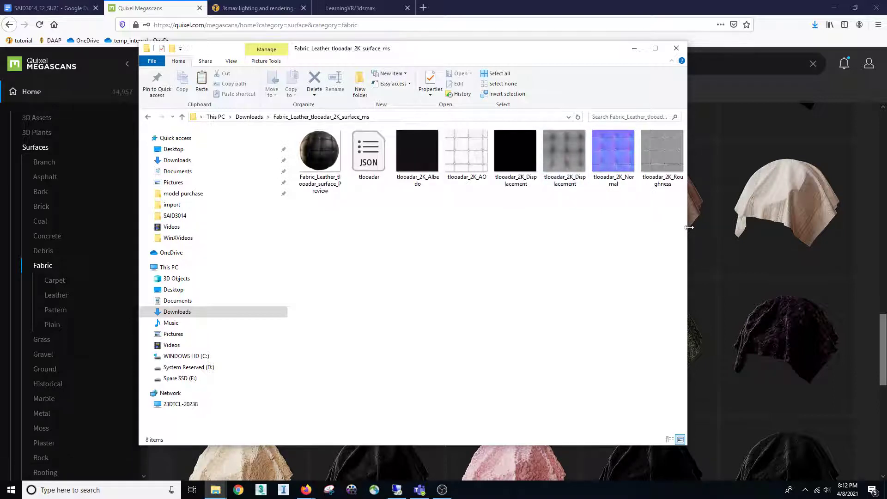
pyautogui.moveTo(689, 227); pyautogui.dragTo(709, 228)
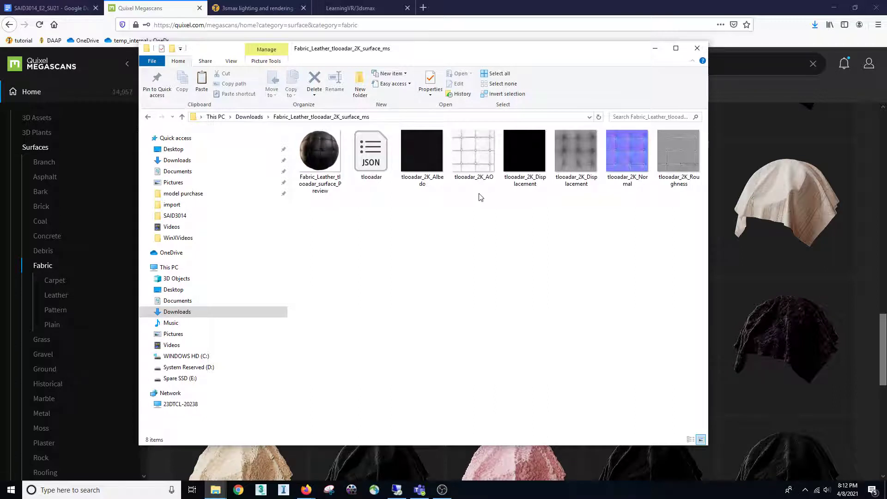
# Look over the Albedo, Displacement, Normal and Roughness maps, previewing the Albedo at full size.
pyautogui.click(425, 151)
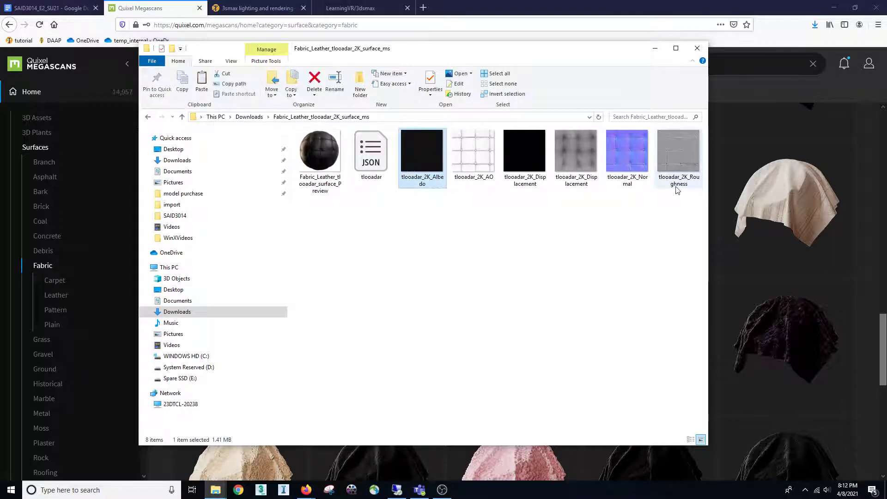
pyautogui.click(594, 162)
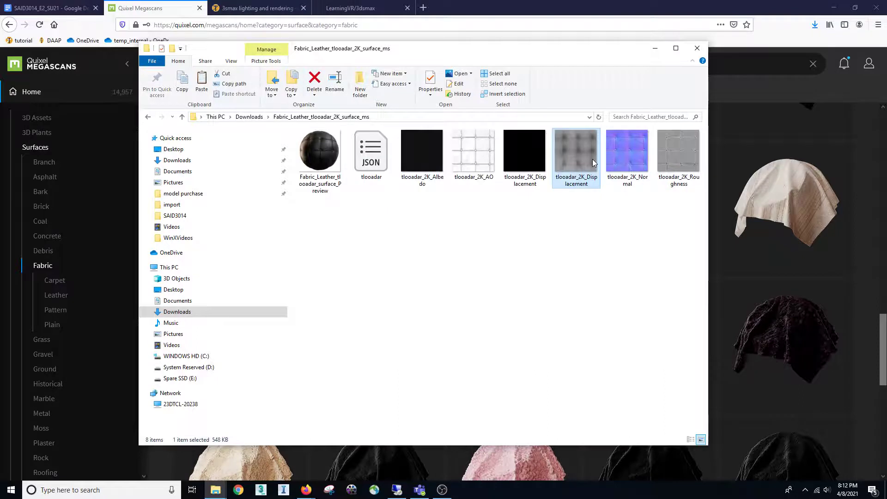
pyautogui.click(634, 166)
pyautogui.click(674, 159)
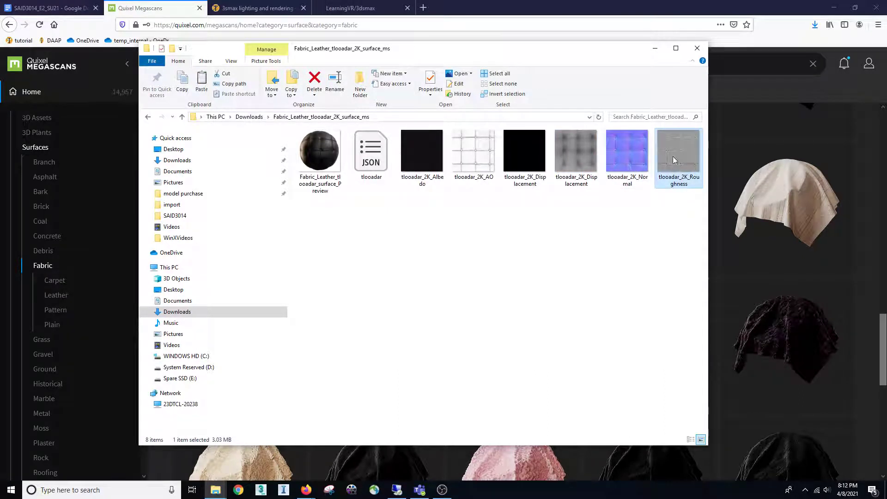
pyautogui.click(536, 160)
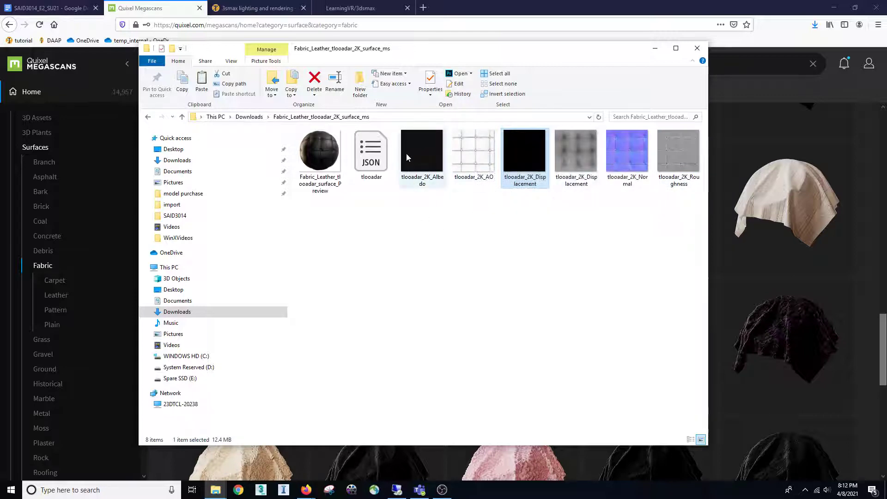
pyautogui.click(421, 157)
pyautogui.doubleClick(421, 156)
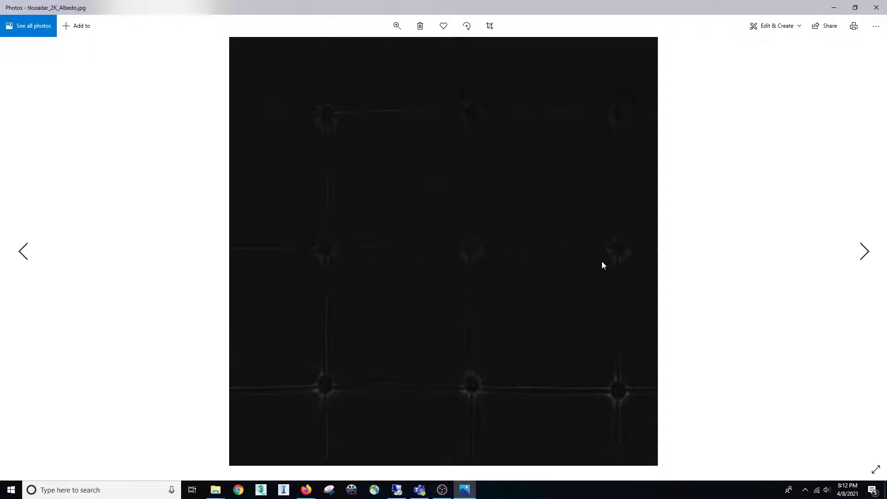
pyautogui.click(876, 7)
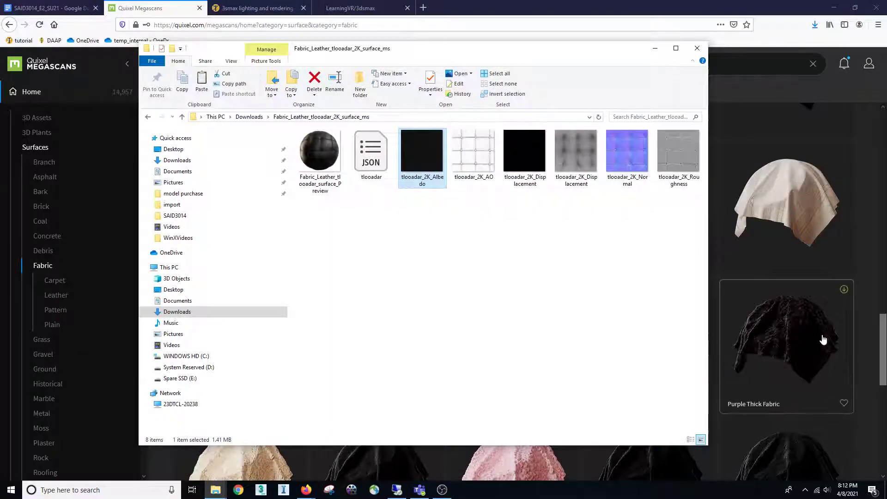
# Download the Patterned Fabric surface and save its zip file.
pyautogui.click(881, 375)
pyautogui.scroll(15, 757, 342)
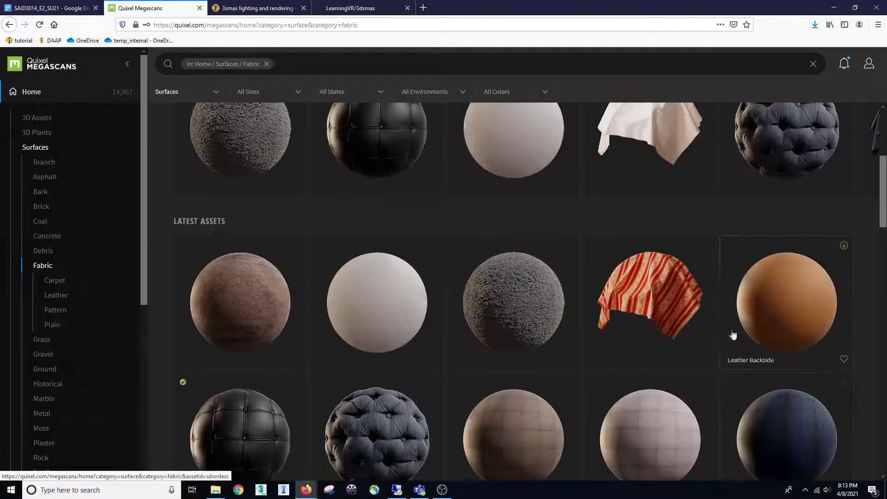
pyautogui.click(680, 300)
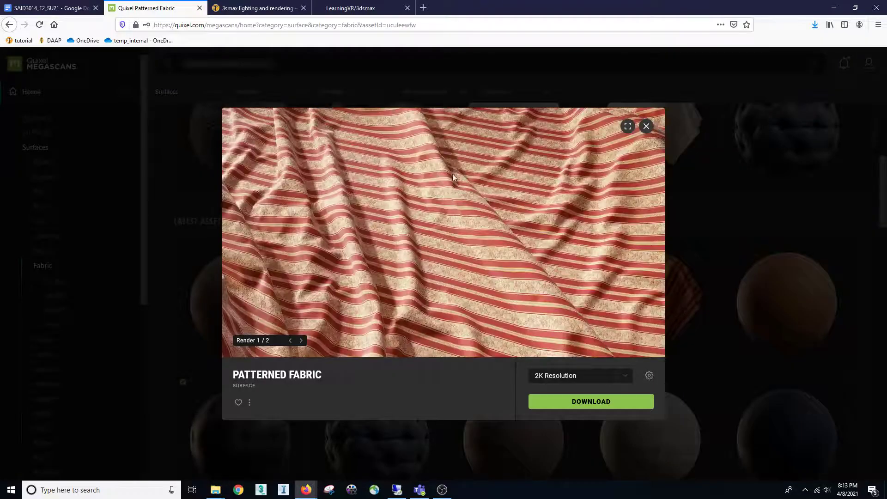
pyautogui.click(577, 405)
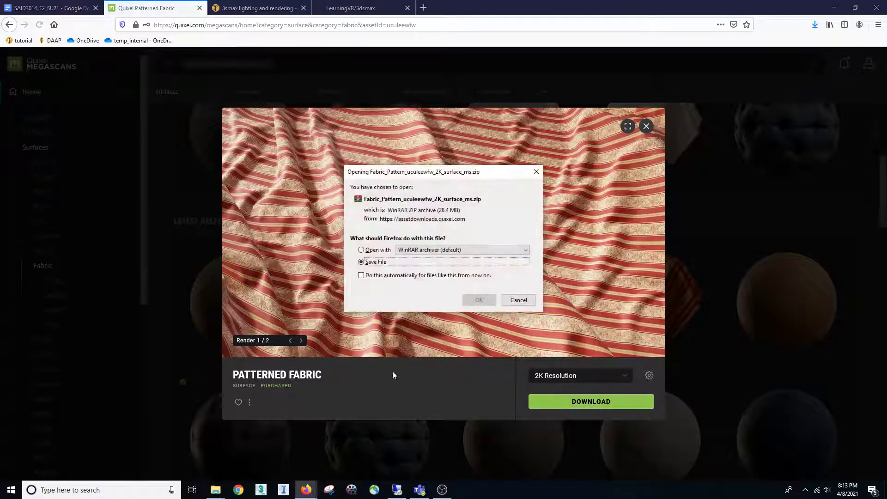
pyautogui.click(481, 300)
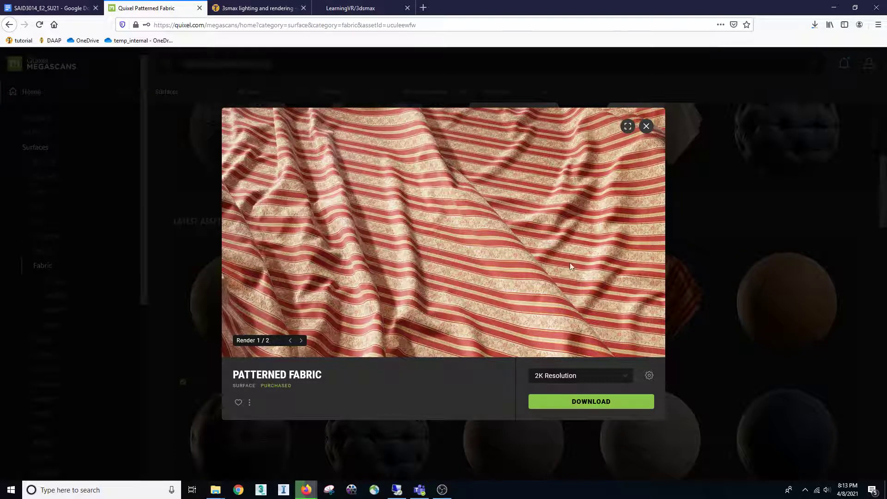
pyautogui.click(648, 126)
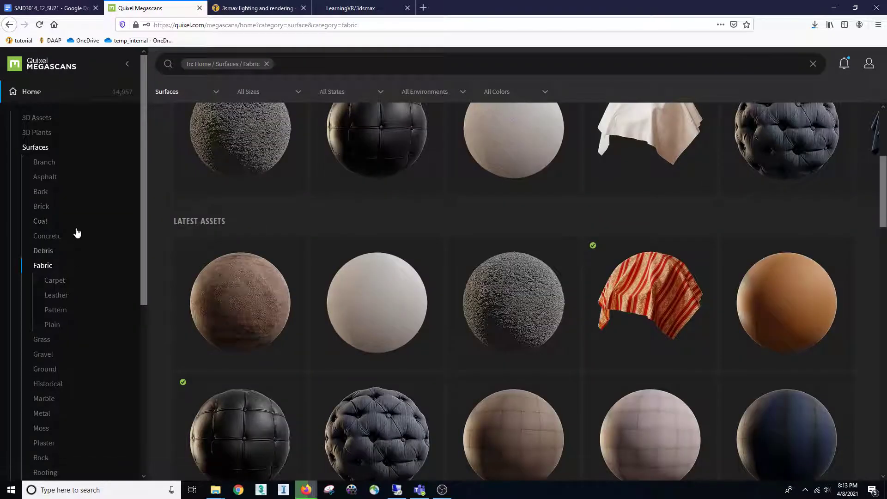
# Switch to the 3D Assets category and preview the Modular Building Balcony asset.
pyautogui.click(40, 134)
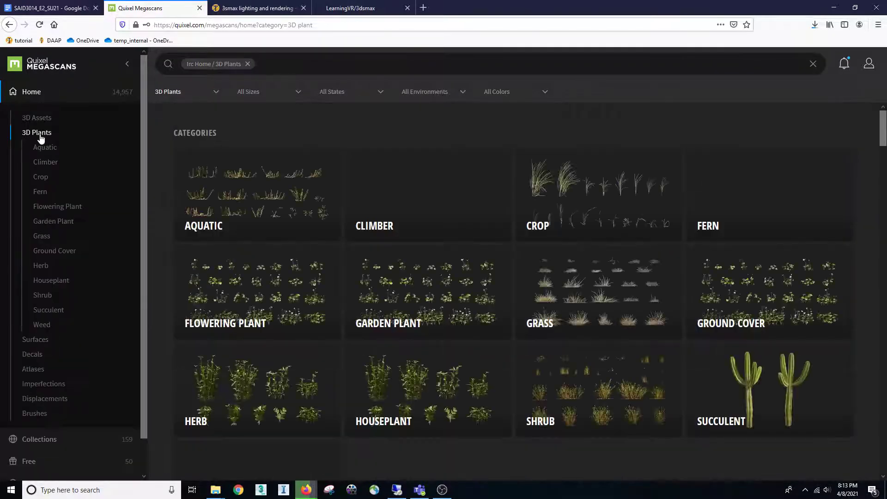
pyautogui.scroll(-2, 356, 341)
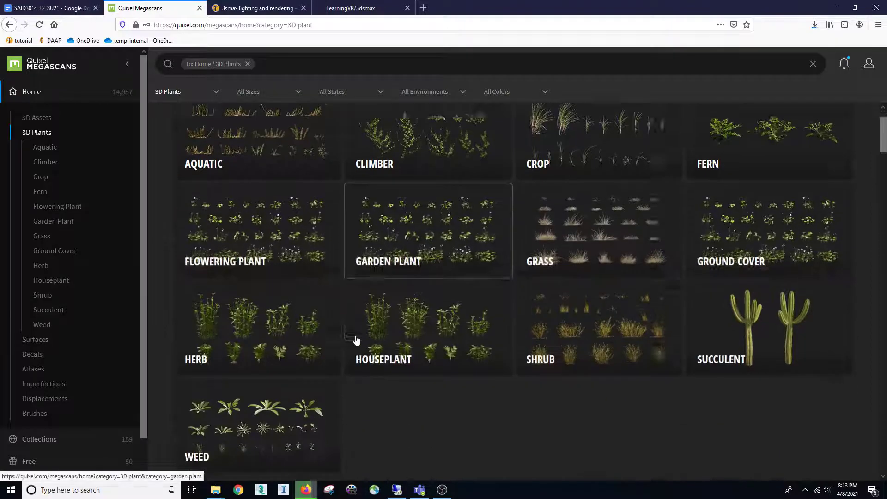
pyautogui.scroll(2, 356, 340)
pyautogui.click(37, 118)
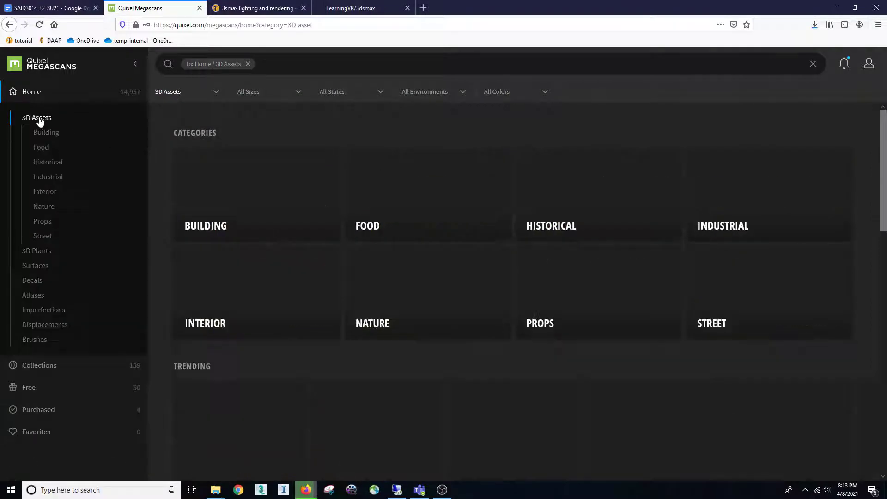
pyautogui.scroll(-3, 452, 345)
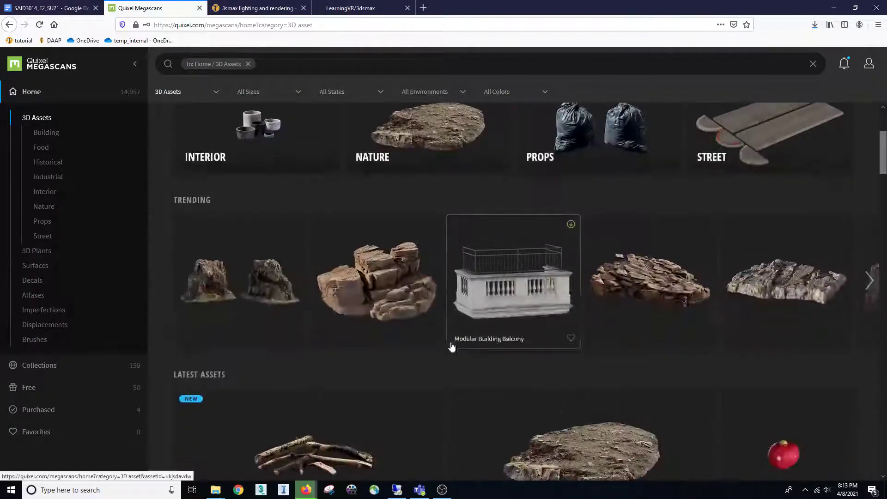
pyautogui.click(505, 301)
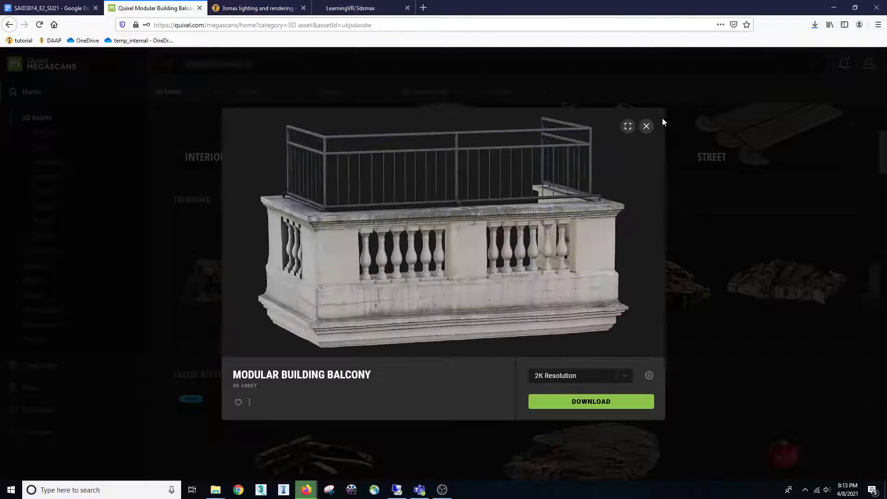
pyautogui.click(646, 126)
# Scroll the 3D Assets grid and preview the Decorative Statue Pillar asset.
pyautogui.scroll(-8, 595, 240)
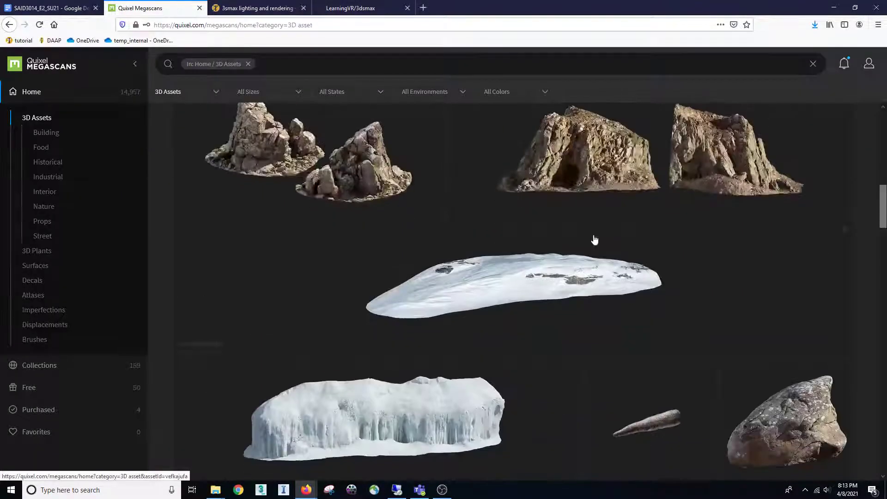
pyautogui.scroll(-7, 595, 240)
pyautogui.scroll(1, 594, 238)
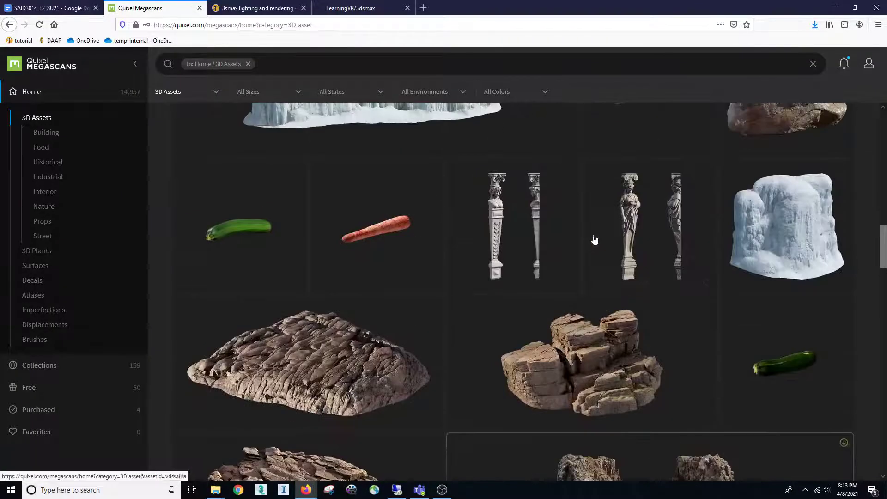
pyautogui.click(657, 236)
pyautogui.click(646, 126)
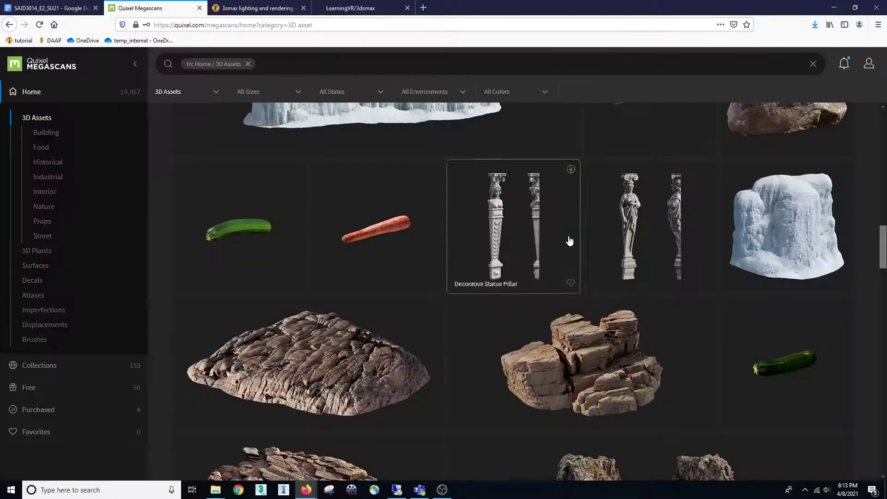
pyautogui.scroll(-10, 520, 351)
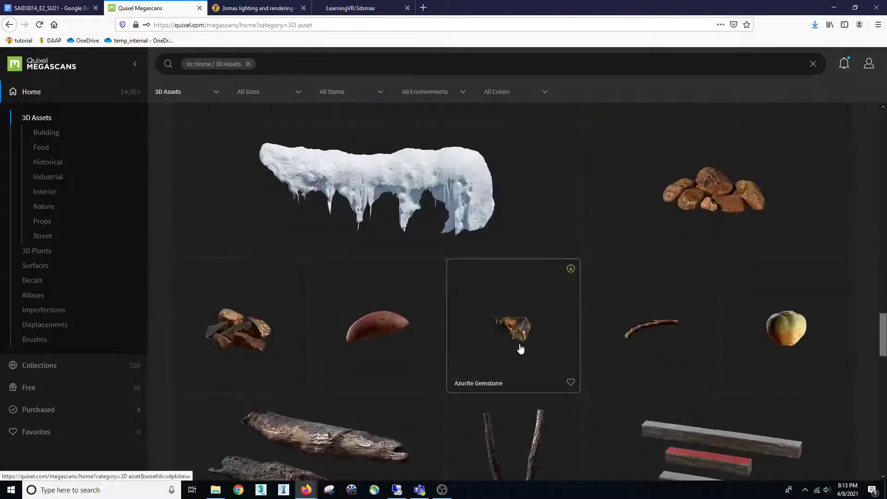
pyautogui.scroll(2, 520, 349)
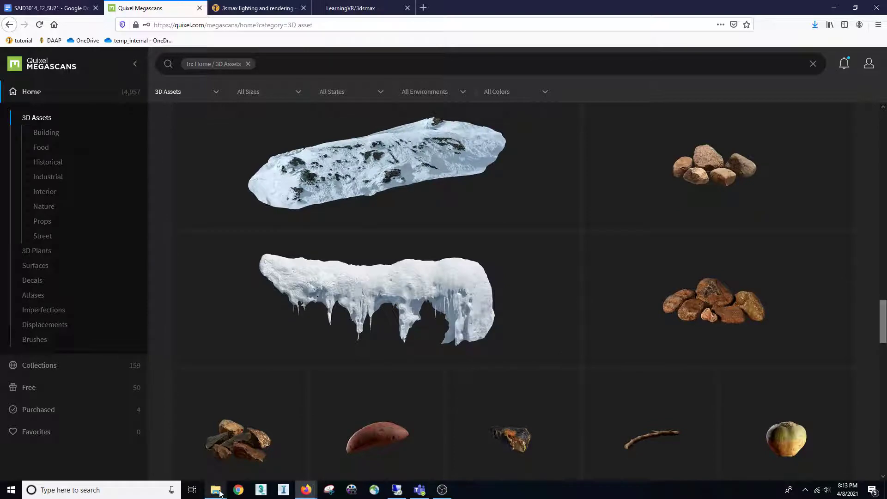
# Extract the Fabric_Pattern_uculeewfw_2K_surface_ms zip in Downloads using Extract files.
pyautogui.moveTo(220, 493)
pyautogui.click(138, 446)
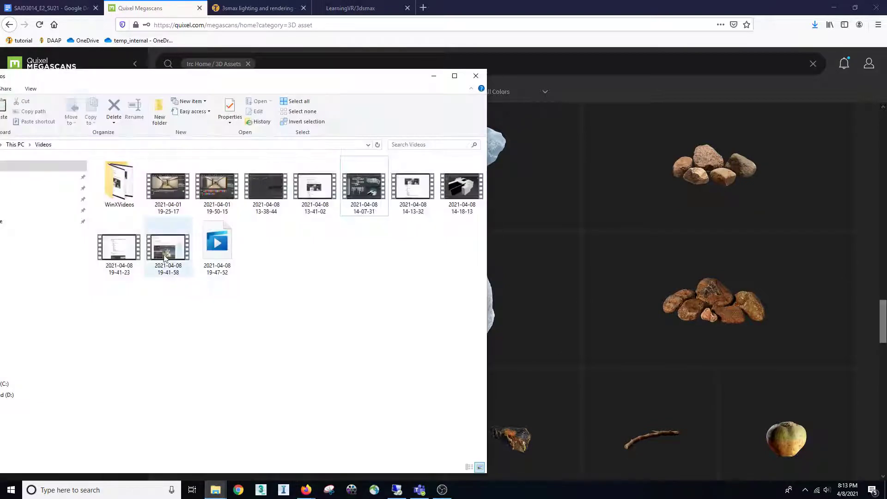
pyautogui.moveTo(266, 82); pyautogui.dragTo(592, 139)
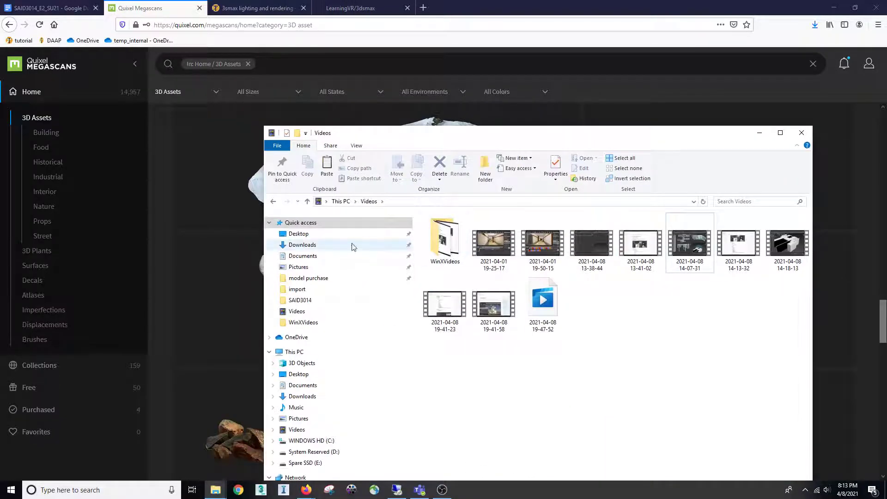
pyautogui.click(319, 245)
pyautogui.rightClick(447, 232)
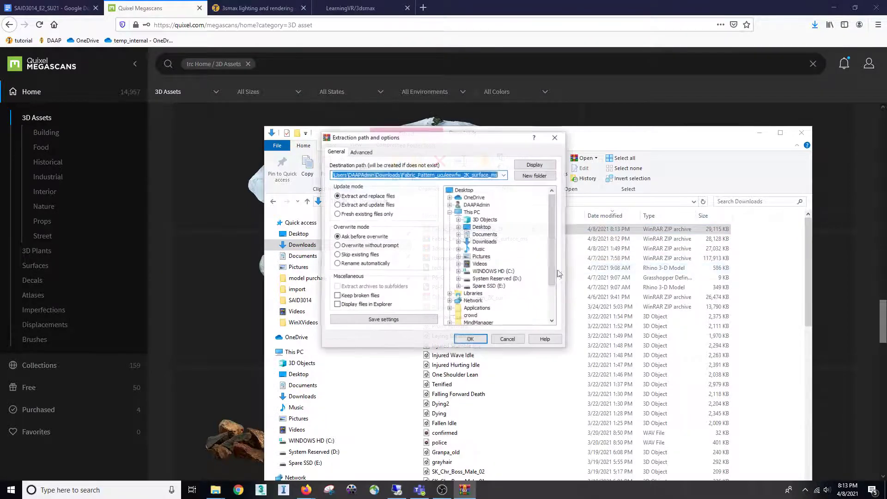
pyautogui.click(467, 339)
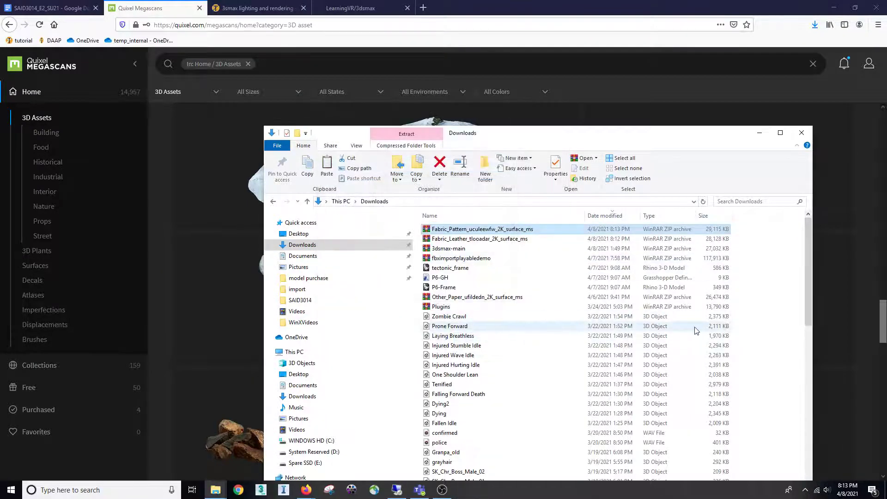
pyautogui.scroll(-15, 550, 328)
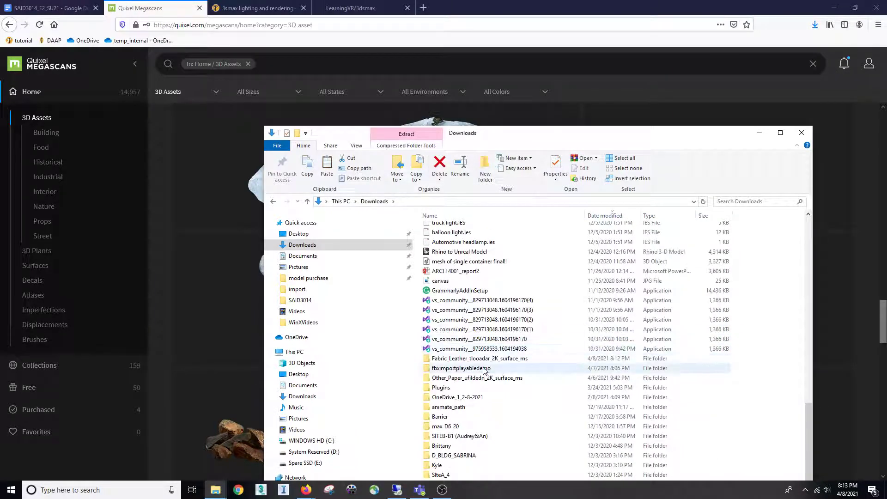
pyautogui.doubleClick(481, 368)
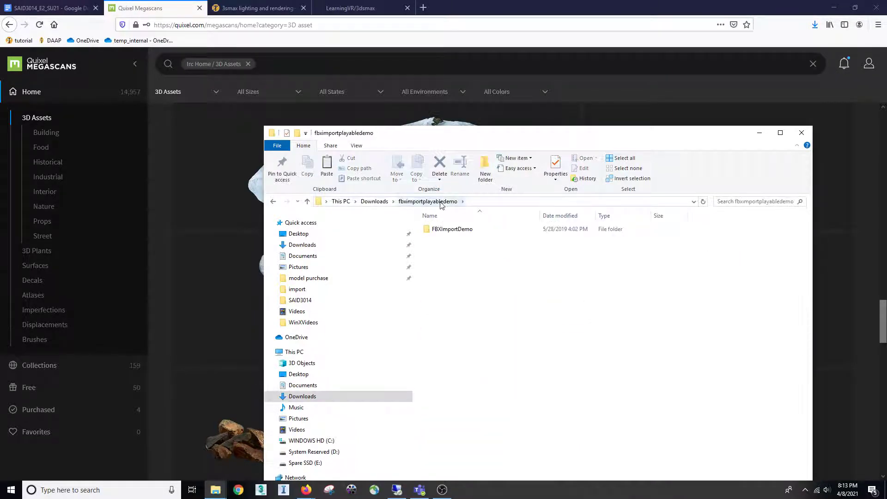
pyautogui.click(377, 202)
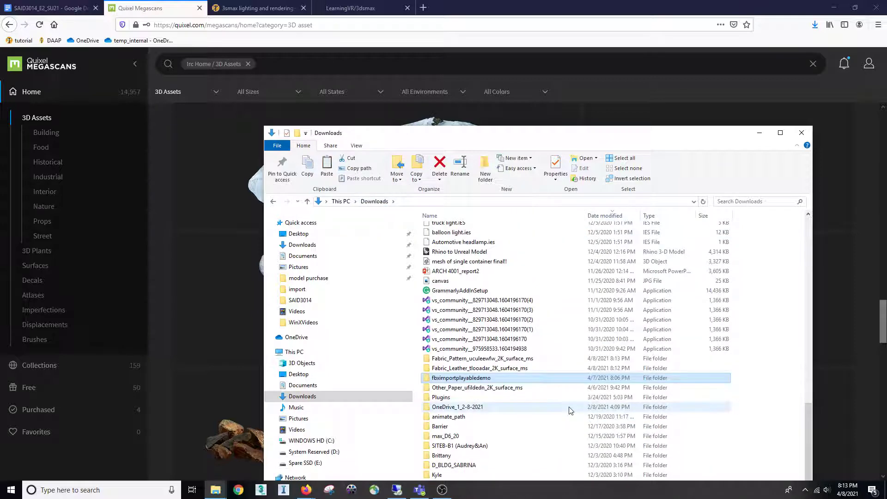
# Open the Fabric_Pattern_uculeewfw_2K_surface_ms folder and view its uculeewfw_2K_Normal map.
pyautogui.click(482, 359)
pyautogui.doubleClick(498, 365)
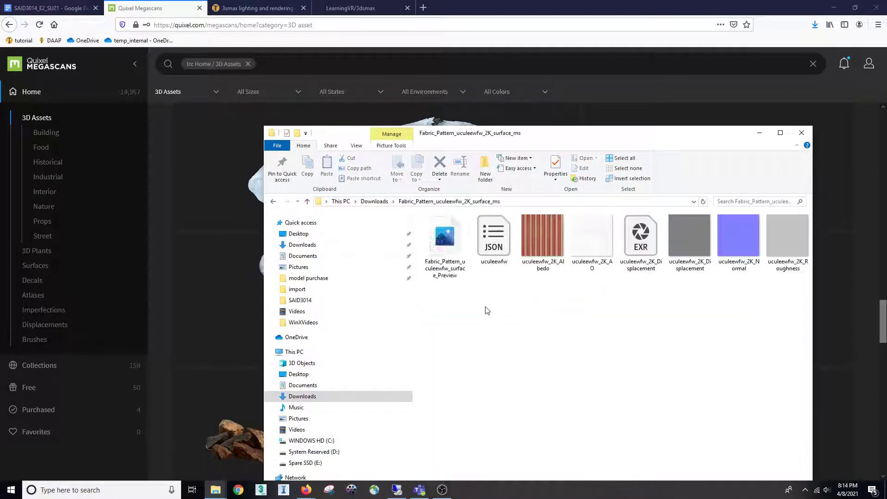
pyautogui.click(548, 240)
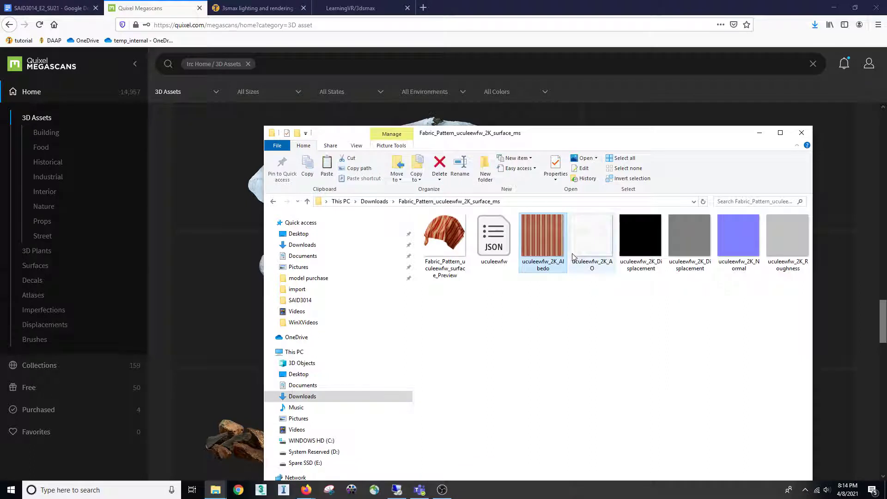
pyautogui.moveTo(558, 130); pyautogui.dragTo(469, 125)
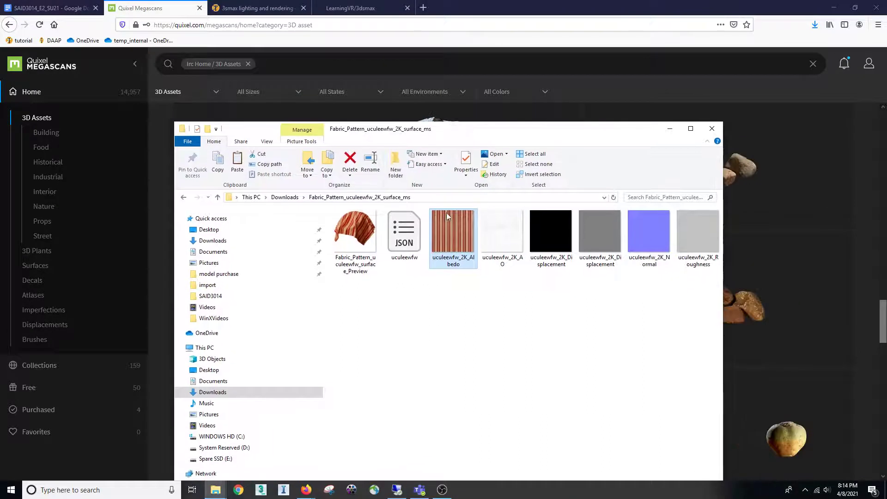
pyautogui.doubleClick(653, 240)
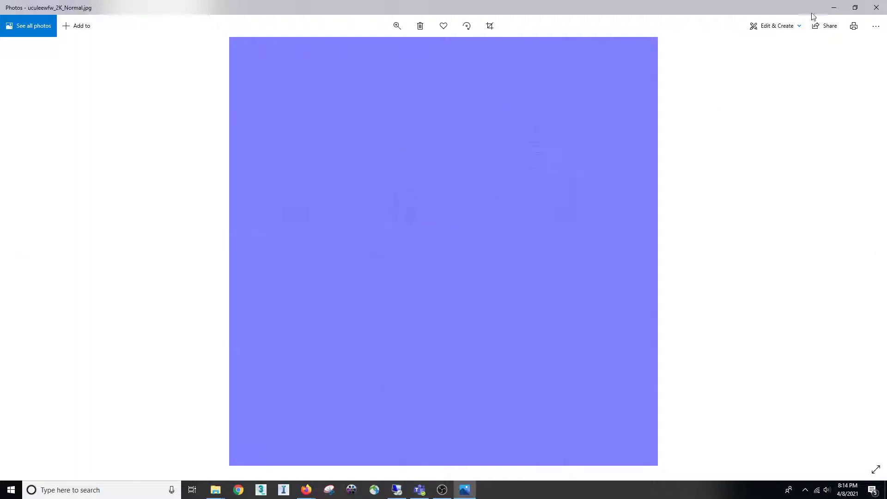
# Close the Photos viewer after inspecting the uculeewfw_2K_Normal.jpg map.
pyautogui.click(877, 8)
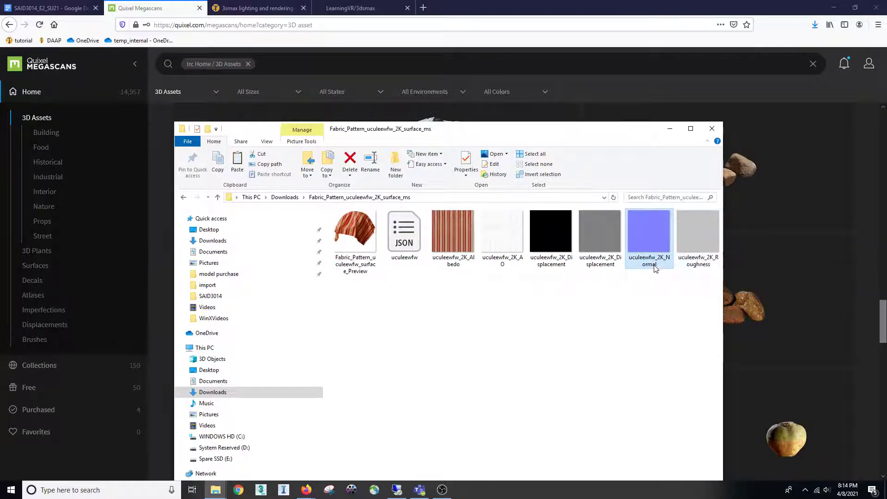
# Copy the uculeewfw_2K Albedo and Roughness texture maps to the clipboard.
pyautogui.moveTo(654, 269)
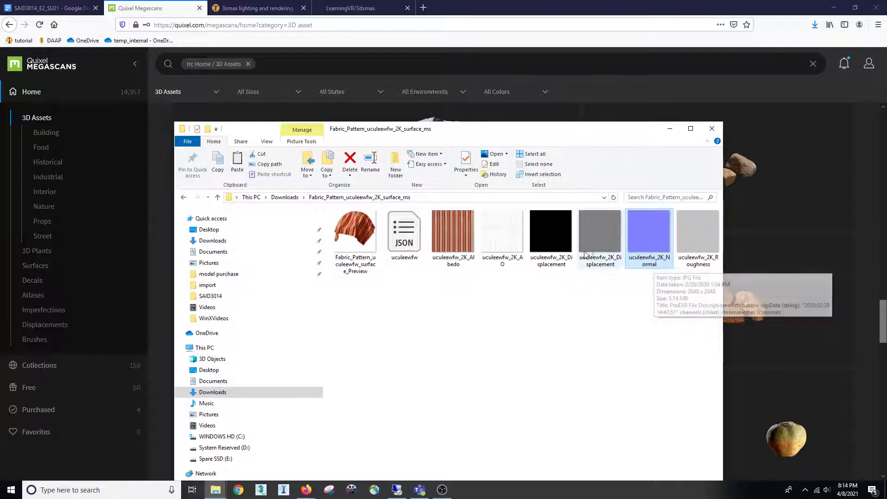
pyautogui.click(459, 233)
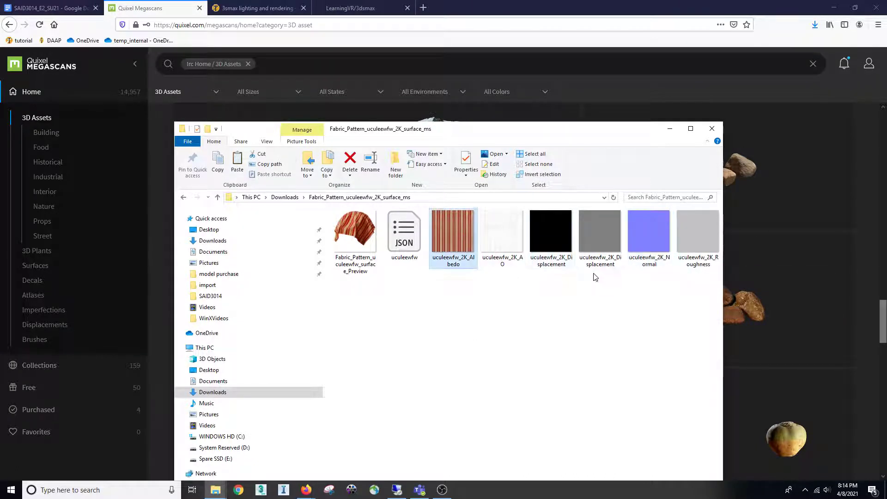
pyautogui.rightClick(446, 231)
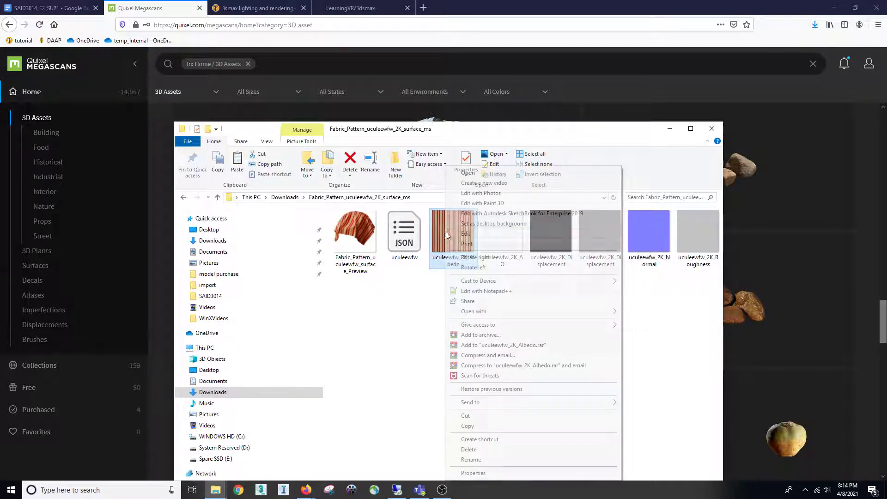
pyautogui.click(667, 306)
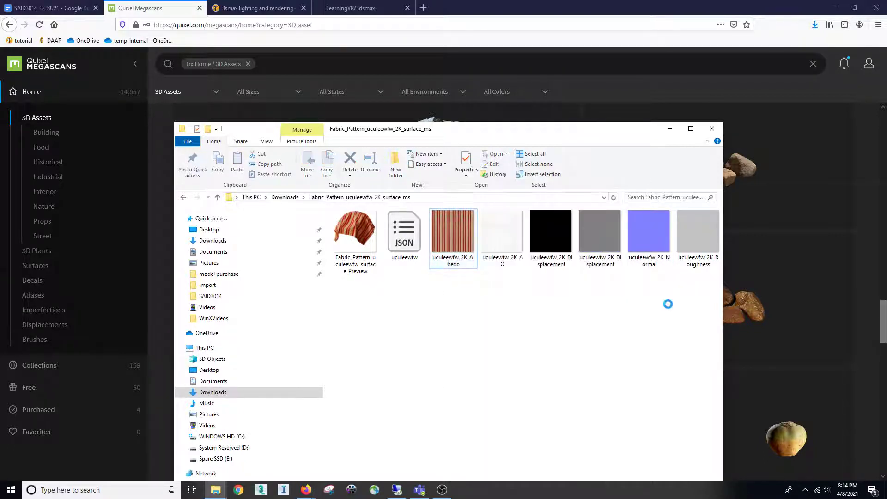
pyautogui.rightClick(469, 234)
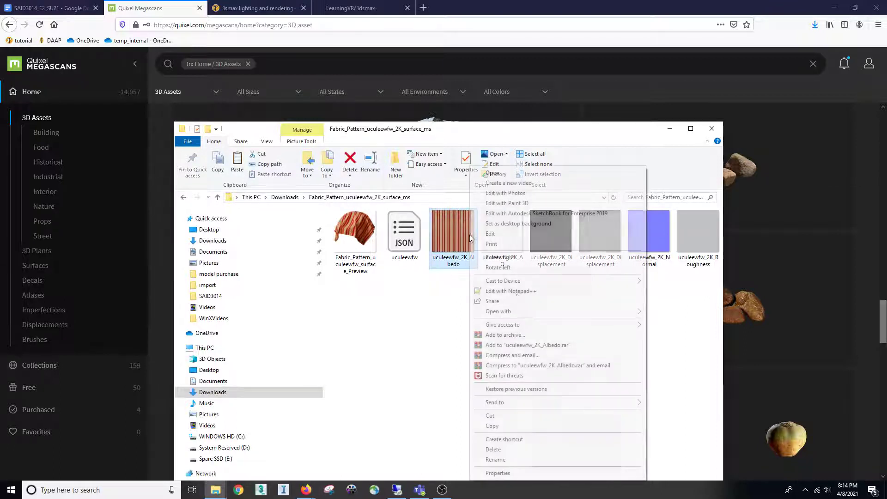
pyautogui.click(557, 426)
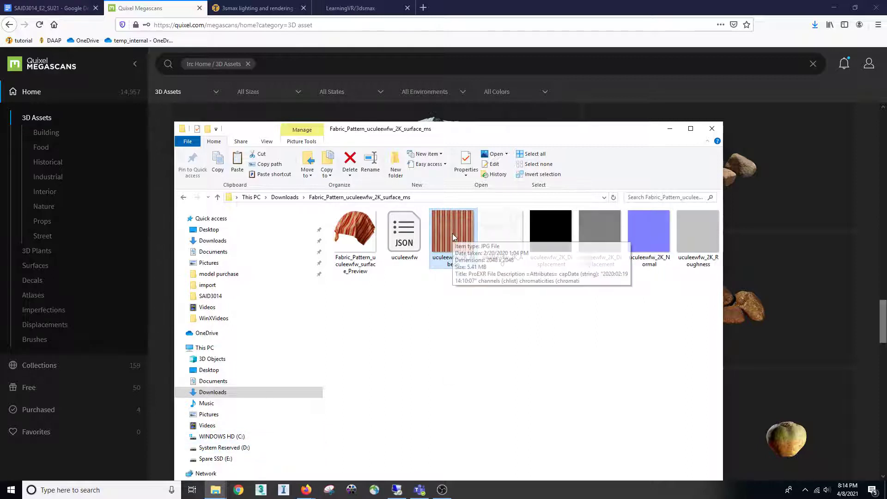
pyautogui.rightClick(697, 227)
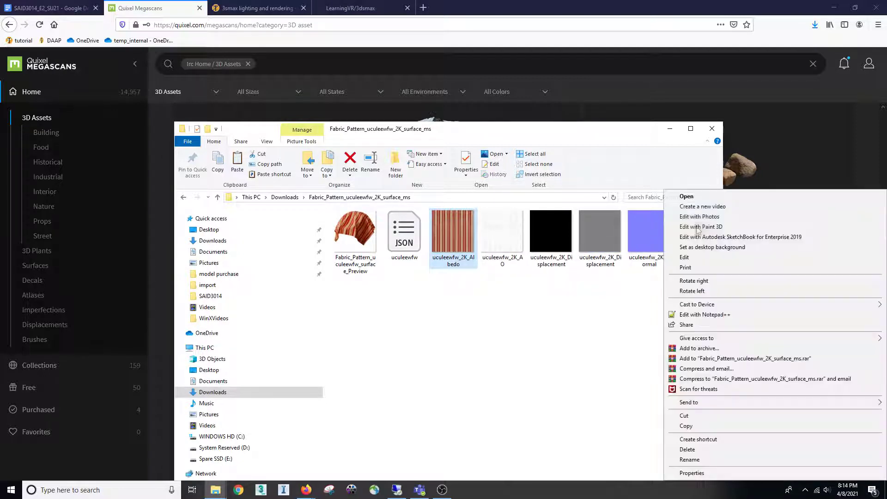
pyautogui.click(686, 425)
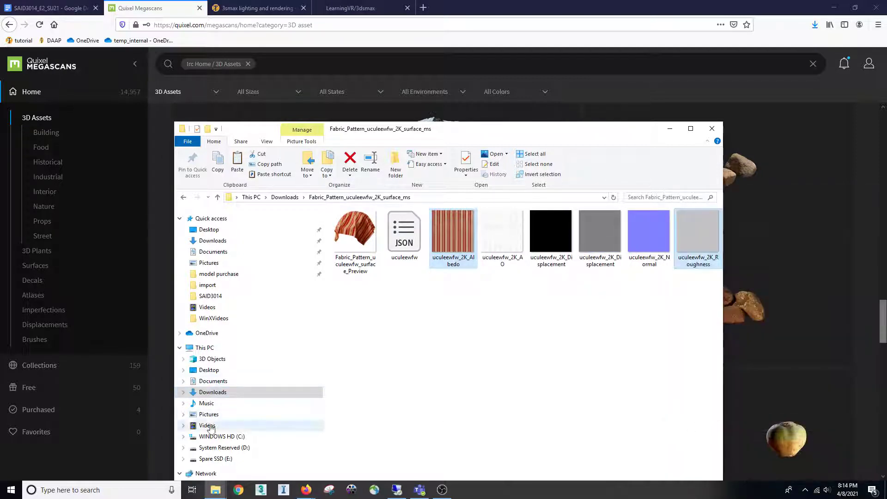
# Browse the remote C: drive, then minimize the 3ds Max session for the local desktop.
pyautogui.click(240, 436)
pyautogui.click(364, 391)
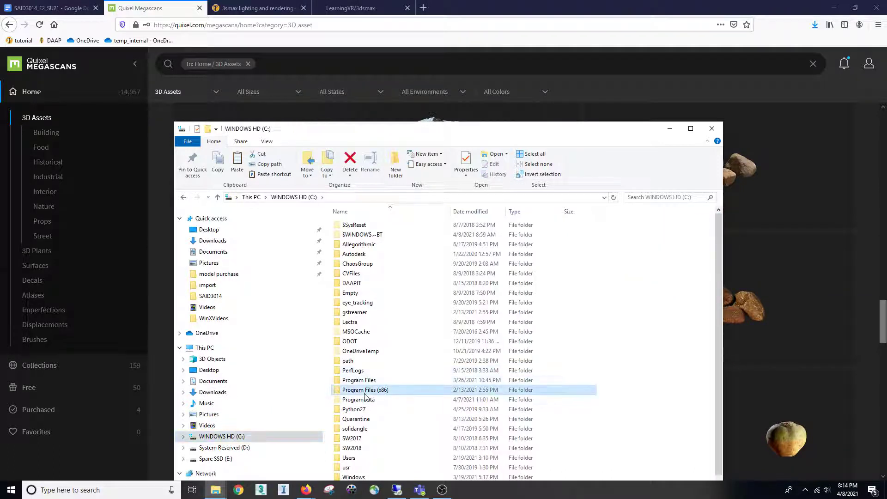
pyautogui.click(375, 410)
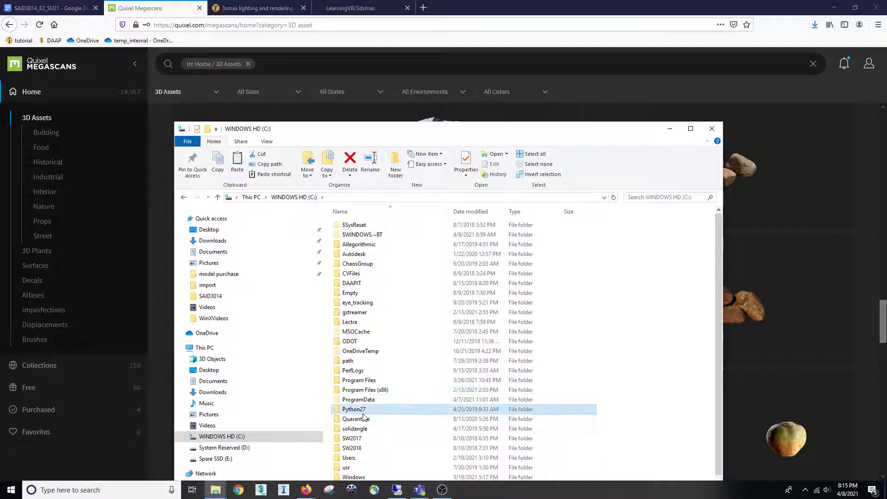
pyautogui.moveTo(418, 128); pyautogui.dragTo(405, 87)
pyautogui.scroll(-1, 496, 316)
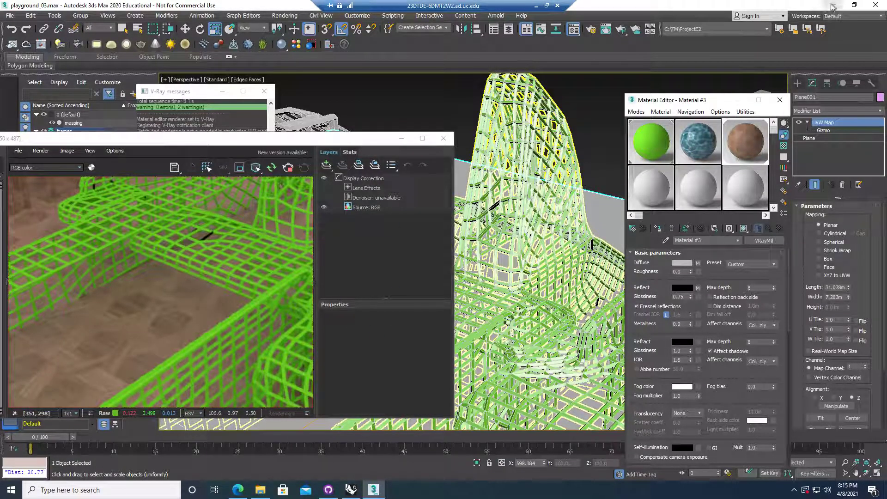
pyautogui.click(833, 5)
pyautogui.click(536, 7)
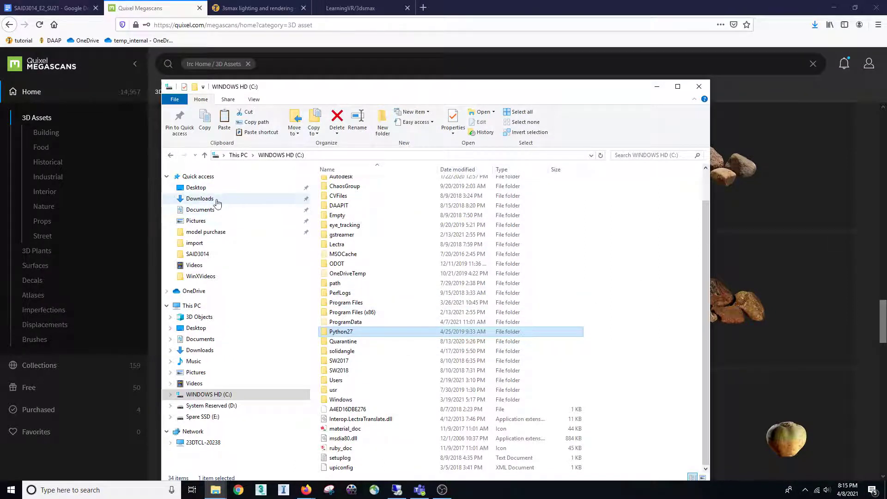
pyautogui.scroll(2, 416, 347)
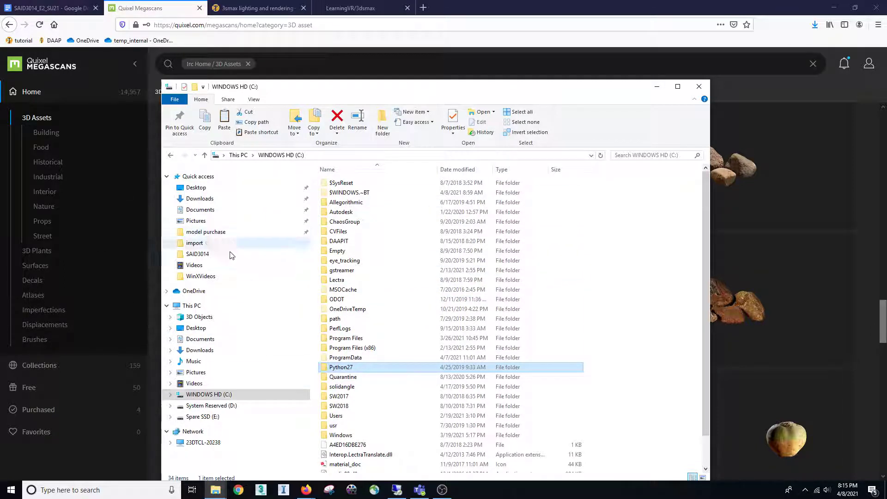
# Copy the Albedo and Roughness maps from the local Downloads Fabric_Pattern folder.
pyautogui.click(209, 202)
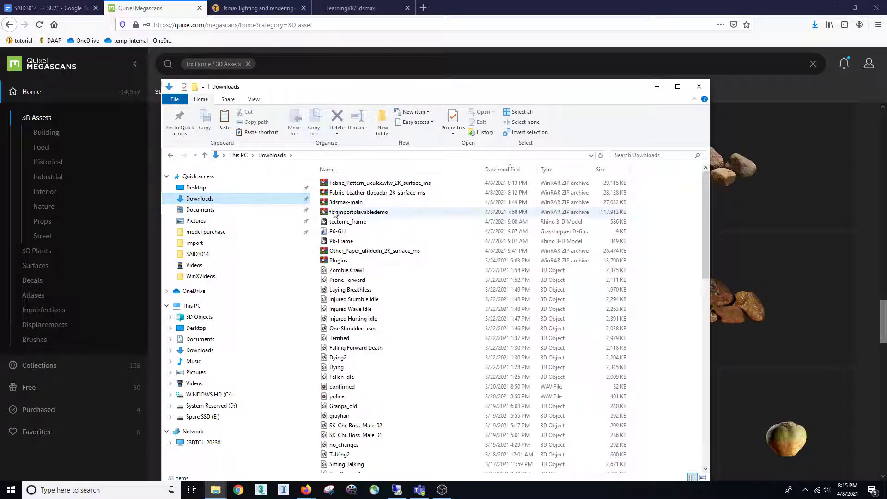
pyautogui.scroll(-9, 376, 377)
pyautogui.scroll(-8, 376, 387)
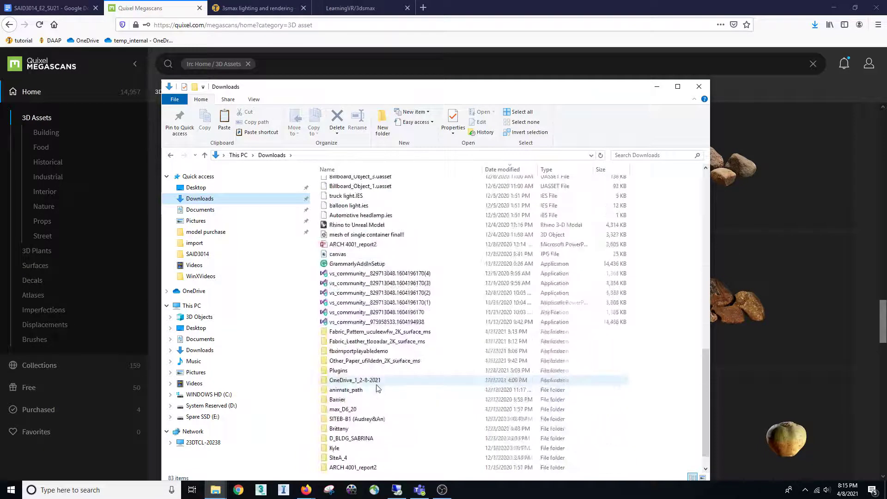
pyautogui.doubleClick(365, 332)
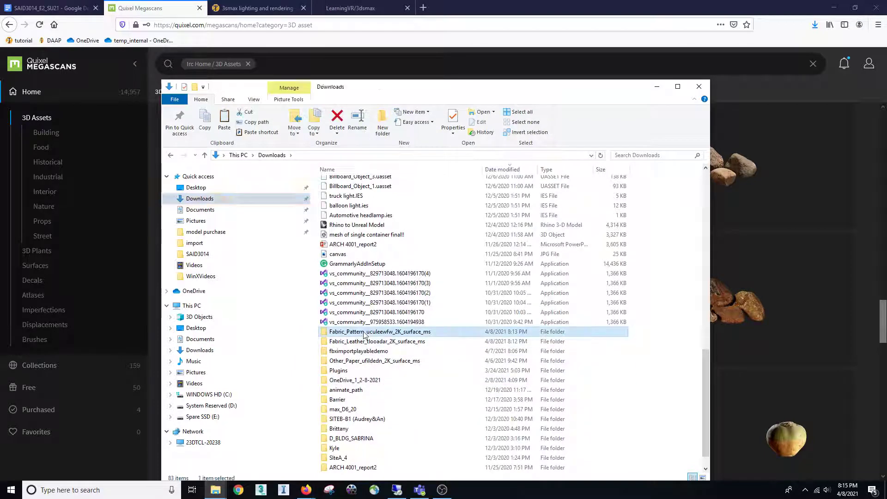
pyautogui.click(440, 192)
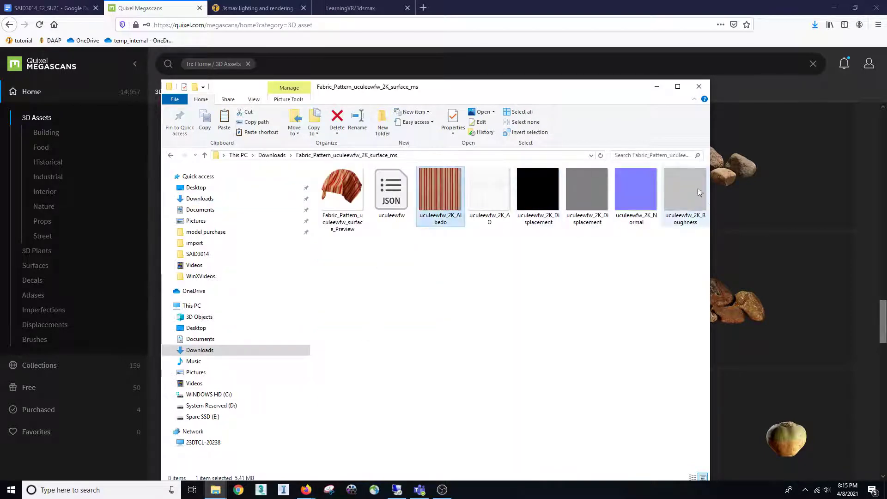
pyautogui.keyDown('ctrl'); pyautogui.click(681, 185); pyautogui.keyUp('ctrl')
pyautogui.rightClick(679, 185)
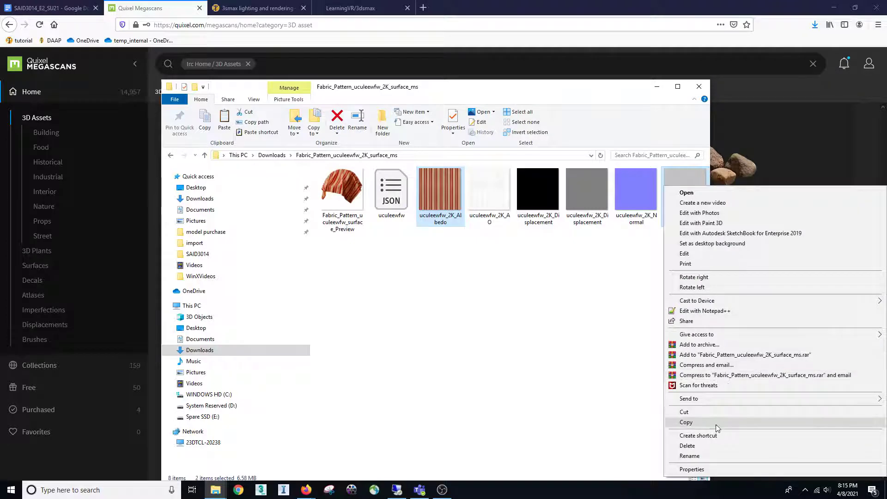
pyautogui.click(686, 421)
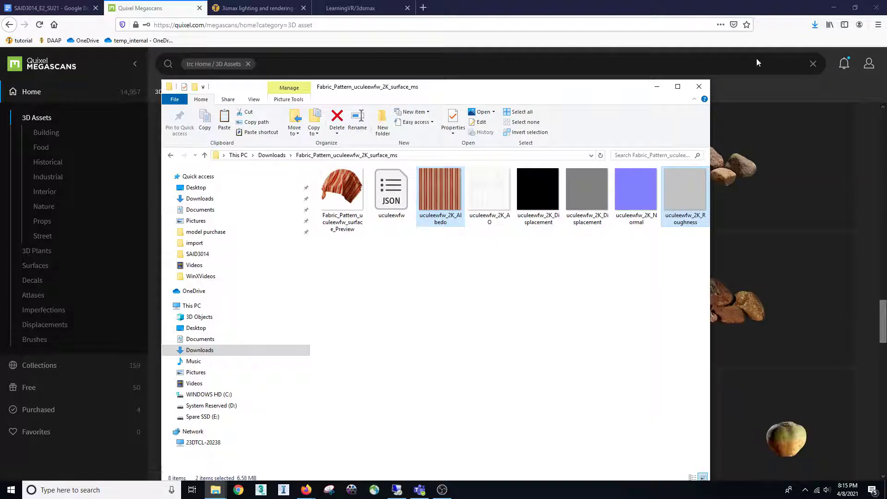
pyautogui.click(834, 8)
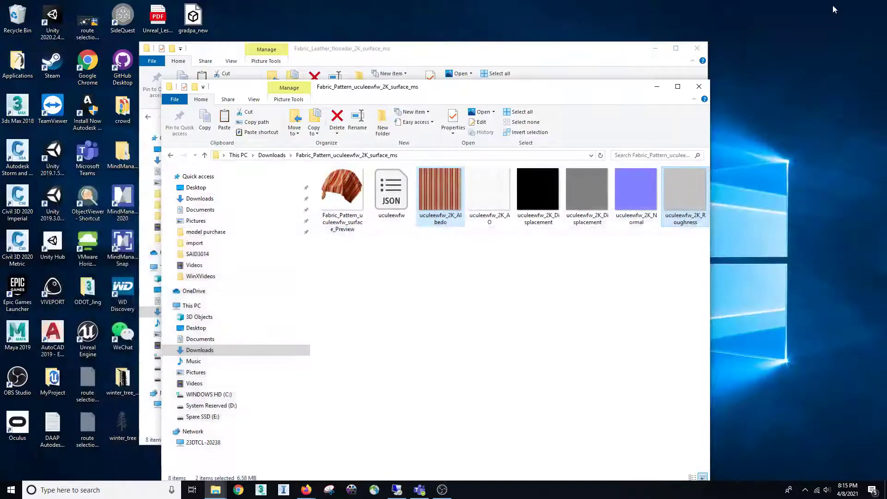
# In the remote session, open the C:\TM folder, then return to the 3ds Max scene.
pyautogui.click(398, 490)
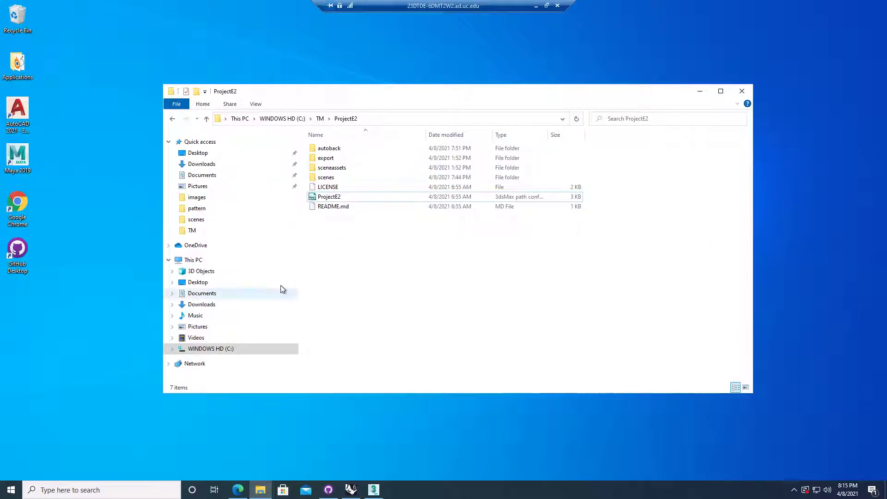
pyautogui.click(233, 349)
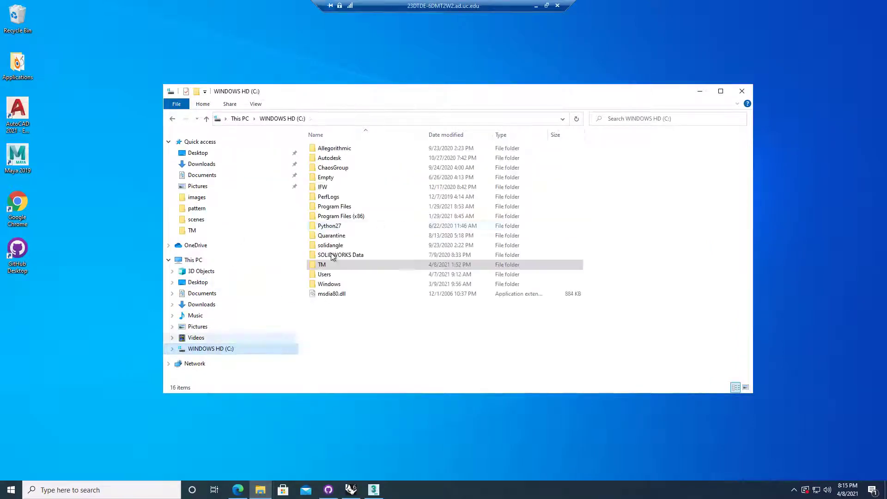
pyautogui.click(329, 266)
pyautogui.doubleClick(329, 266)
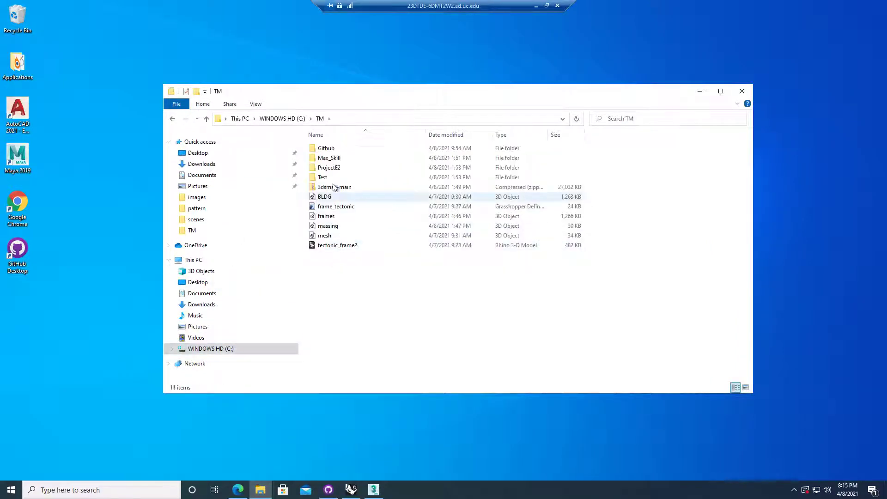
pyautogui.click(376, 491)
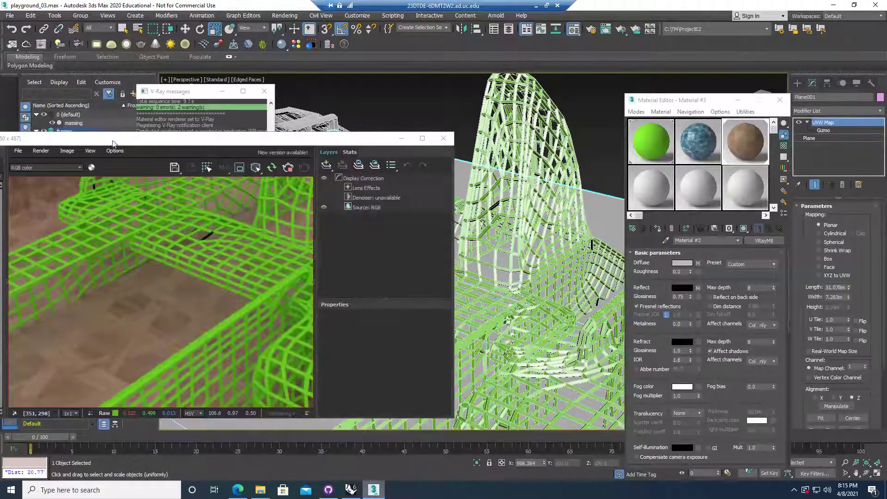
pyautogui.click(9, 16)
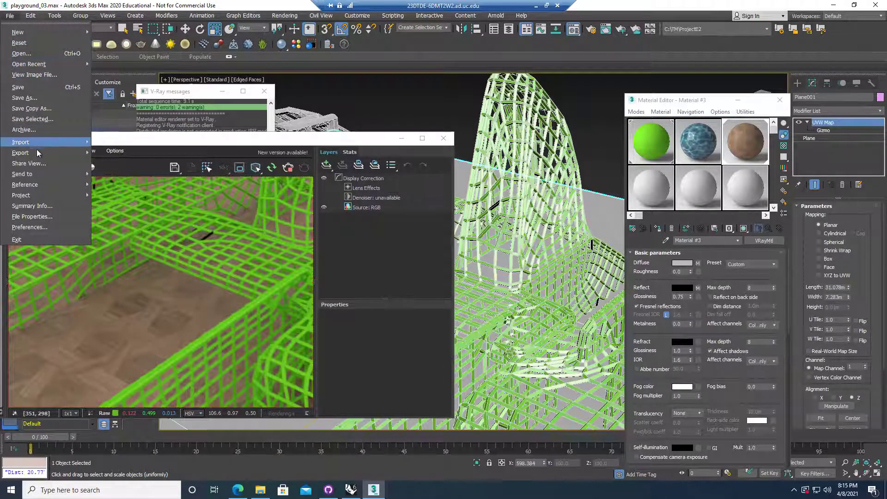
pyautogui.click(28, 98)
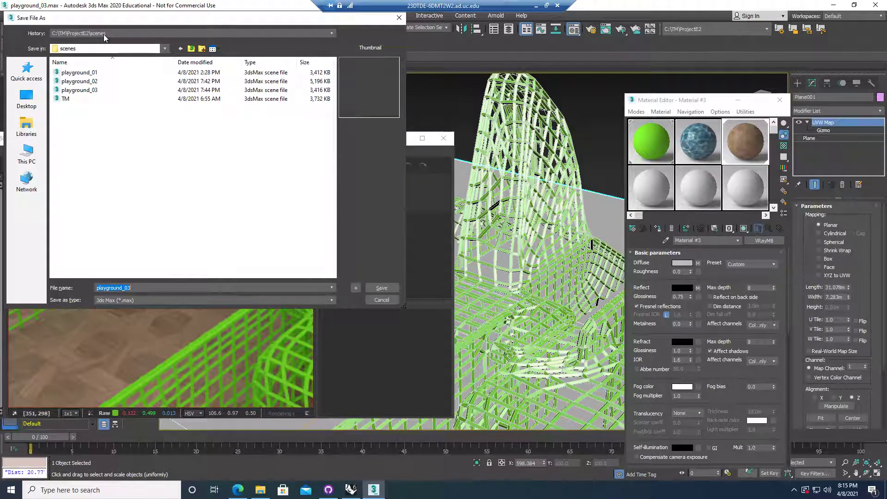
pyautogui.click(387, 301)
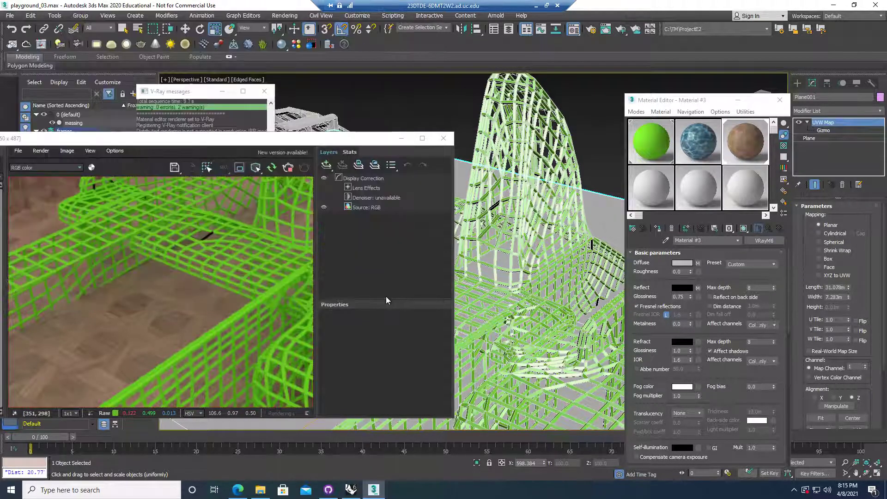
# Navigate to C:\TM\ProjectE2\sceneassets\images, checking inside the pattern folder along the way.
pyautogui.click(262, 491)
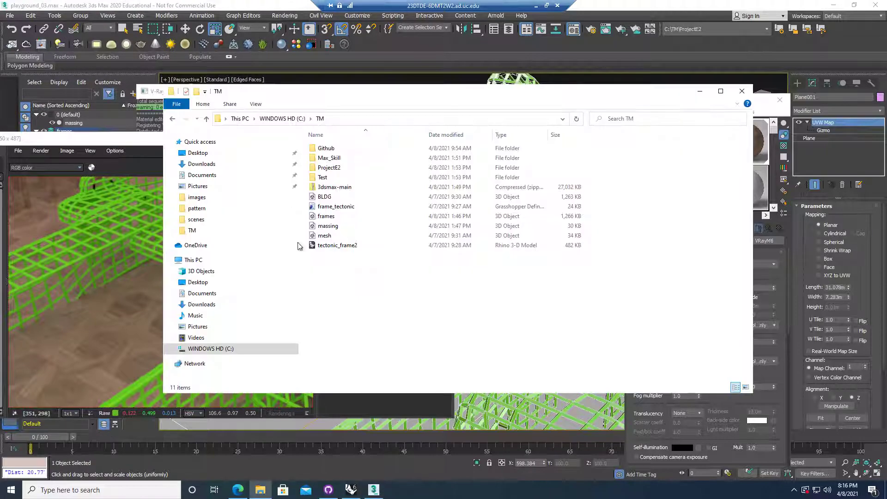
pyautogui.doubleClick(336, 168)
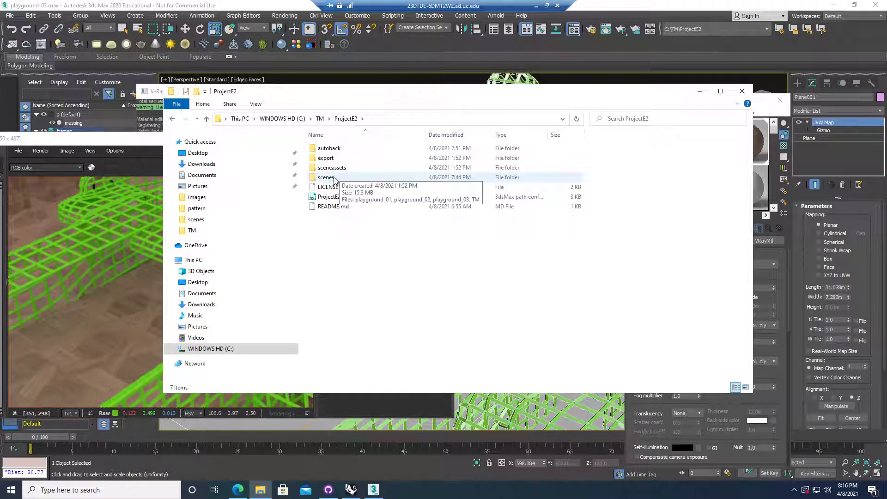
pyautogui.doubleClick(342, 168)
pyautogui.click(340, 150)
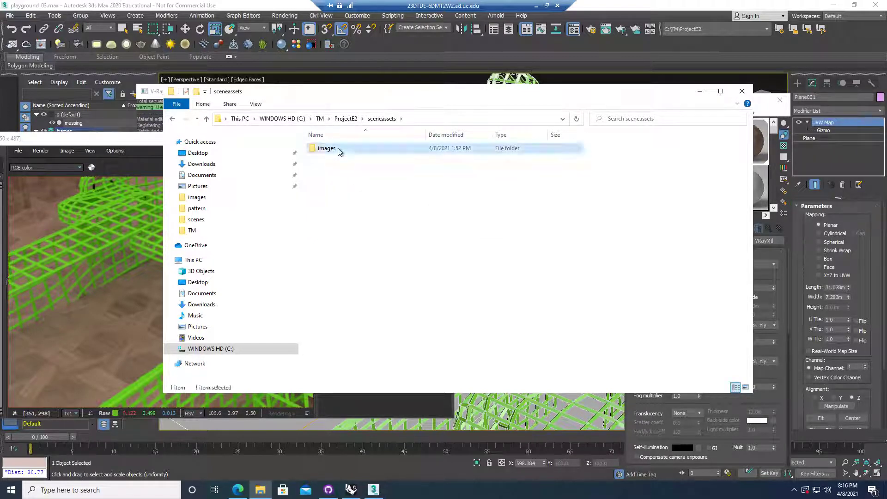
pyautogui.doubleClick(340, 150)
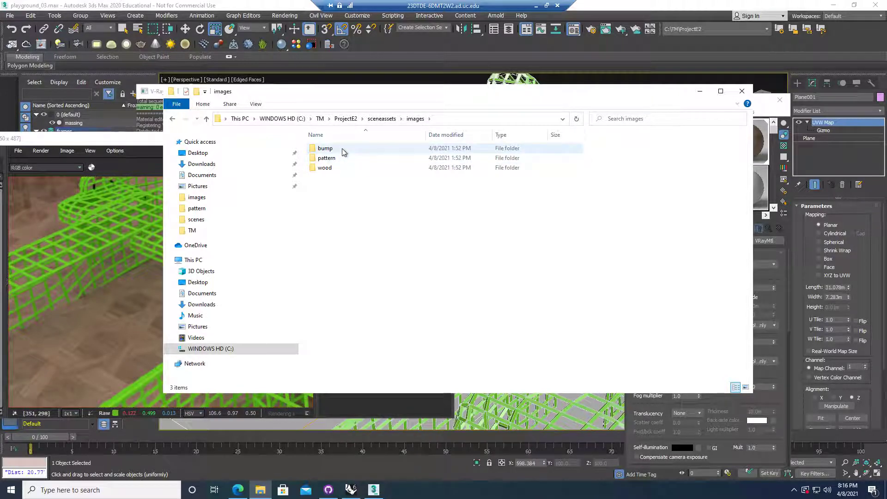
pyautogui.press('Return')
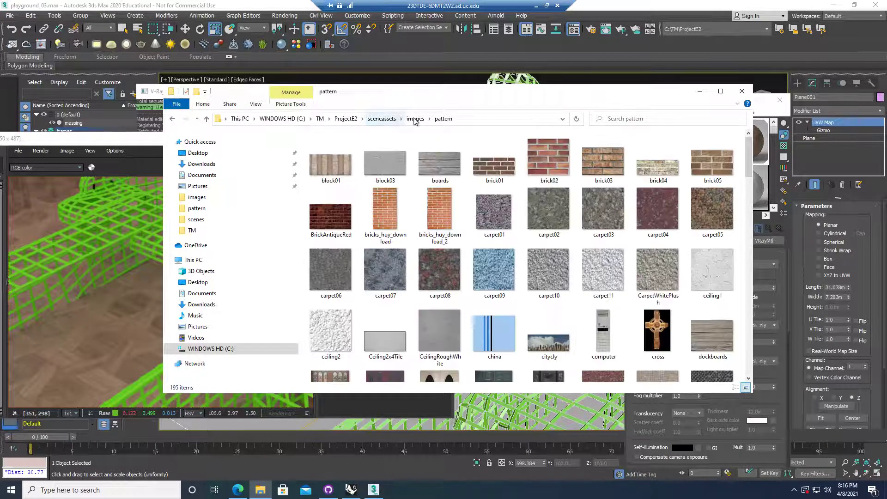
pyautogui.click(415, 119)
pyautogui.rightClick(372, 195)
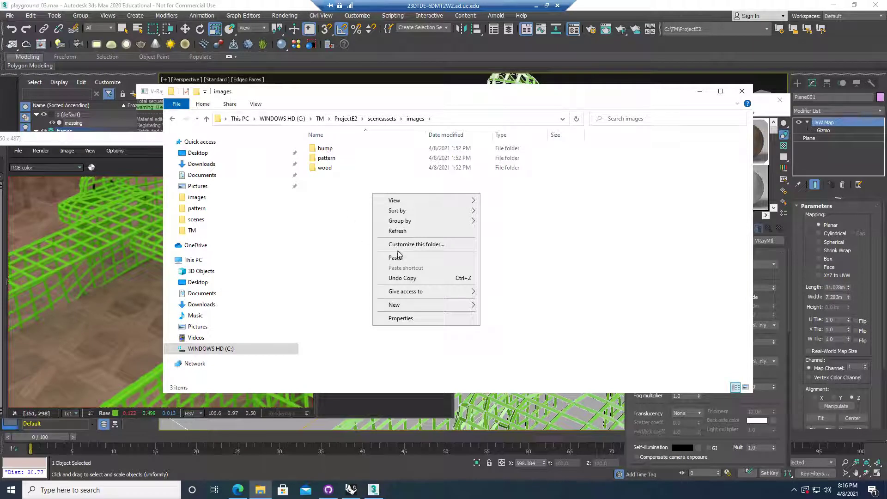
# Create a new folder named 'myfabric' inside the scene assets images folder.
pyautogui.moveTo(420, 308)
pyautogui.click(498, 306)
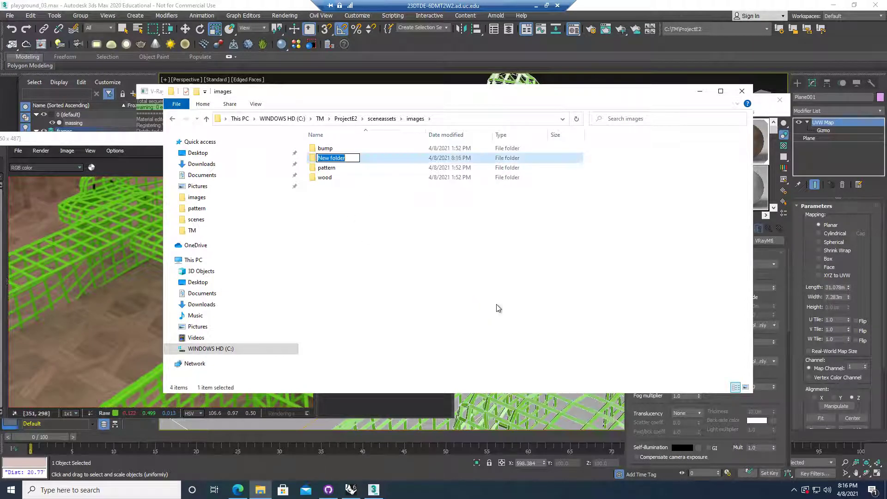
pyautogui.write('my')
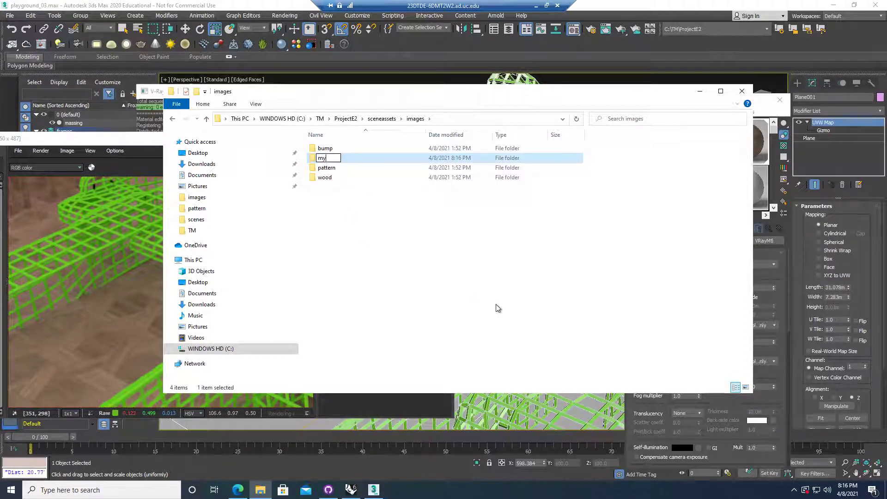
pyautogui.write('fabric')
pyautogui.press('Return')
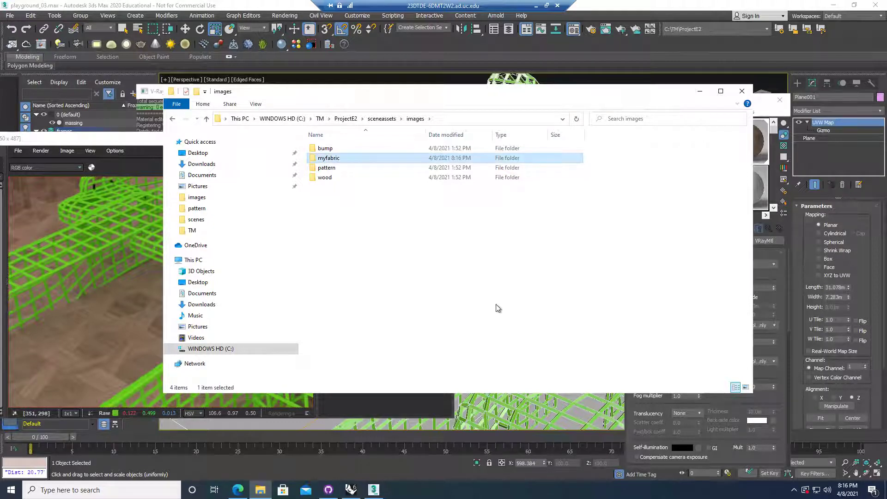
pyautogui.click(344, 159)
pyautogui.press('Return')
# Paste the uculeewfw_2K_Albedo and uculeewfw_2K_Roughness textures into myfabric and clear the selection.
pyautogui.doubleClick(391, 161)
pyautogui.rightClick(389, 167)
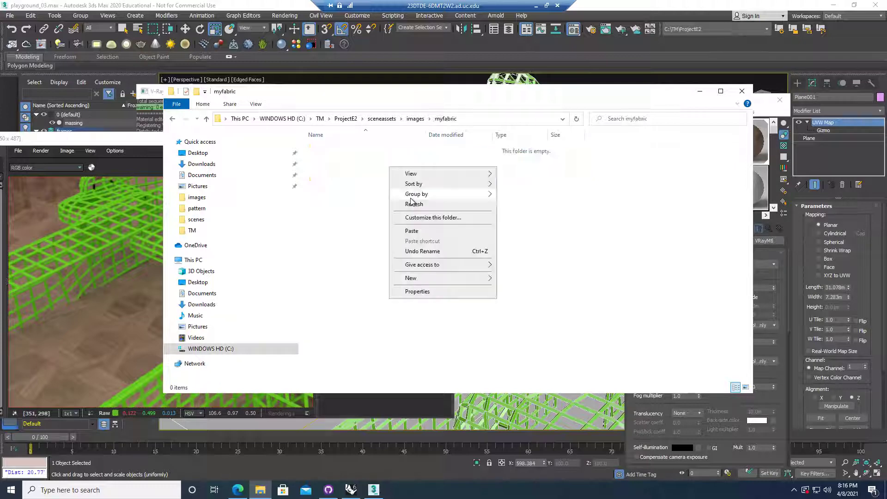
pyautogui.click(413, 228)
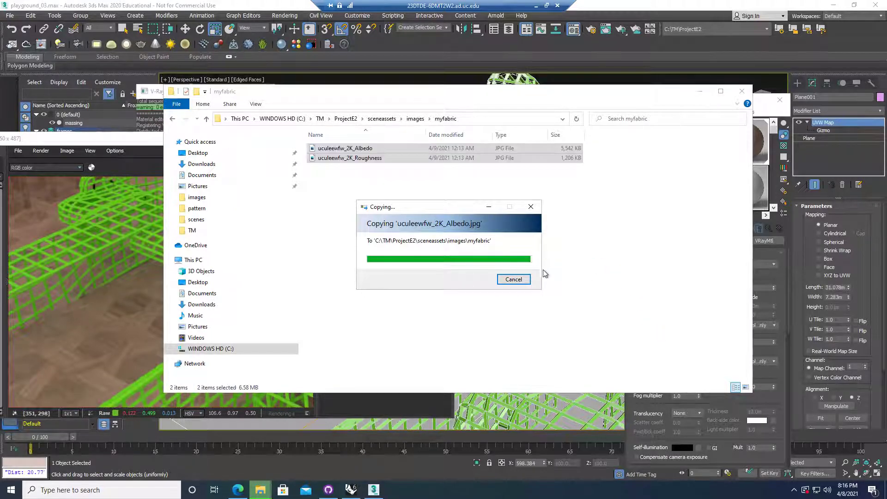
pyautogui.click(479, 200)
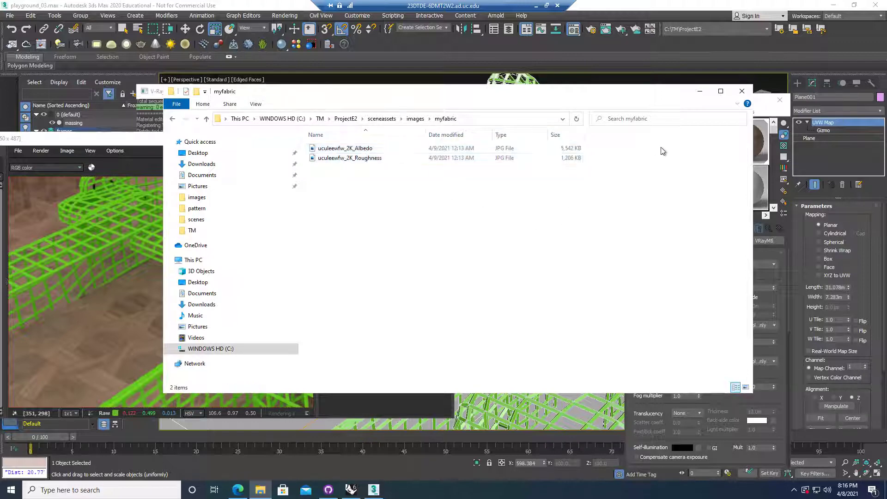
# Look over the sample materials and select the unused 07 - Default slot.
pyautogui.click(700, 92)
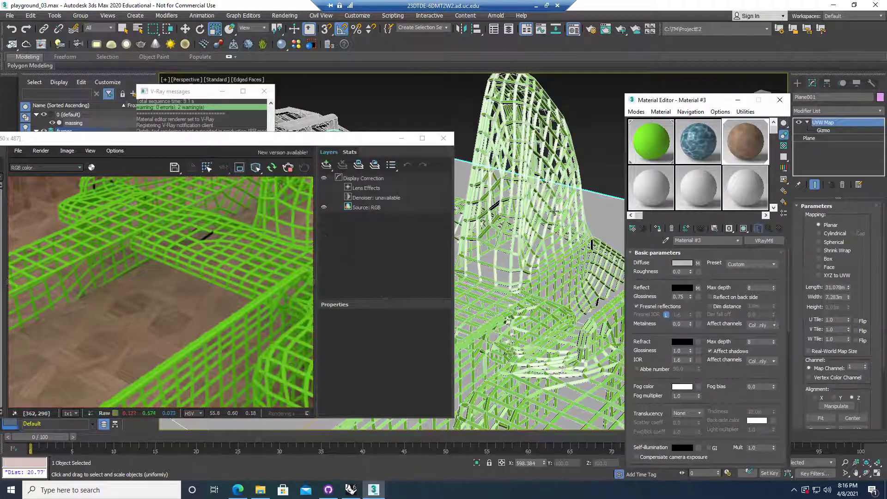
pyautogui.click(650, 154)
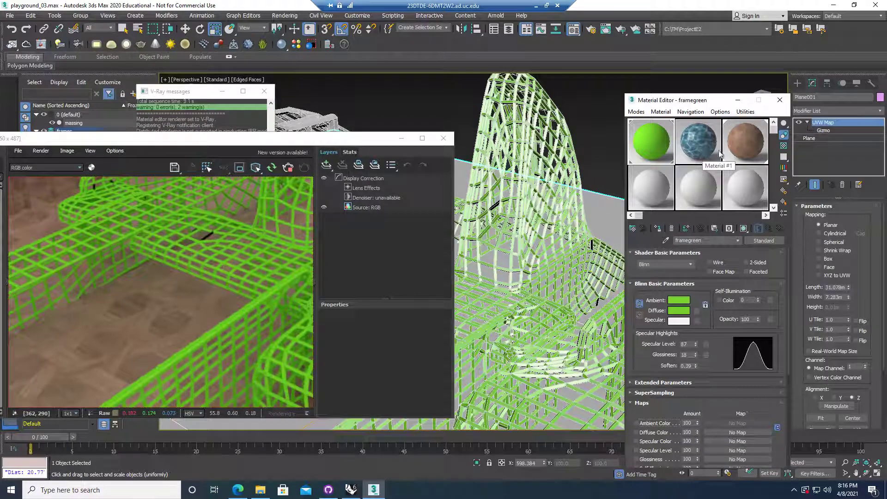
pyautogui.click(702, 154)
pyautogui.click(660, 167)
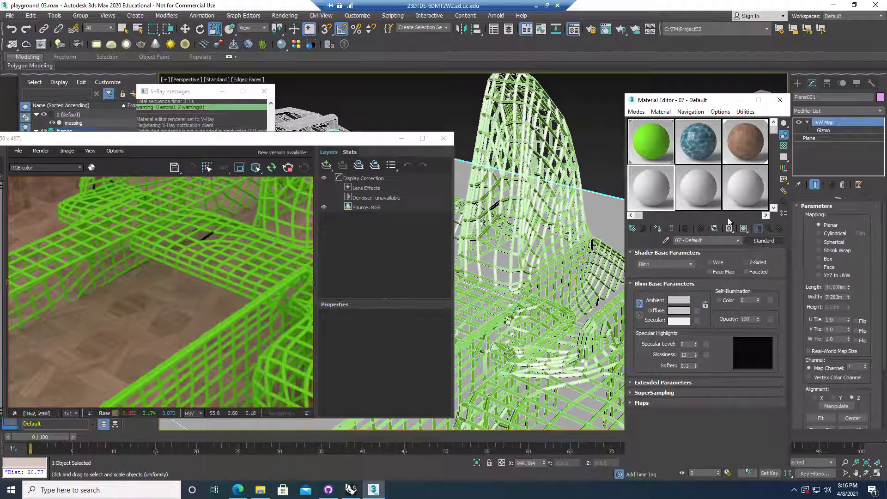
# Load images/myfabric/uculeewfw_2K_Albedo as a Bitmap in the Diffuse Color map.
pyautogui.click(697, 311)
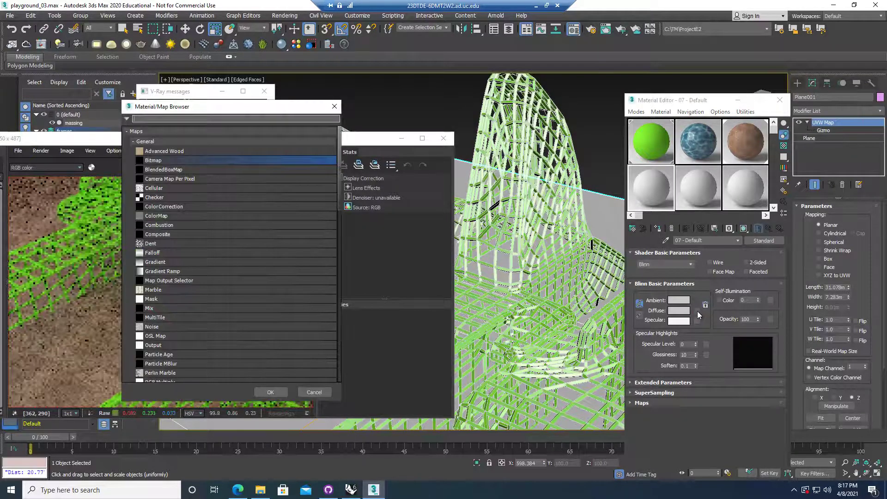
pyautogui.doubleClick(162, 160)
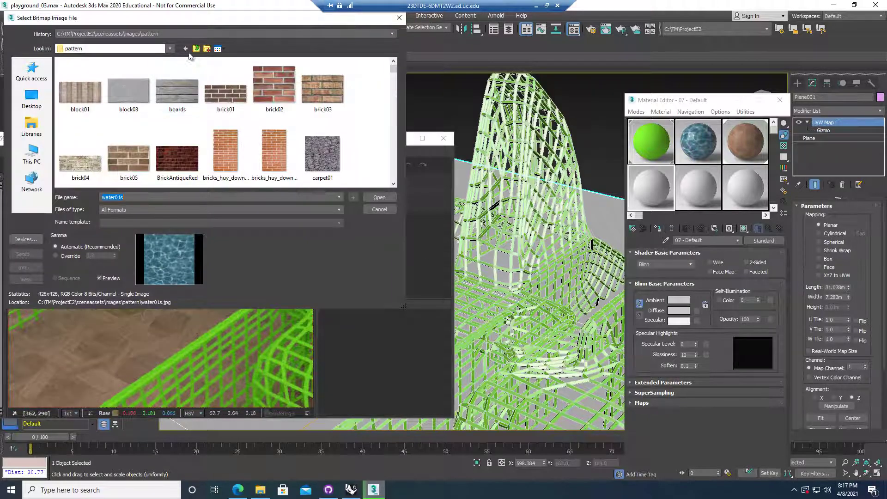
pyautogui.click(196, 48)
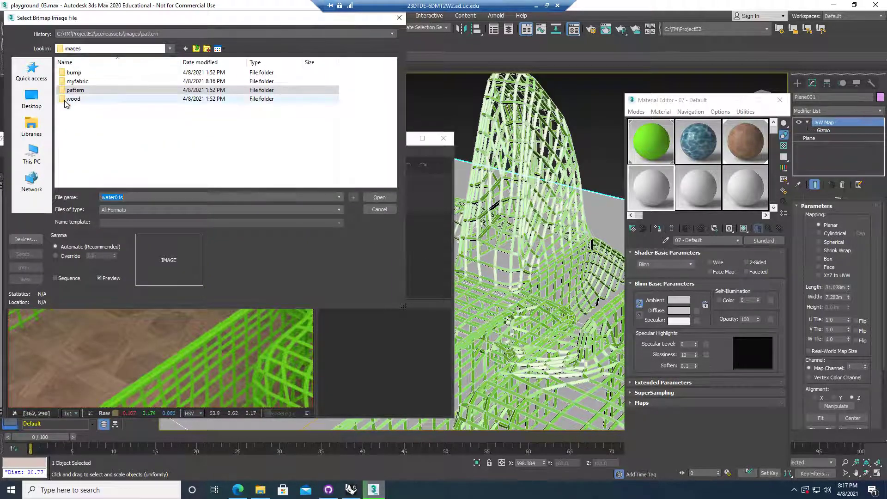
pyautogui.doubleClick(85, 81)
pyautogui.click(90, 77)
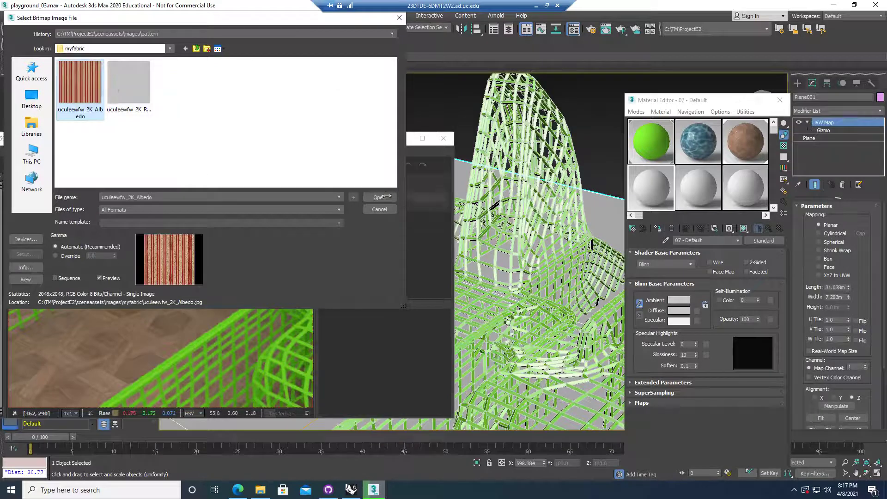
pyautogui.click(379, 197)
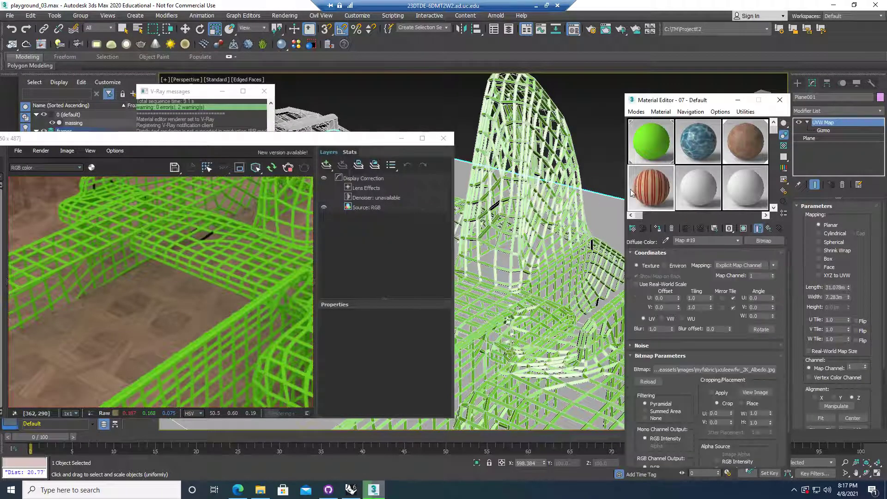
# Assign the fabric material to the selected floor plane and check the striped result.
pyautogui.click(658, 230)
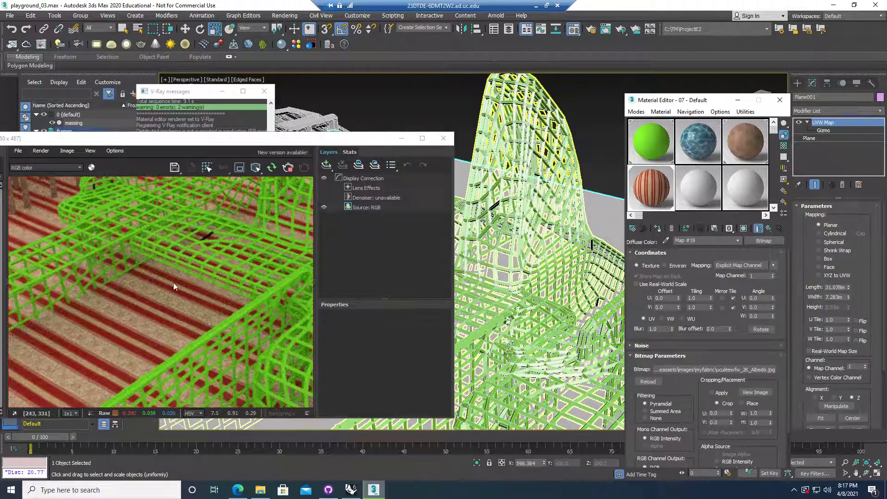
pyautogui.scroll(-3, 171, 281)
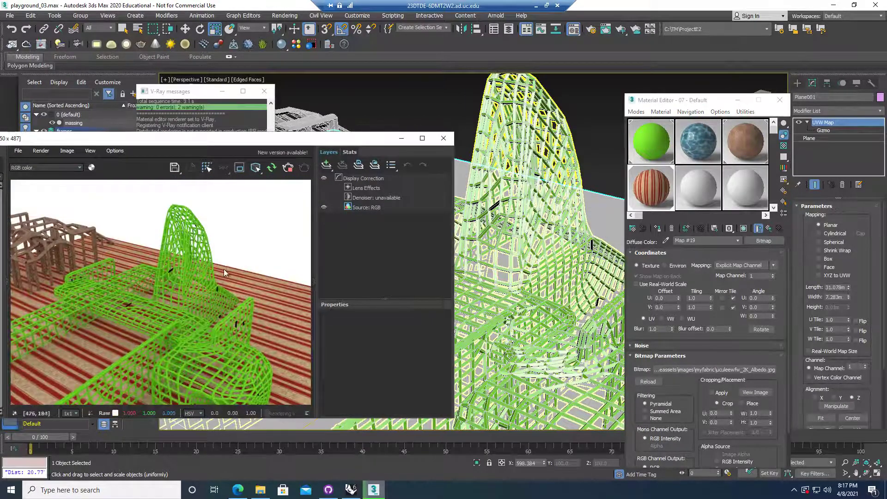
pyautogui.scroll(-2, 223, 269)
pyautogui.keyDown('alt'); pyautogui.moveTo(530, 325); pyautogui.dragTo(521, 356, button='middle'); pyautogui.keyUp('alt')
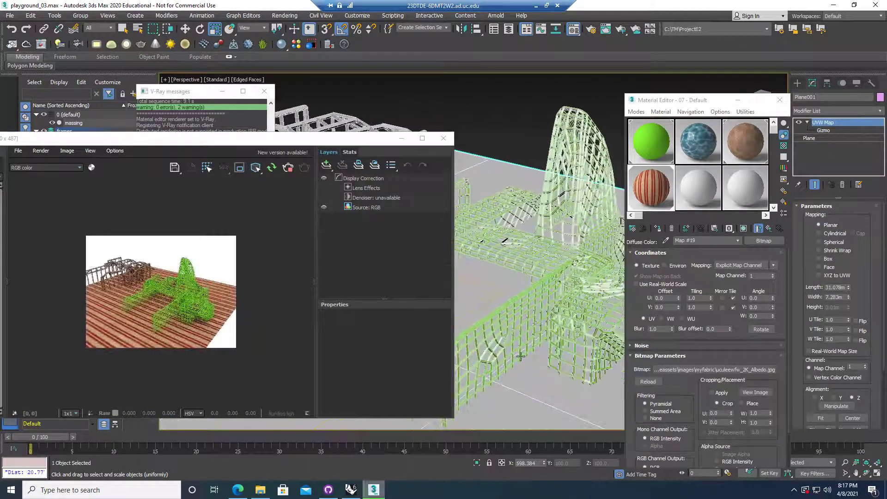
pyautogui.scroll(3, 537, 321)
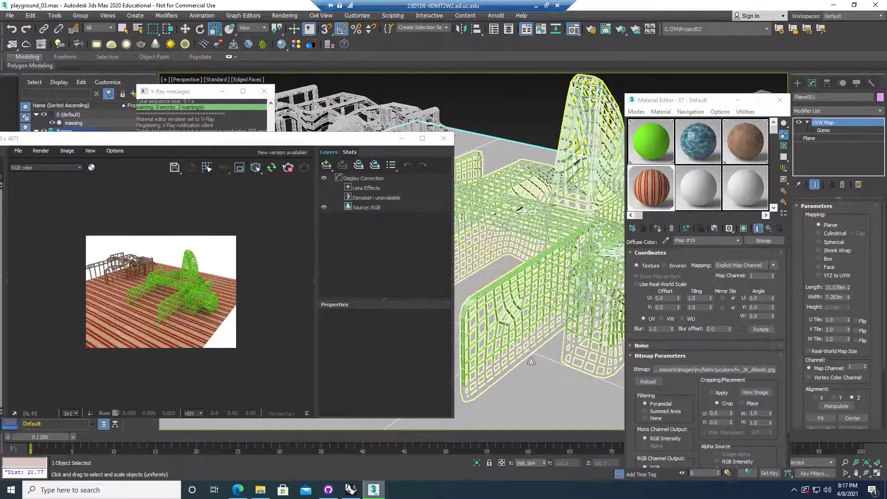
pyautogui.scroll(2, 531, 361)
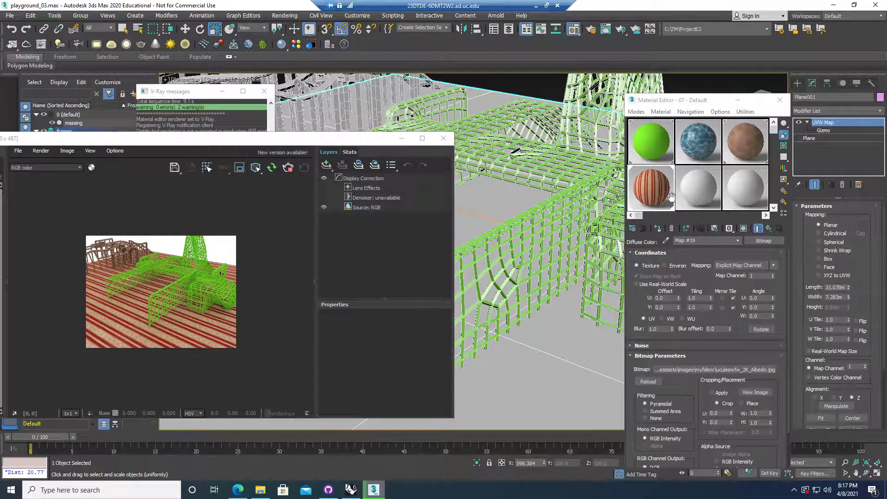
pyautogui.click(769, 229)
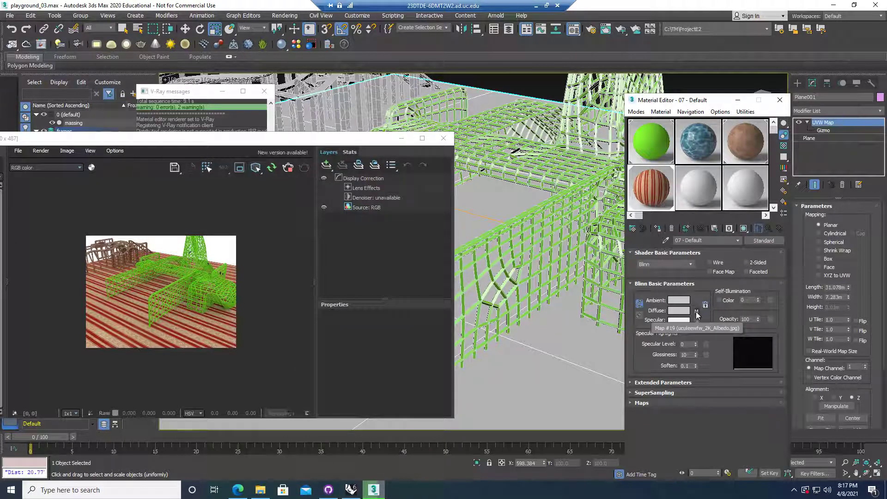
# Review the diffuse texture's settings, then expand the material's Maps rollout.
pyautogui.click(697, 312)
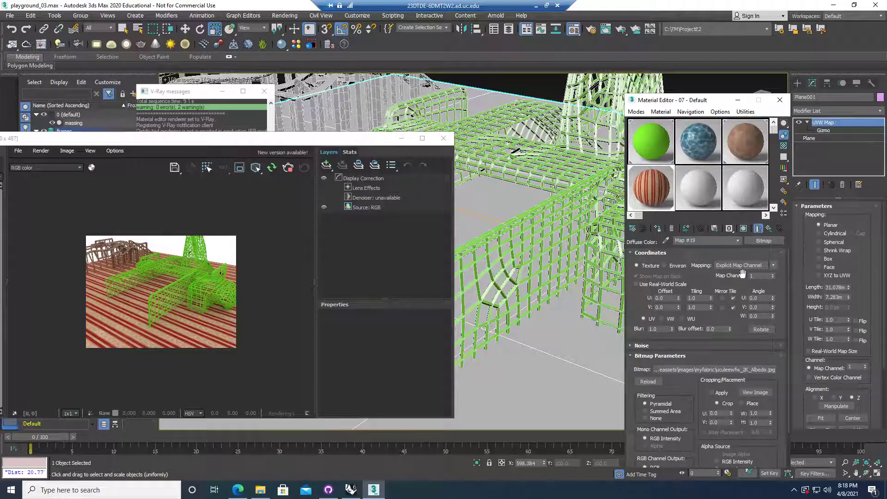
pyautogui.click(768, 228)
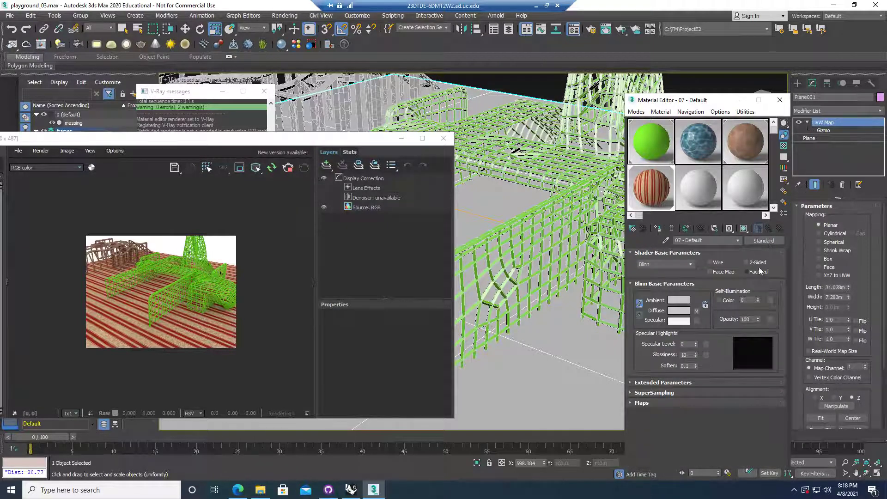
pyautogui.click(658, 404)
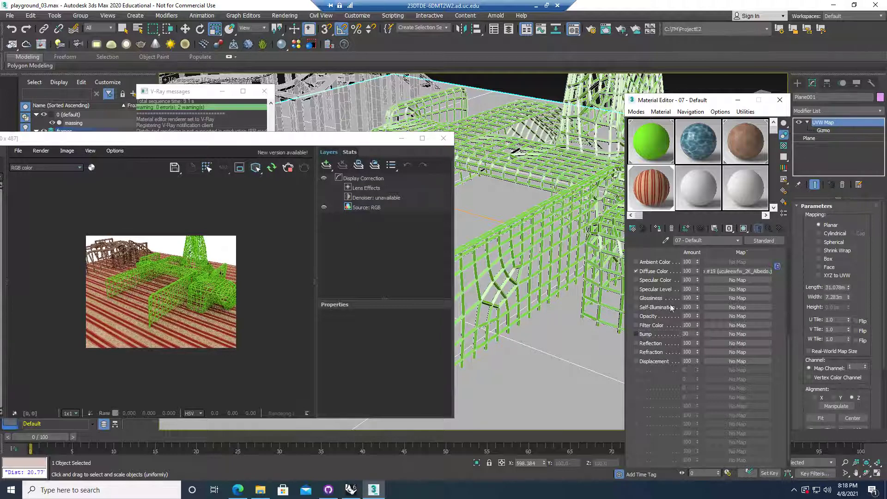
pyautogui.click(648, 281)
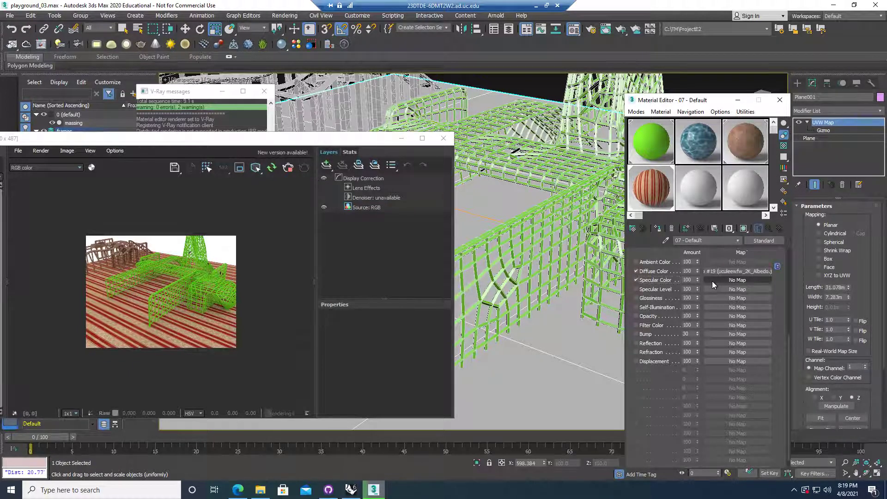
pyautogui.click(636, 298)
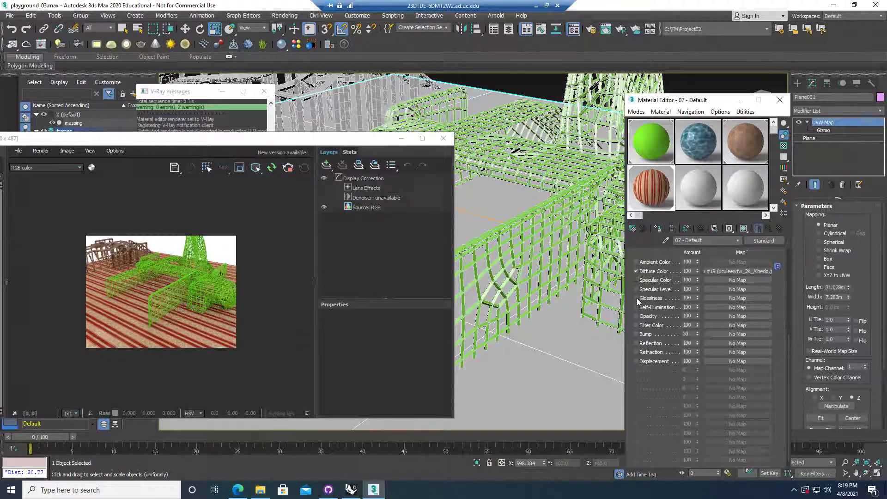
# Load uculeewfw_2K_Roughness as a Bitmap in the Glossiness map channel.
pyautogui.click(723, 298)
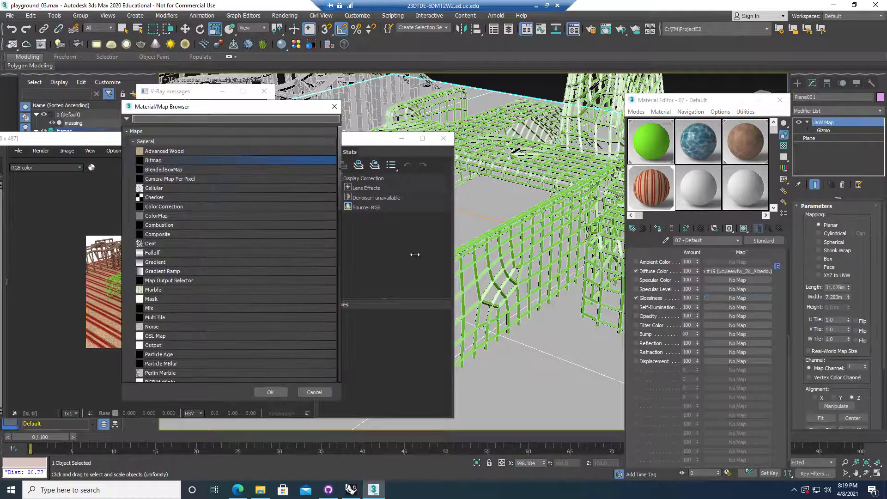
pyautogui.doubleClick(190, 159)
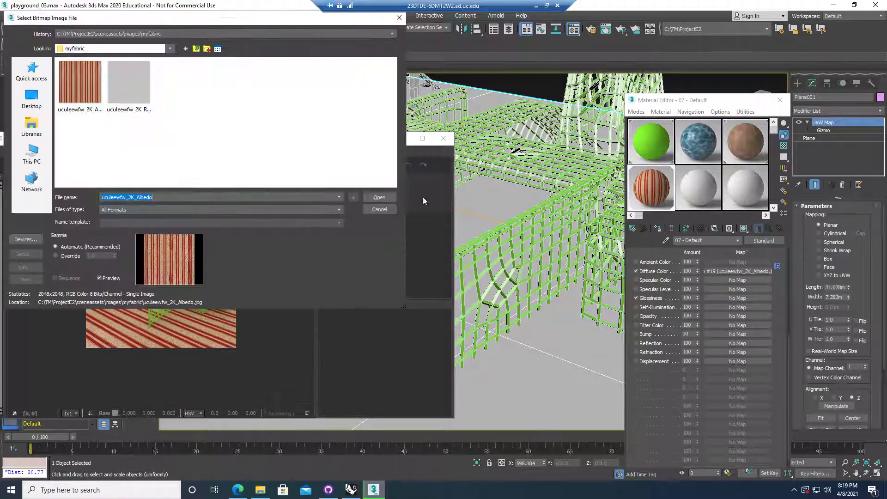
pyautogui.click(131, 86)
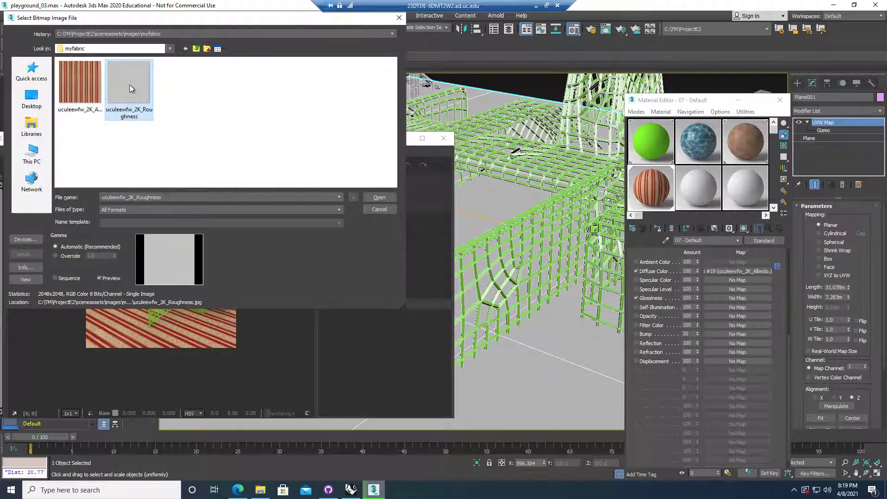
pyautogui.doubleClick(130, 85)
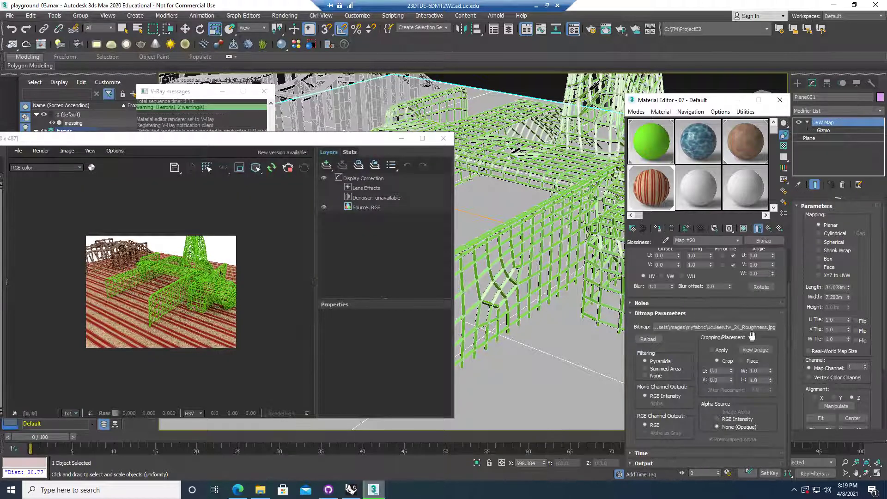
pyautogui.click(772, 228)
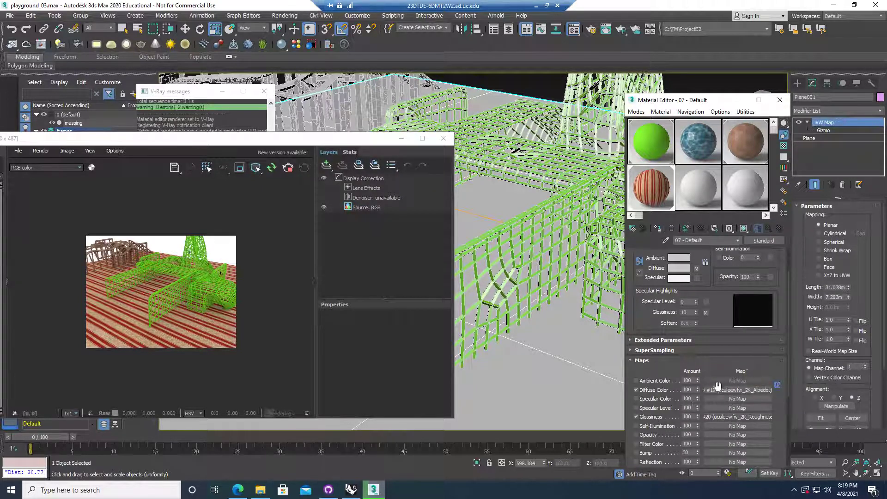
# Show the fabric material shaded in the viewport and zoom in toward the green lattice fences.
pyautogui.click(743, 228)
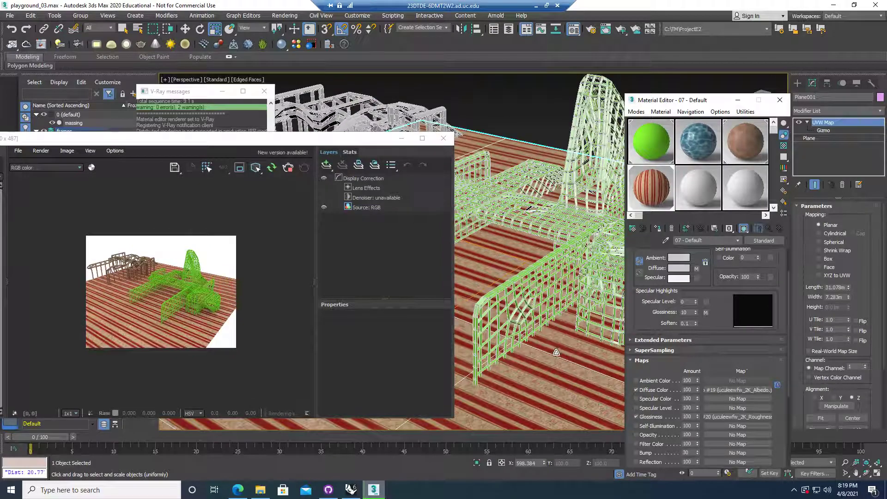
pyautogui.moveTo(556, 351); pyautogui.dragTo(574, 338, button='middle')
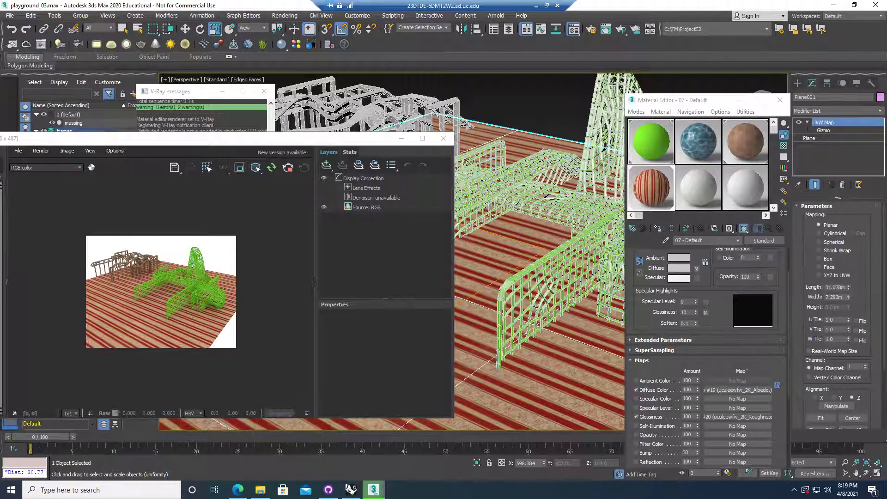
pyautogui.scroll(3, 544, 220)
pyautogui.moveTo(545, 222); pyautogui.dragTo(533, 314, button='middle')
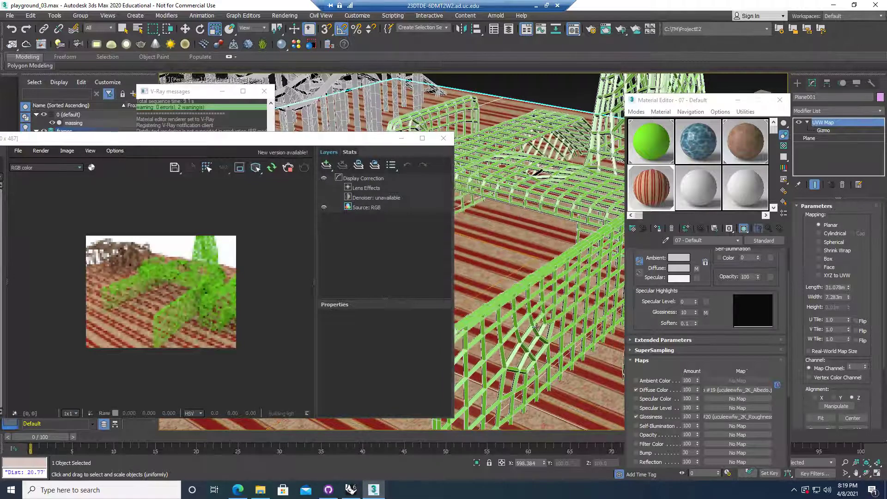
pyautogui.keyDown('alt'); pyautogui.moveTo(583, 326); pyautogui.dragTo(560, 308, button='middle'); pyautogui.keyUp('alt')
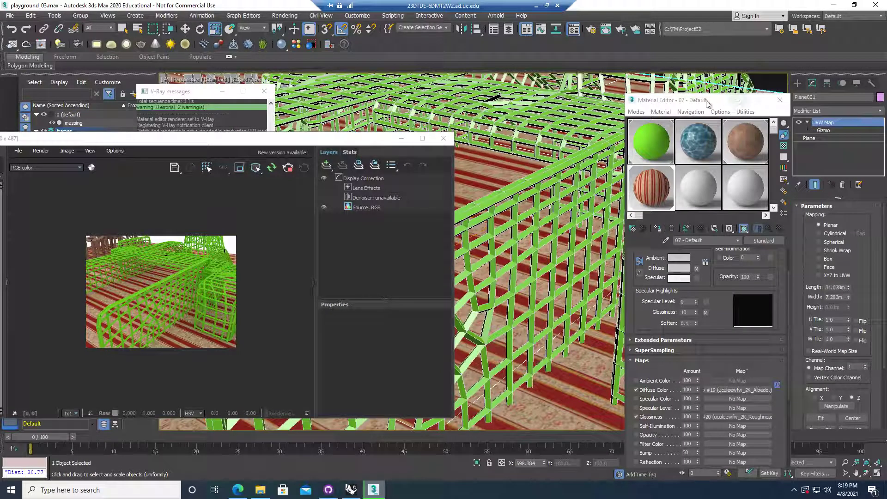
pyautogui.moveTo(709, 105); pyautogui.dragTo(671, 109)
# Set the massing's Lattice Struts Radius to 0.04m.
pyautogui.click(742, 105)
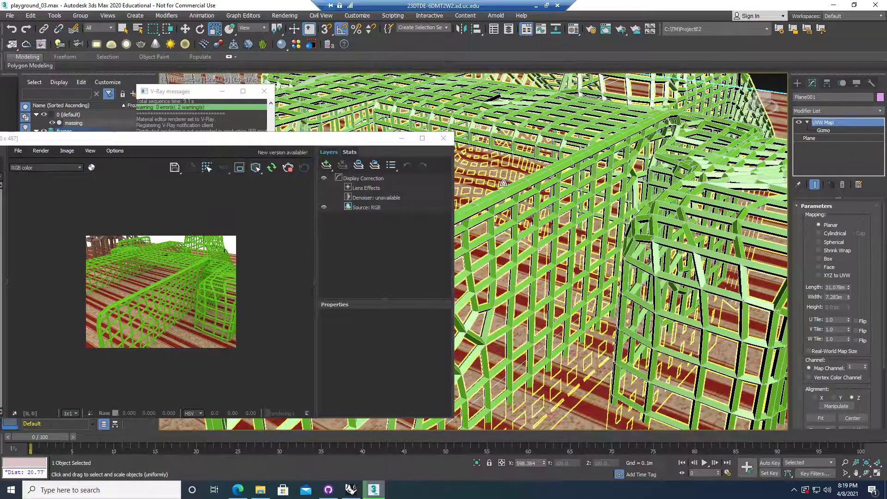
pyautogui.click(808, 123)
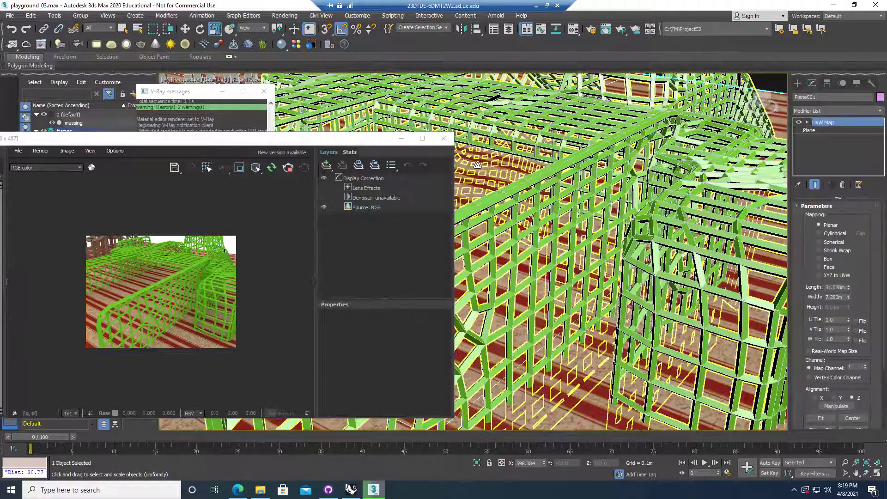
pyautogui.scroll(-5, 480, 159)
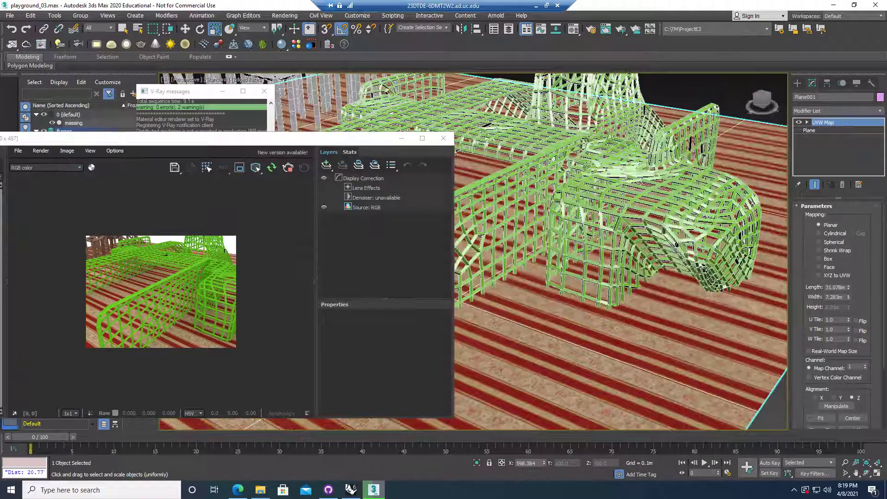
pyautogui.click(646, 95)
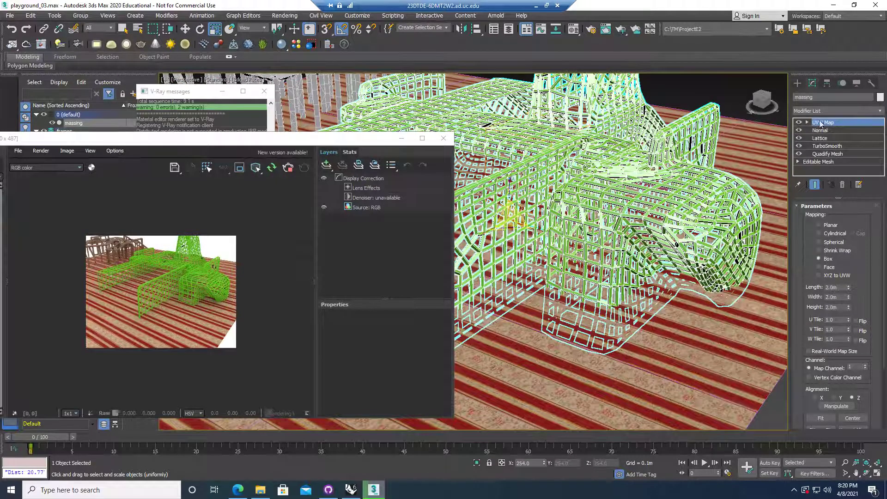
pyautogui.click(830, 138)
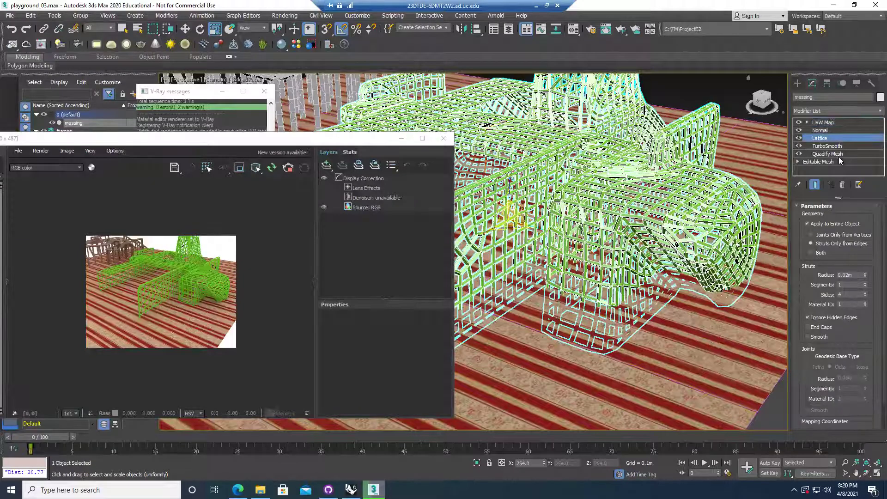
pyautogui.click(845, 276)
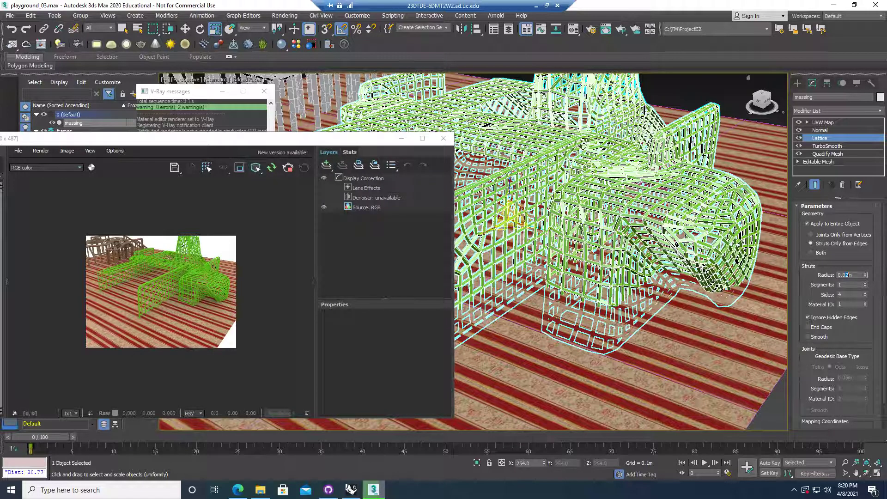
pyautogui.write('0.04m')
pyautogui.press('Return')
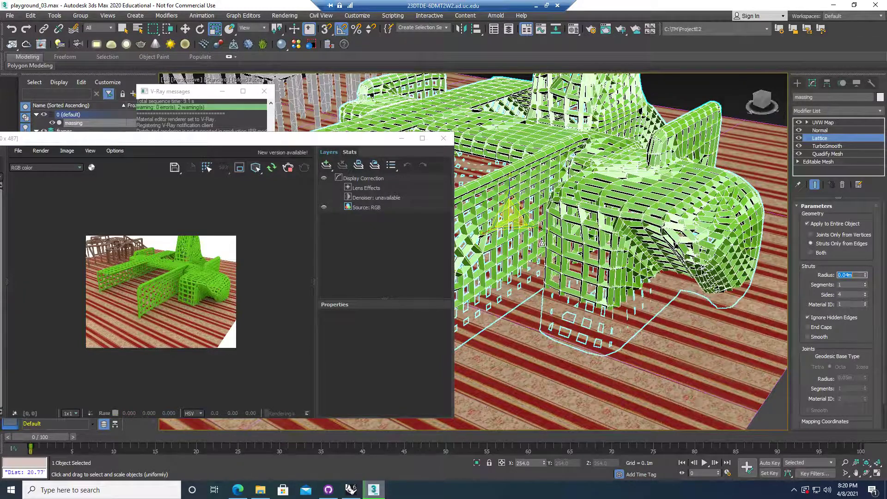
# Inspect the thicker lattice, close the V-Ray frame buffer, and select frame2.
pyautogui.moveTo(536, 274); pyautogui.dragTo(540, 303, button='middle')
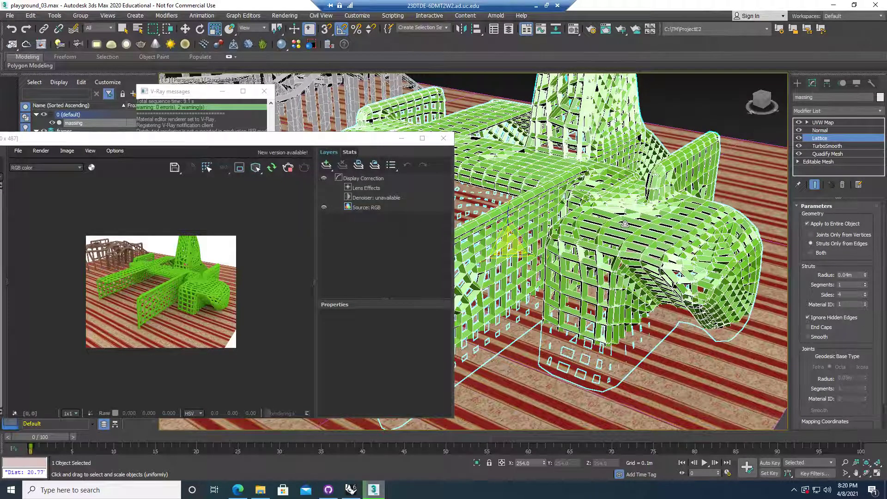
pyautogui.scroll(3, 624, 225)
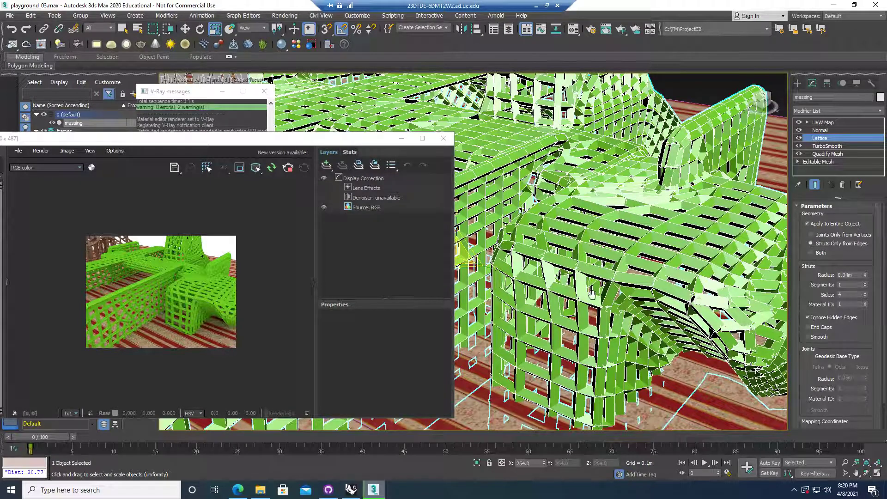
pyautogui.moveTo(564, 188); pyautogui.dragTo(565, 188, button='middle')
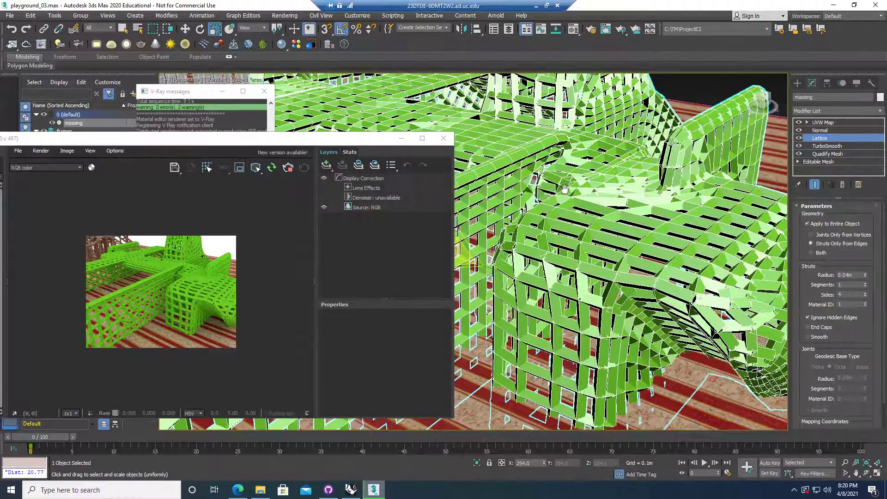
pyautogui.scroll(-3, 565, 188)
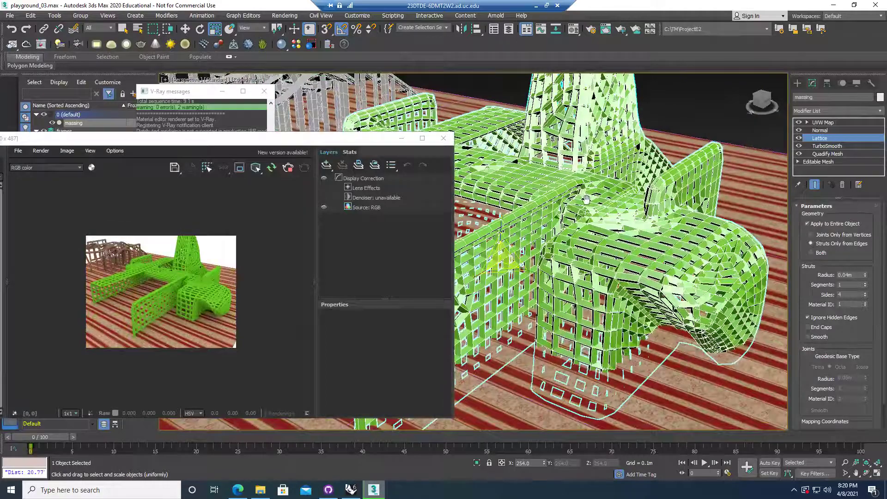
pyautogui.keyDown('alt'); pyautogui.moveTo(586, 199); pyautogui.dragTo(610, 212, button='middle'); pyautogui.keyUp('alt')
pyautogui.keyDown('alt'); pyautogui.moveTo(553, 214); pyautogui.dragTo(572, 212, button='middle'); pyautogui.keyUp('alt')
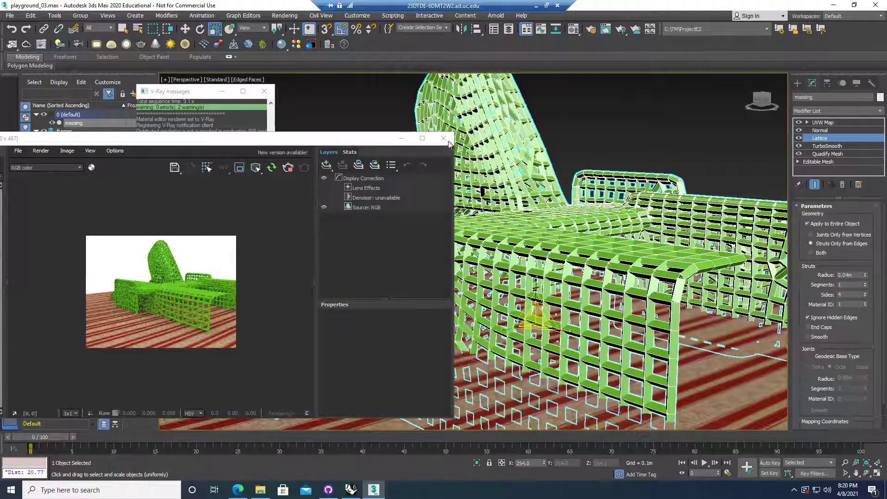
pyautogui.click(443, 138)
pyautogui.scroll(-5, 486, 160)
pyautogui.click(381, 173)
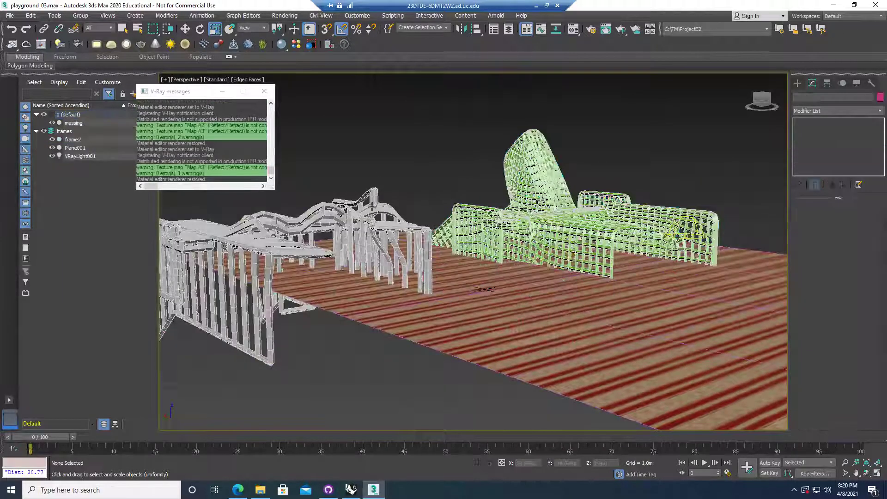
pyautogui.click(372, 206)
# Move frame2 across the floor to overlap the lattice massing, closing the V-Ray messages window.
pyautogui.press('w')
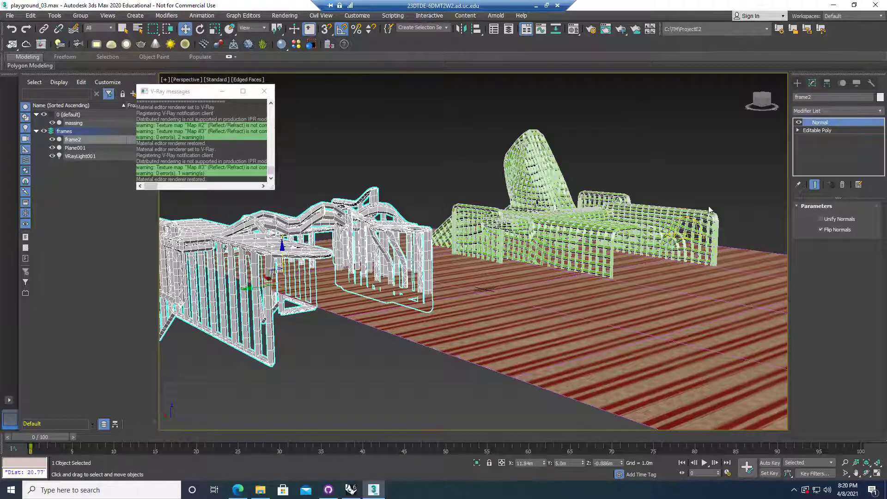
pyautogui.click(378, 226)
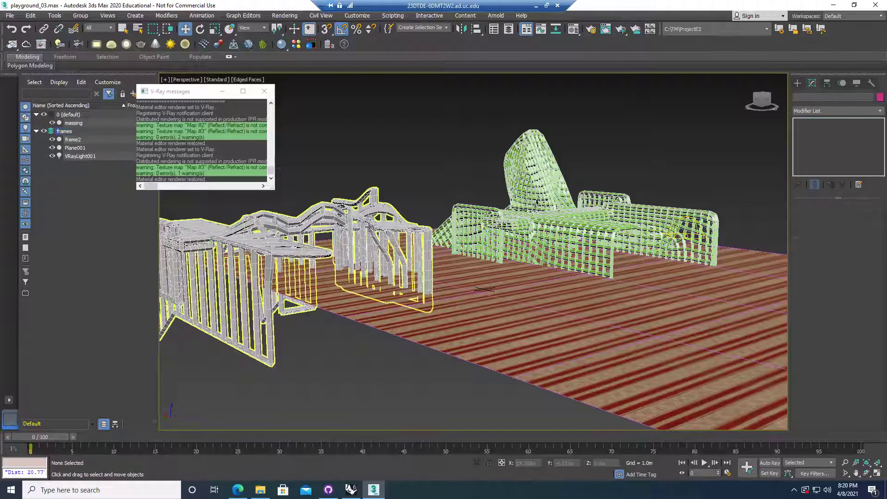
pyautogui.click(371, 225)
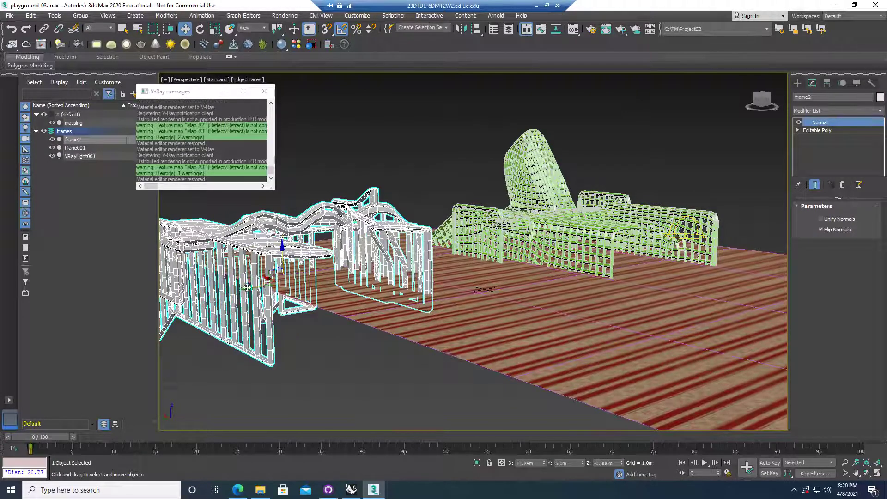
pyautogui.moveTo(285, 269); pyautogui.dragTo(325, 275)
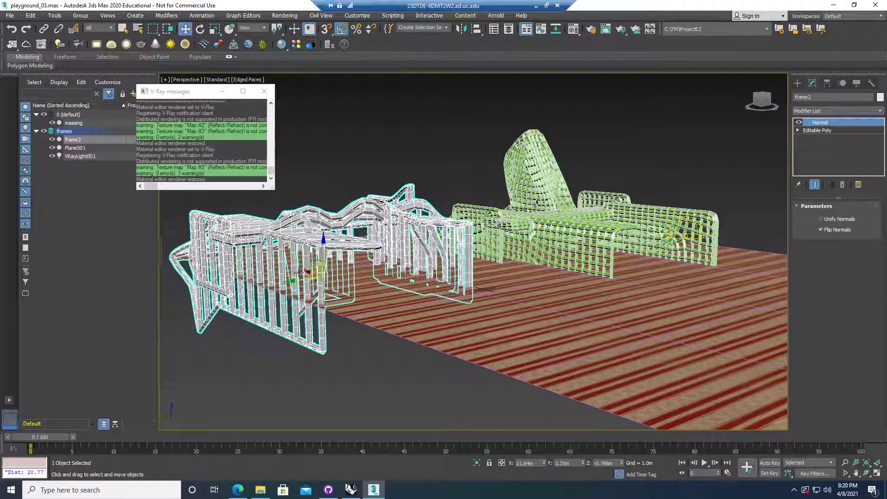
pyautogui.click(263, 93)
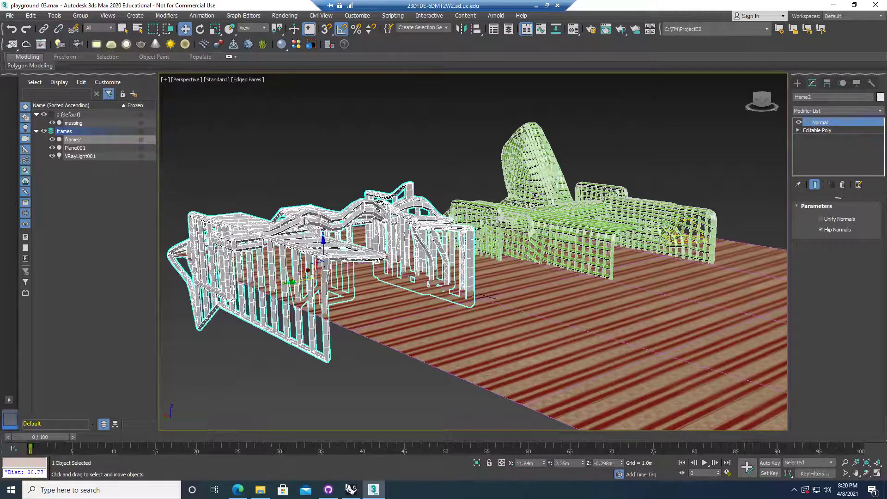
pyautogui.keyDown('alt'); pyautogui.moveTo(306, 222); pyautogui.dragTo(317, 245, button='middle'); pyautogui.keyUp('alt')
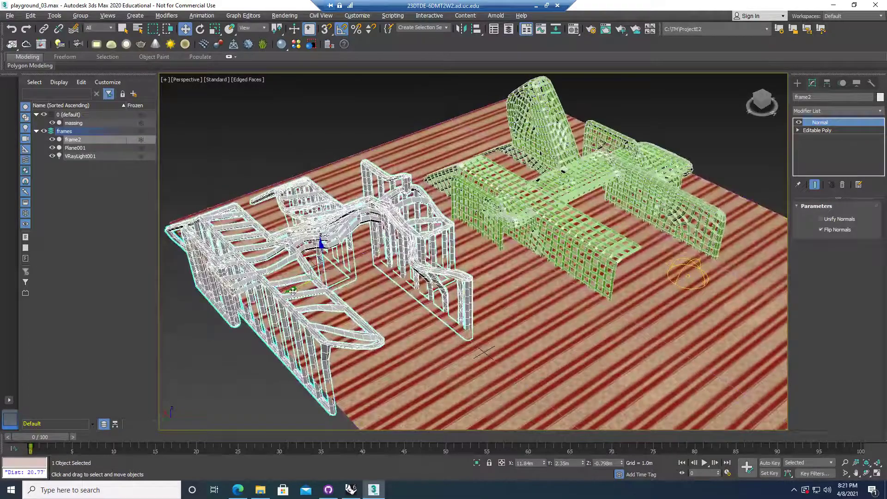
pyautogui.moveTo(293, 291); pyautogui.dragTo(514, 199)
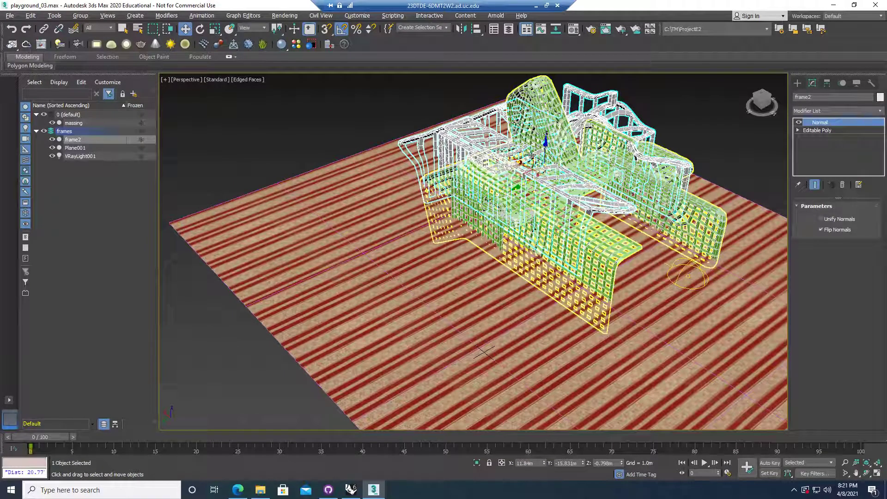
pyautogui.press('space')
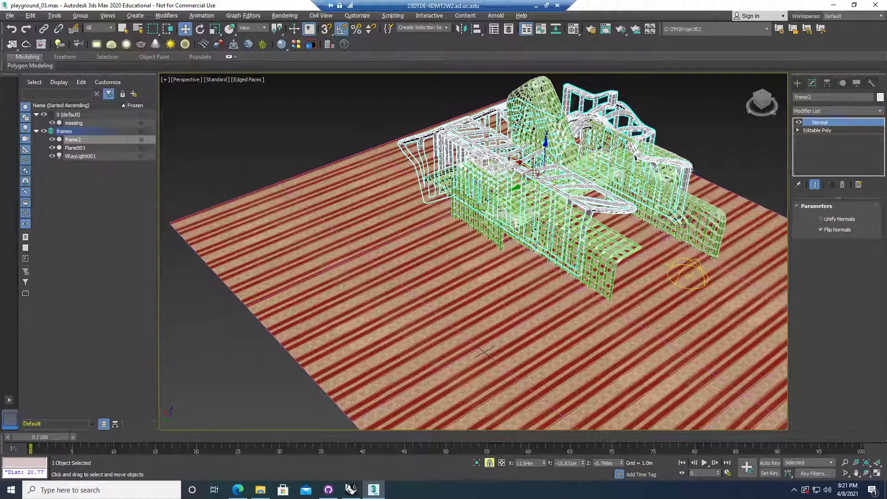
pyautogui.moveTo(539, 174); pyautogui.dragTo(568, 147)
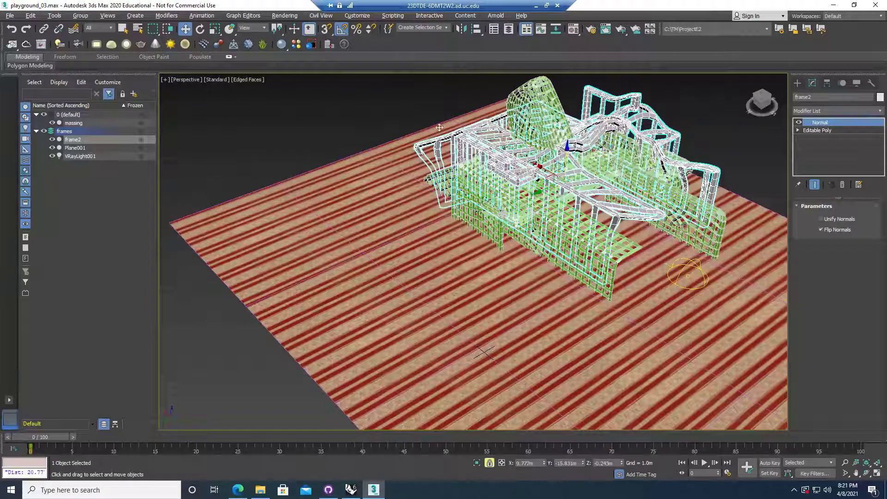
pyautogui.keyDown('alt'); pyautogui.moveTo(658, 299); pyautogui.dragTo(624, 258, button='middle'); pyautogui.keyUp('alt')
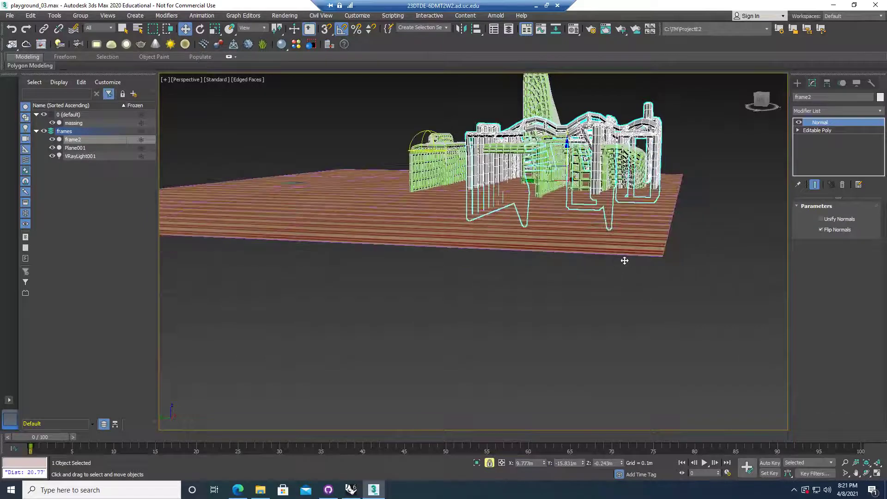
# Lower Plane001 on Z and shift it along X beneath the structures, then reopen the last render.
pyautogui.click(626, 245)
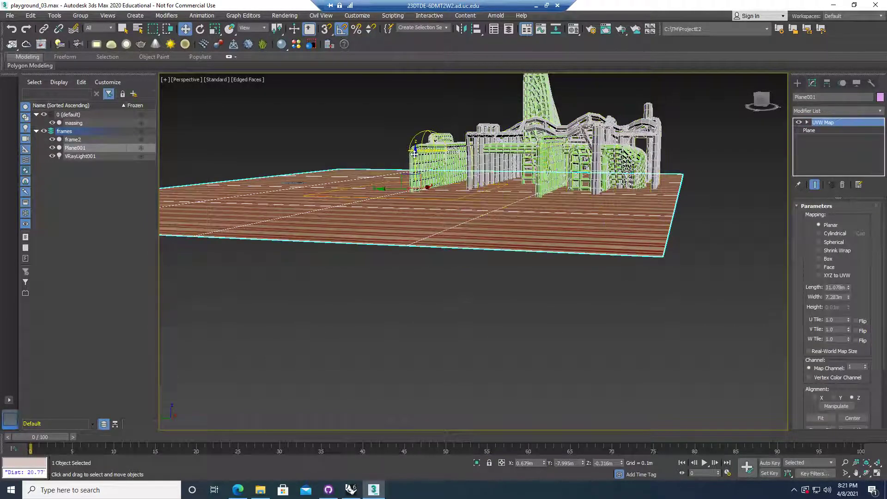
pyautogui.moveTo(414, 152); pyautogui.dragTo(417, 171)
pyautogui.keyDown('alt'); pyautogui.moveTo(674, 280); pyautogui.dragTo(578, 331, button='middle'); pyautogui.keyUp('alt')
pyautogui.scroll(-3, 687, 297)
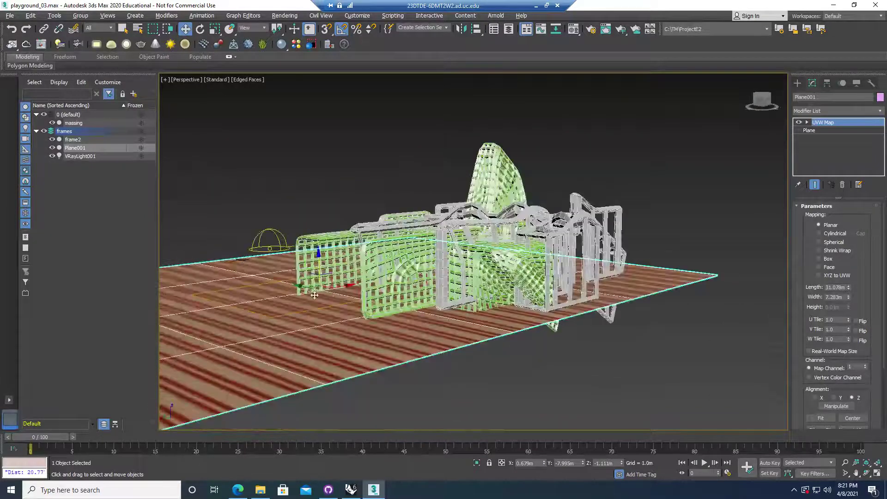
pyautogui.moveTo(427, 281); pyautogui.dragTo(456, 280)
pyautogui.keyDown('alt'); pyautogui.moveTo(336, 302); pyautogui.dragTo(388, 303, button='middle'); pyautogui.keyUp('alt')
pyautogui.scroll(3, 403, 306)
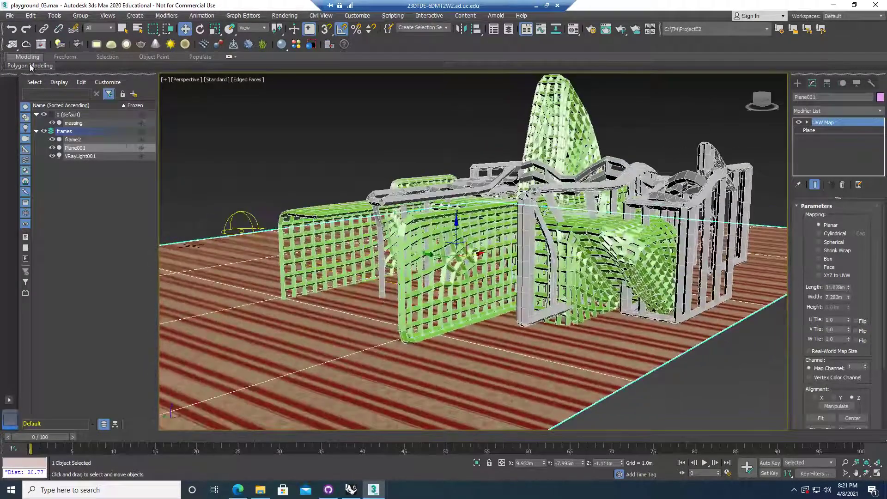
pyautogui.click(12, 44)
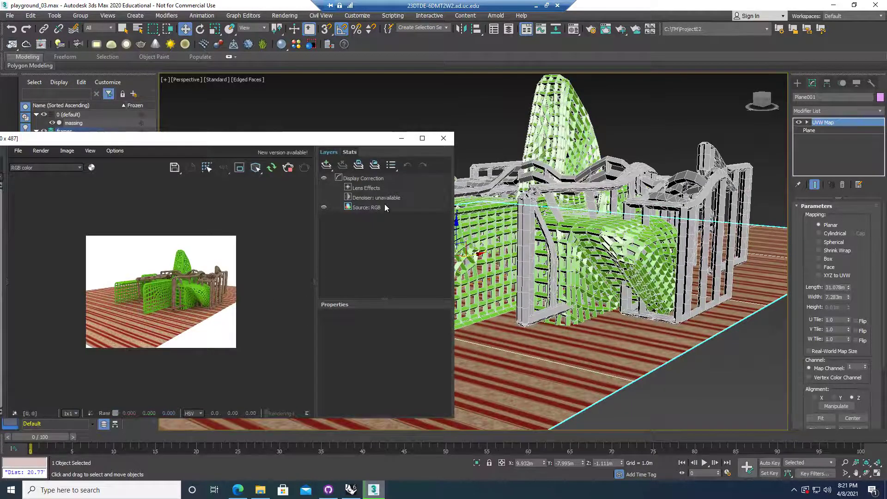
# Render the scene at 800x600 in Production Rendering Mode, then minimize the remote session.
pyautogui.click(443, 138)
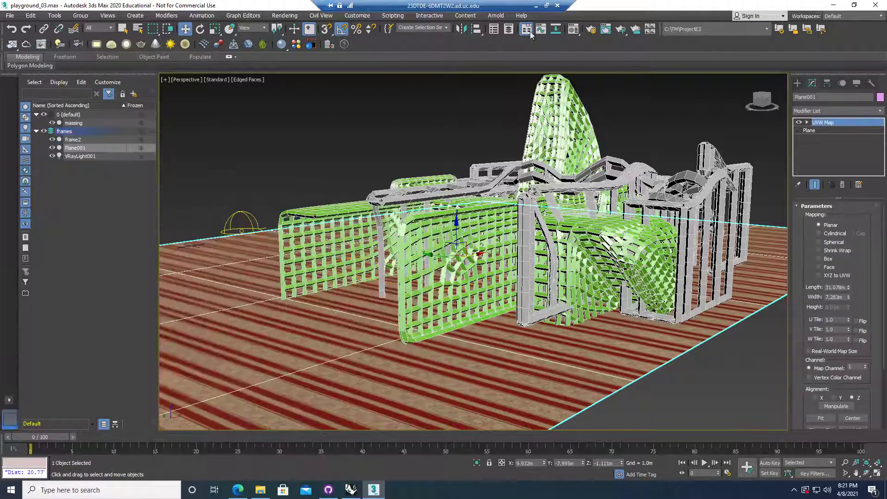
pyautogui.click(593, 30)
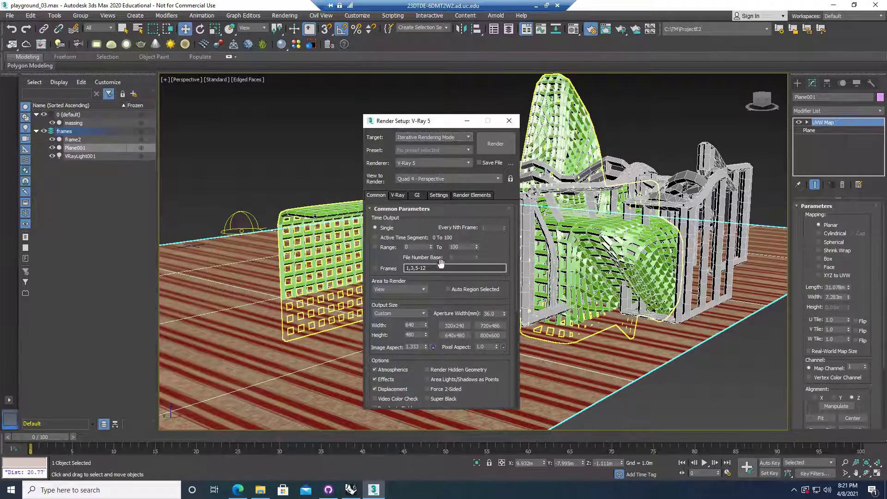
pyautogui.click(494, 336)
pyautogui.press('Tab')
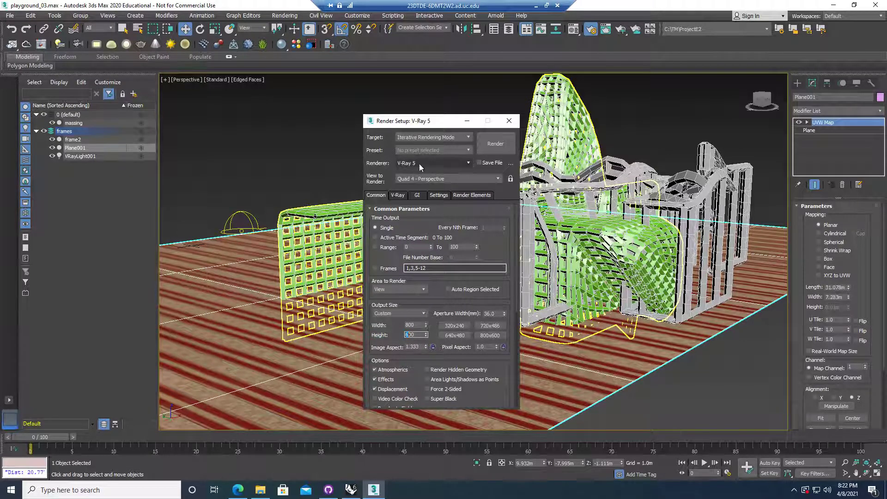
pyautogui.click(437, 135)
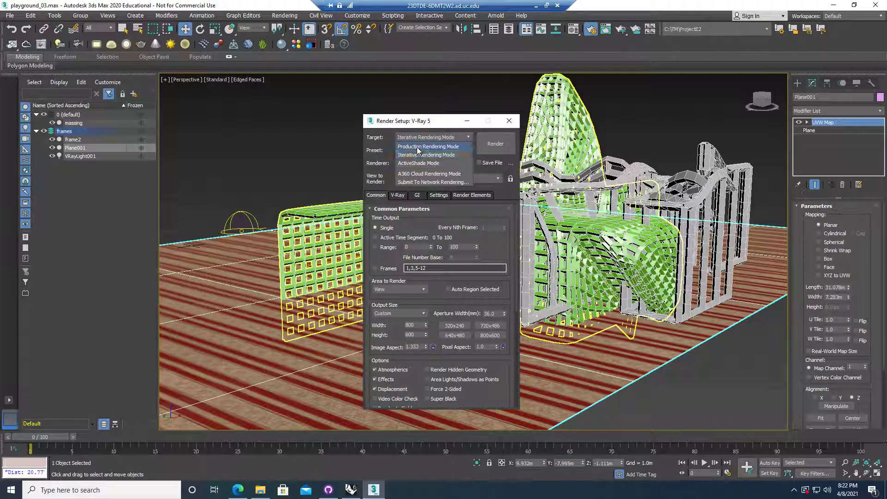
pyautogui.click(417, 146)
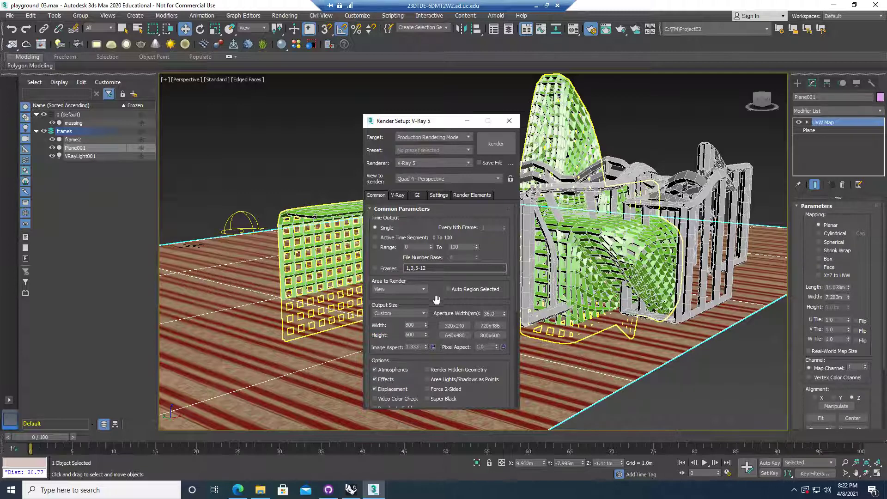
pyautogui.click(499, 142)
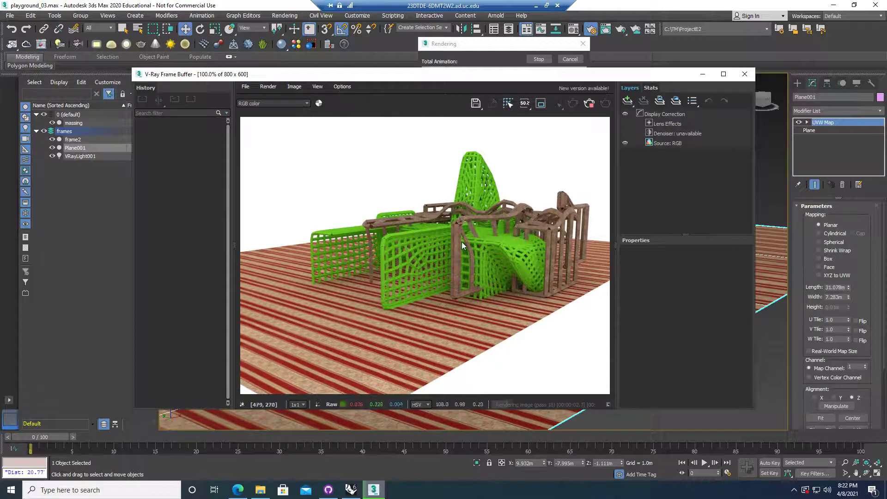
pyautogui.moveTo(528, 79); pyautogui.dragTo(472, 130)
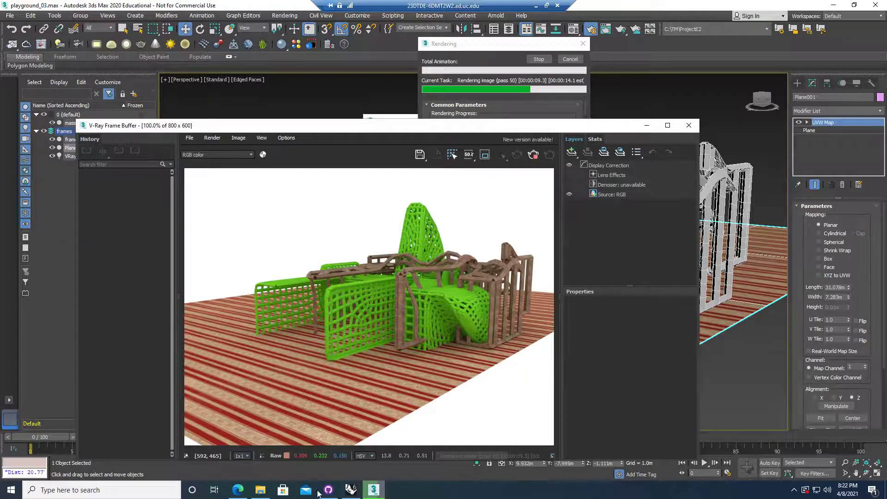
pyautogui.click(537, 7)
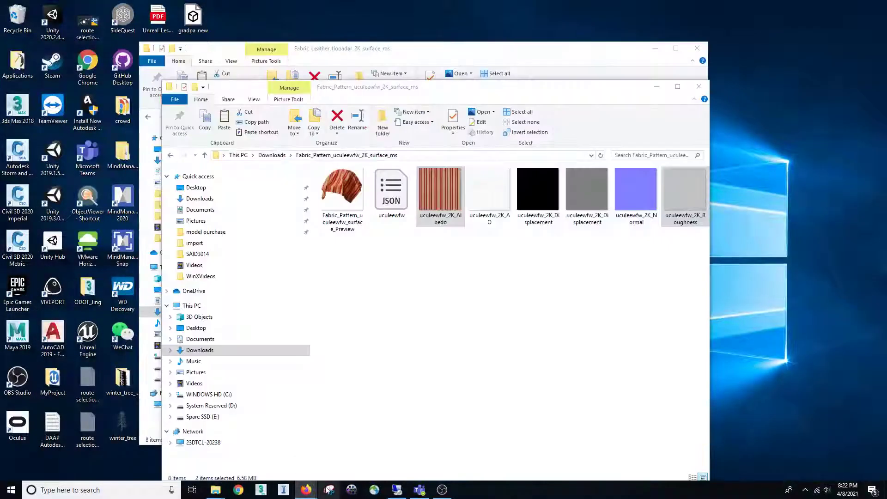
# Read the assignment's Extra point tasks in Google Docs, previewing the Quixel Megascan link.
pyautogui.moveTo(308, 488)
pyautogui.click(363, 447)
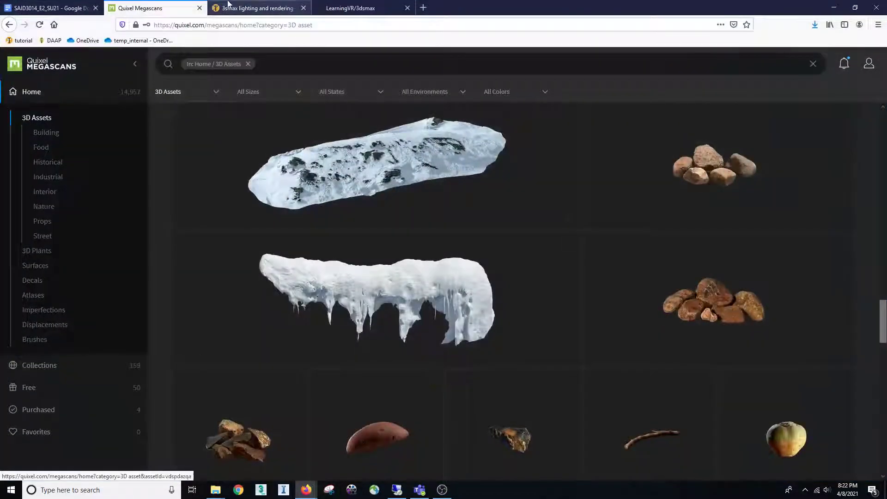
pyautogui.click(42, 8)
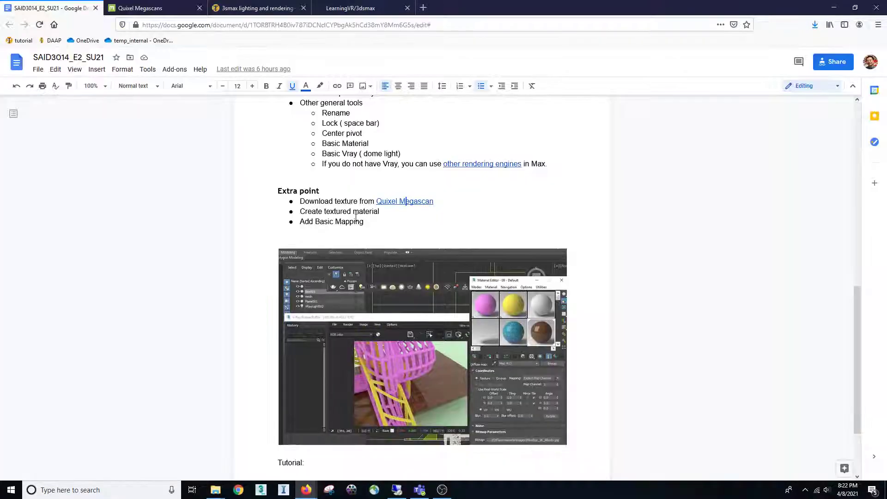
pyautogui.scroll(3, 363, 252)
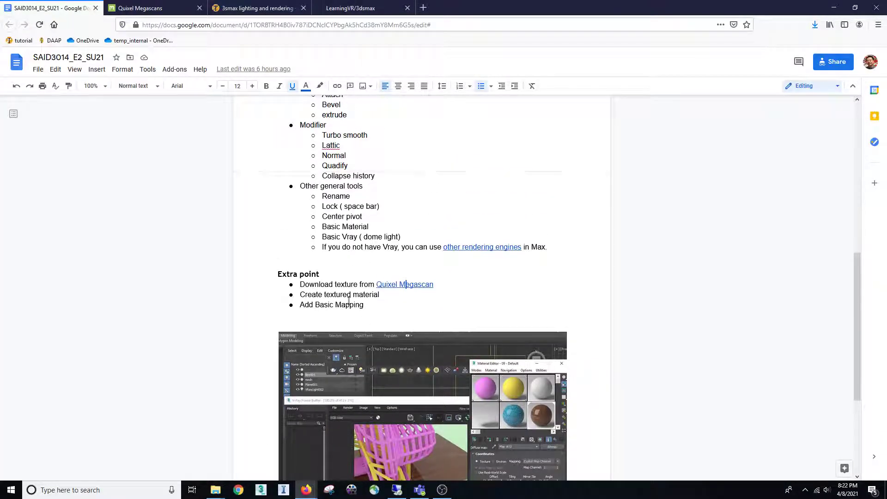
pyautogui.doubleClick(349, 303)
pyautogui.moveTo(348, 295); pyautogui.dragTo(385, 304)
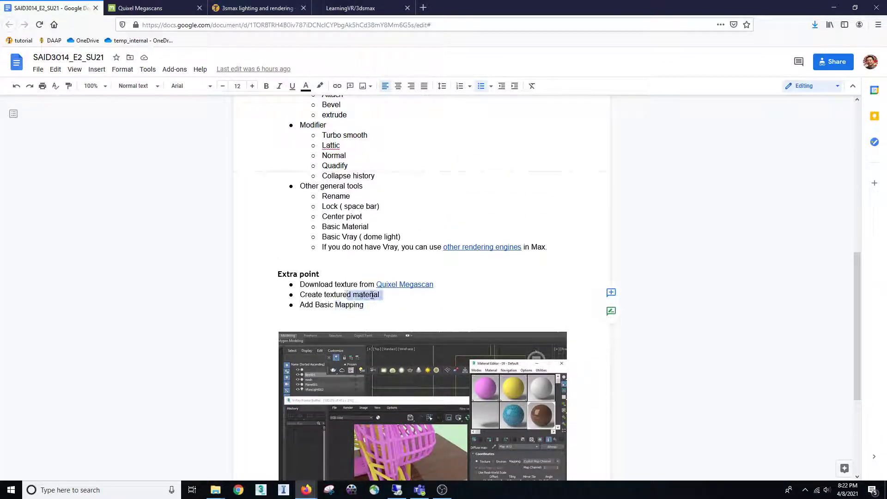
pyautogui.click(408, 284)
pyautogui.scroll(-4, 415, 240)
pyautogui.scroll(5, 417, 230)
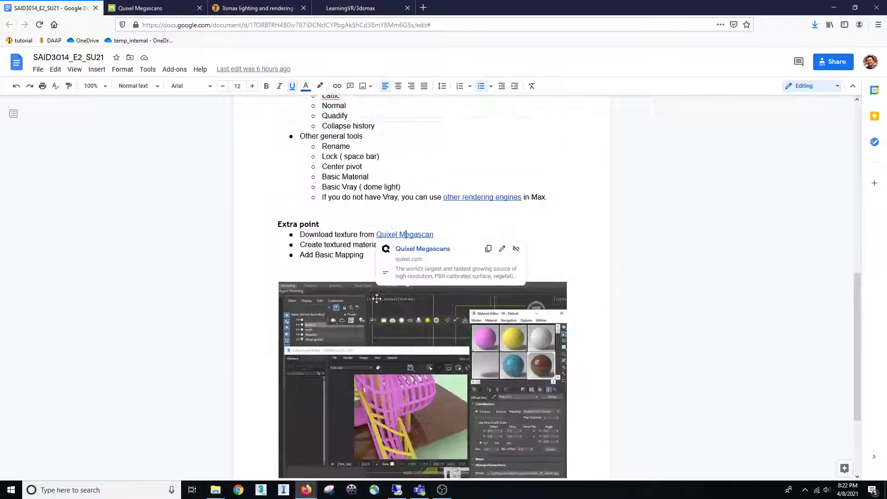
pyautogui.click(445, 244)
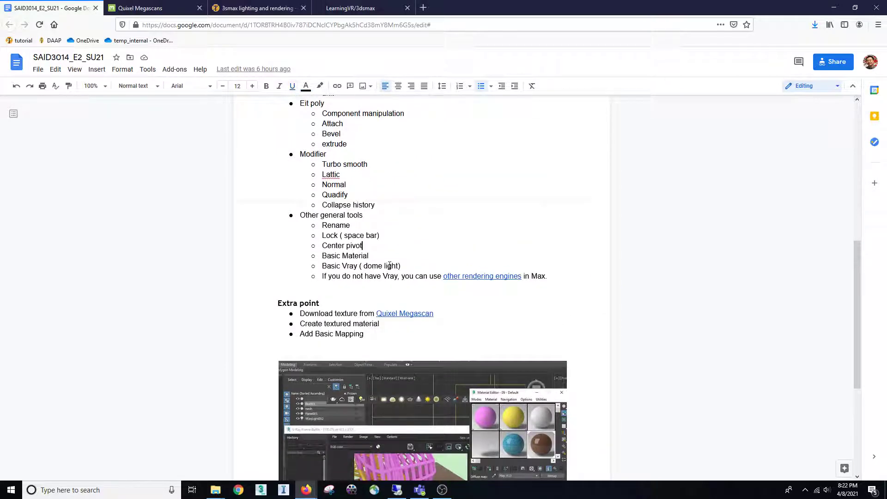
# Open the 'other rendering engines' tutorial link in a new tab.
pyautogui.scroll(-3, 471, 292)
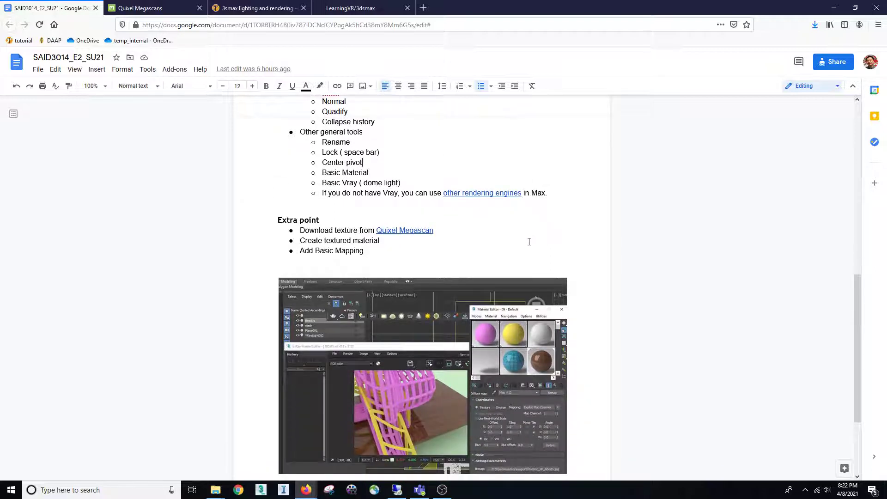
pyautogui.scroll(2, 485, 240)
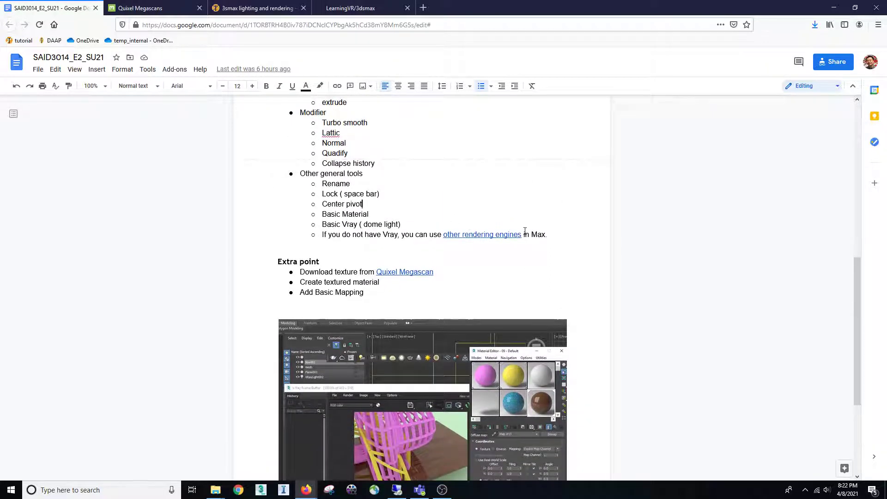
pyautogui.click(490, 234)
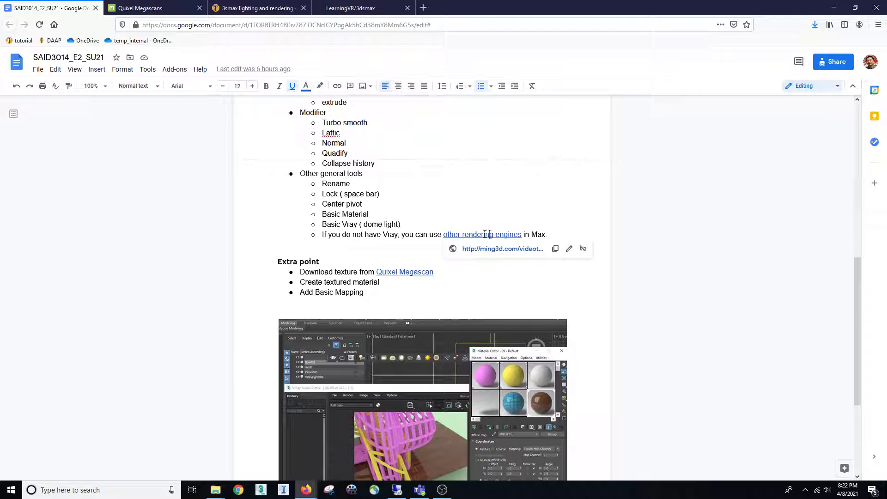
pyautogui.click(504, 249)
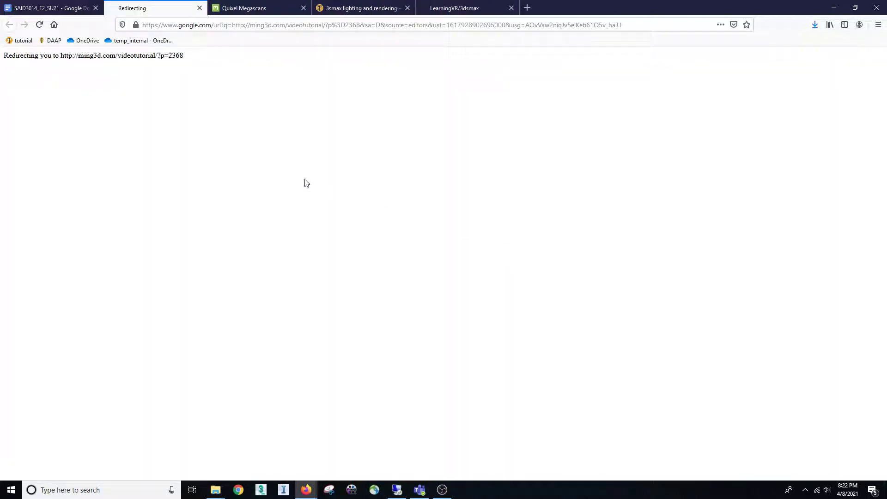
# Bring up the 3smax lighting and rendering page and highlight the ARNOLD RENDER heading.
pyautogui.click(351, 8)
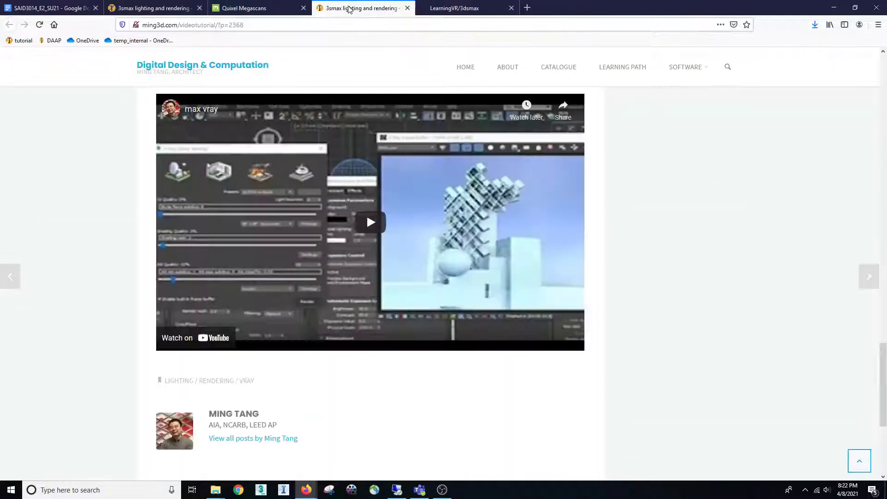
pyautogui.scroll(20, 322, 169)
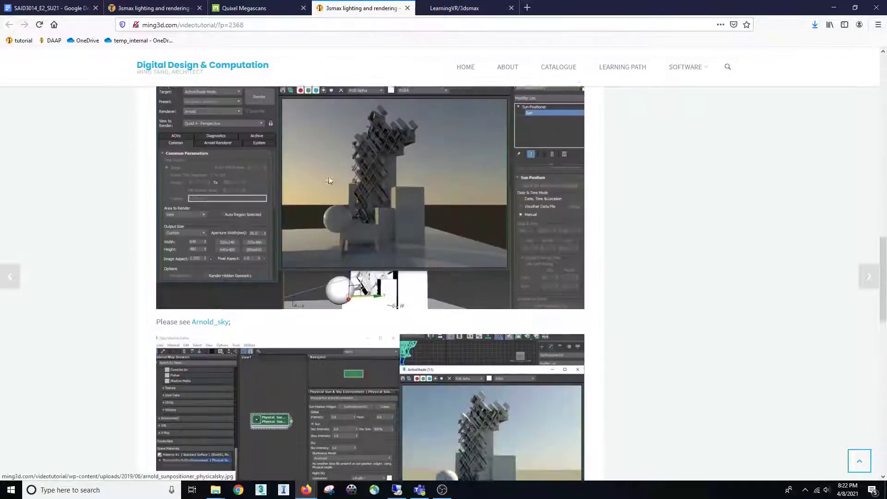
pyautogui.scroll(4, 317, 261)
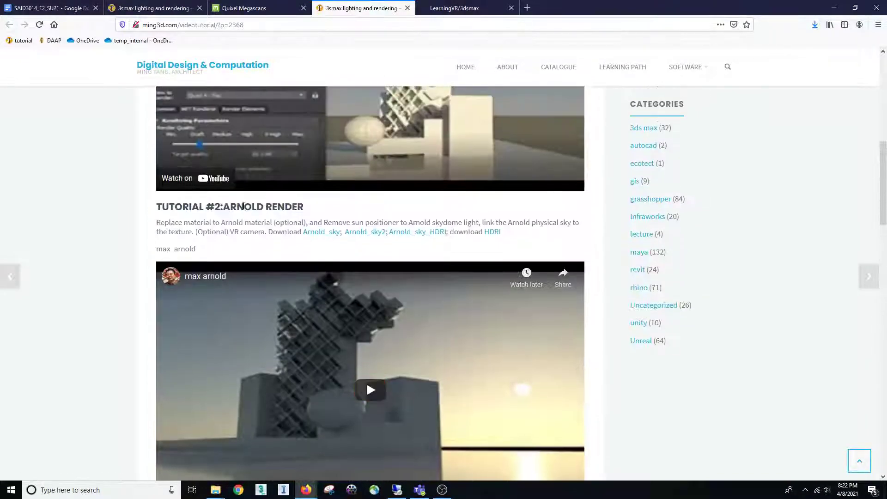
pyautogui.moveTo(286, 207); pyautogui.dragTo(220, 207)
pyautogui.scroll(-3, 337, 240)
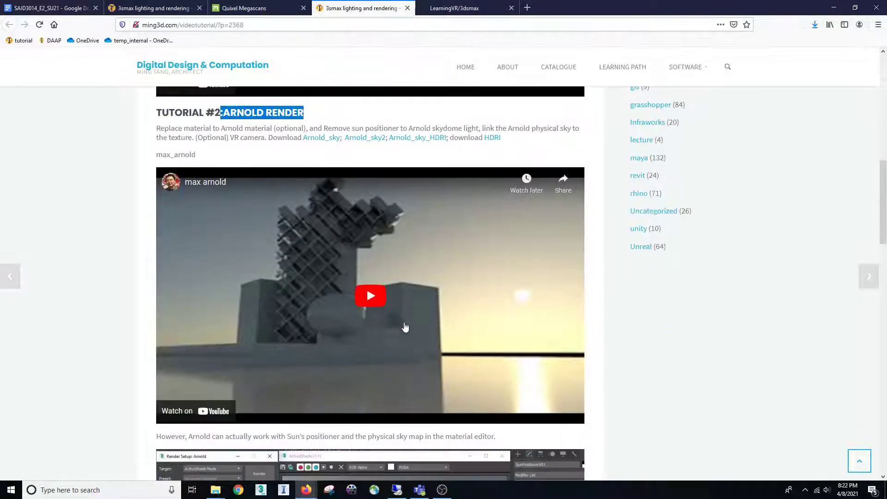
pyautogui.scroll(12, 405, 321)
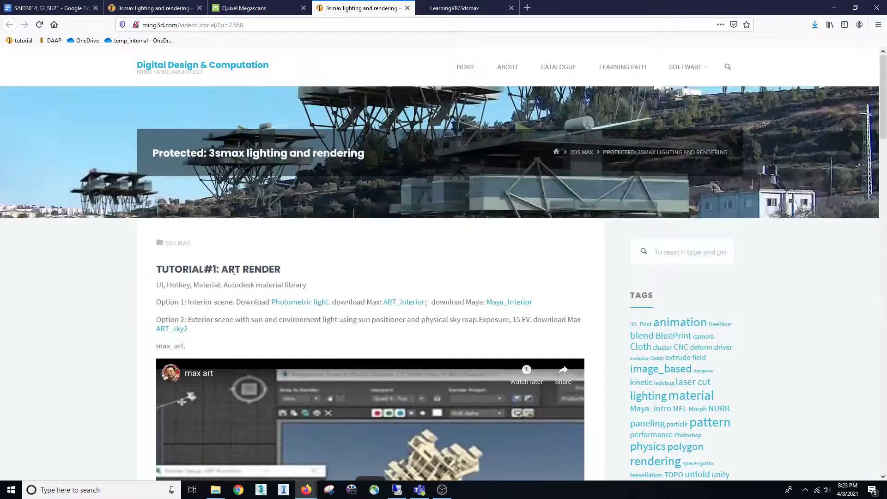
# Highlight the ART RENDER heading, then read down through the tutorials to the footer.
pyautogui.moveTo(222, 268); pyautogui.dragTo(286, 260)
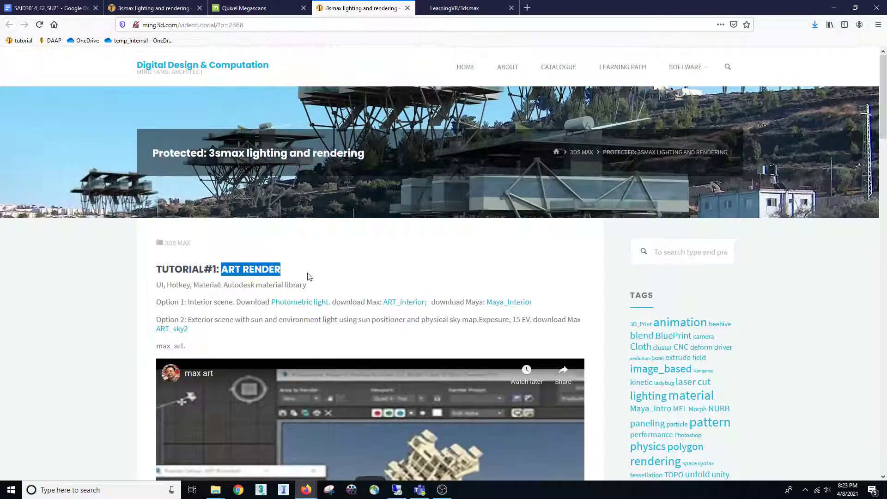
pyautogui.scroll(-10, 309, 277)
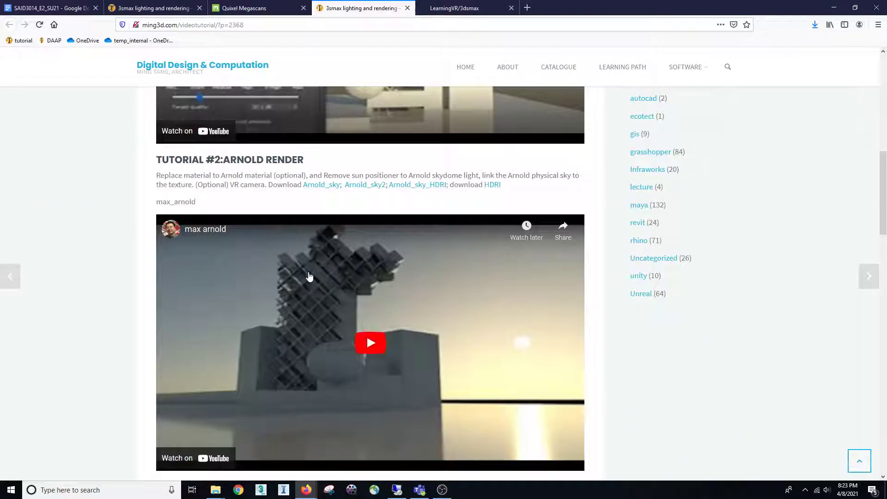
pyautogui.scroll(6, 309, 277)
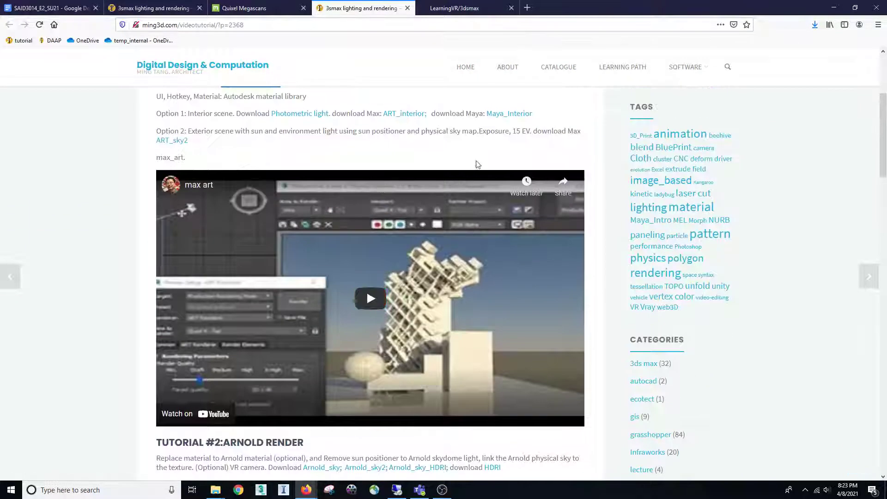
pyautogui.scroll(-17, 477, 164)
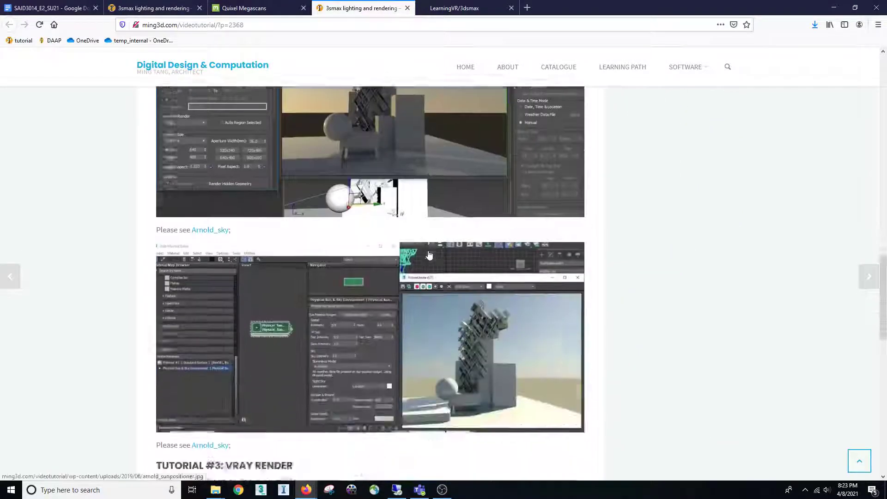
pyautogui.scroll(-11, 429, 255)
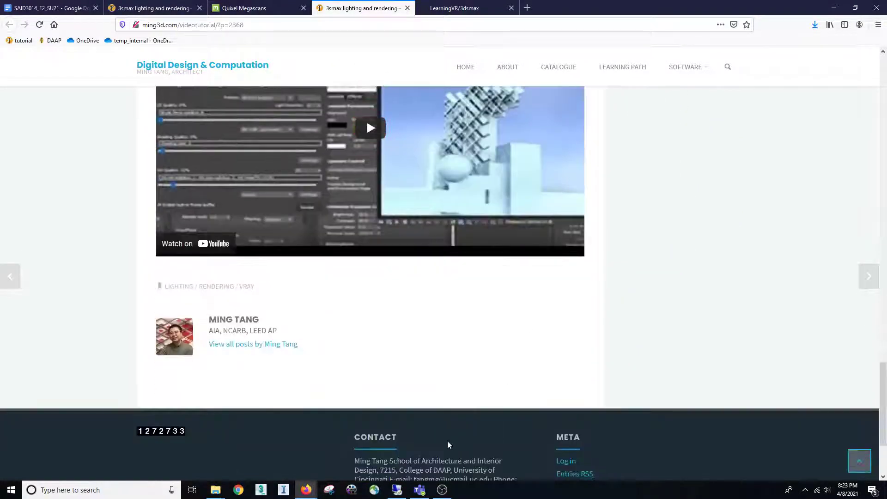